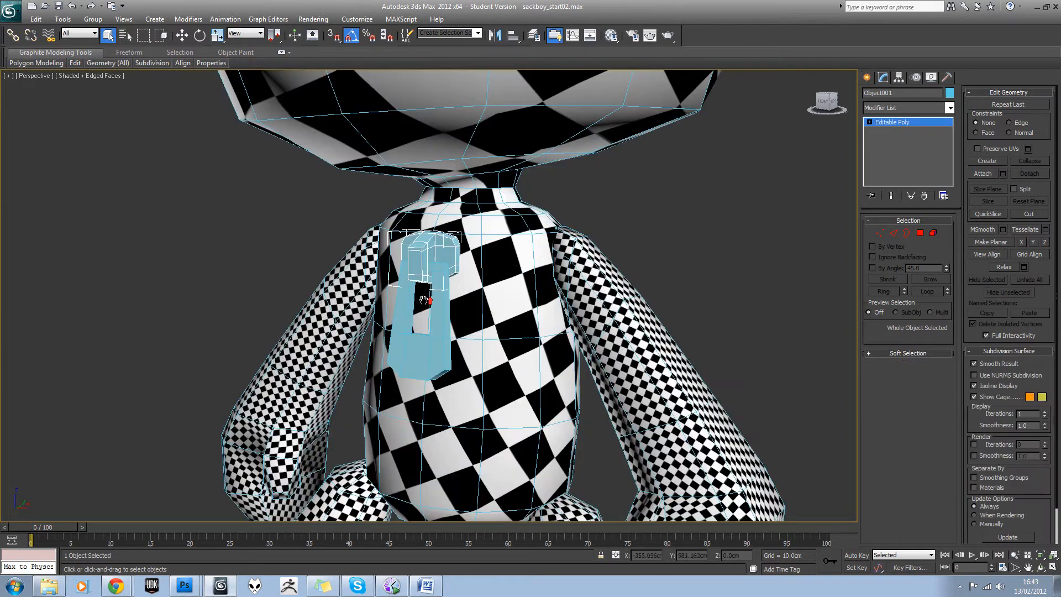
- Select the zipper's lower pull tab and add an Unwrap UVW modifier to it
click(632, 220)
click(437, 313)
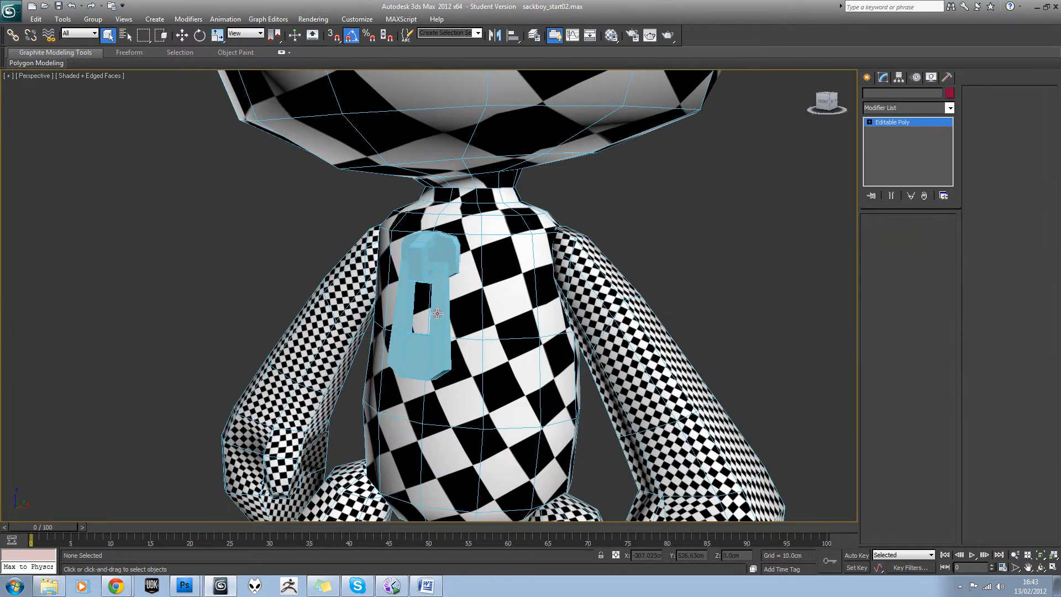
alt+middle_drag(442, 312, 497, 309)
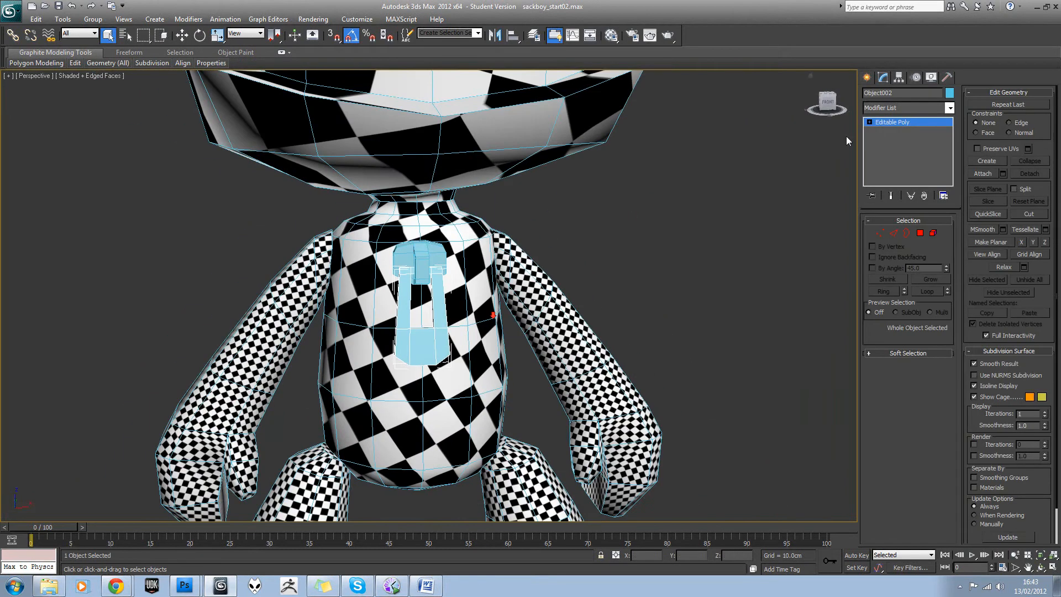
click(949, 107)
drag(952, 130, 931, 492)
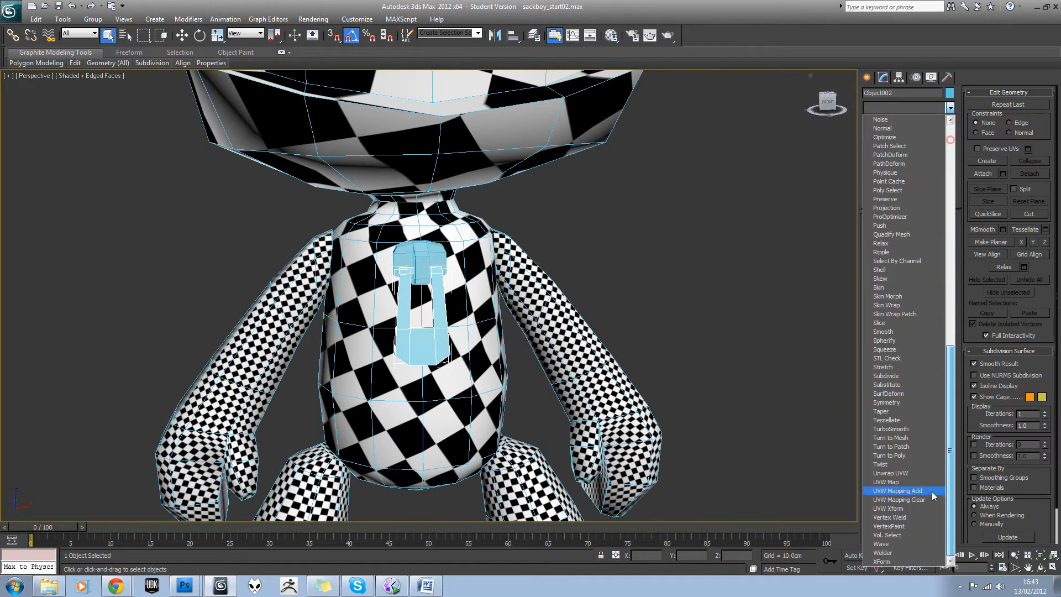
key(Return)
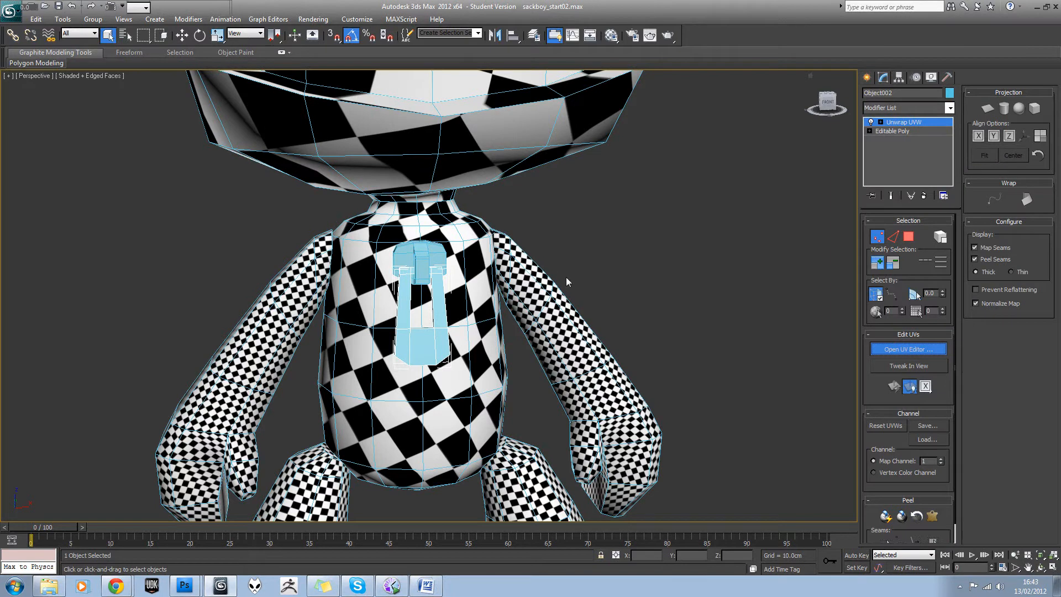
- Open the UV editor for the pull tab and select all its faces in face mode
mouse_move(557, 276)
middle_down()
mouse_move(674, 275)
mouse_move(650, 283)
mouse_move(673, 273)
middle_up()
scroll(655, 274, up, 4)
click(88, 427)
key(ctrl+a)
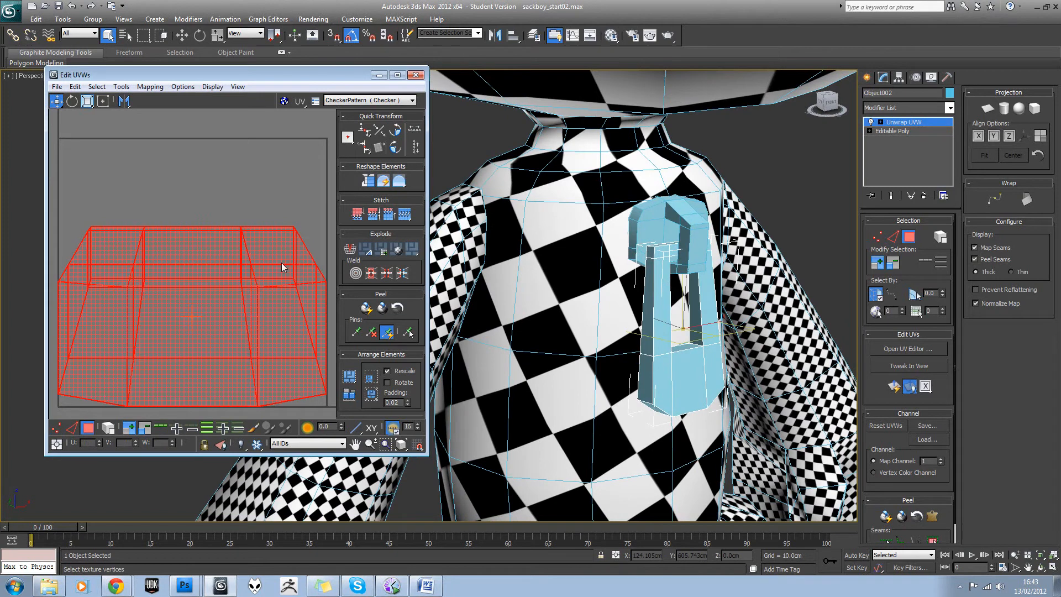
- Unfold all the pull tab's faces with Unfold Mapping, using Walk to closest face with Normalize Clusters on
scroll(196, 224, down, 3)
click(149, 87)
click(165, 128)
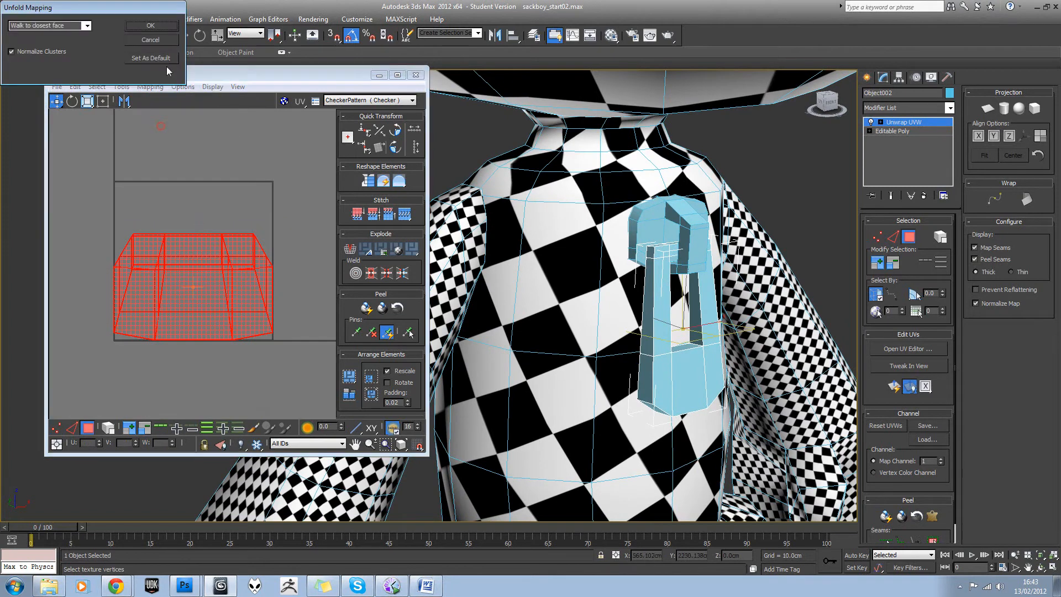
click(169, 35)
click(215, 194)
scroll(215, 195, up, 1)
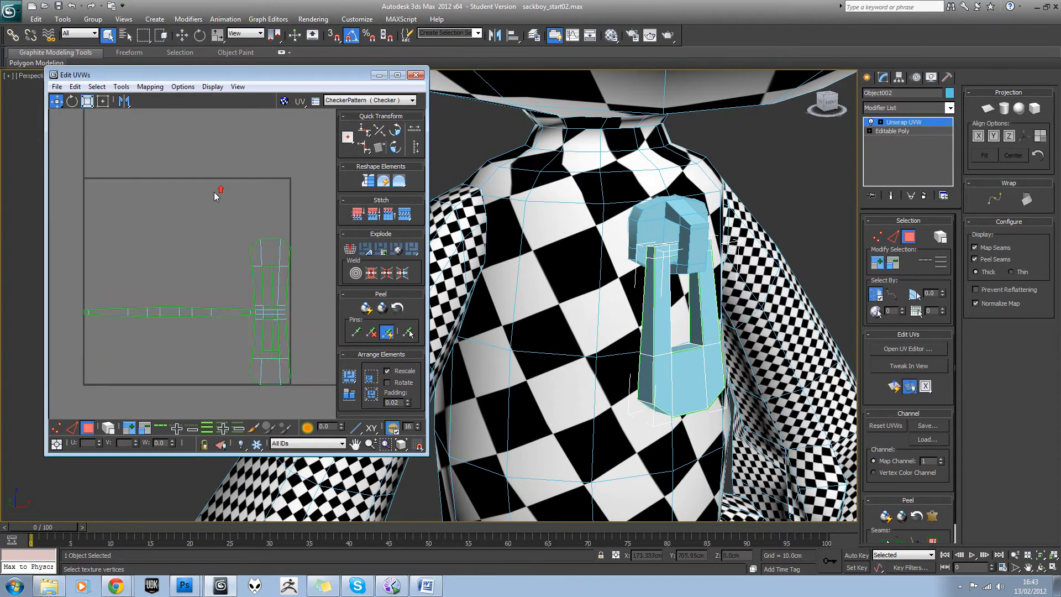
- Examine which pull tab faces the long strip and the upper front section of the unfolded UVs belong to
middle_drag(236, 266, 180, 229)
scroll(180, 229, up, 1)
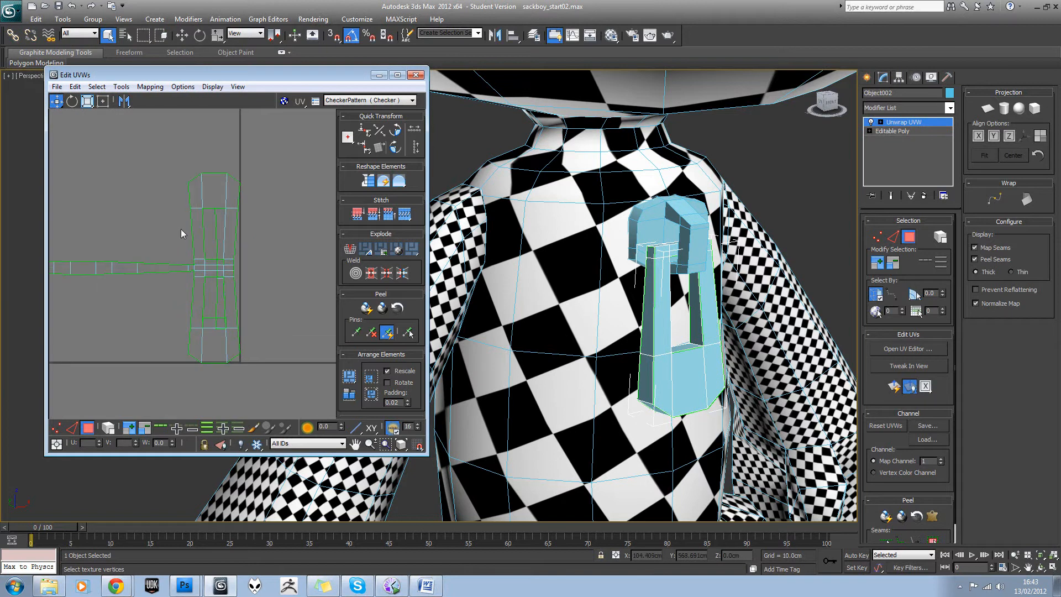
middle_drag(218, 232, 253, 229)
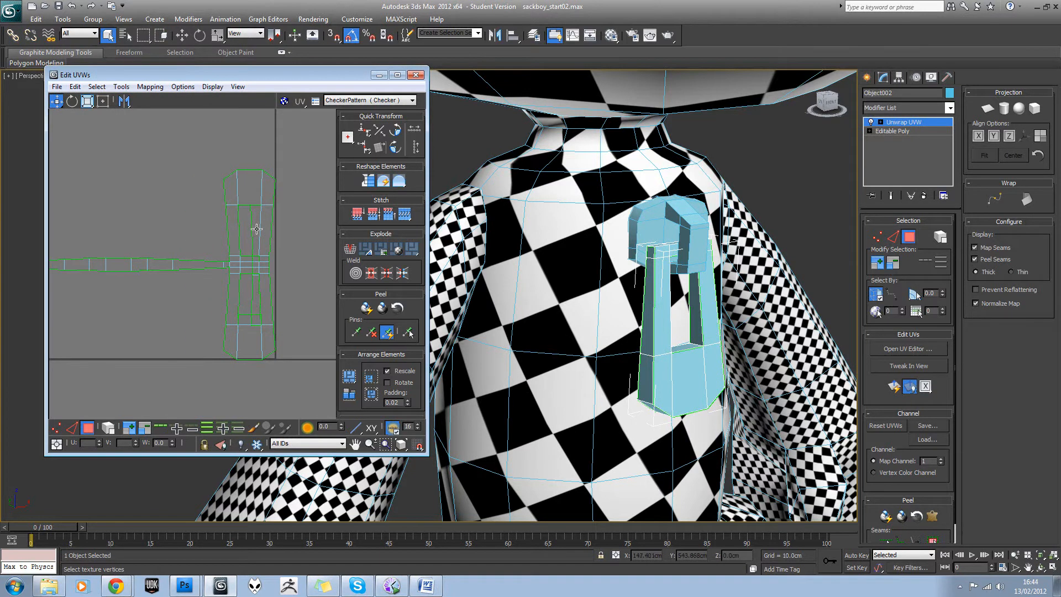
click(236, 222)
alt+middle_drag(700, 278, 657, 279)
click(266, 230)
middle_drag(102, 240, 151, 241)
drag(258, 285, 276, 281)
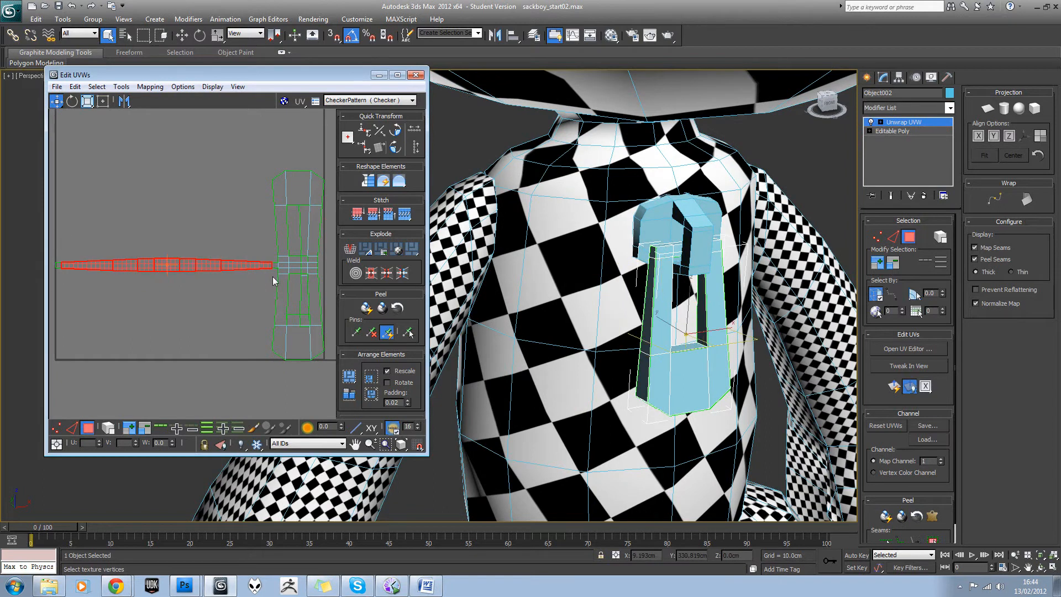
mouse_move(746, 309)
alt+middle_down()
mouse_move(619, 279)
mouse_move(743, 293)
alt+middle_up()
middle_drag(254, 210, 245, 212)
drag(239, 162, 321, 249)
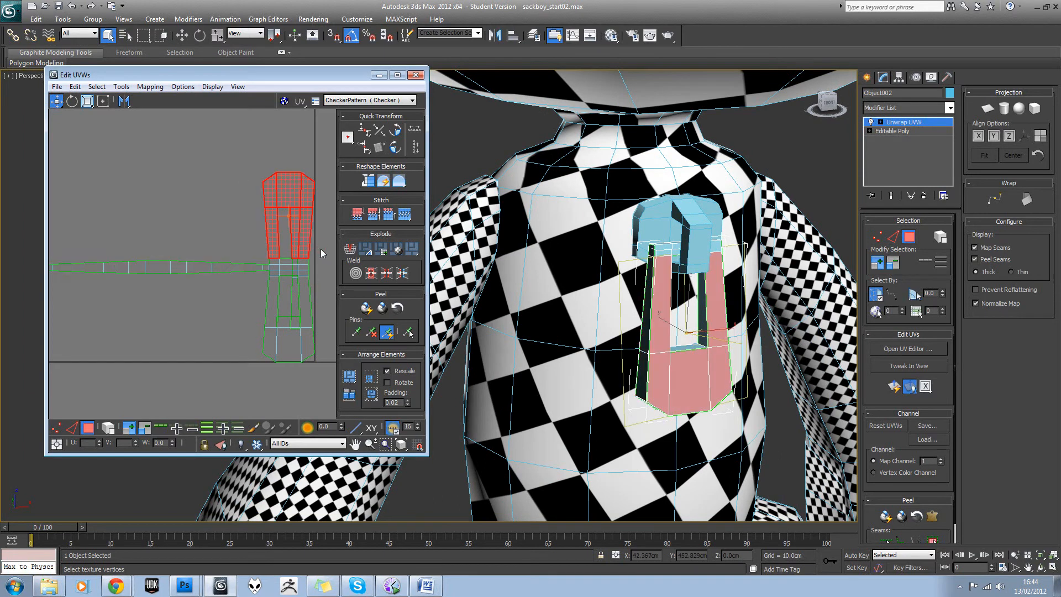
alt+middle_drag(694, 274, 684, 281)
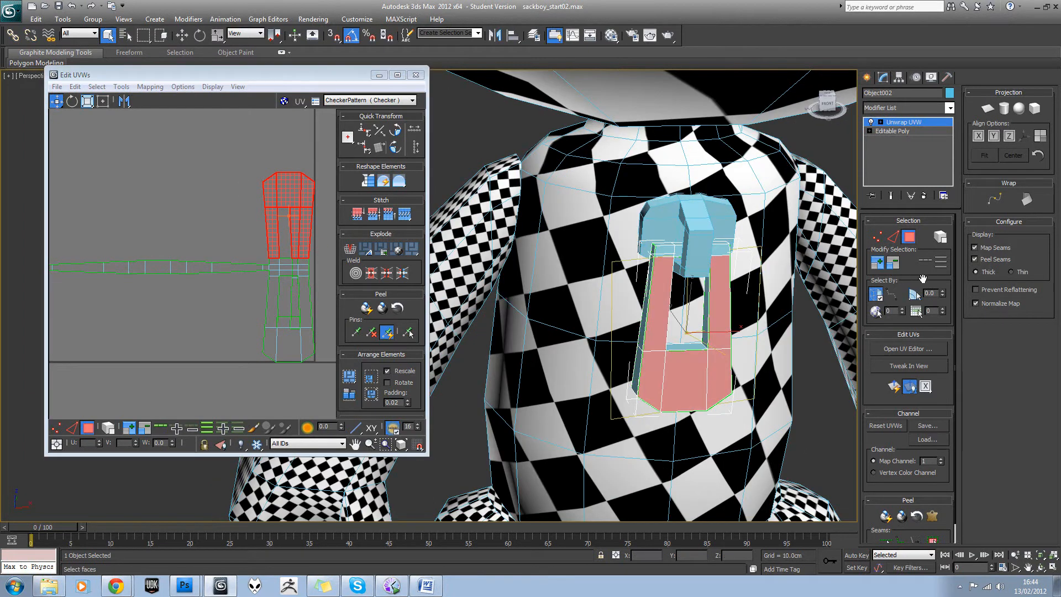
- Turn on selection by planar angle and select the pull tab's front and side faces on the model
click(915, 293)
click(491, 141)
click(668, 284)
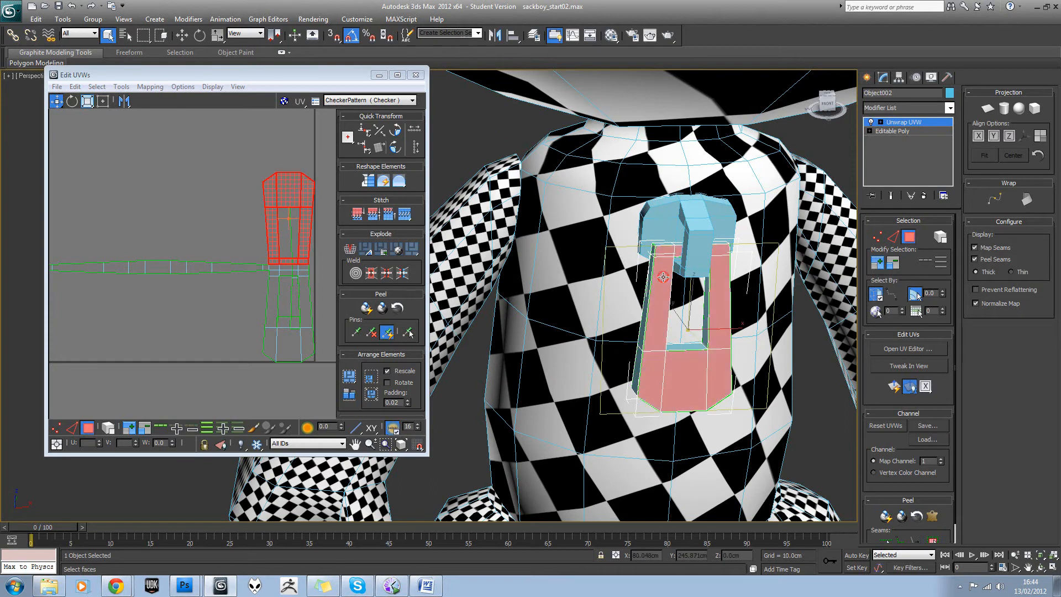
alt+middle_drag(668, 284, 747, 262)
ctrl+click(699, 297)
ctrl+click(720, 300)
- Unfold the selected front and side faces with Walk to closest face and move the island below the UV square
scroll(200, 209, down, 3)
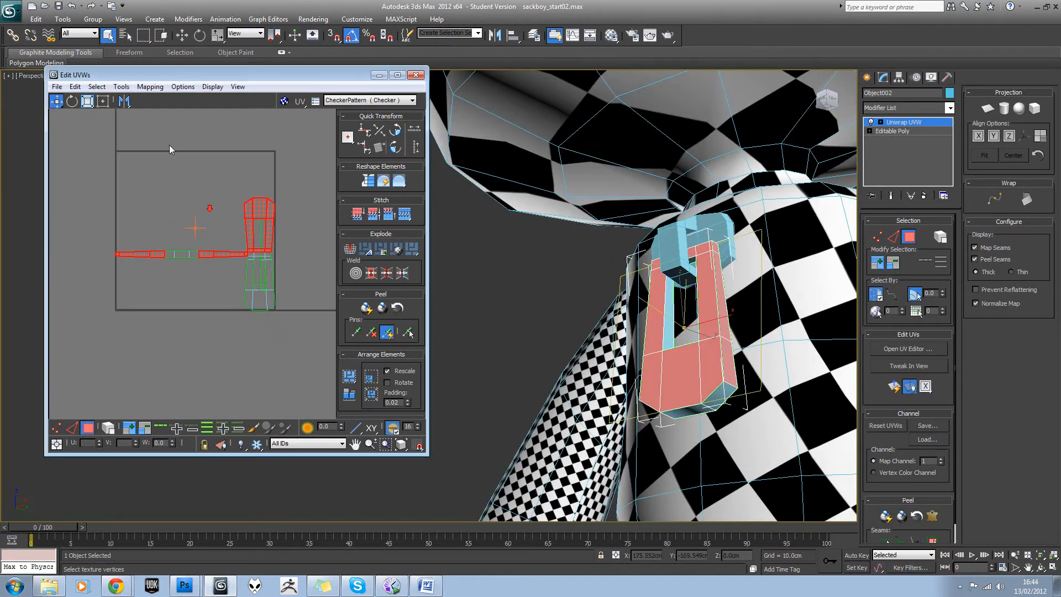
click(150, 87)
click(160, 123)
click(169, 31)
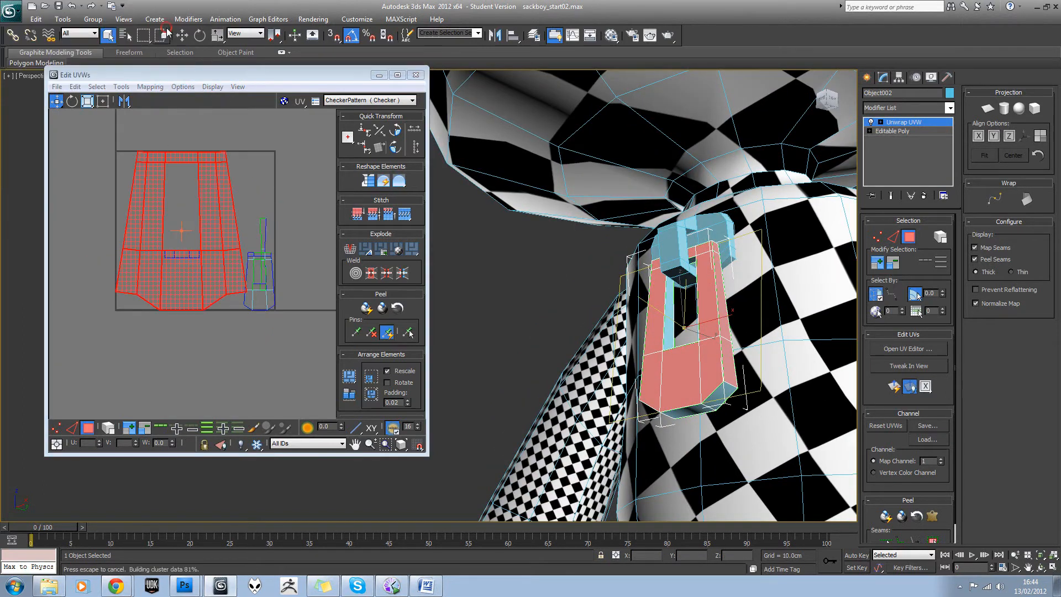
drag(220, 215, 191, 358)
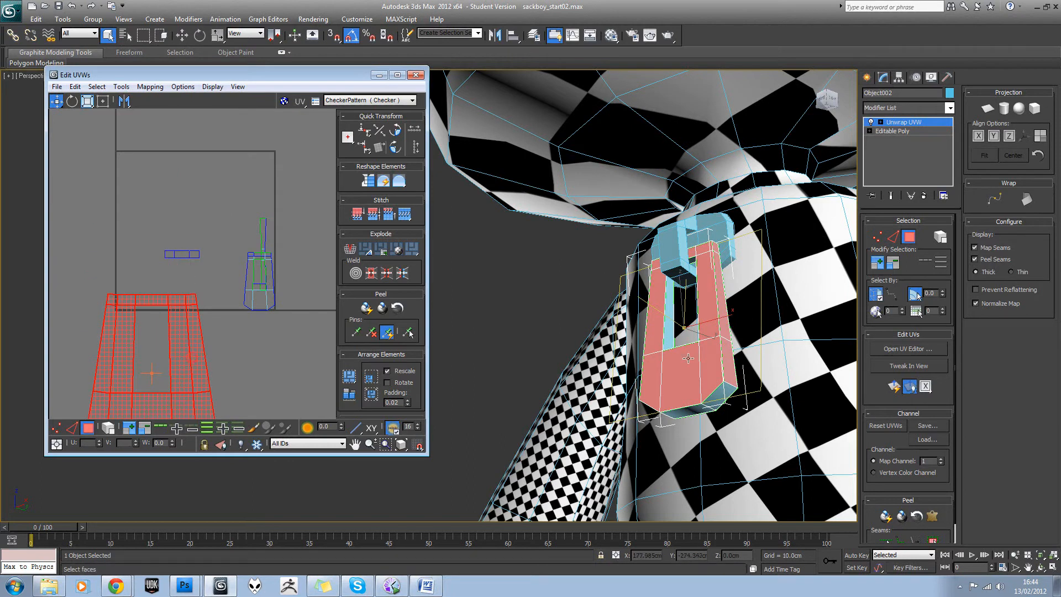
- Add the pull tab's bottom and top end faces to the selection and try to unfold them with the front and sides
alt+middle_drag(689, 341, 686, 318)
ctrl+click(689, 409)
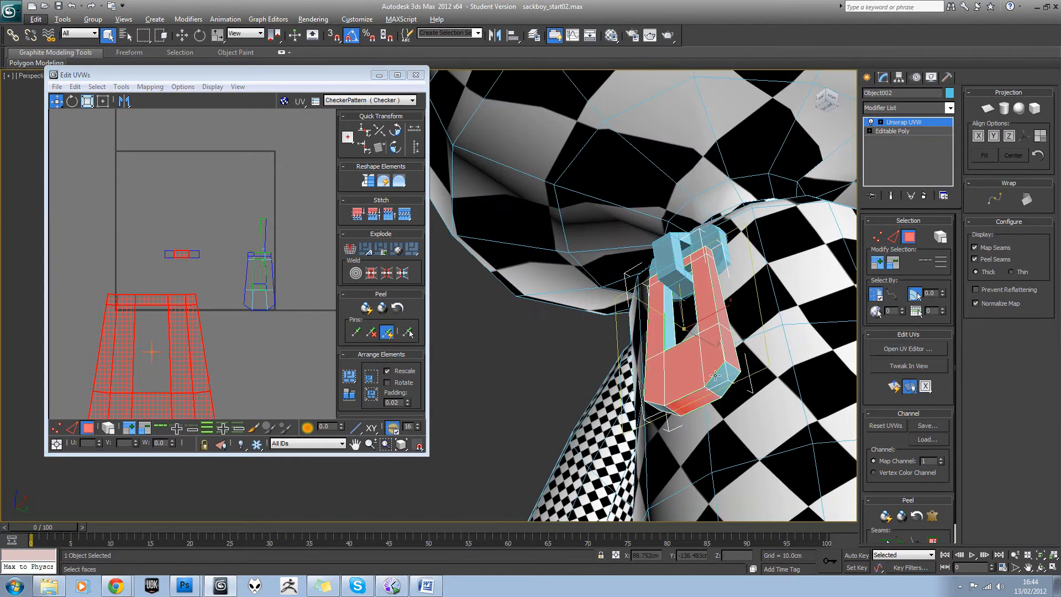
alt+middle_drag(725, 376, 713, 257)
ctrl+click(716, 251)
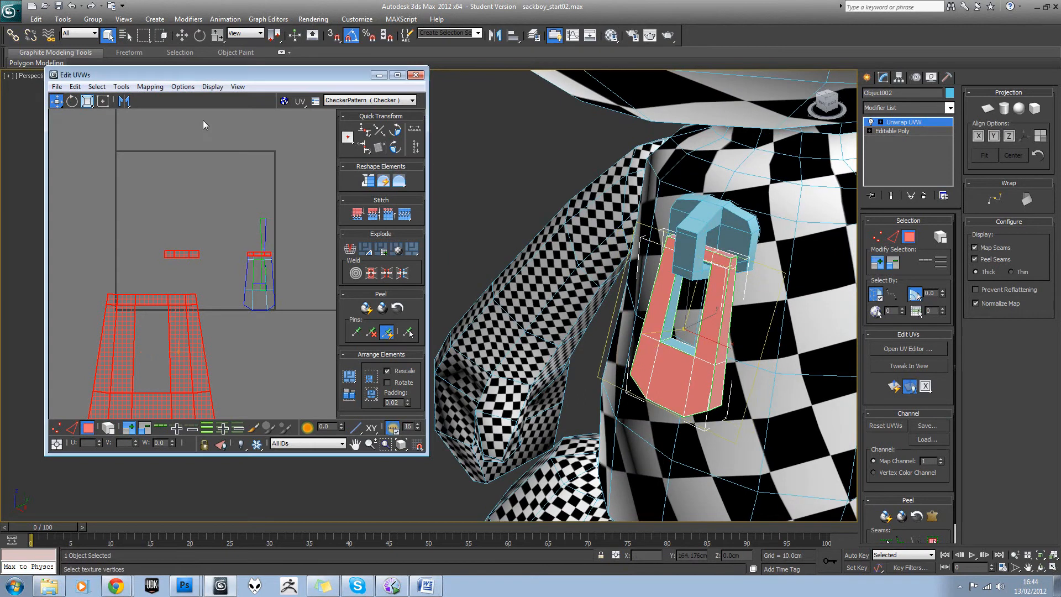
click(146, 87)
click(177, 128)
click(150, 25)
alt+middle_drag(683, 278, 685, 326)
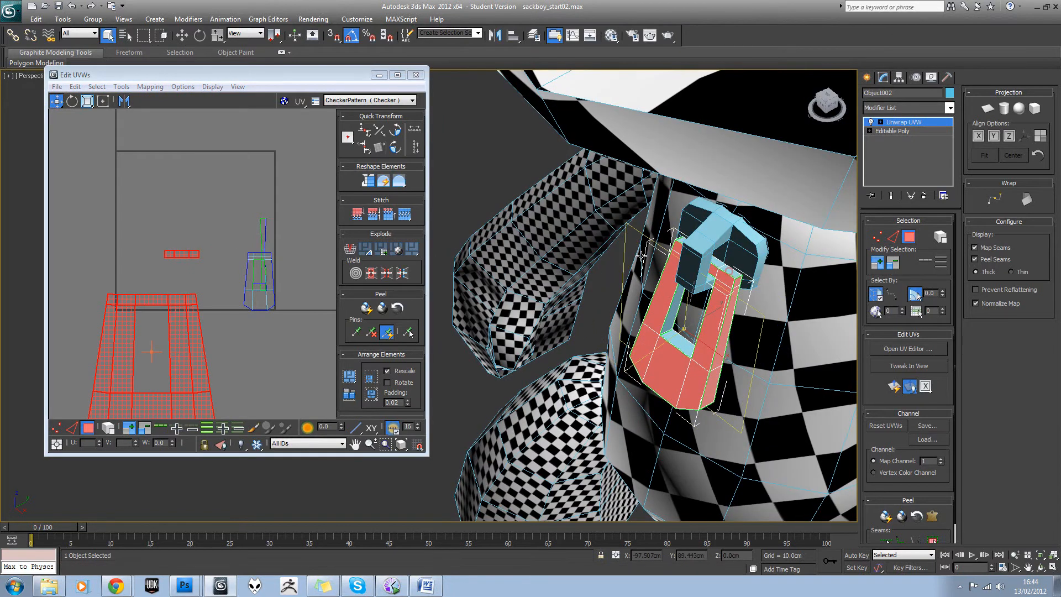
click(150, 86)
click(170, 128)
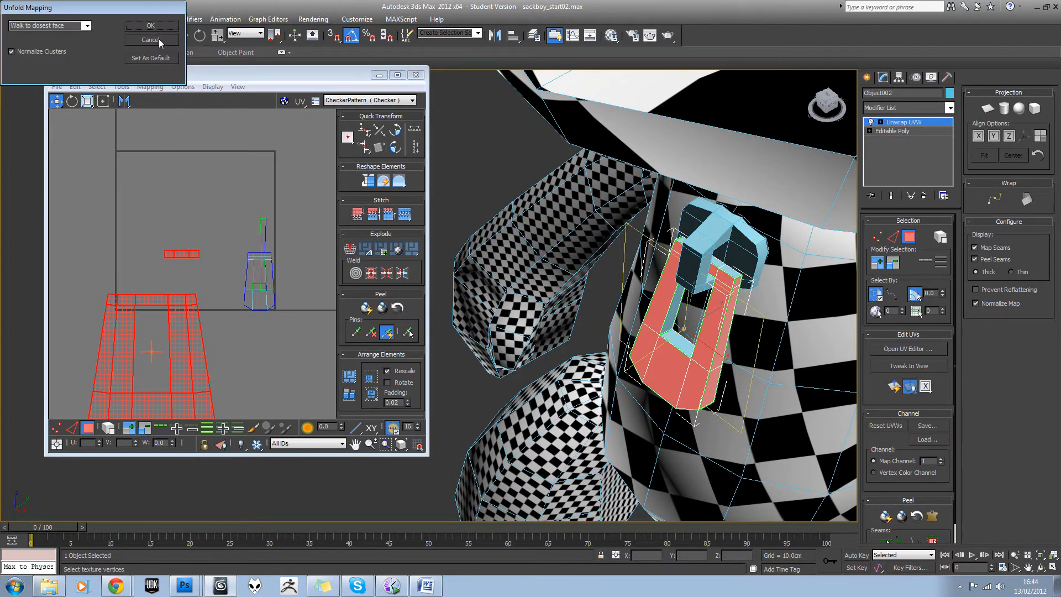
click(150, 25)
key(ctrl+z)
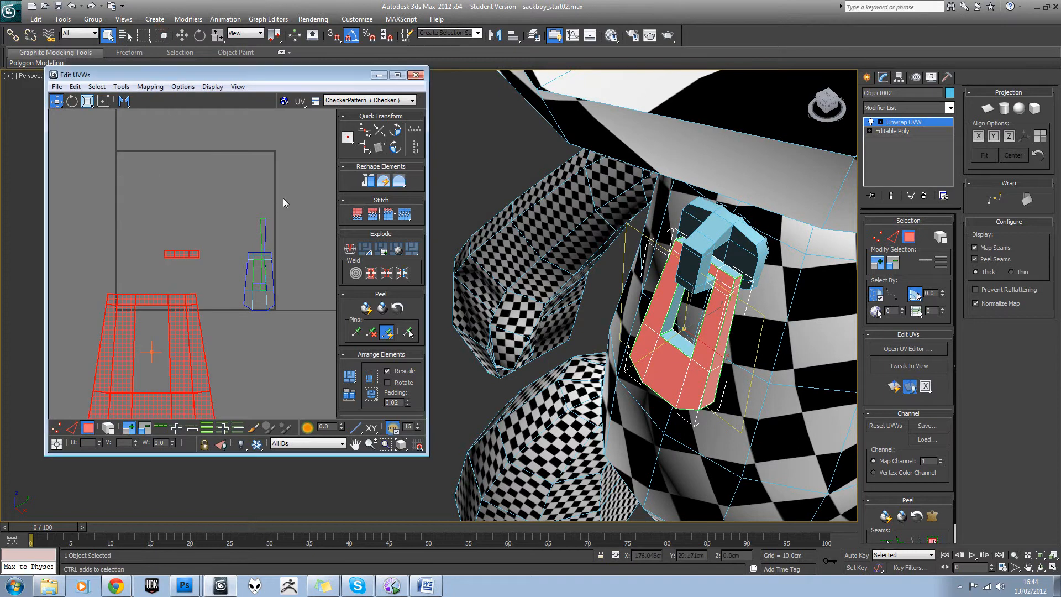
- Remove the bottom end faces from the selection and include the top end face with the front and sides
alt+middle_drag(666, 325, 688, 273)
alt+middle_drag(693, 350, 690, 304)
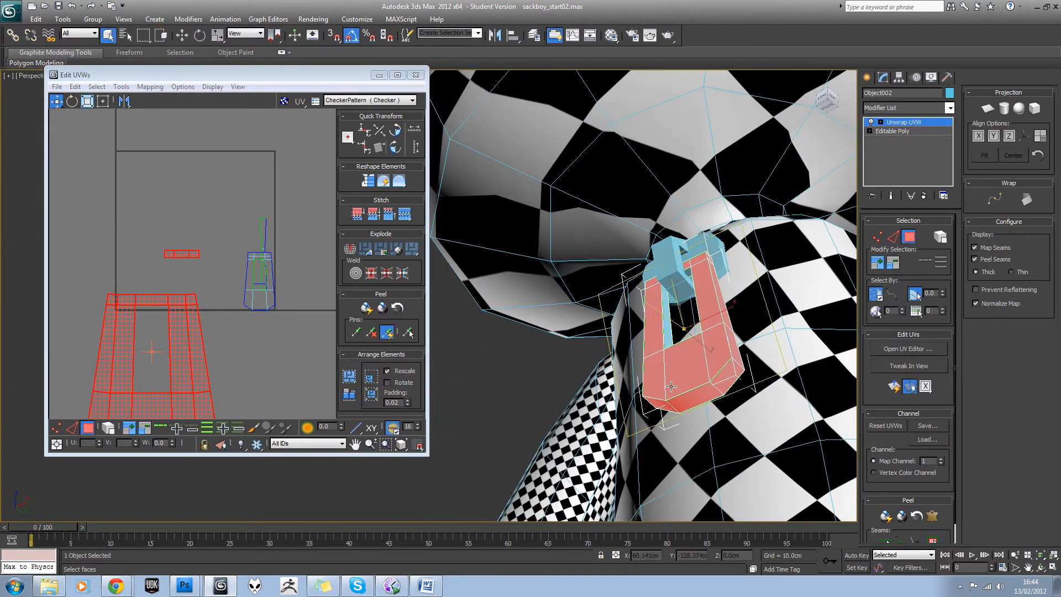
alt+click(663, 405)
alt+click(694, 399)
alt+click(723, 378)
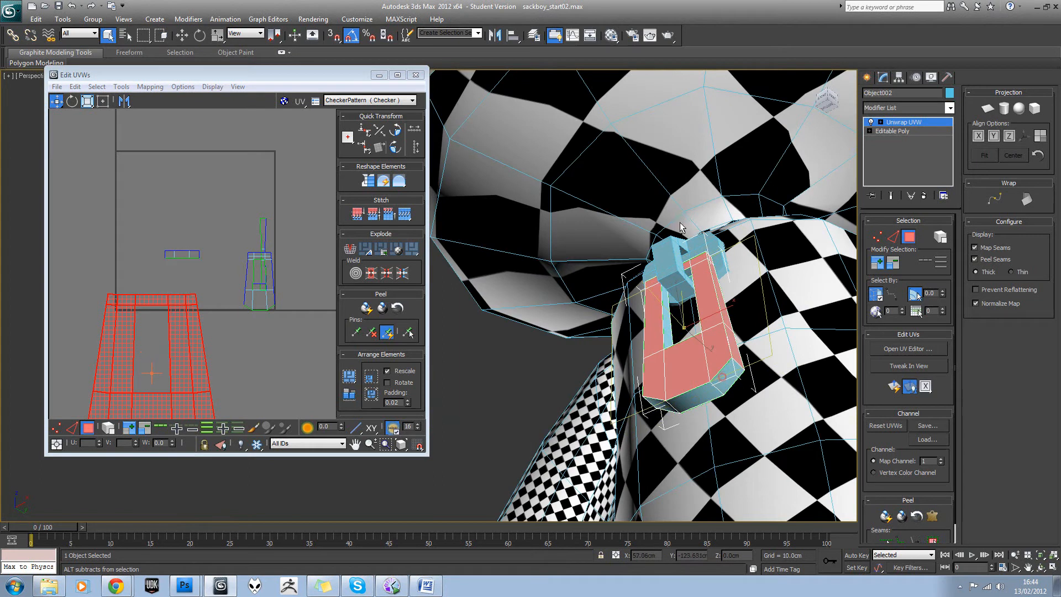
alt+middle_drag(722, 221, 739, 278)
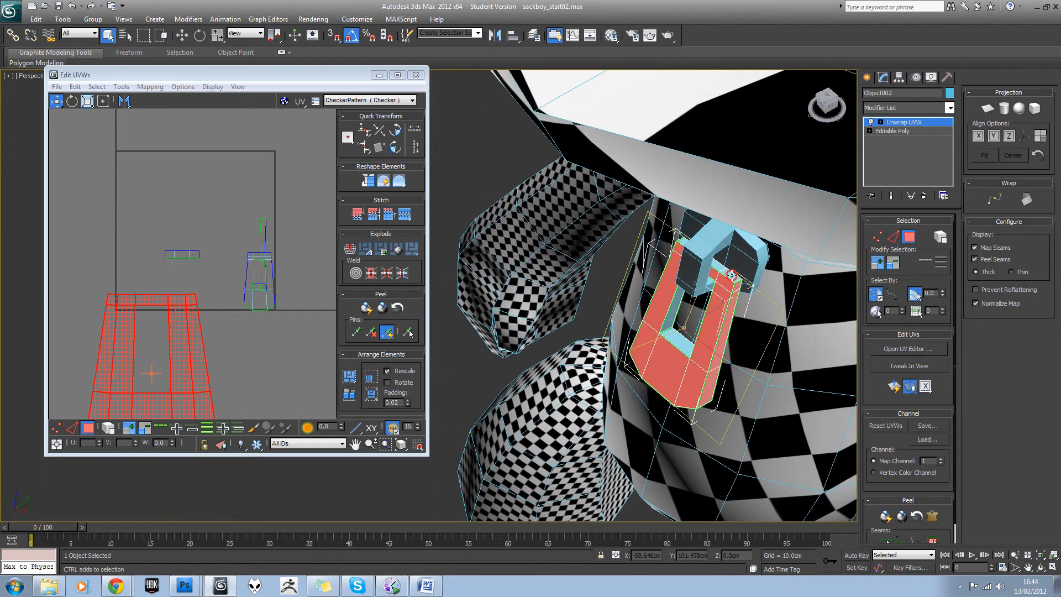
ctrl+click(712, 271)
- Try Unfold Mapping on the front, side and top end faces together
alt+middle_drag(606, 263, 580, 234)
middle_drag(178, 185, 212, 126)
scroll(205, 138, down, 2)
click(150, 87)
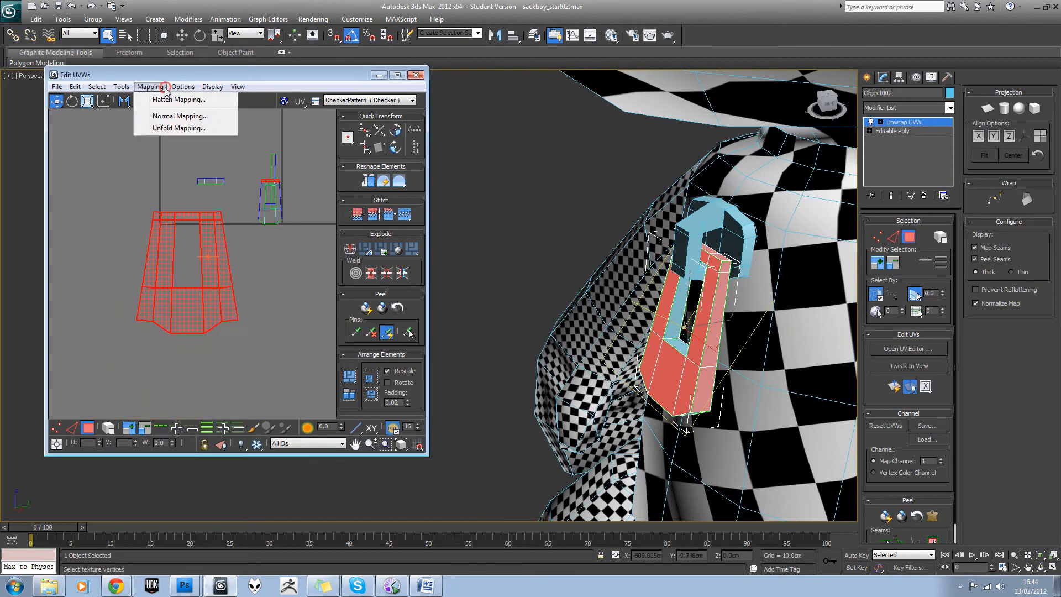
click(160, 127)
click(162, 33)
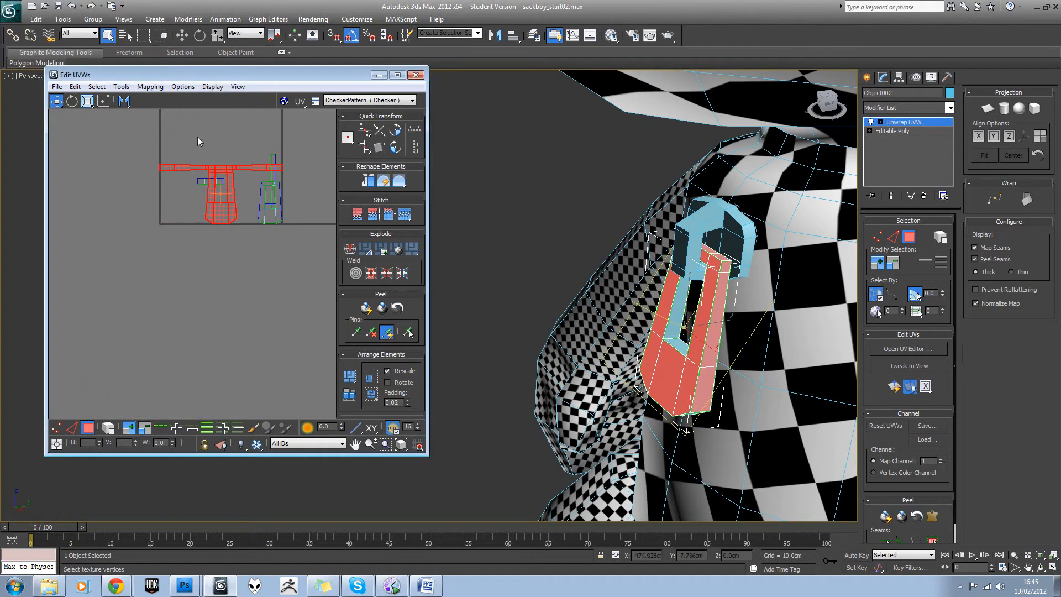
alt+middle_drag(518, 256, 713, 255)
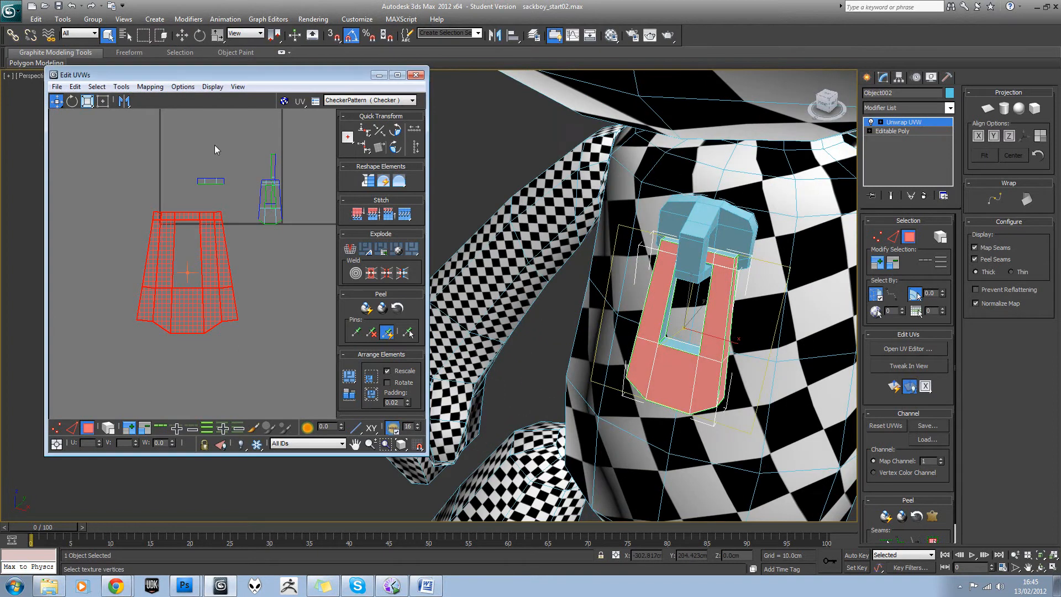
- Move the front-and-sides island further left, clear of the UV square
click(255, 231)
drag(123, 212, 211, 358)
drag(213, 311, 156, 317)
click(220, 288)
- Move the bottom end strip directly beneath the front-and-sides island
middle_drag(194, 183, 201, 184)
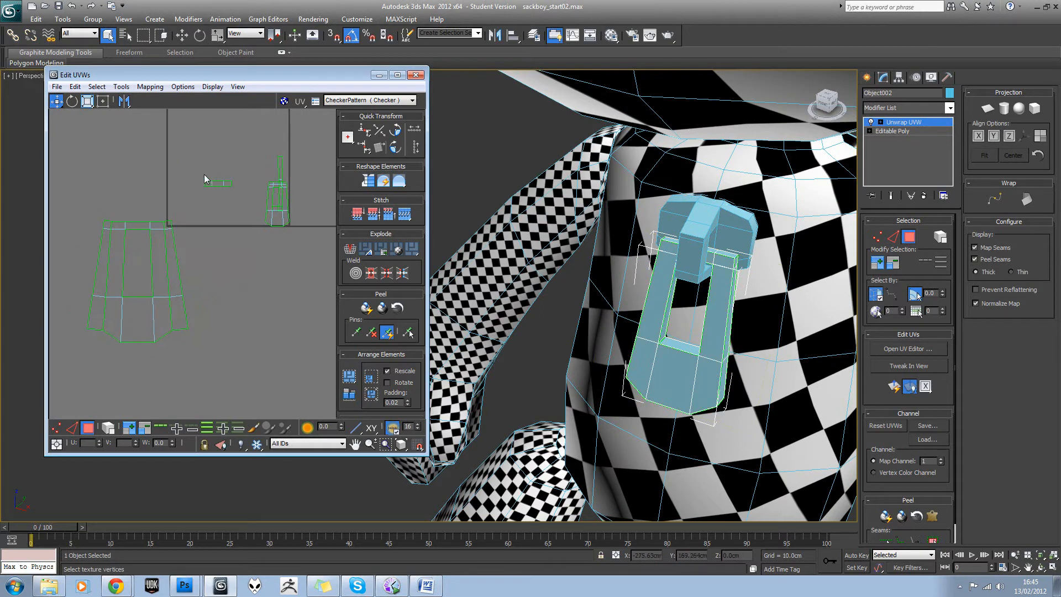
click(221, 182)
drag(222, 185, 140, 355)
- Select the pull tab's top end face on the model and move its UV strip above the front-and-sides island
click(717, 251)
click(122, 88)
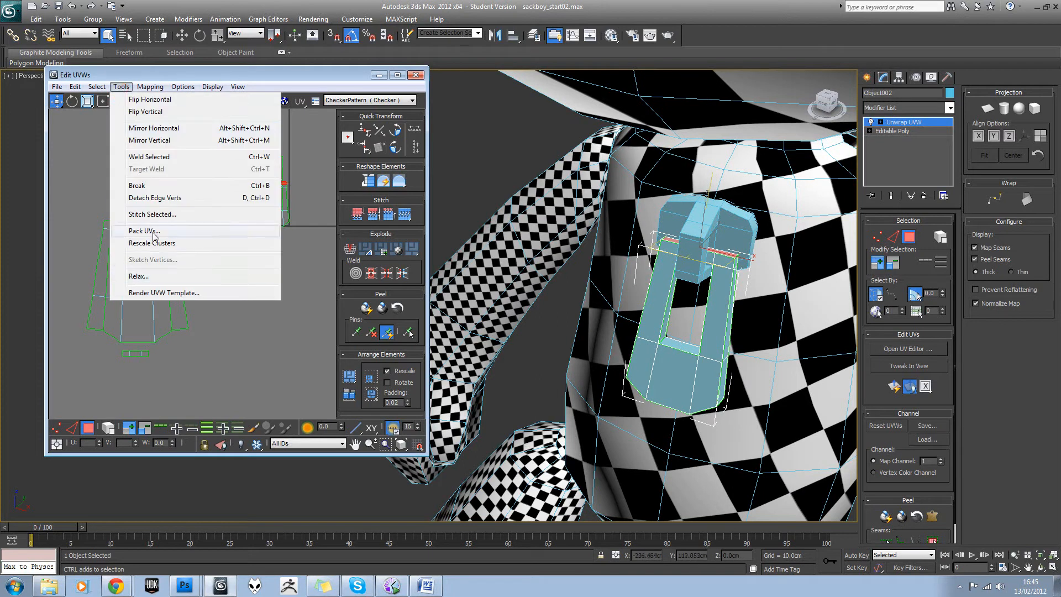
click(217, 186)
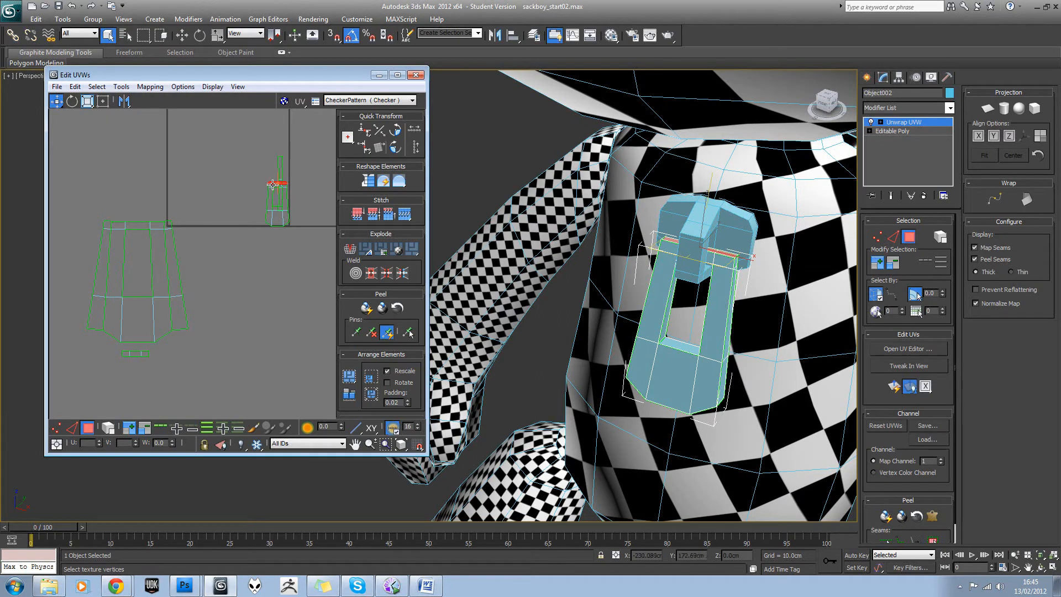
drag(273, 184, 132, 209)
click(232, 229)
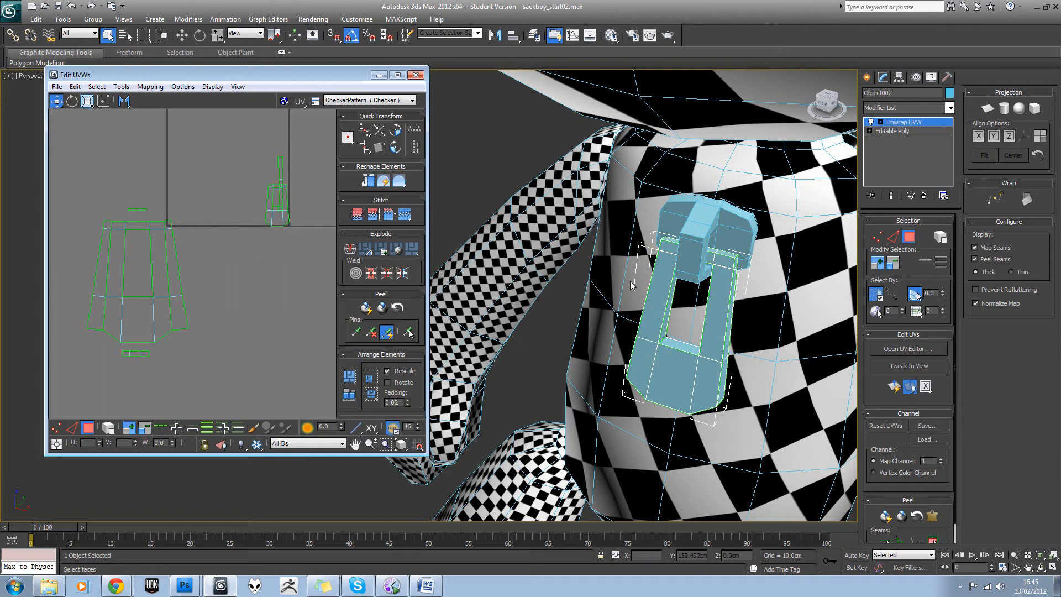
- Compare the top end strip's UV vertices with the front-and-sides island's top edge to see which edges match on the model
alt+middle_drag(715, 292, 652, 293)
scroll(652, 273, down, 3)
scroll(600, 279, up, 3)
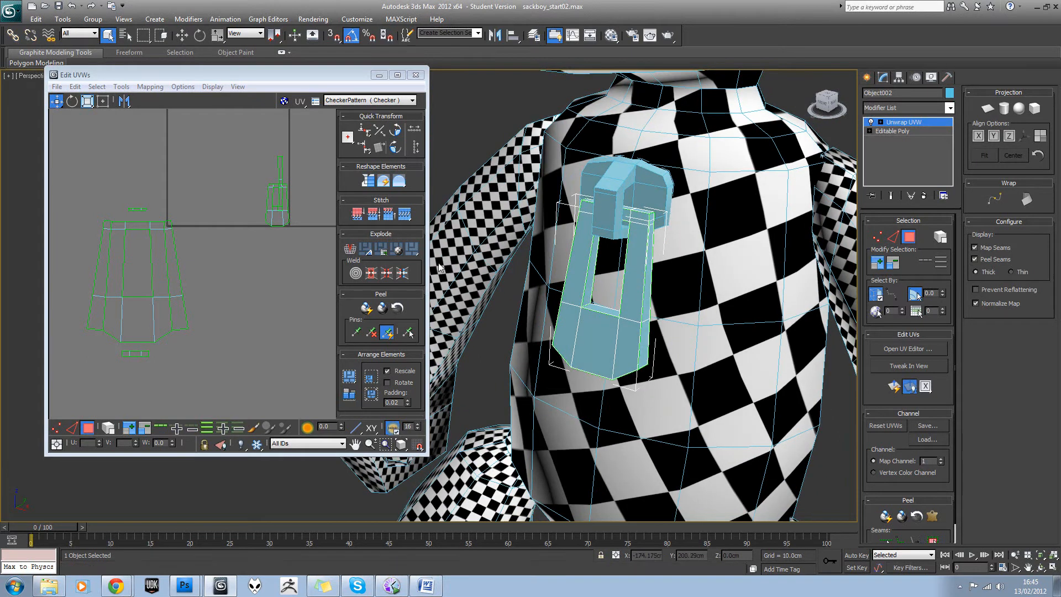
click(250, 230)
scroll(221, 209, up, 4)
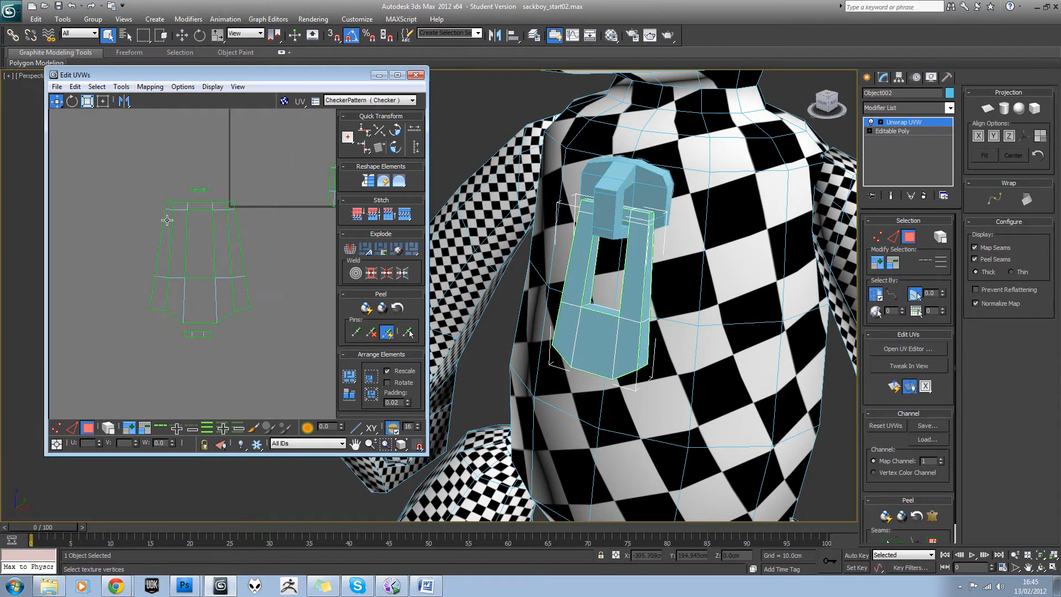
drag(158, 156, 221, 187)
scroll(202, 182, up, 3)
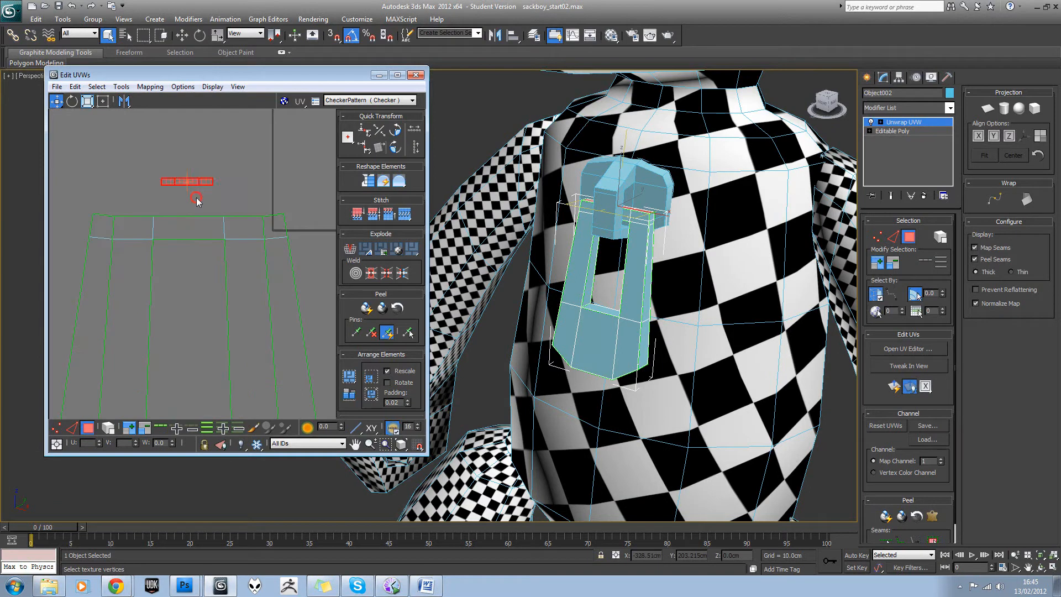
click(194, 197)
click(55, 427)
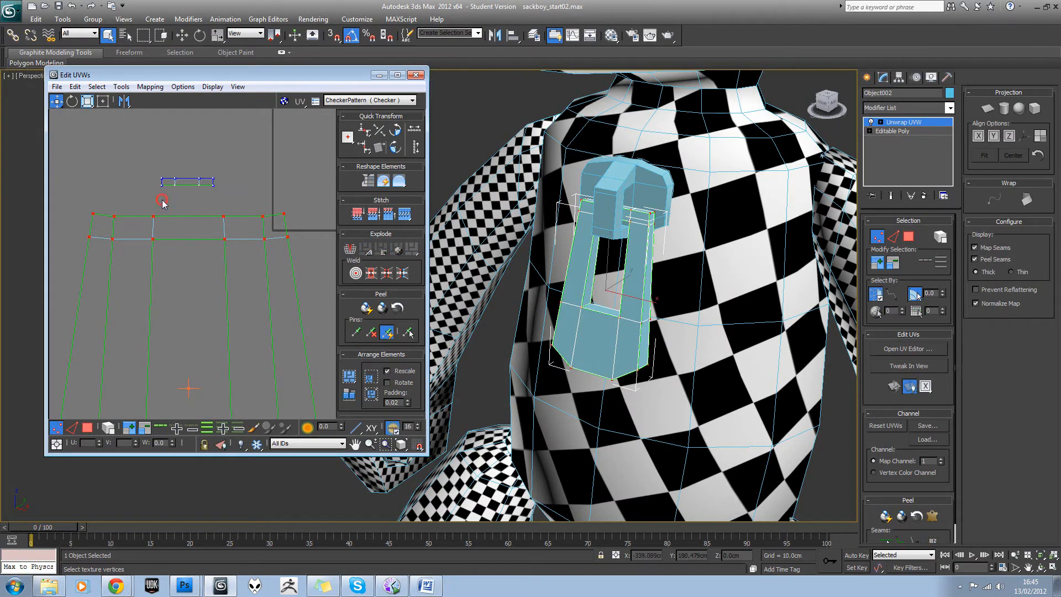
drag(106, 205, 271, 229)
- Select all vertices of the pull tab's top end UV strip and flip the strip vertically
drag(159, 191, 254, 168)
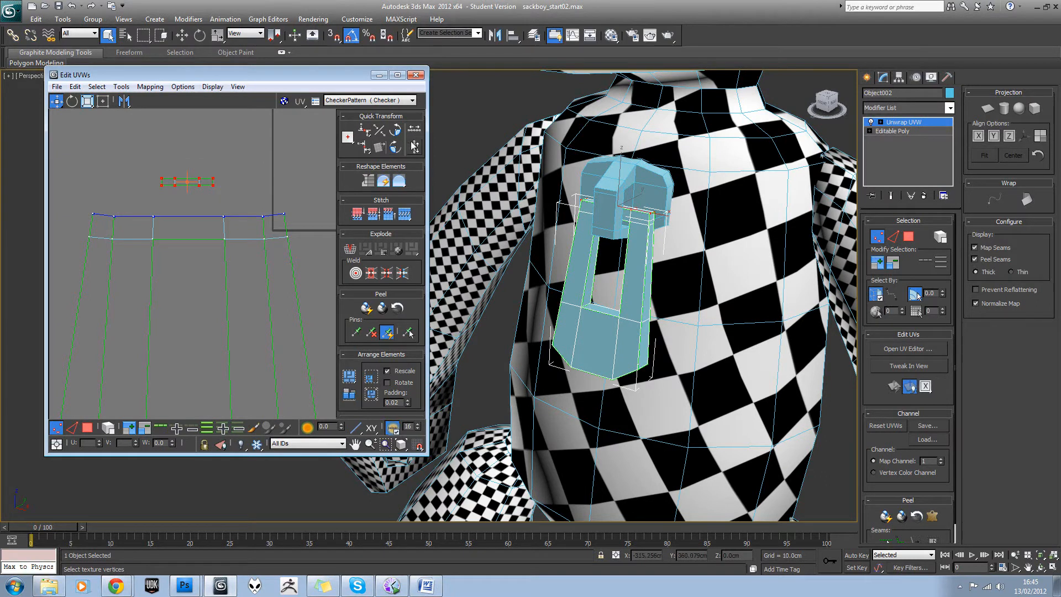
click(122, 87)
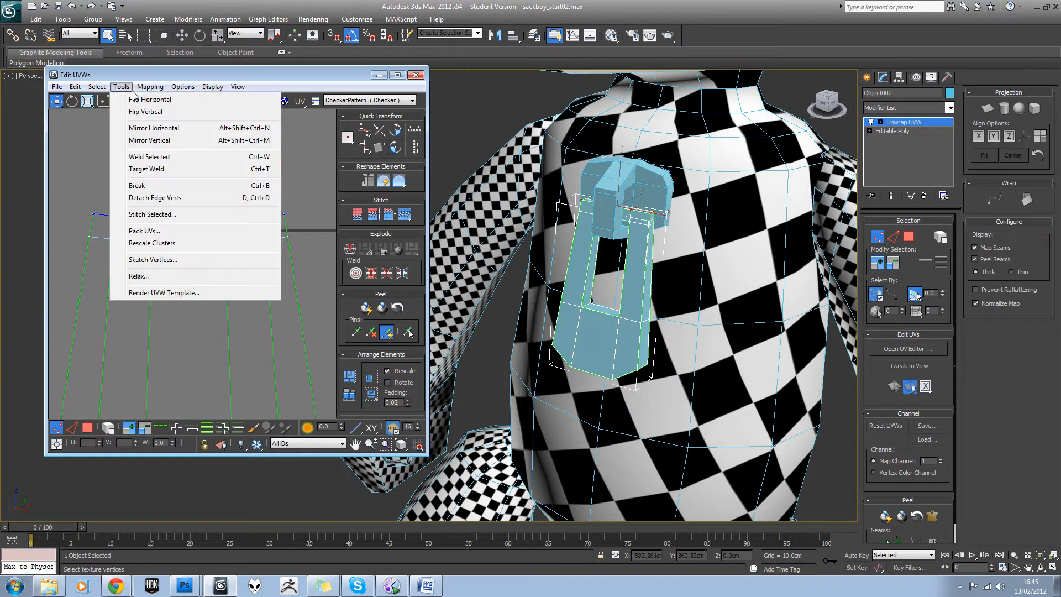
click(142, 113)
click(150, 183)
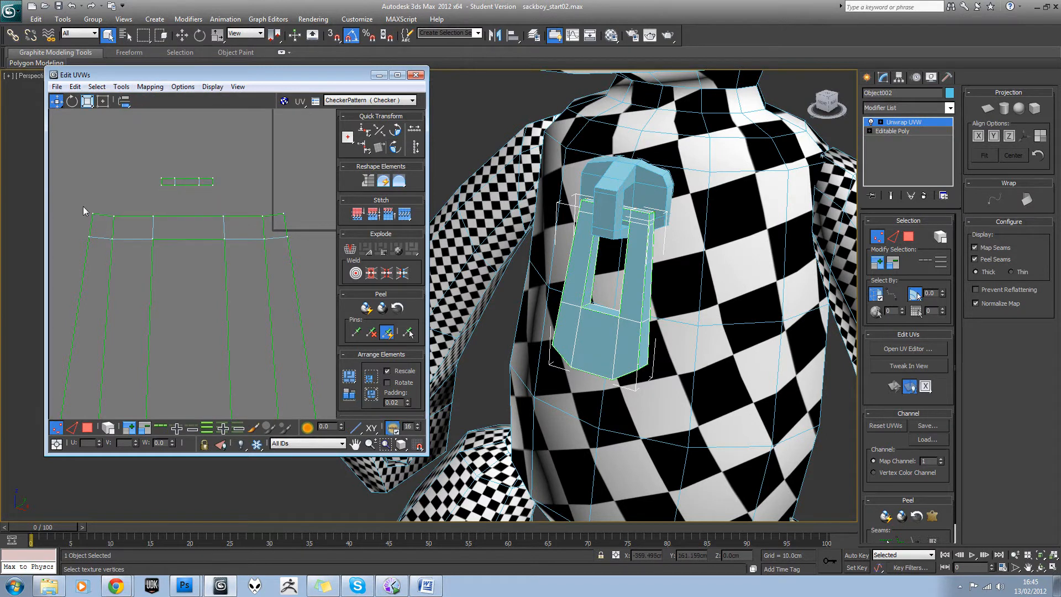
- Check the matching vertices along the island's top edge and flip the top end strip horizontally
drag(144, 215, 299, 227)
click(224, 209)
click(213, 184)
drag(139, 158, 244, 201)
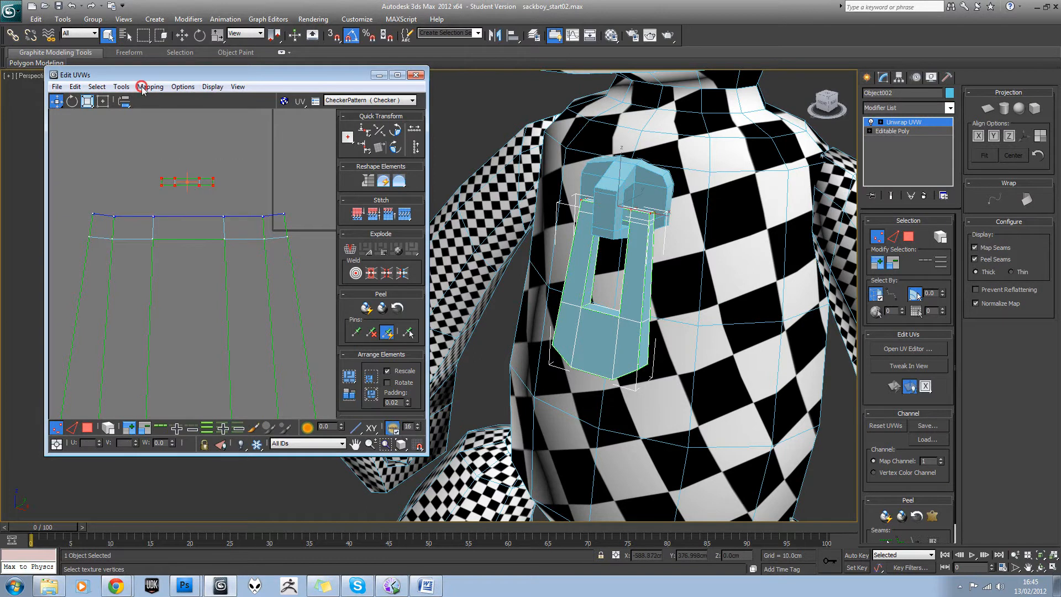
click(131, 88)
click(135, 102)
- Enable snapping and fit the top end strip's vertices onto the corresponding vertices of the front-and-sides island's top edge
drag(161, 186, 133, 200)
click(415, 445)
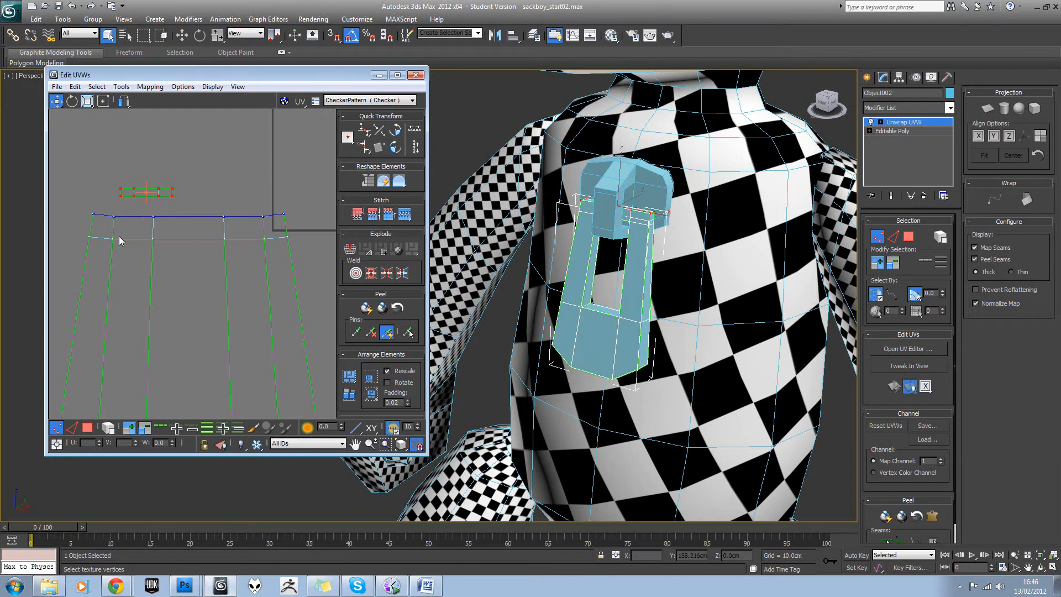
drag(121, 198, 117, 216)
drag(127, 210, 264, 214)
click(238, 198)
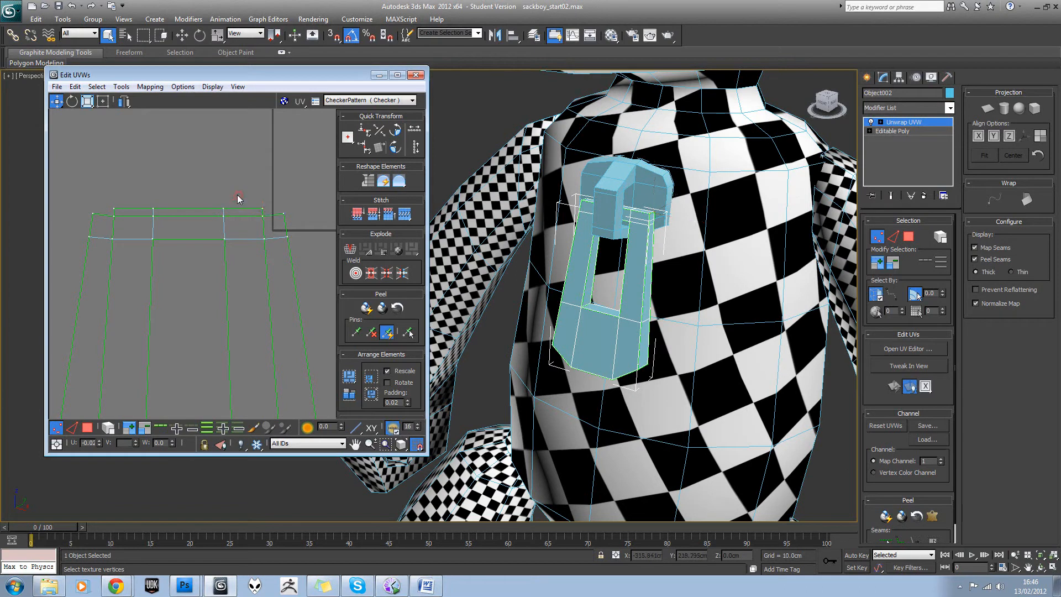
- Move the top end strip's upper row of vertices upward to make the attached strip taller
scroll(237, 195, down, 2)
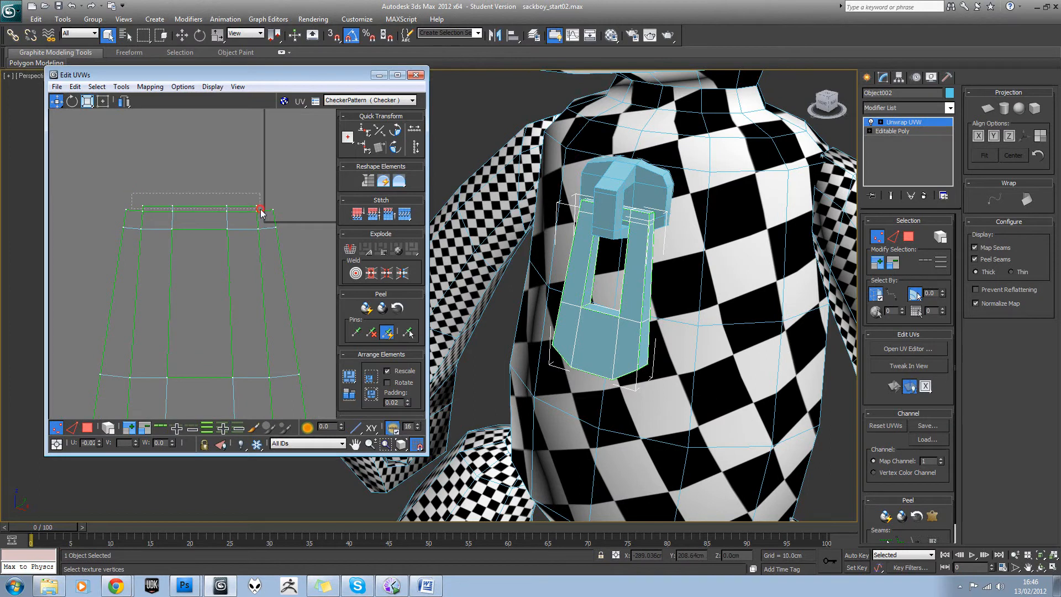
drag(260, 210, 260, 209)
alt+middle_drag(635, 208, 628, 235)
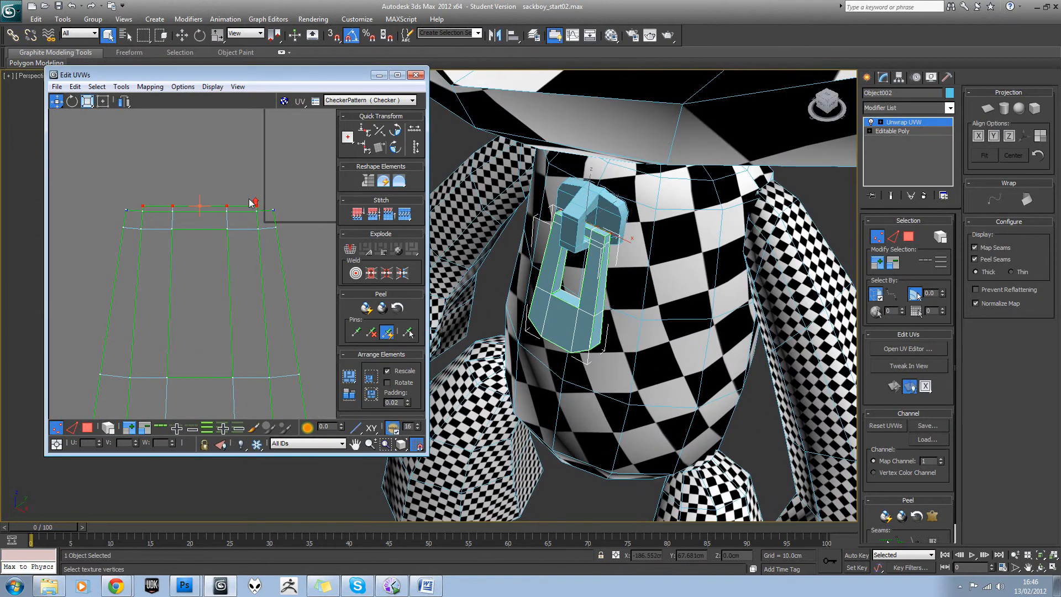
scroll(252, 204, up, 2)
drag(279, 192, 279, 180)
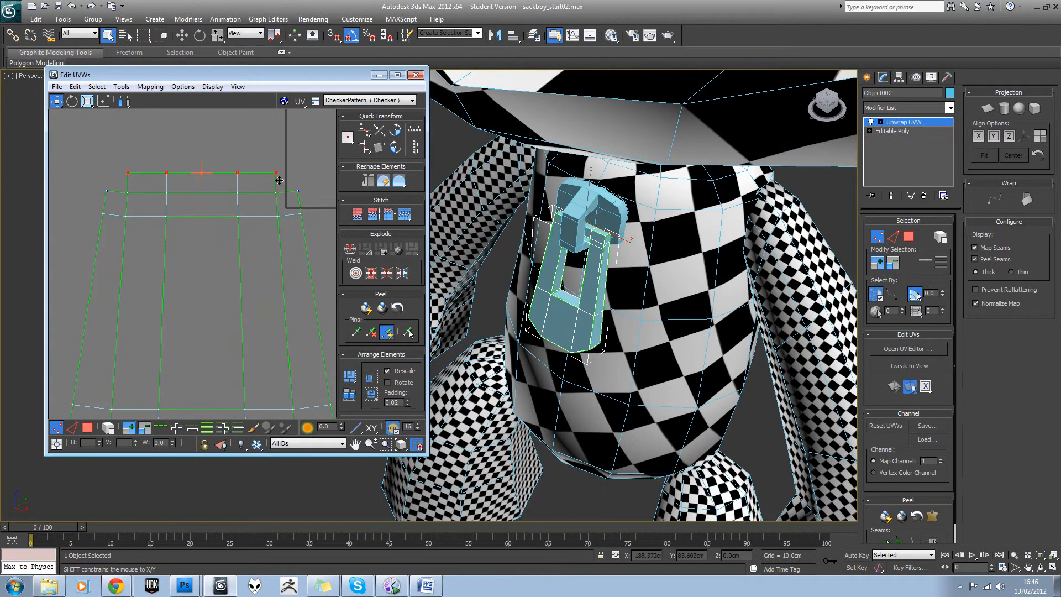
click(255, 157)
- Snap the bottom end strip's vertices along the front-and-sides island's lower edge, and turn snapping off
scroll(257, 167, down, 2)
scroll(266, 187, down, 1)
middle_drag(250, 316, 234, 246)
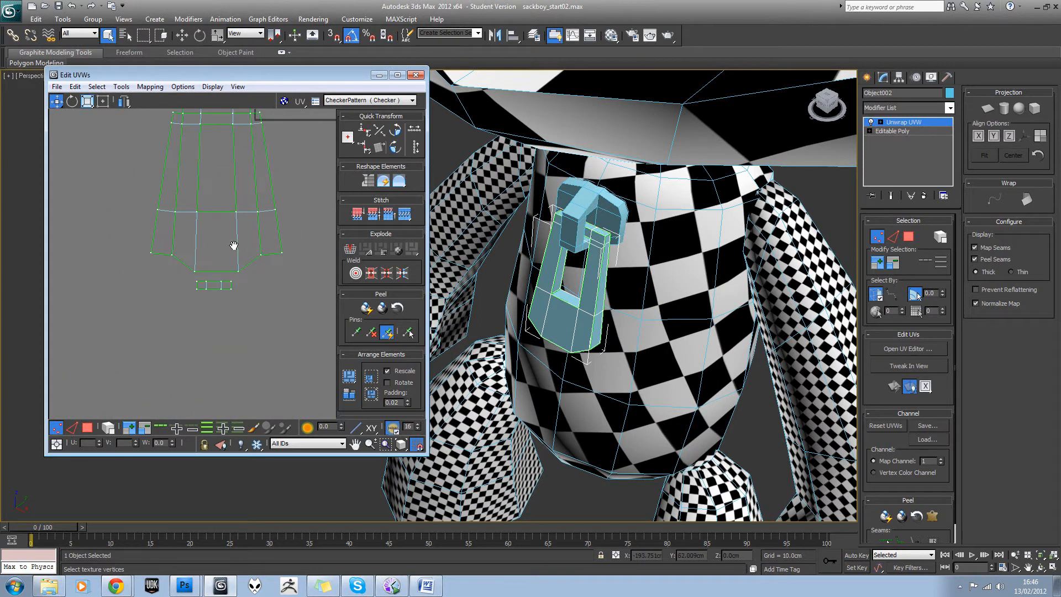
scroll(234, 246, up, 2)
drag(165, 283, 136, 253)
drag(203, 285, 172, 277)
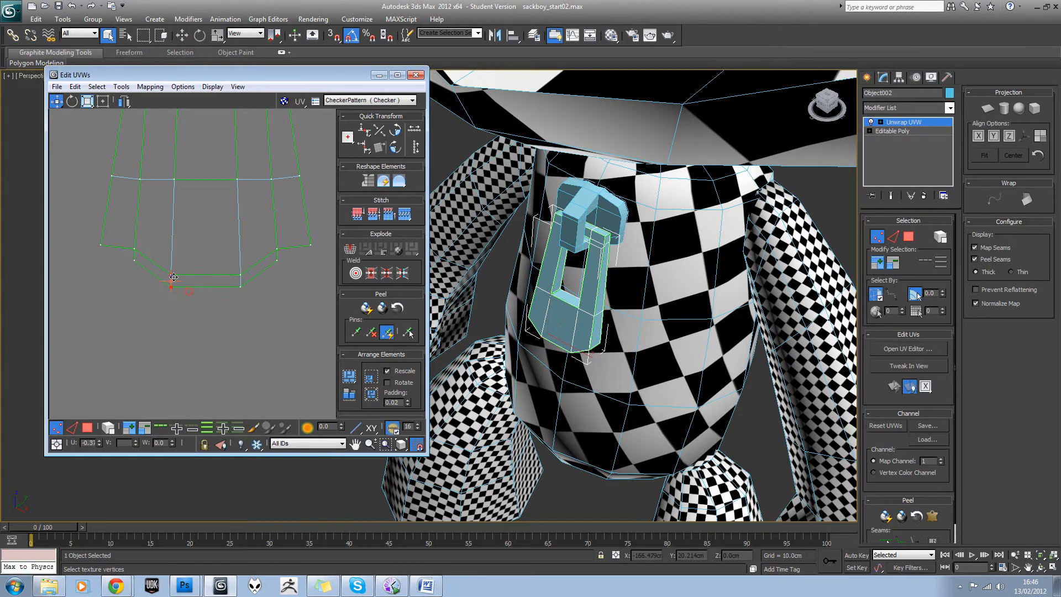
scroll(197, 296, down, 5)
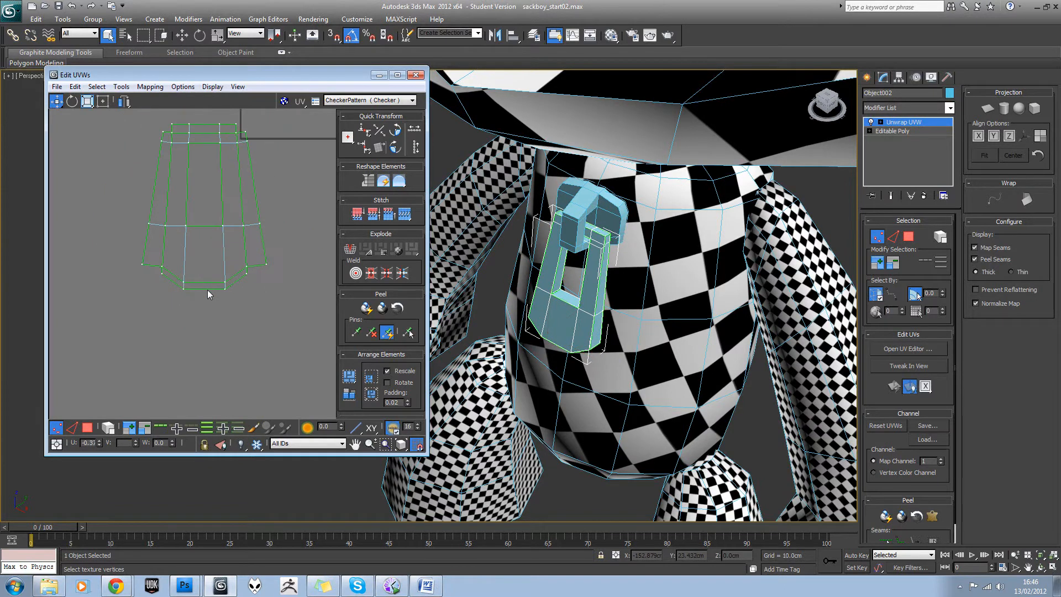
middle_drag(230, 282, 230, 280)
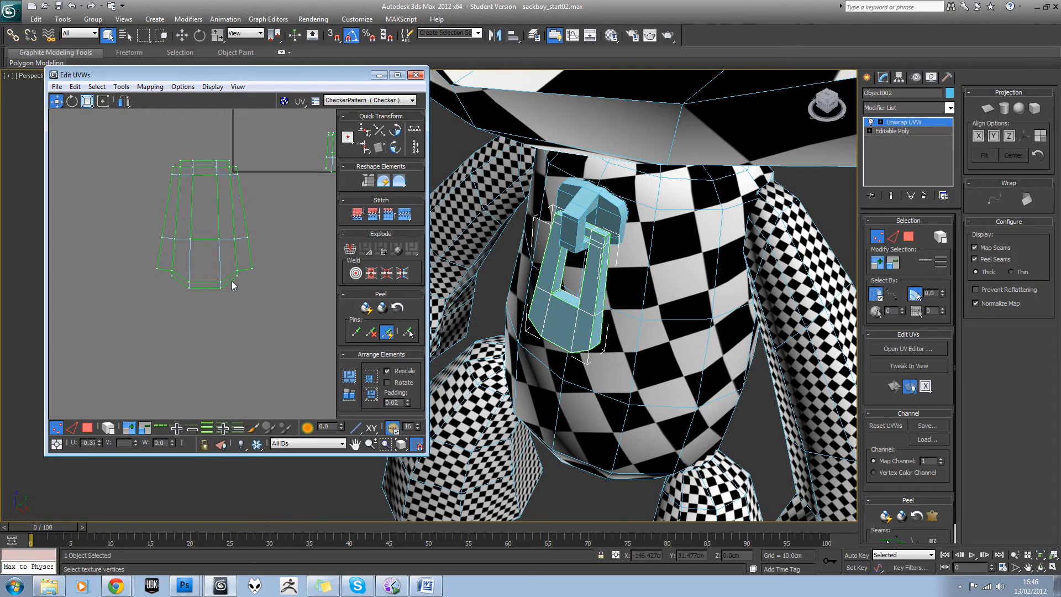
click(415, 442)
- Select the pull tab's back island as a whole element and move it out of the UV square beside the front-and-sides island
middle_drag(241, 226, 186, 292)
alt+middle_drag(590, 299, 613, 271)
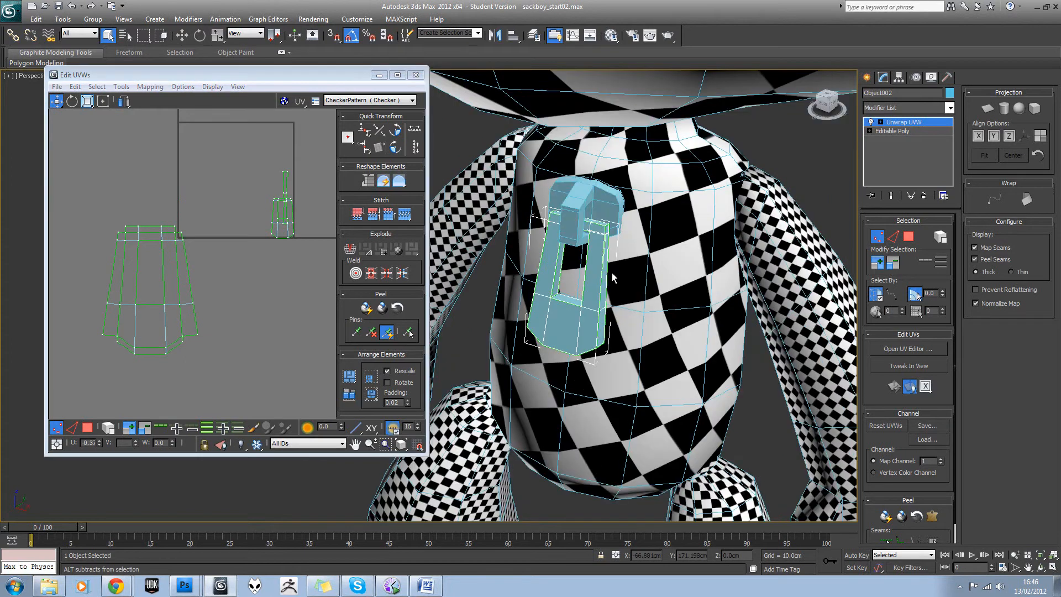
scroll(281, 213, up, 2)
middle_drag(280, 213, 293, 176)
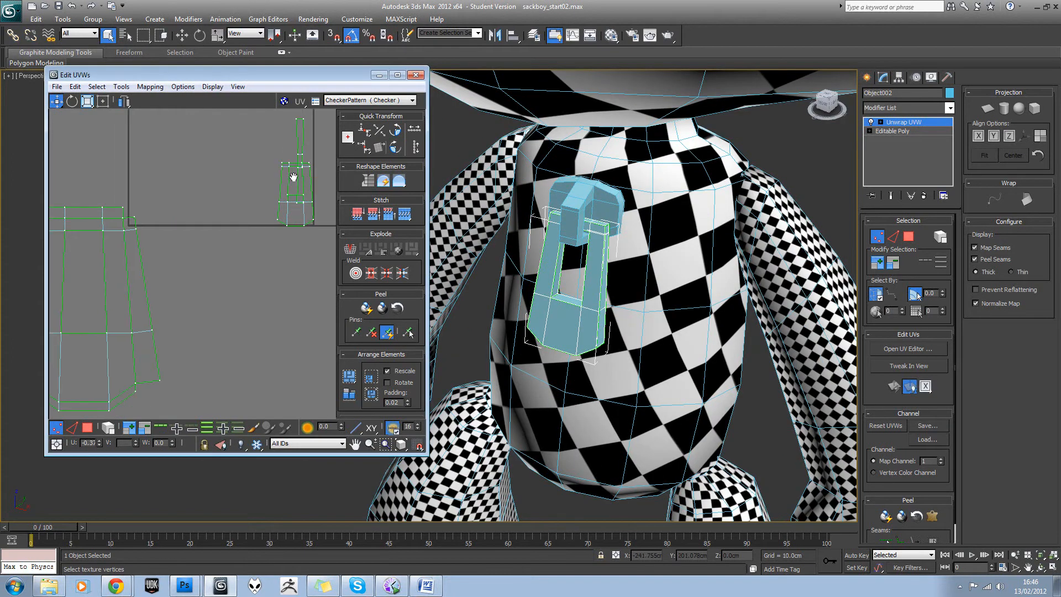
scroll(293, 178, down, 1)
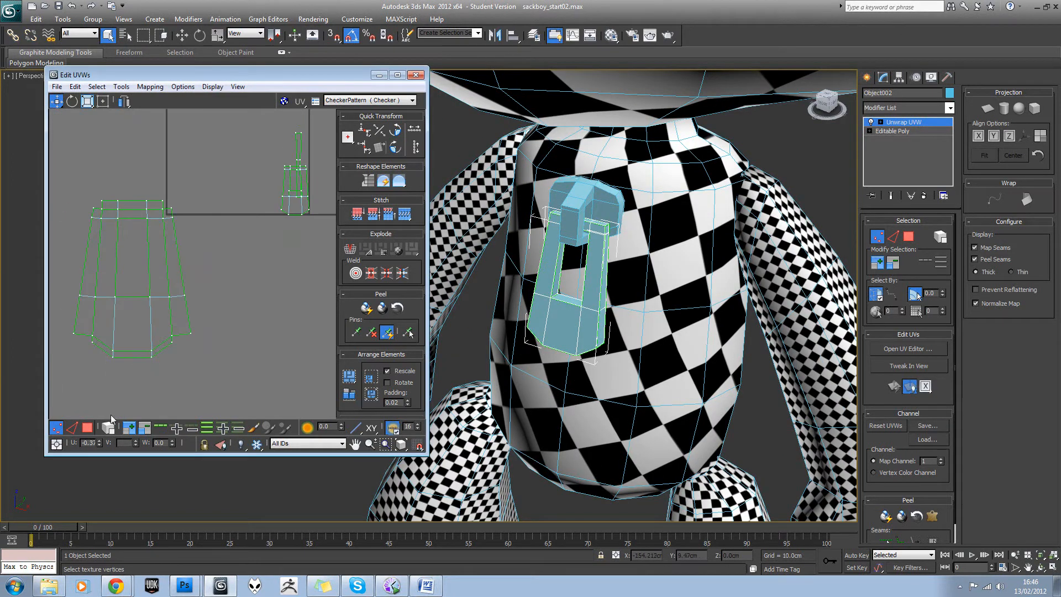
click(87, 428)
click(105, 429)
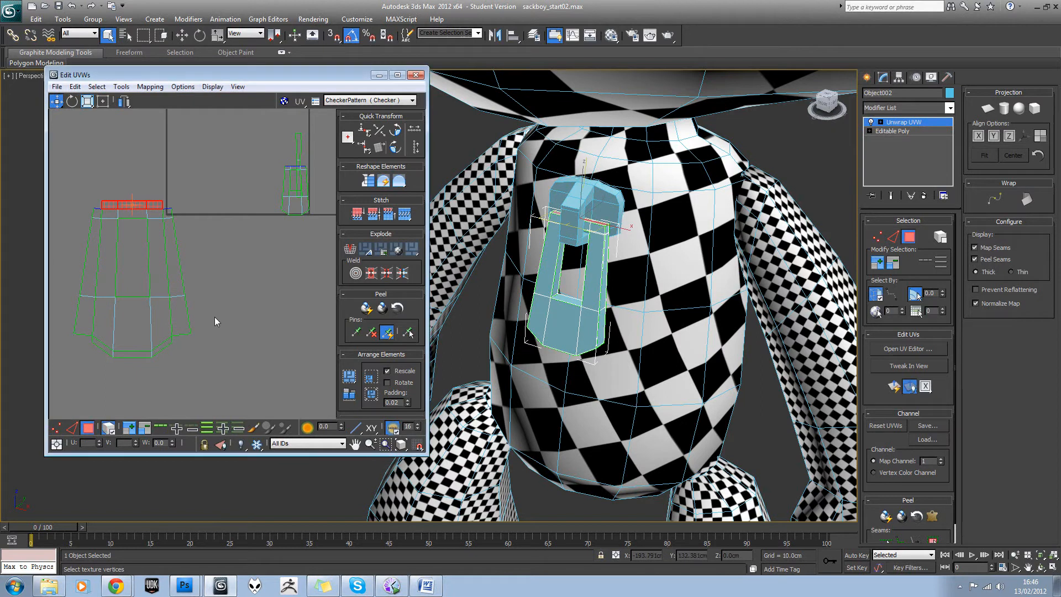
click(293, 208)
drag(293, 207, 214, 341)
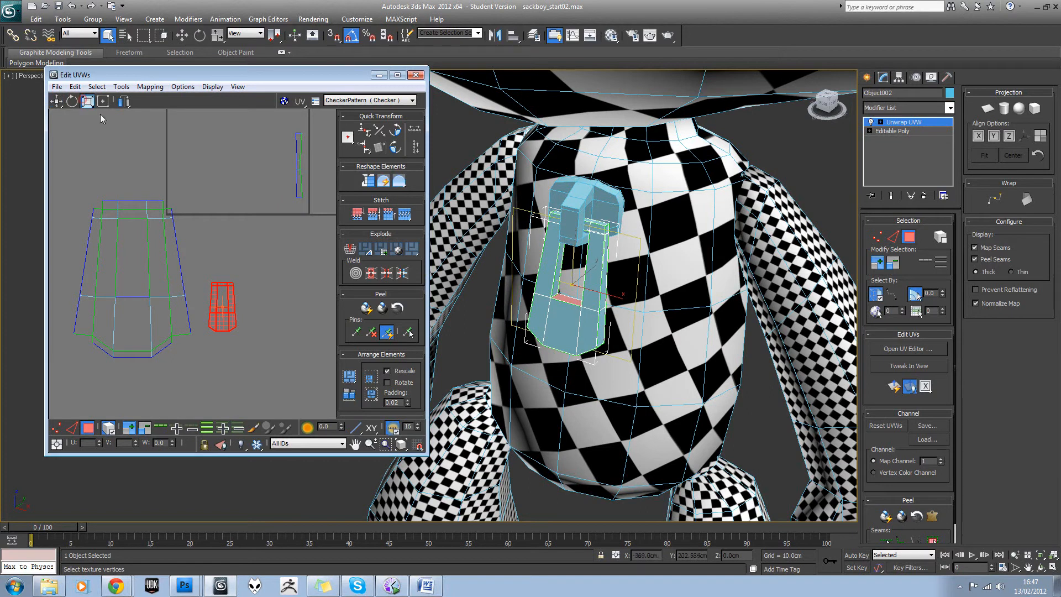
- Scale the back island up to roughly match the front-and-sides island and position it alongside
drag(228, 316, 239, 273)
key(w)
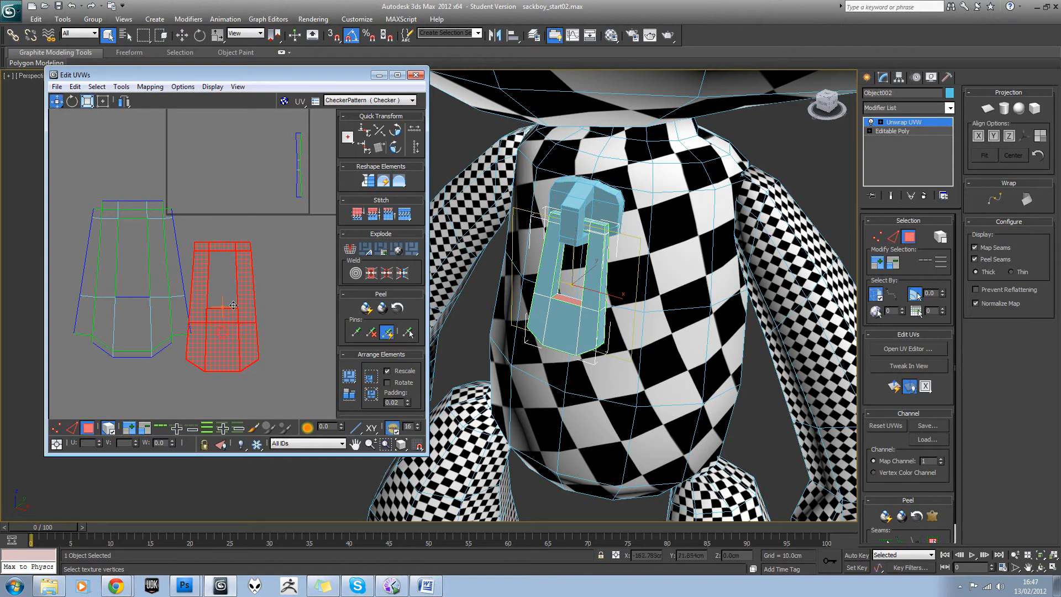
drag(222, 332, 234, 308)
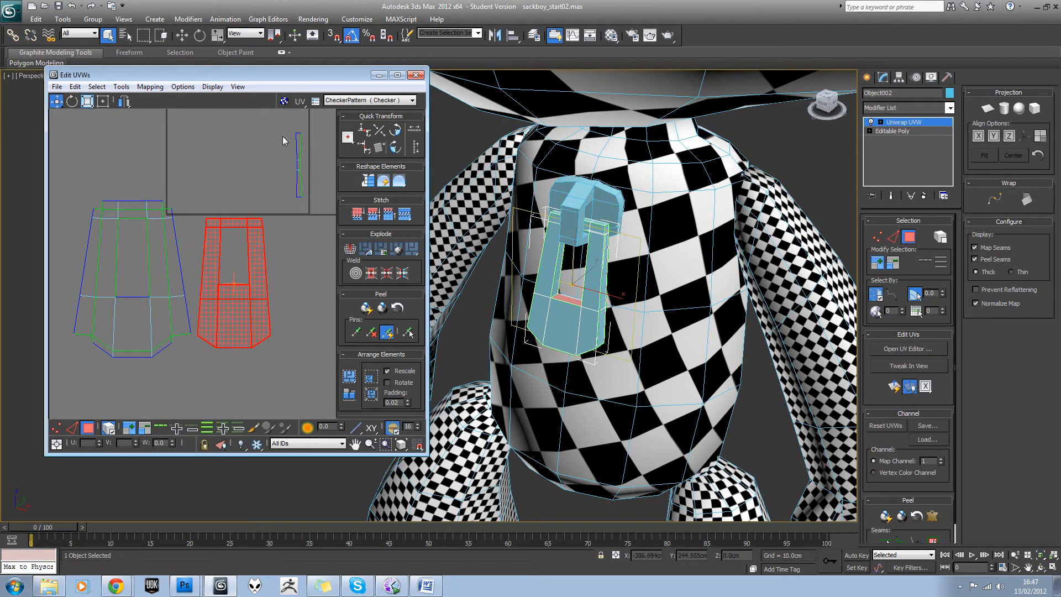
- Turn off element selection and examine which inner opening faces the thin UV strip and the back island's ledge face cover
drag(285, 135, 319, 213)
alt+middle_drag(532, 272, 569, 302)
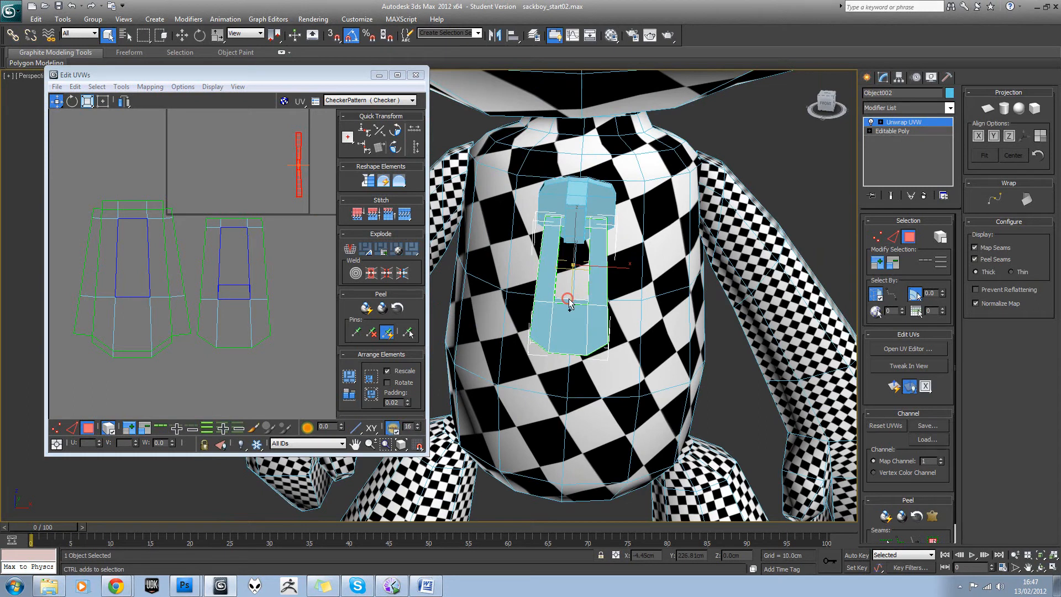
click(244, 202)
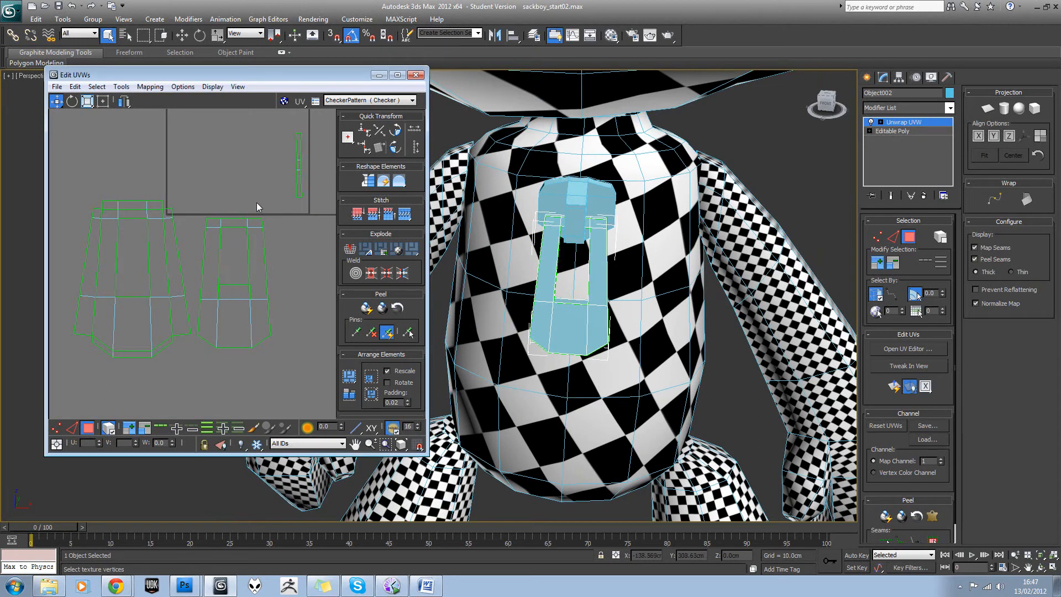
click(246, 292)
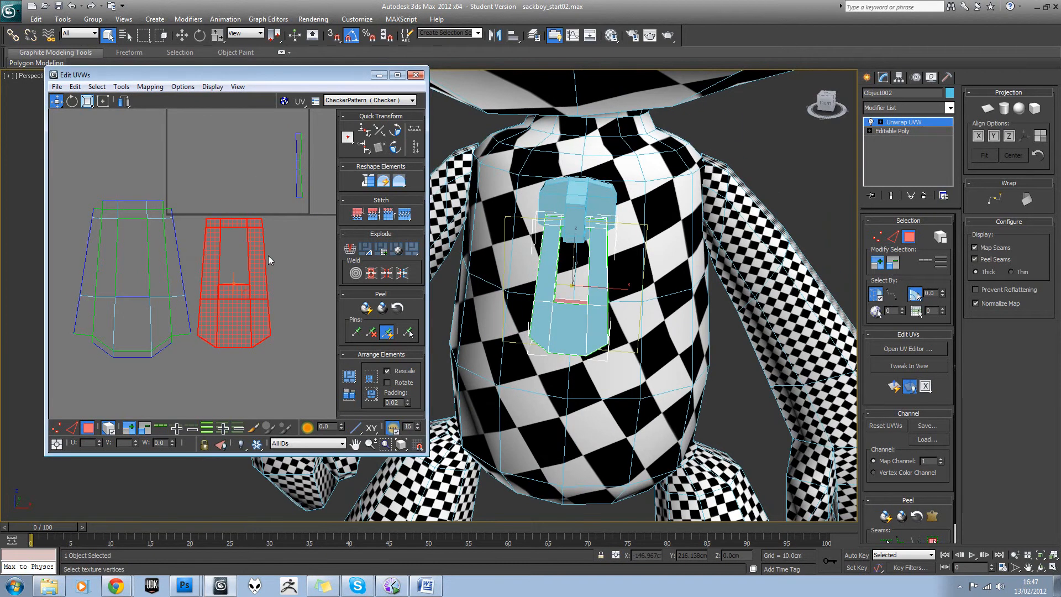
alt+middle_drag(541, 295, 528, 298)
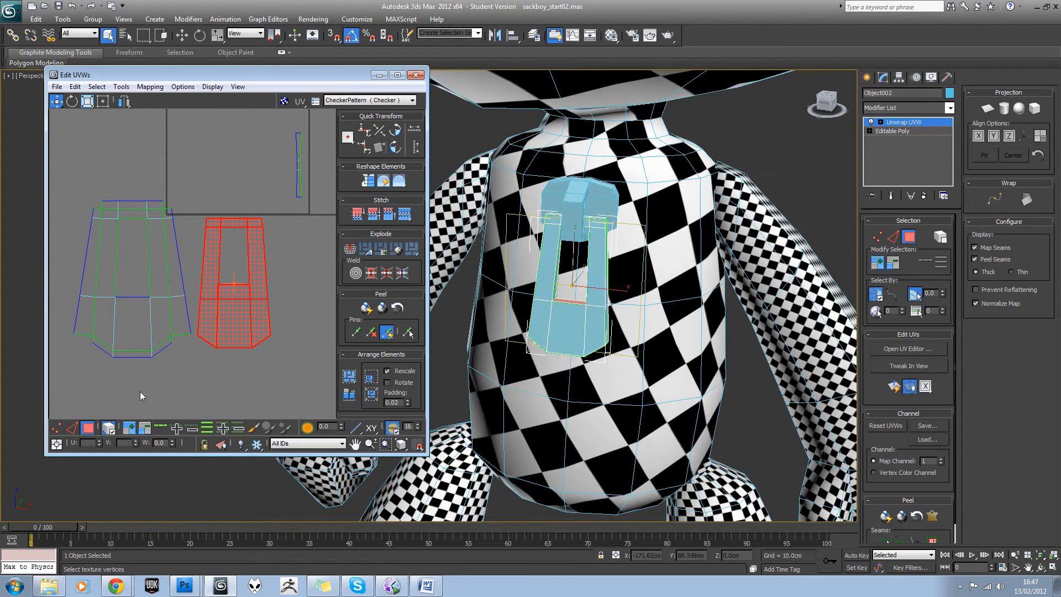
click(104, 429)
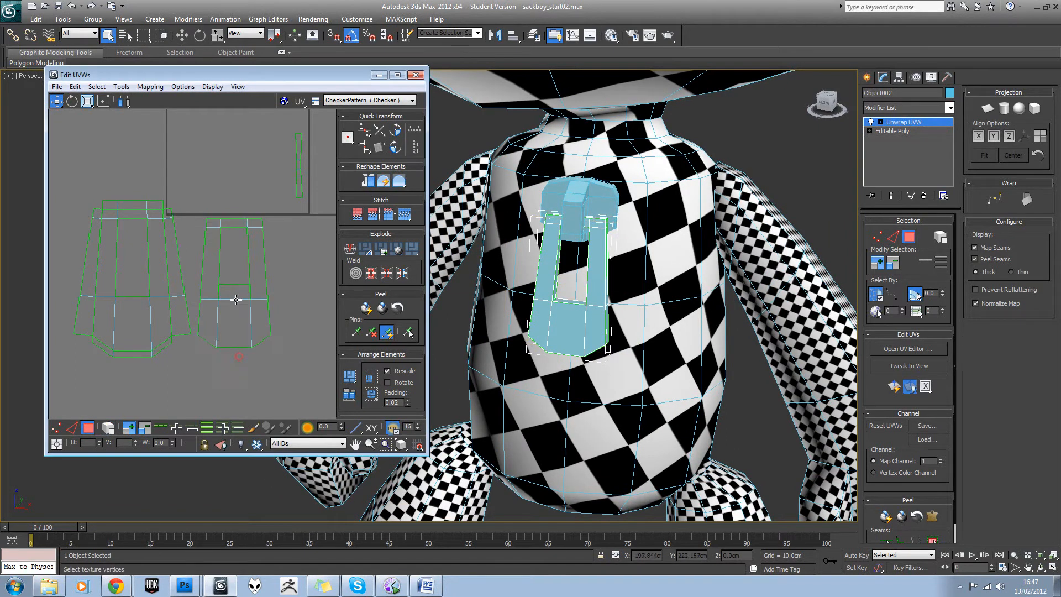
click(237, 292)
ctrl+drag(323, 138, 325, 135)
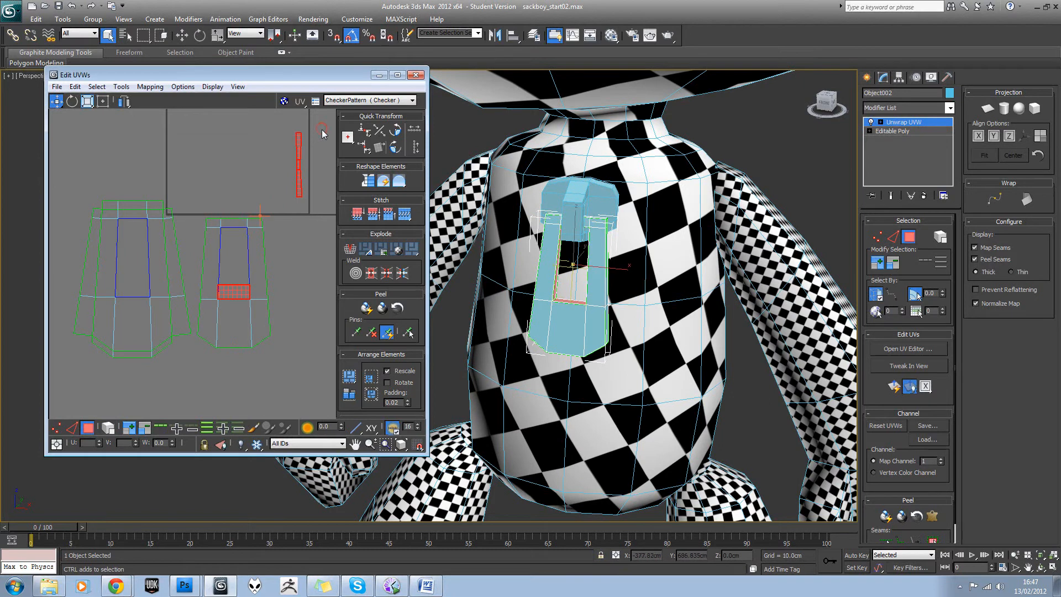
alt+drag(599, 263, 544, 265)
alt+middle_drag(544, 264, 589, 260)
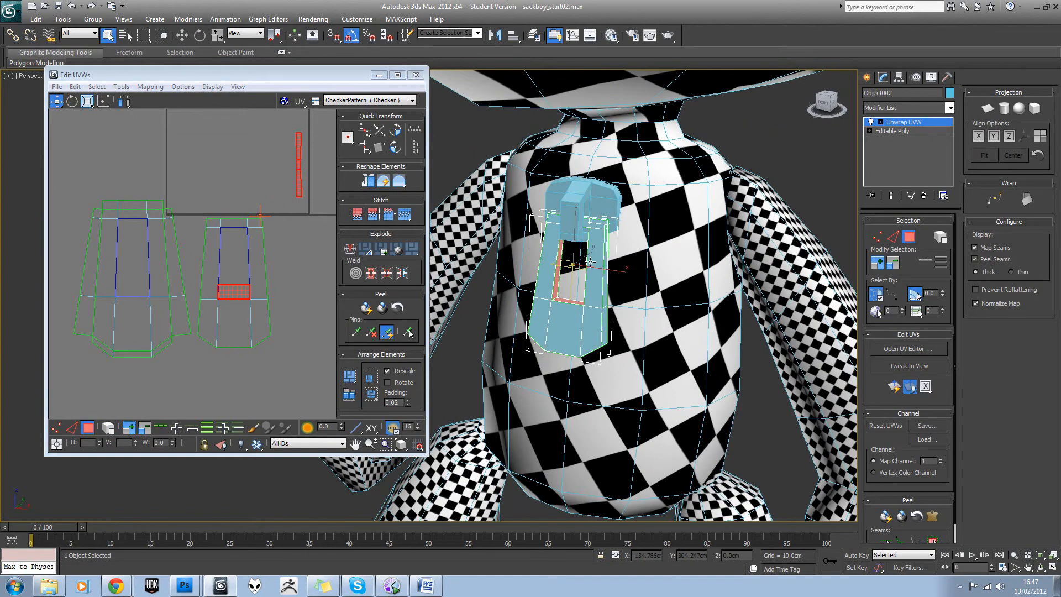
- Select the inner opening's side and bottom faces and unwrap them into one strip with Unfold Mapping
click(238, 172)
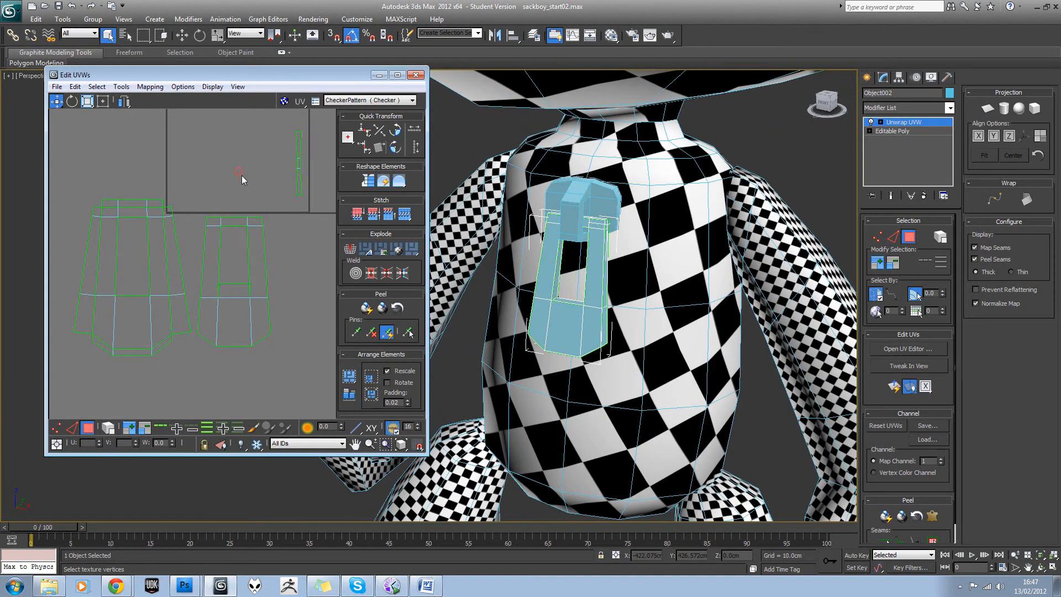
click(298, 186)
drag(277, 123, 323, 225)
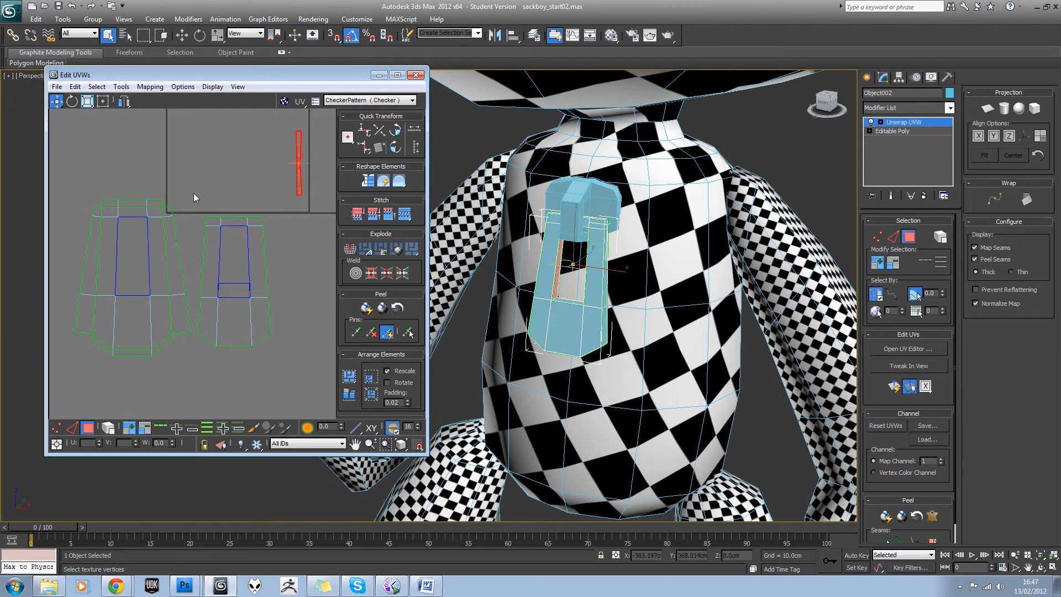
click(150, 87)
click(161, 124)
click(157, 24)
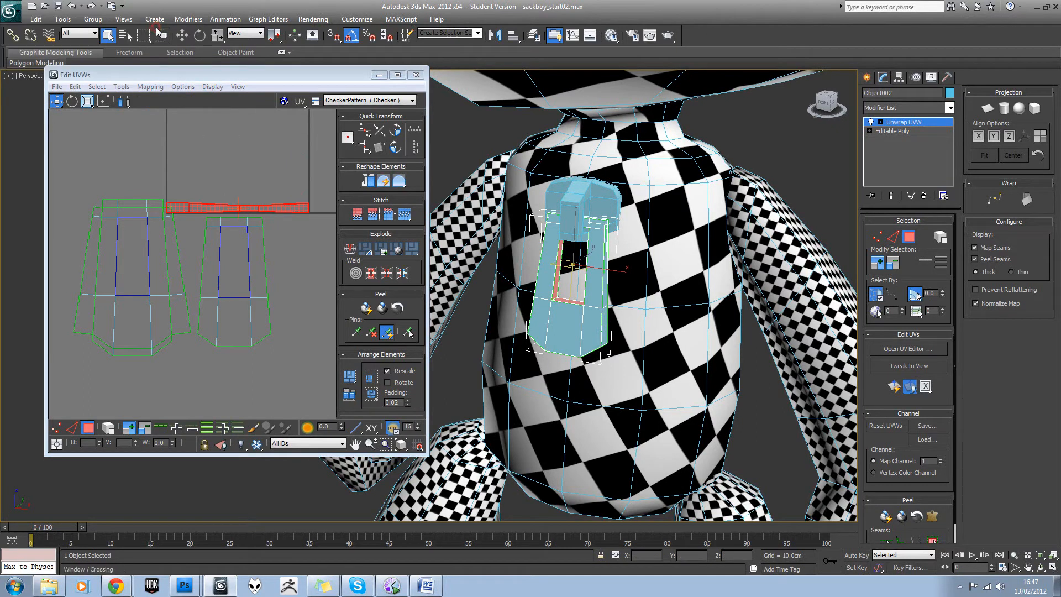
- Move the unfolded inner opening strip up and left, above the front-and-sides and back islands
drag(247, 212, 184, 192)
click(204, 167)
scroll(218, 182, down, 3)
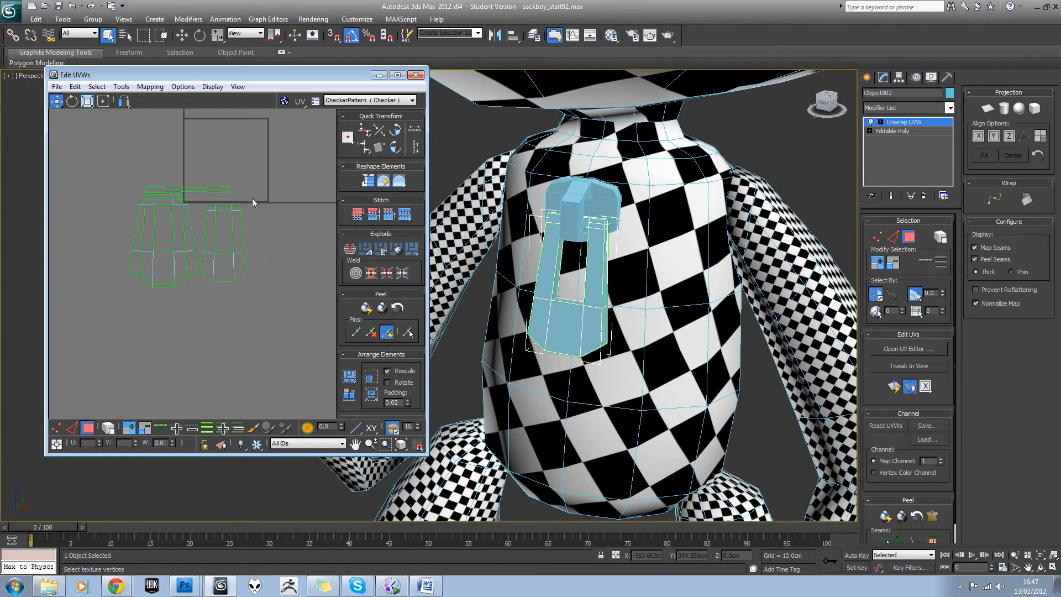
- Assign the 07 - Default checker material to the zipper pull tab
scroll(188, 203, up, 3)
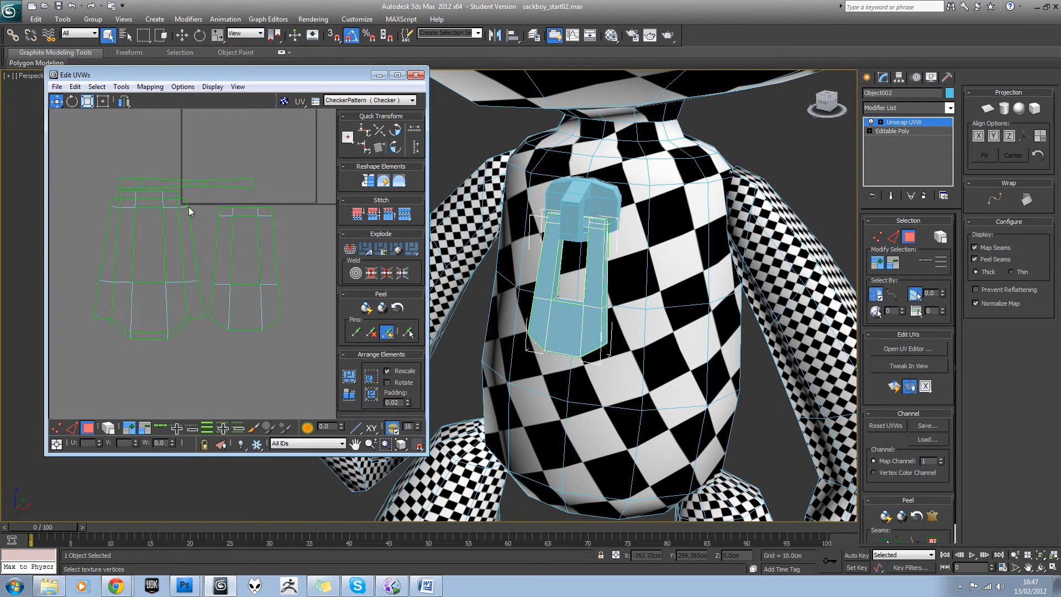
middle_drag(194, 228, 209, 228)
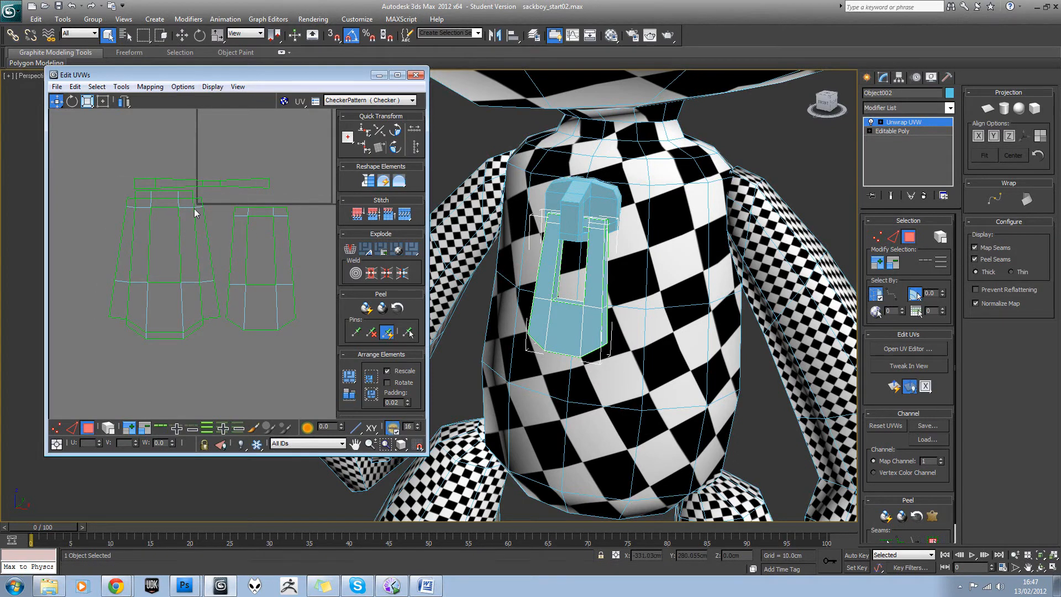
alt+middle_drag(575, 280, 442, 271)
middle_drag(146, 226, 140, 222)
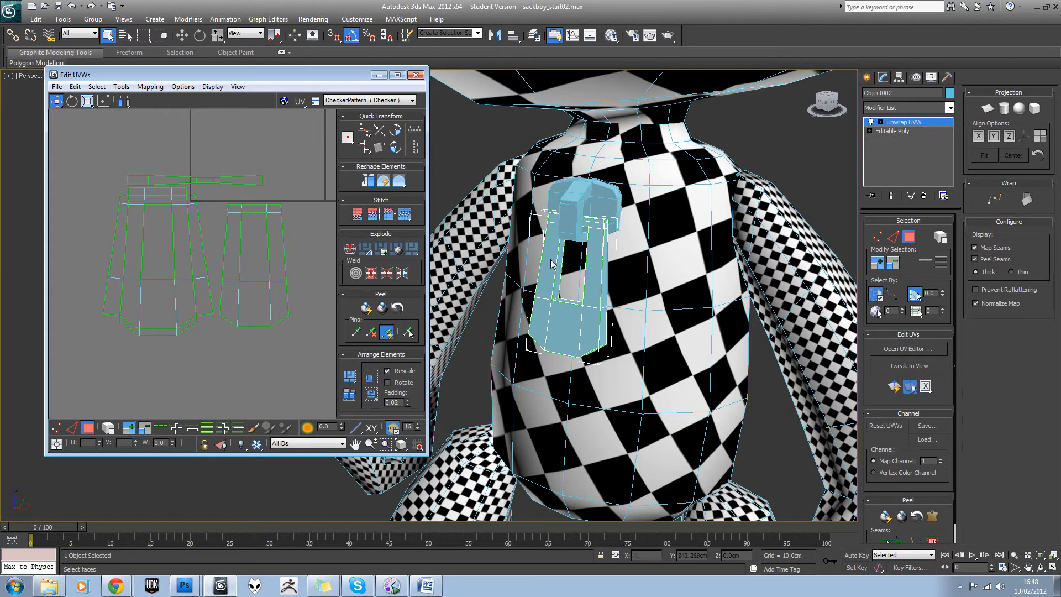
drag(95, 163, 268, 339)
click(269, 338)
click(608, 39)
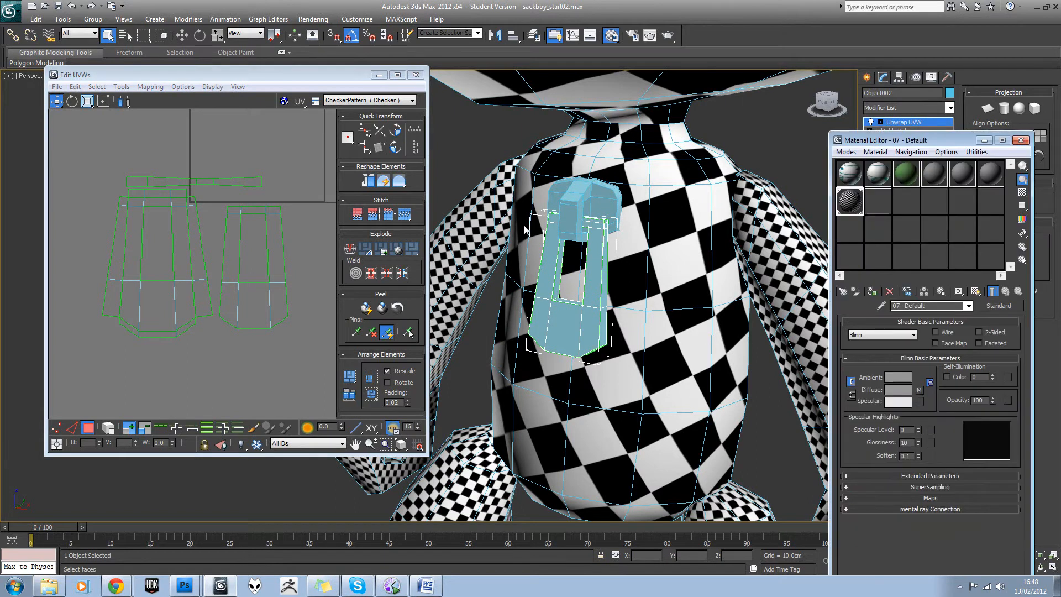
click(873, 294)
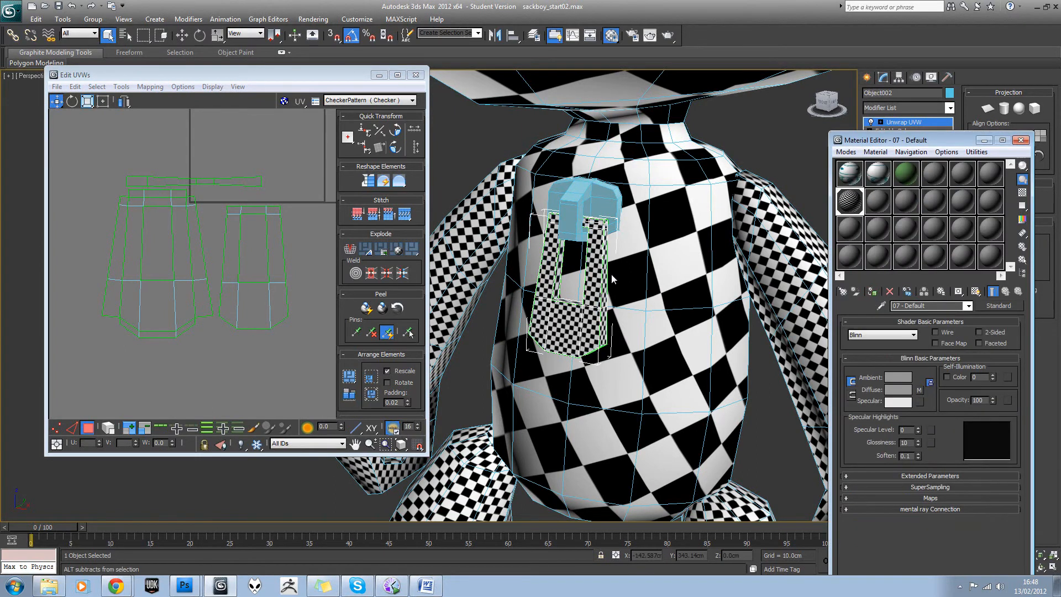
- Examine the stretched checkers on the pull tab's end sides and locate the matching corner vertices in the UV layout
alt+middle_drag(611, 276, 534, 318)
scroll(534, 319, up, 5)
click(628, 327)
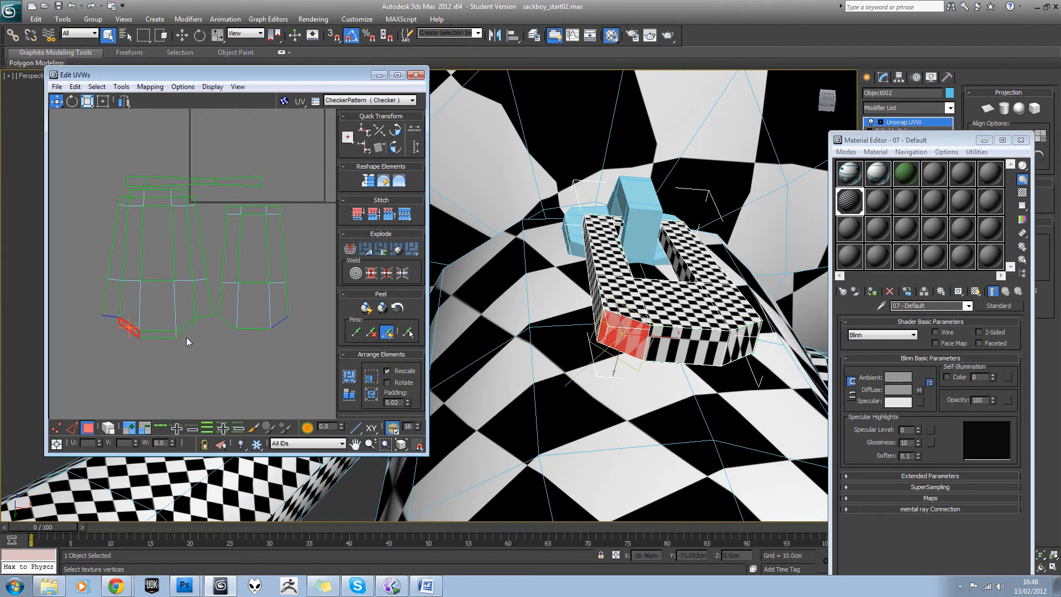
scroll(162, 330, up, 5)
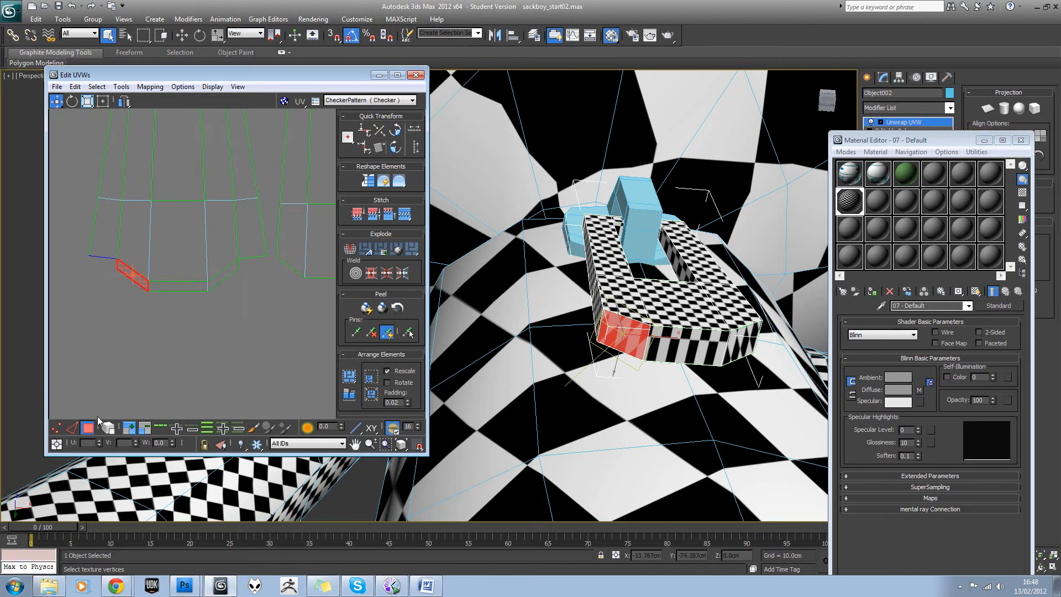
click(58, 429)
click(117, 270)
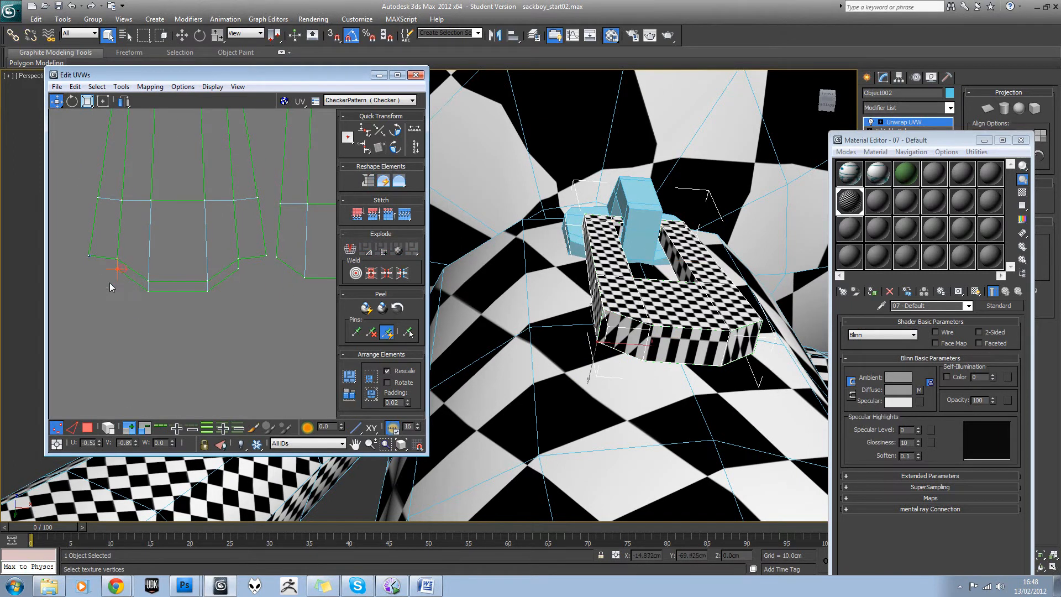
click(236, 269)
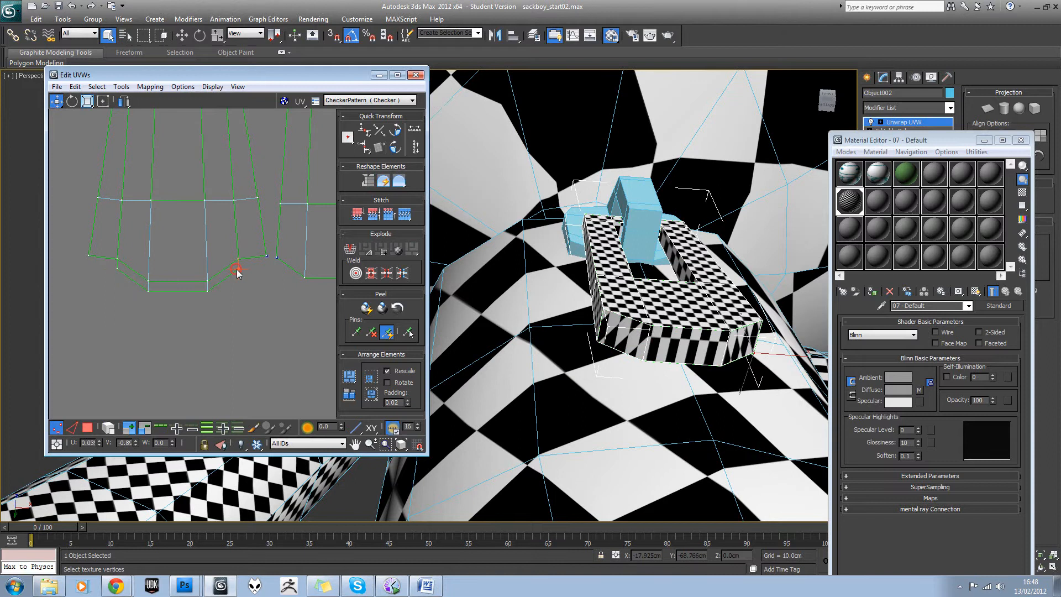
- Move the end strip's two outer corner UV vertices outward and its bottom edge vertices down to widen the strip
click(118, 271)
drag(117, 270, 141, 287)
drag(208, 291, 208, 305)
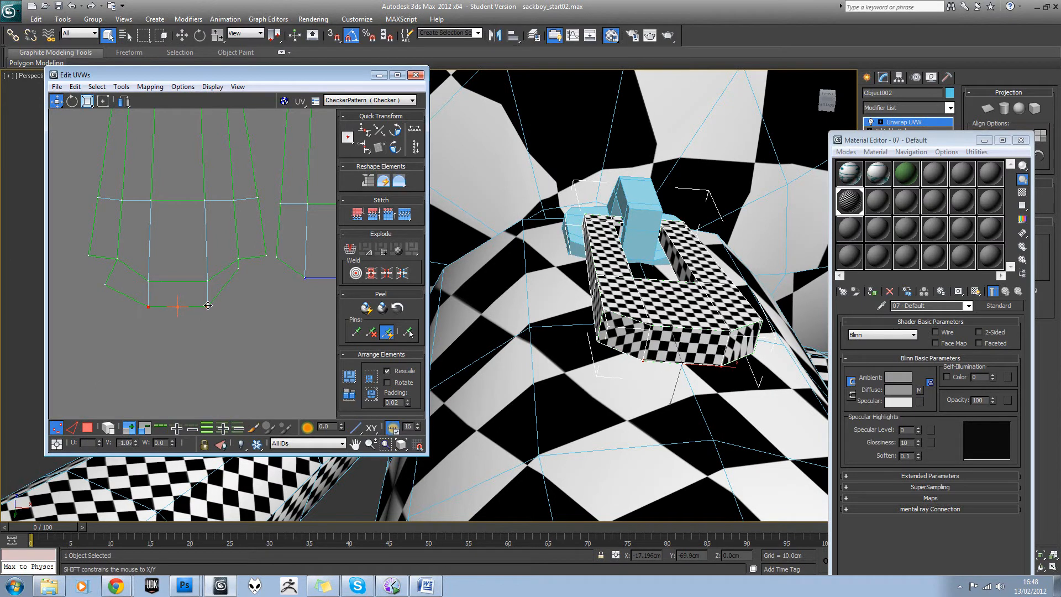
click(242, 276)
drag(239, 271, 256, 287)
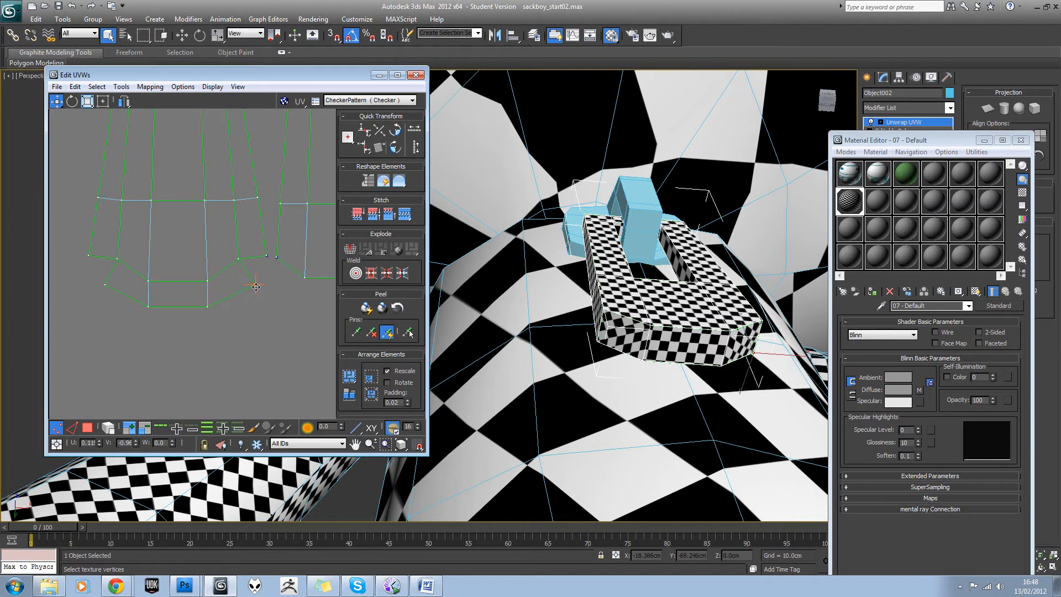
- Fine-tune the end strip's two outer corner UV vertices, nudging them slightly to even out the checkers on the angled sides
alt+middle_drag(558, 332, 481, 351)
middle_drag(254, 289, 252, 292)
drag(261, 286, 257, 286)
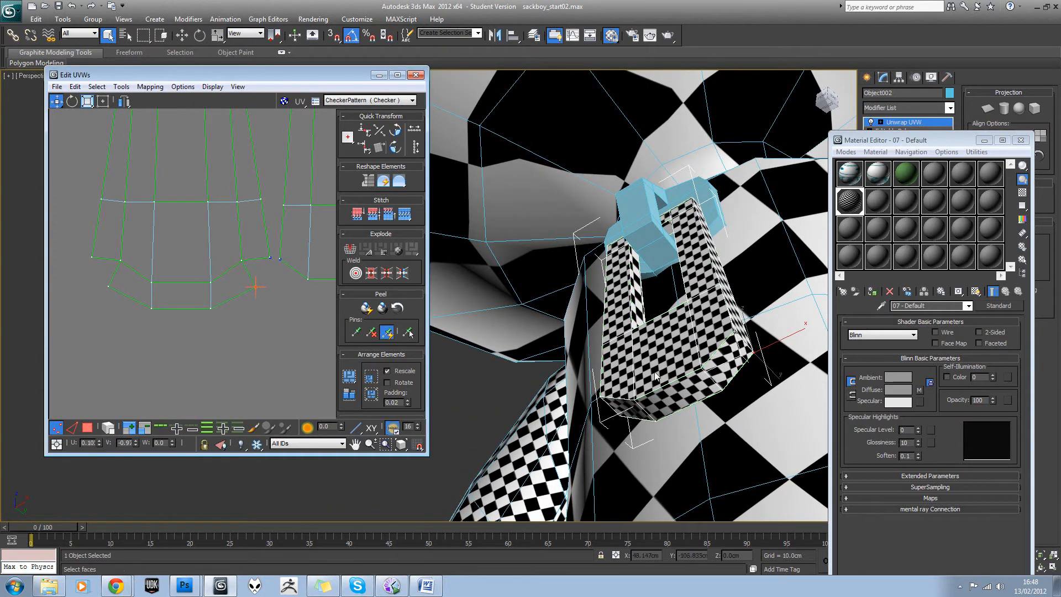
alt+middle_drag(655, 376, 705, 367)
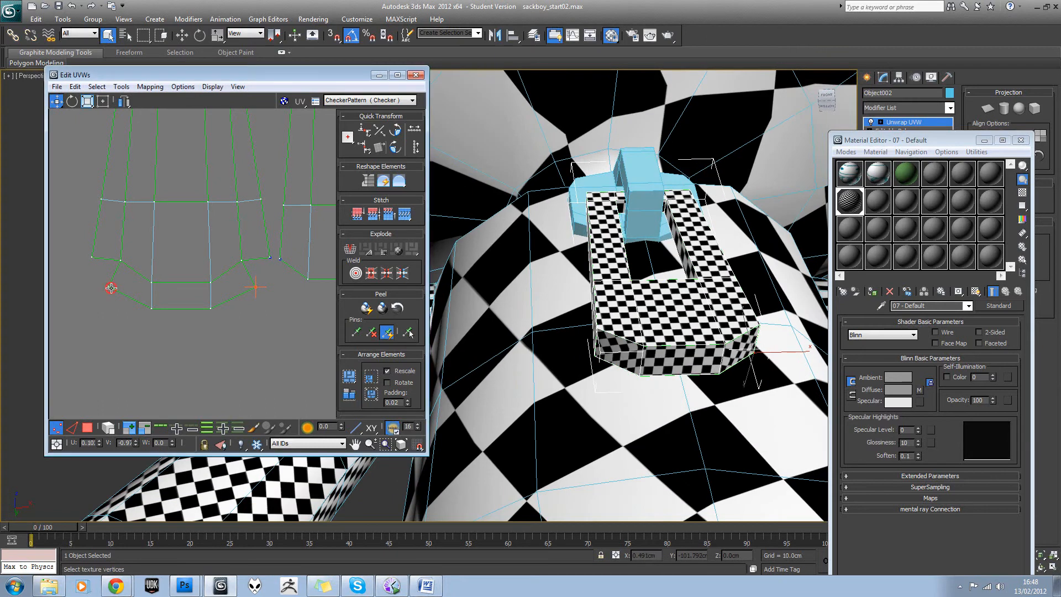
drag(111, 288, 119, 282)
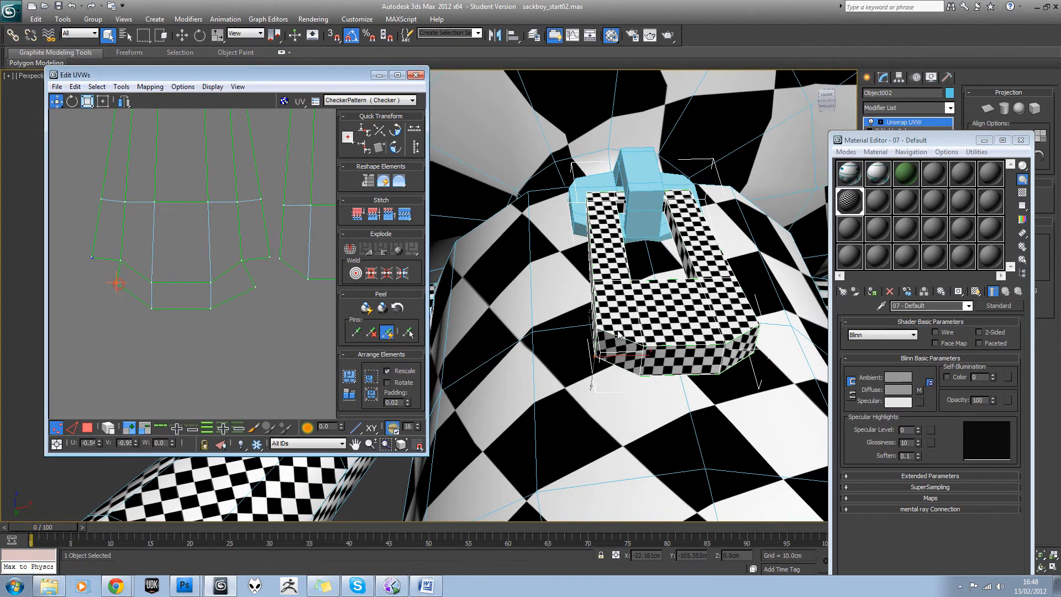
alt+middle_drag(600, 331, 668, 330)
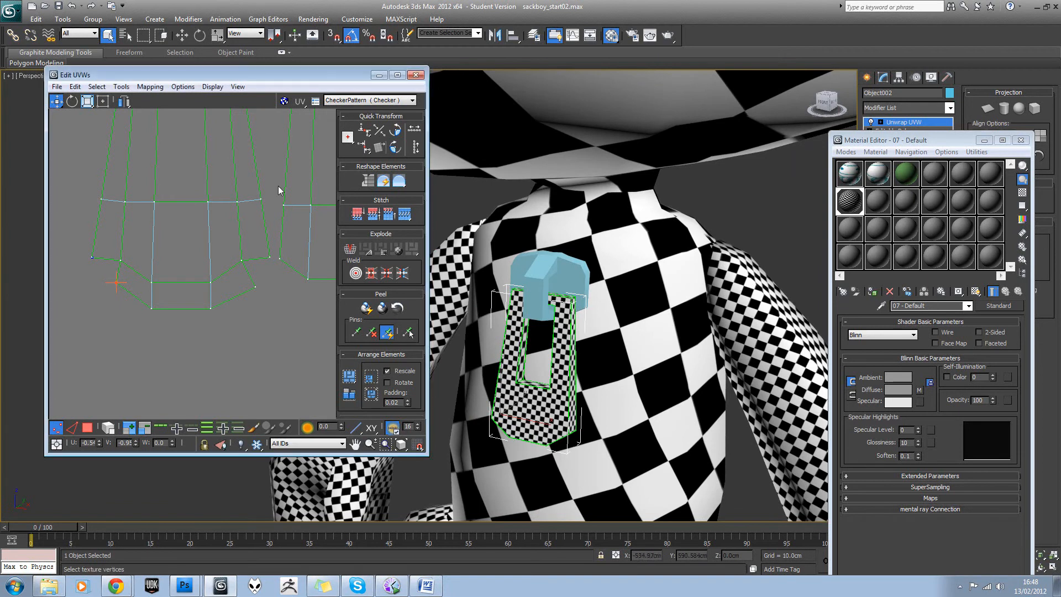
- Close the material and UV editors, select the zipper slider body above the pull tab, and isolate it
scroll(238, 237, down, 5)
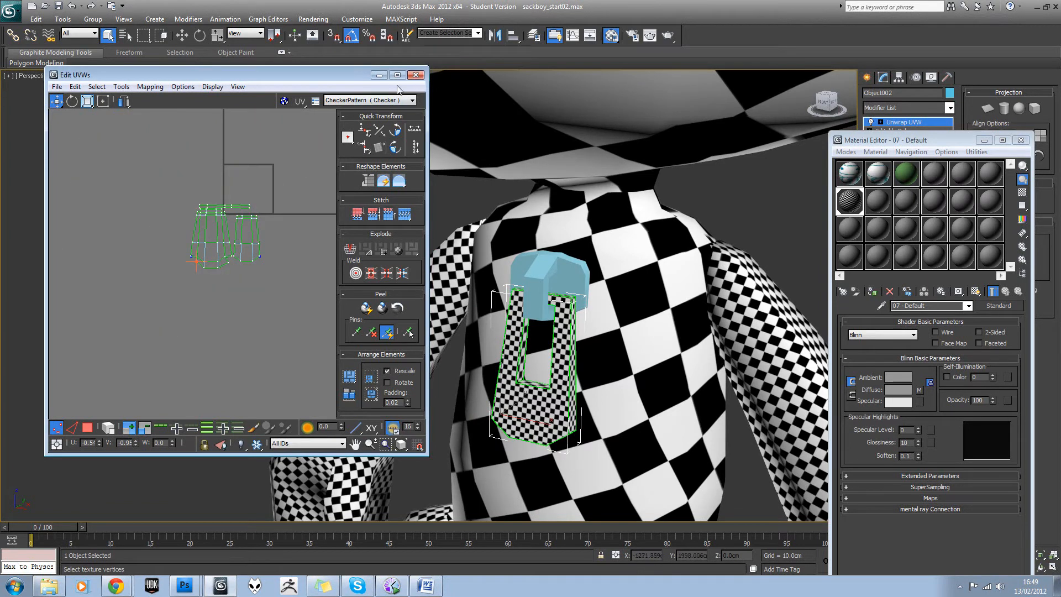
click(1020, 141)
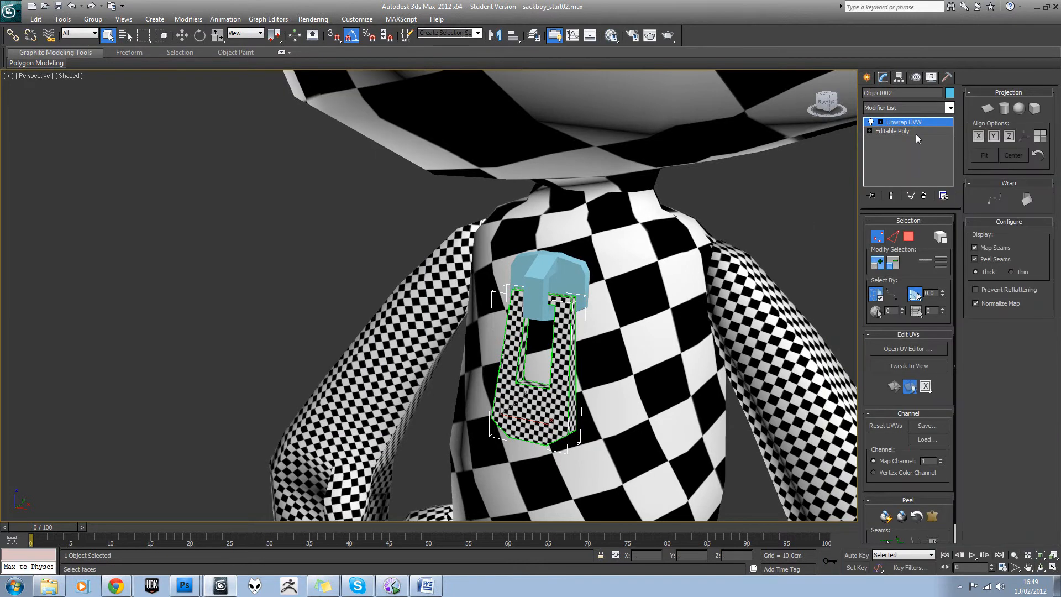
click(555, 267)
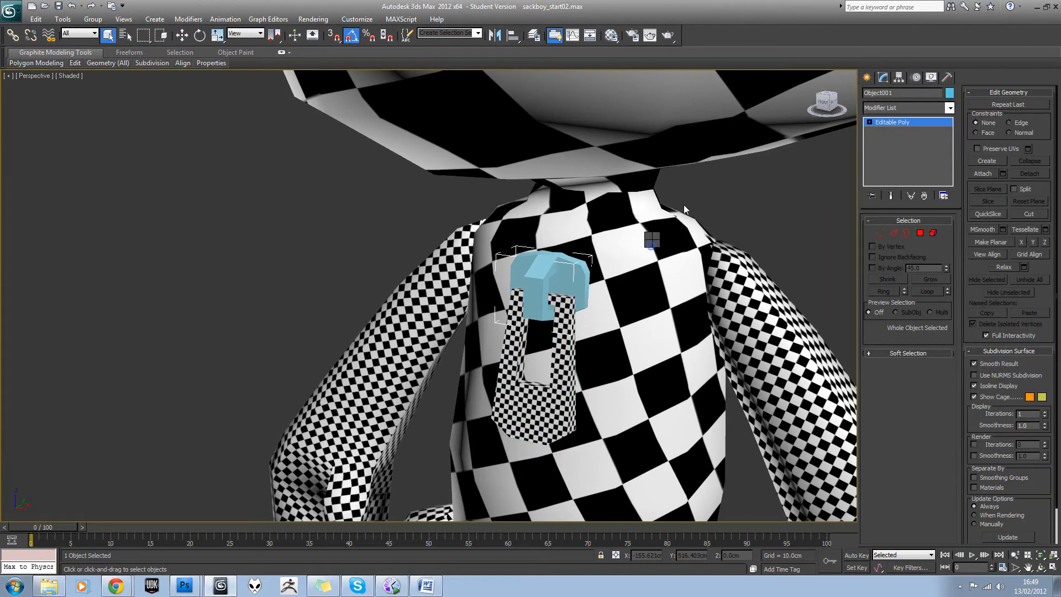
key(alt+q)
- Add an Unwrap UVW modifier to the zipper slider body and open its UV editor beside the model
click(951, 108)
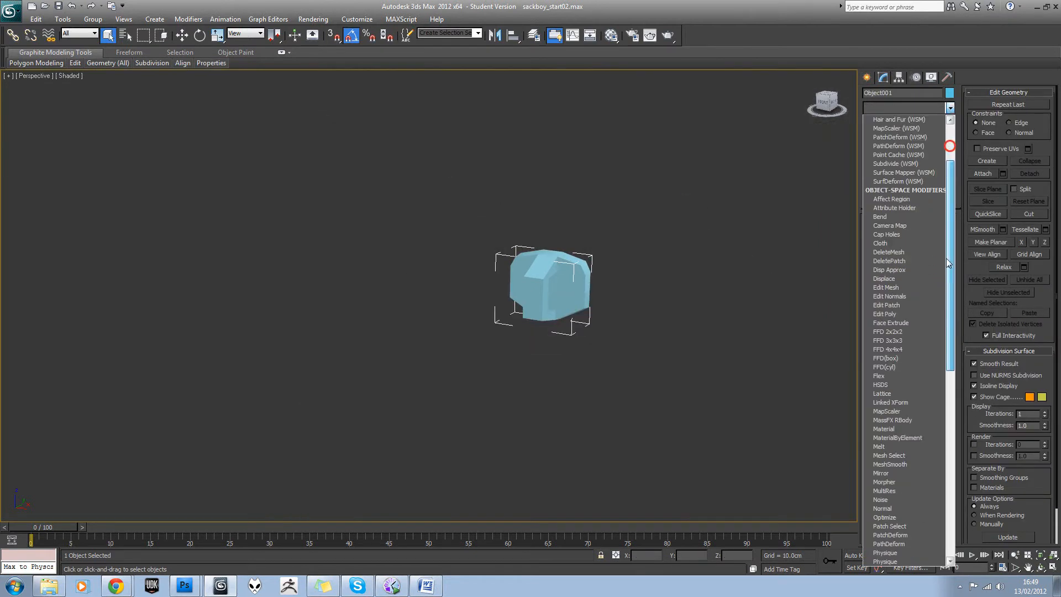
scroll(922, 440, down, 15)
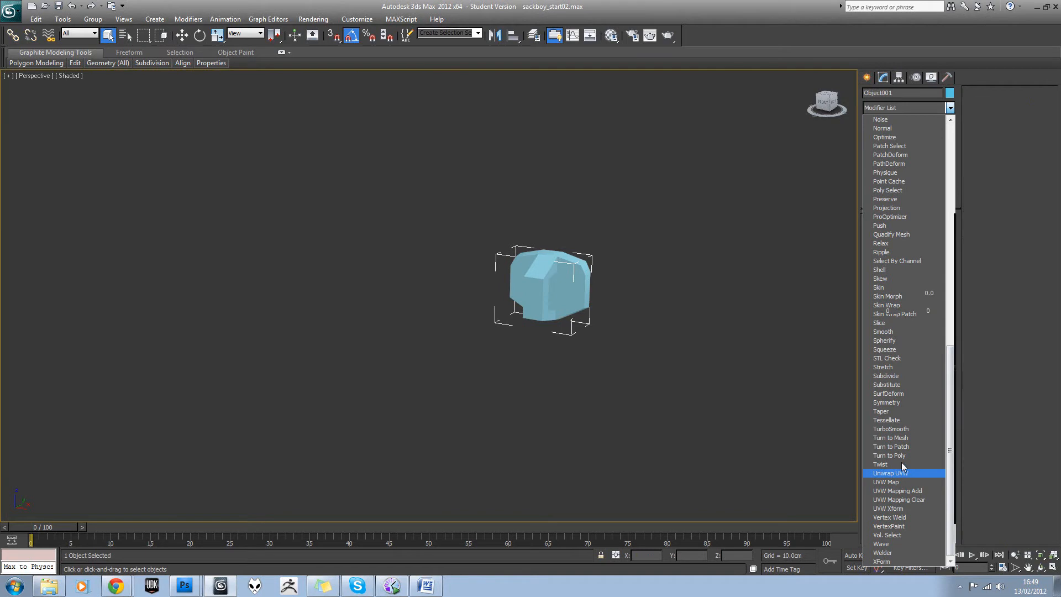
key(Return)
click(900, 349)
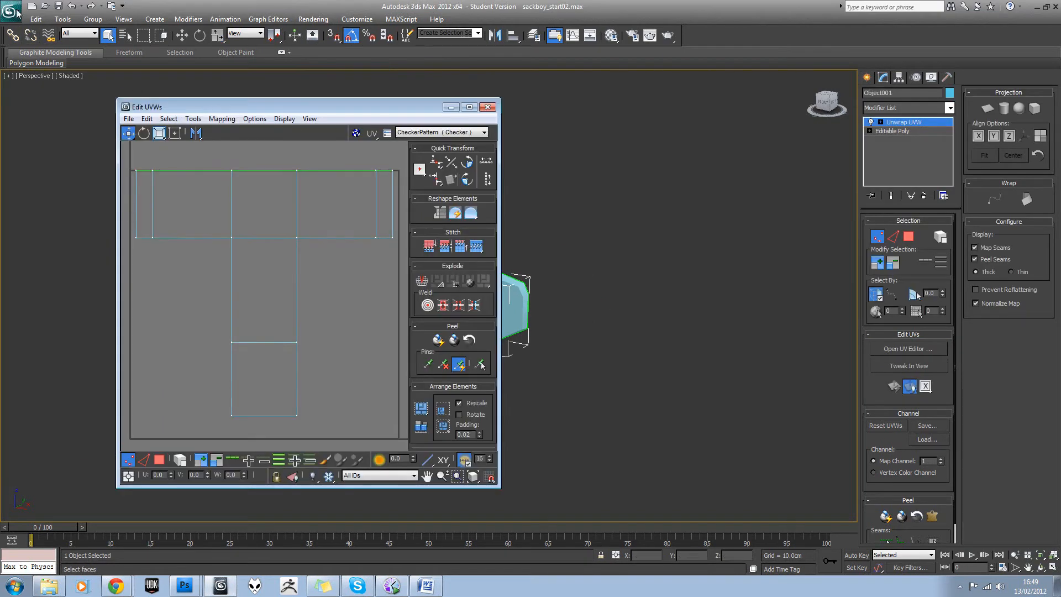
click(12, 11)
click(265, 220)
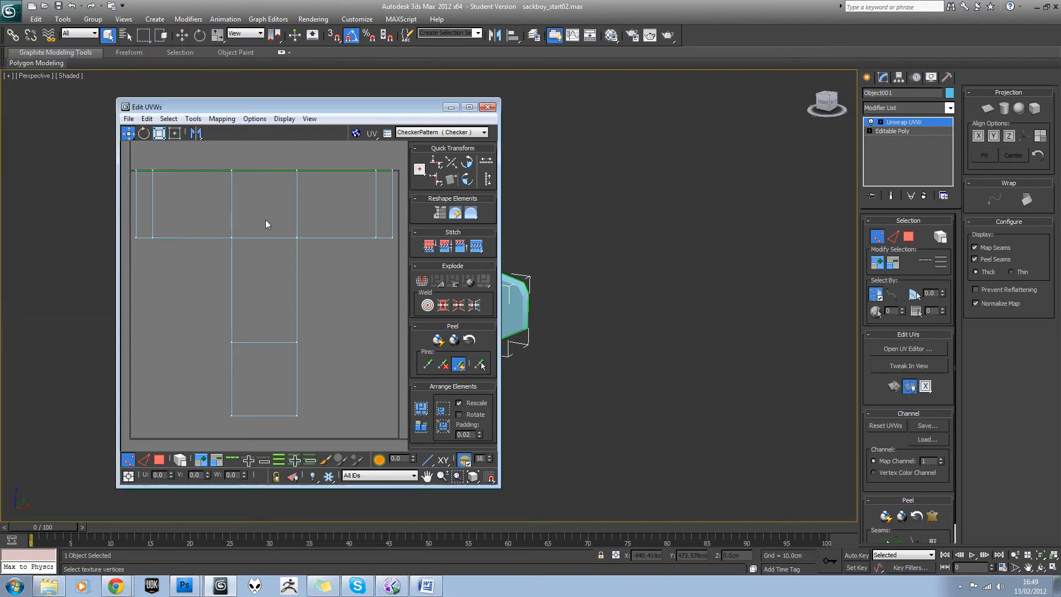
scroll(273, 264, down, 2)
drag(352, 112, 282, 120)
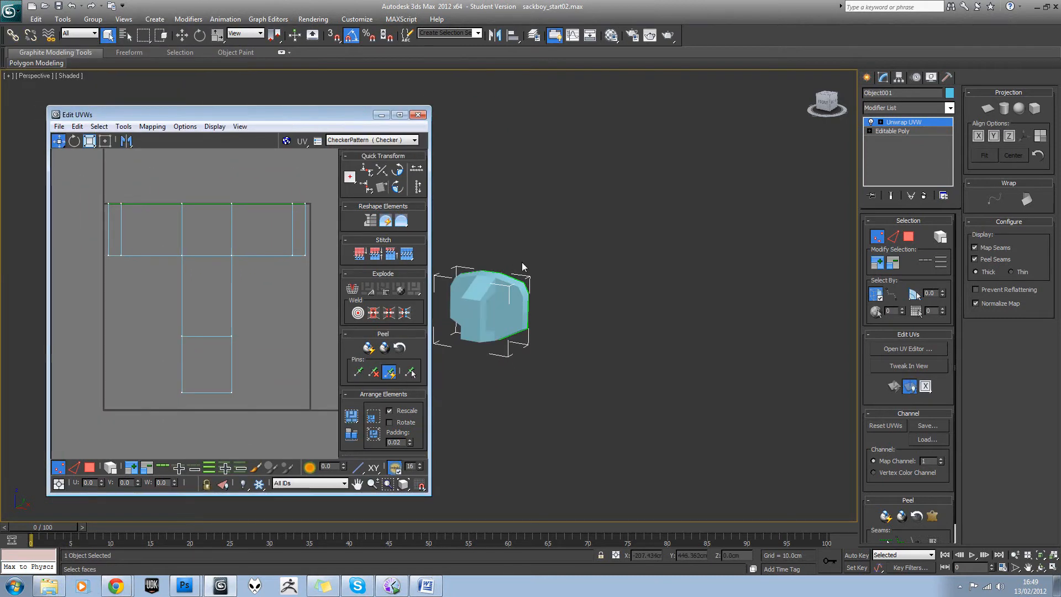
- Show edged faces on the slider body and unwrap all its faces with Unfold Mapping set to Walk to closest face
scroll(561, 264, up, 4)
middle_drag(521, 262, 591, 271)
key(F4)
mouse_move(652, 317)
alt+middle_down()
mouse_move(678, 339)
mouse_move(718, 344)
mouse_move(687, 343)
mouse_move(738, 336)
mouse_move(725, 306)
mouse_move(670, 315)
mouse_move(642, 343)
mouse_move(598, 344)
mouse_move(796, 337)
mouse_move(764, 365)
mouse_move(773, 330)
mouse_move(787, 345)
alt+middle_up()
click(89, 466)
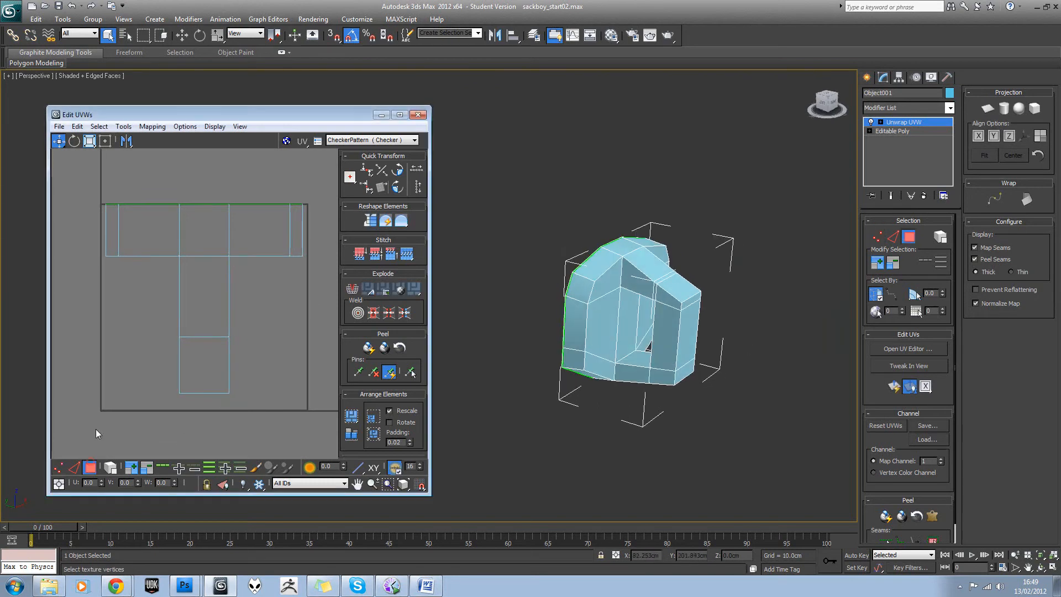
drag(94, 433, 289, 219)
click(157, 125)
click(172, 168)
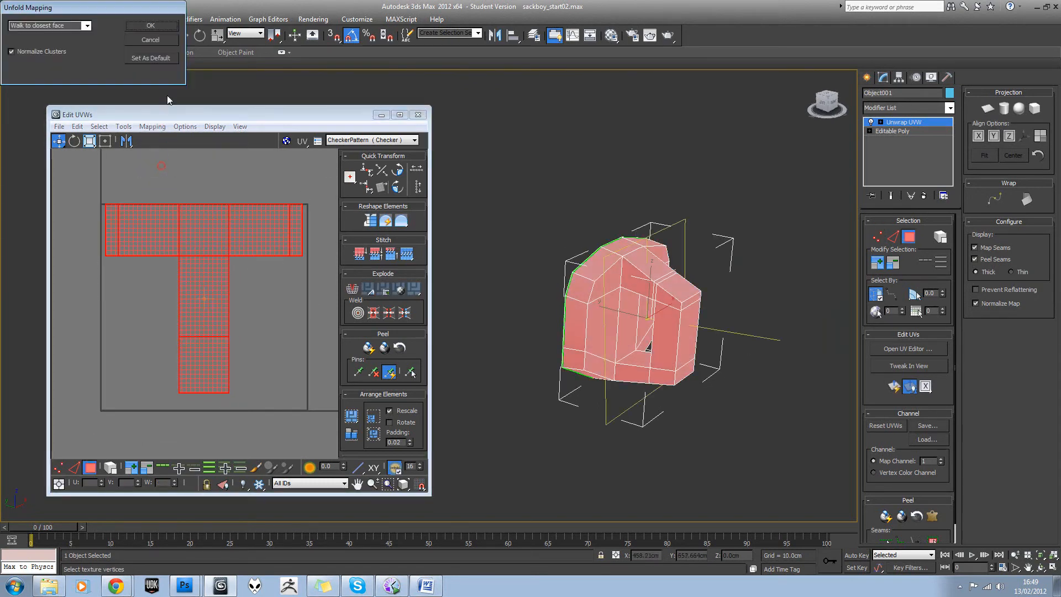
click(150, 26)
click(229, 209)
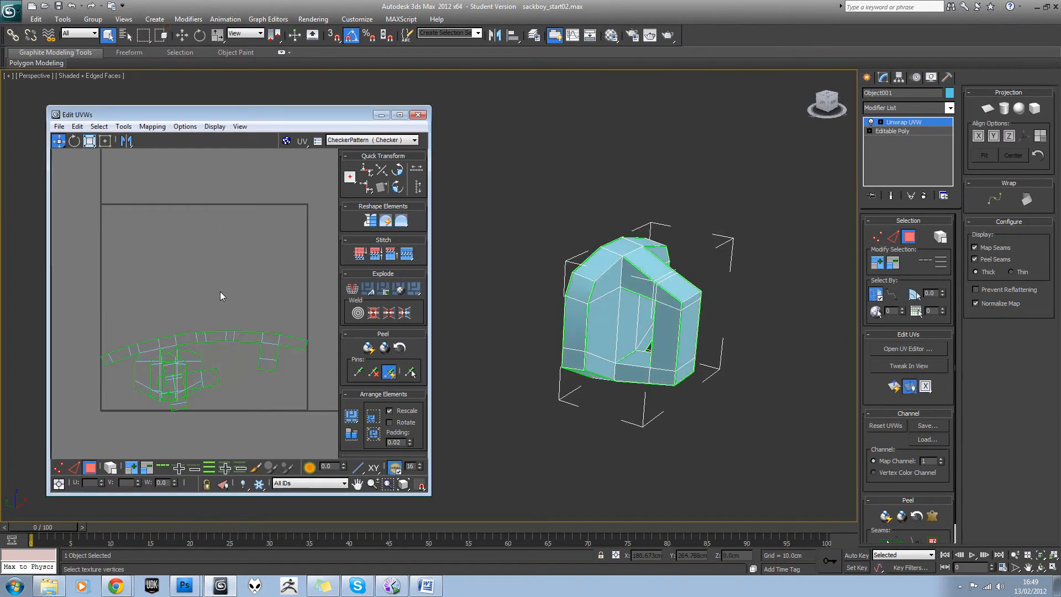
- Select the slider body's broad flat faces on both sides of the central bridge, using planar angle selection
alt+middle_drag(558, 328, 610, 312)
click(603, 306)
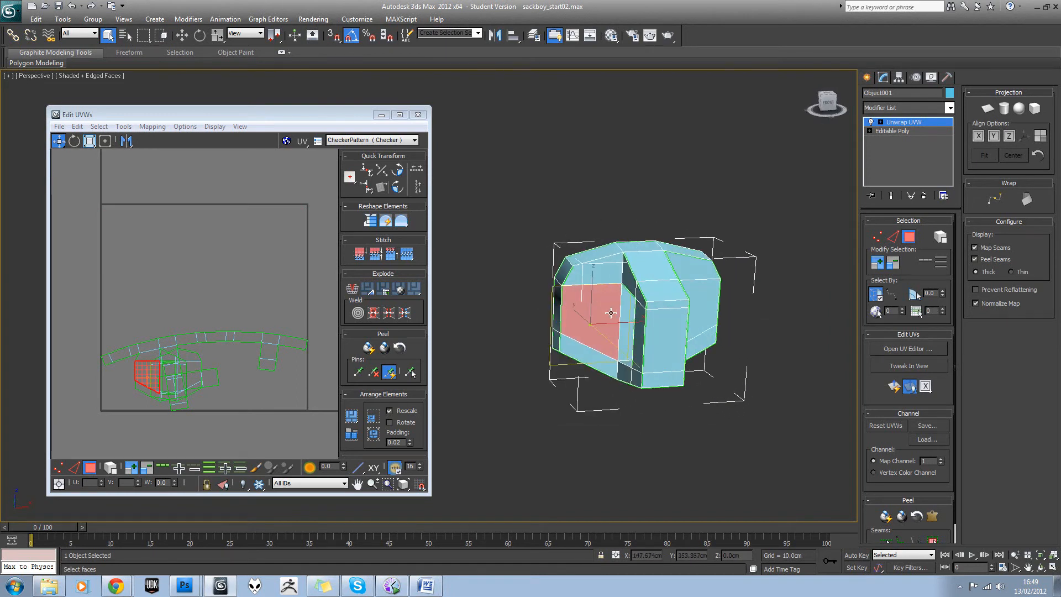
click(915, 293)
click(705, 281)
alt+middle_drag(712, 283, 685, 286)
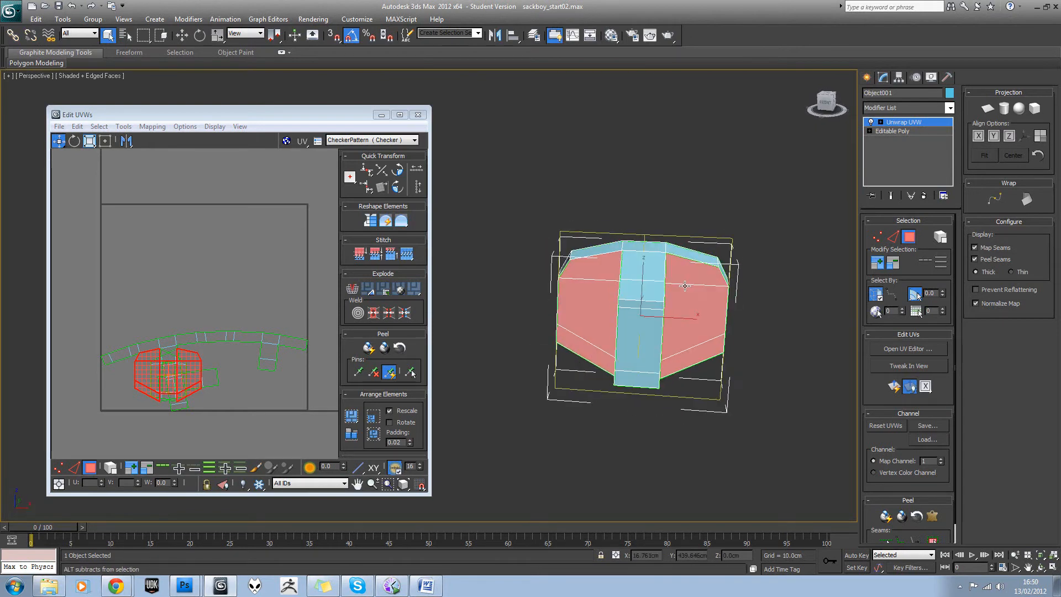
- Break the selected flat faces off from the rest of the UVs and move them above the remaining pieces
drag(179, 371, 200, 253)
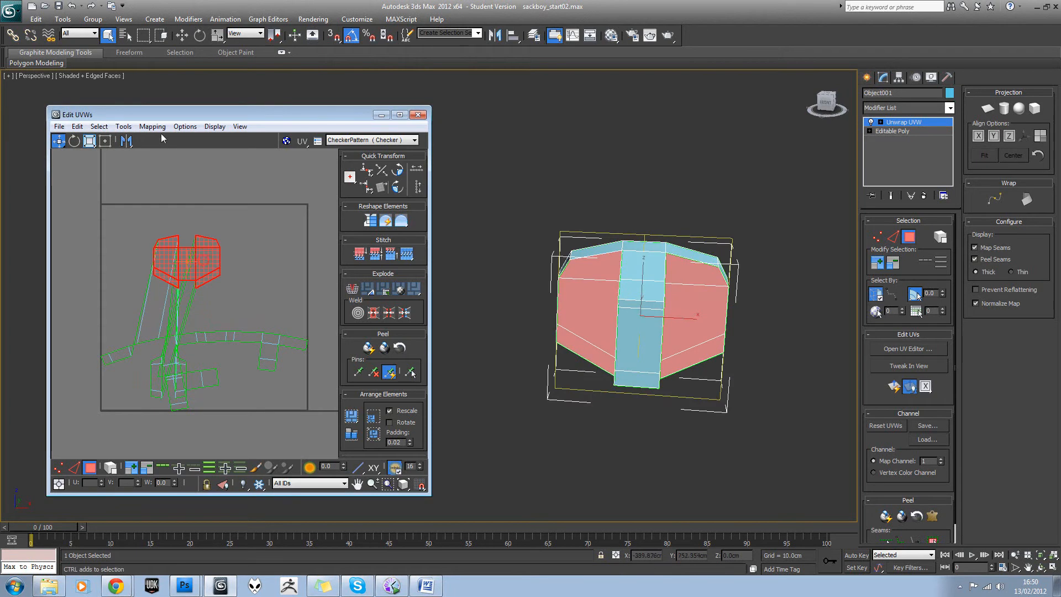
key(ctrl+z)
click(144, 129)
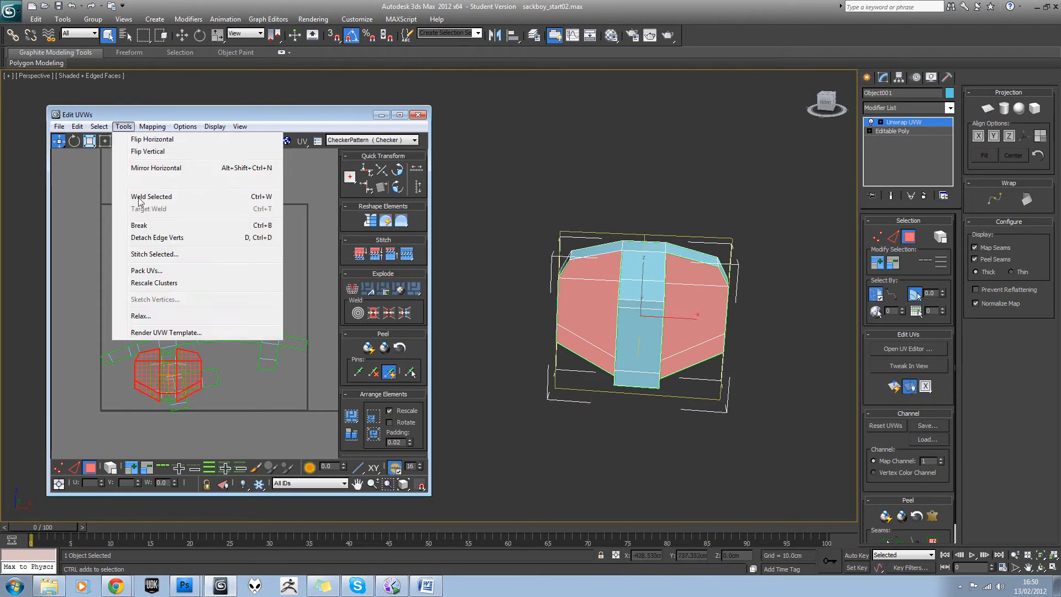
click(145, 228)
drag(180, 372, 178, 252)
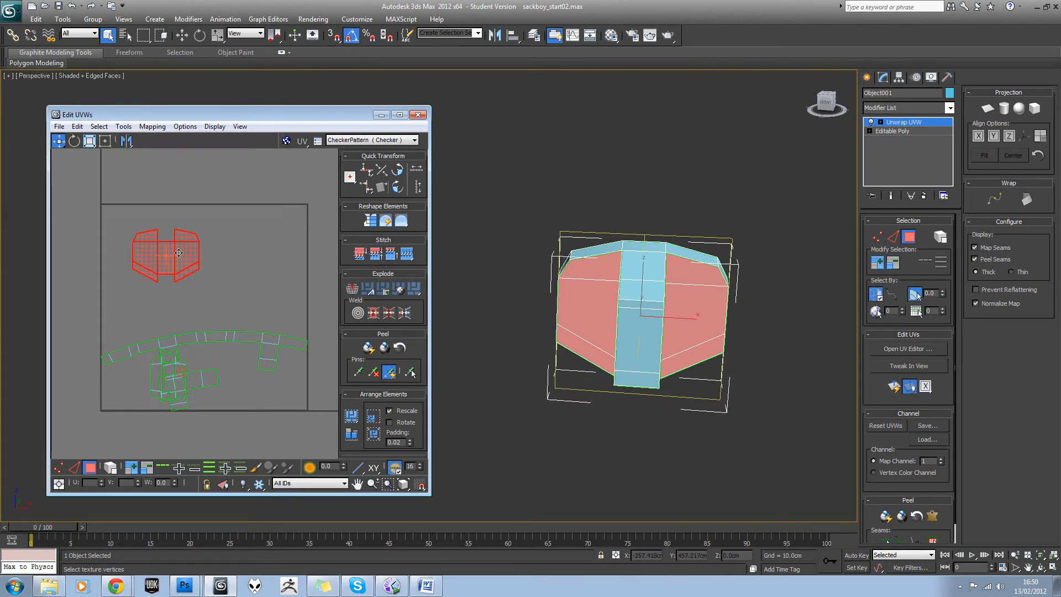
- Add the slider body's upper and lower outer rim faces to the flat face selection
alt+middle_drag(597, 271, 624, 290)
ctrl+click(639, 247)
ctrl+click(593, 258)
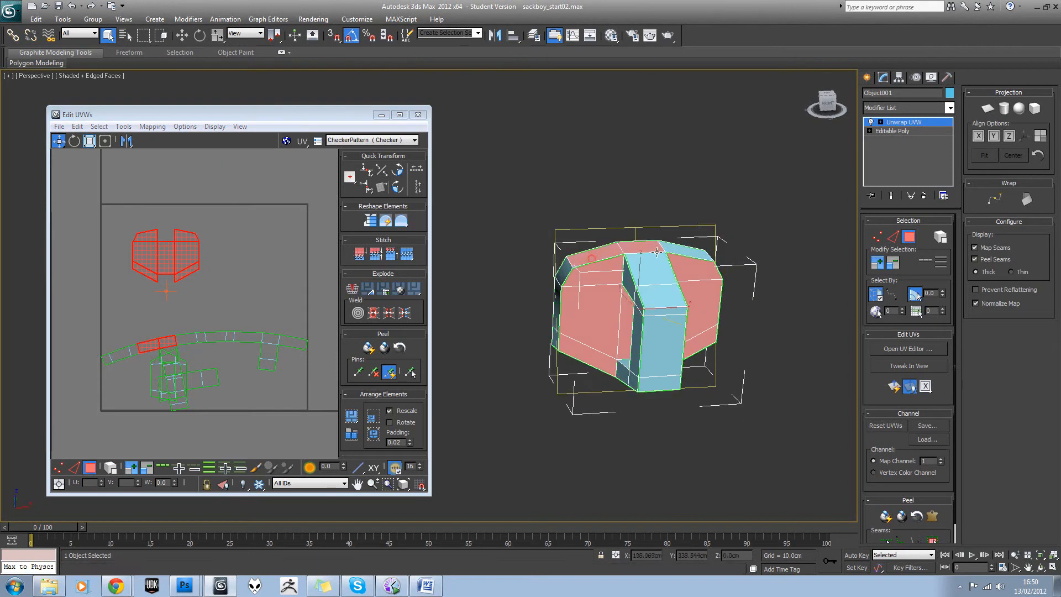
ctrl+click(681, 247)
alt+middle_drag(680, 247, 657, 180)
ctrl+click(618, 347)
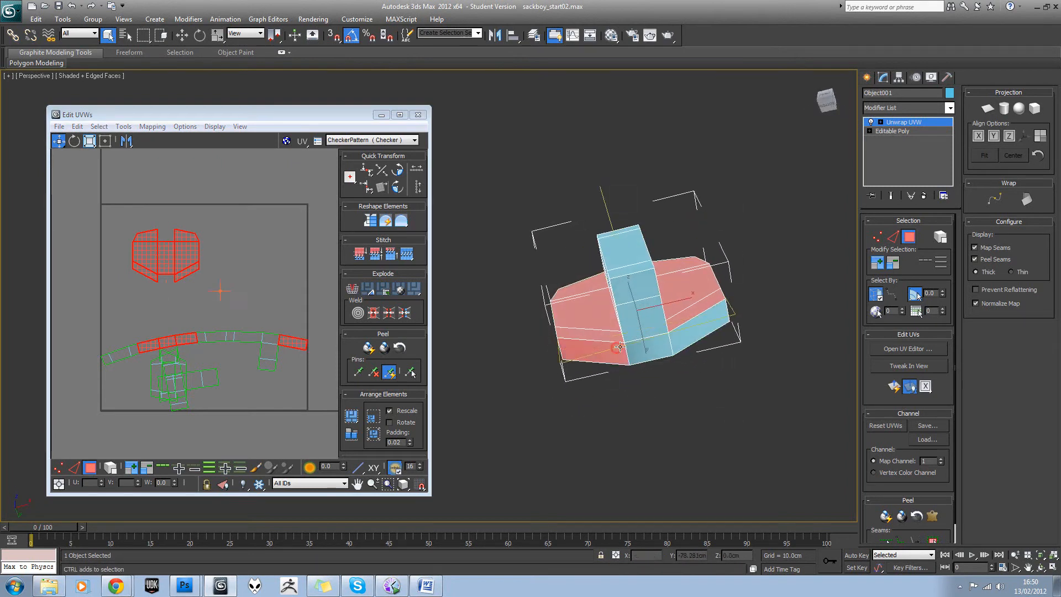
ctrl+click(649, 343)
ctrl+click(688, 328)
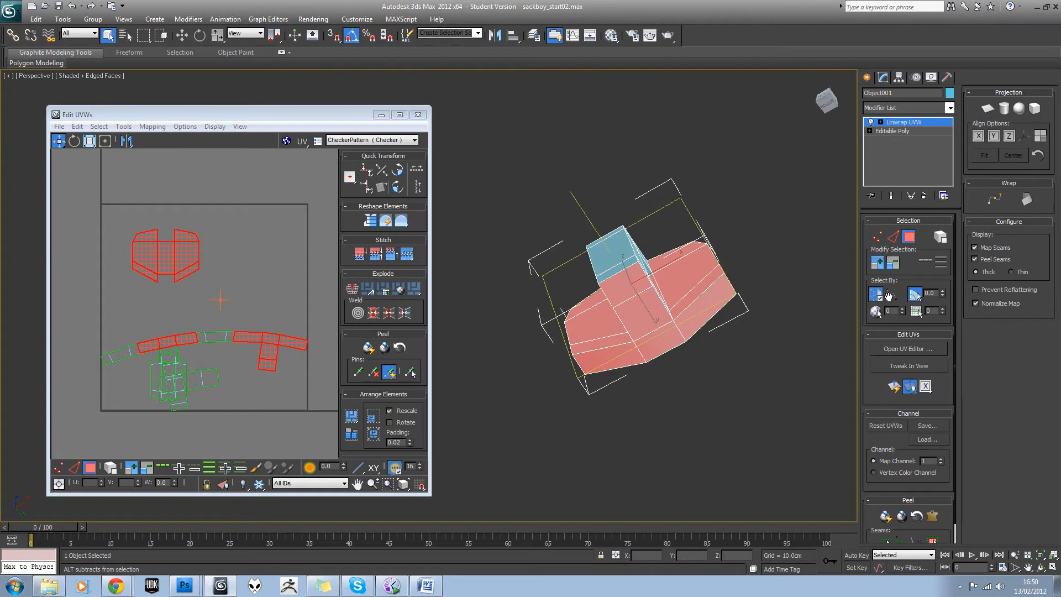
- Turn off planar angle selection and remove the two central bridge faces from the selection
click(921, 297)
alt+click(644, 304)
alt+click(631, 283)
- Unfold the selected slider body faces using Unfold Mapping with the Walk to closest face method, and clear the selection
alt+middle_drag(631, 284, 682, 389)
middle_drag(168, 300, 192, 290)
click(152, 126)
click(166, 138)
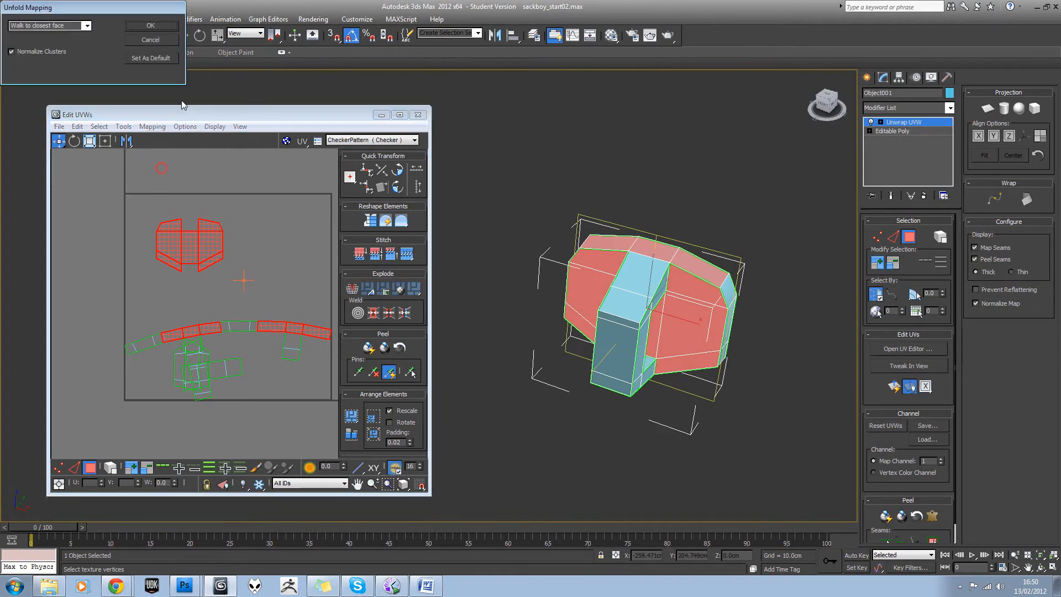
click(163, 31)
scroll(248, 254, down, 3)
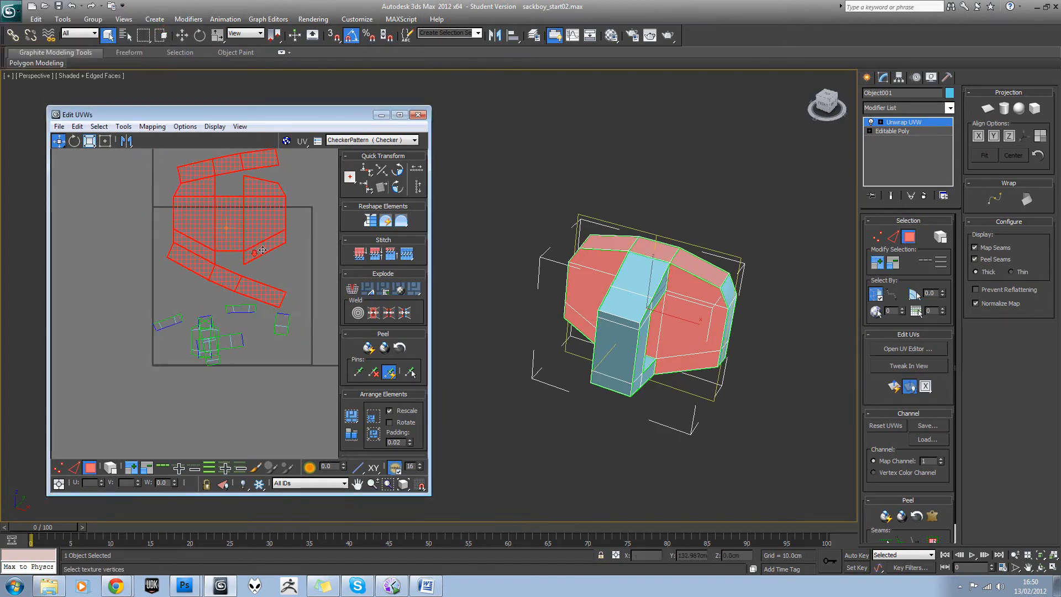
alt+middle_drag(633, 342, 644, 304)
middle_drag(263, 258, 256, 277)
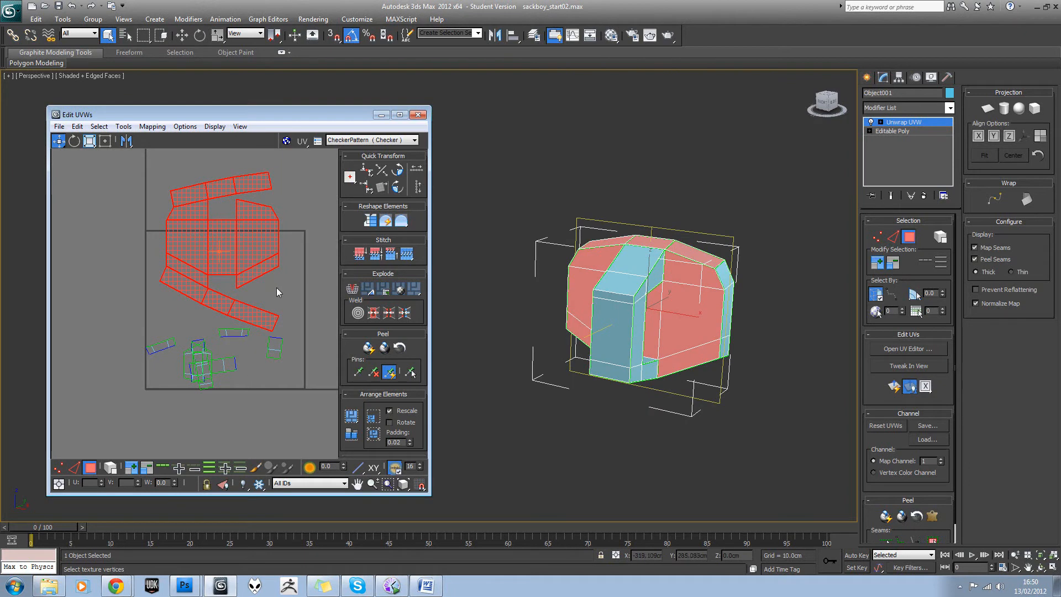
scroll(228, 258, up, 2)
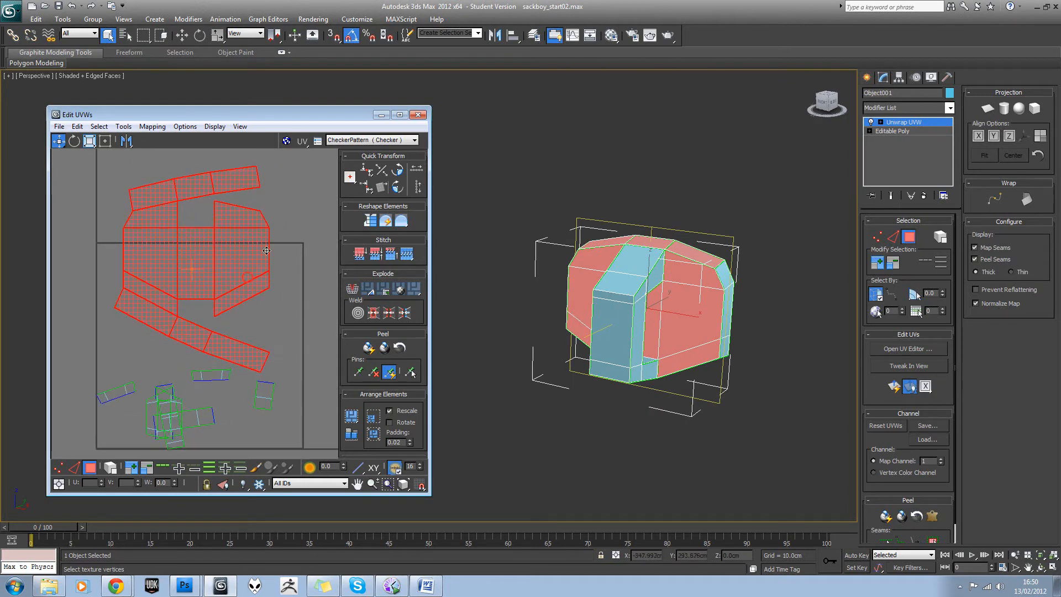
drag(247, 277, 268, 248)
click(282, 296)
middle_drag(224, 298, 206, 333)
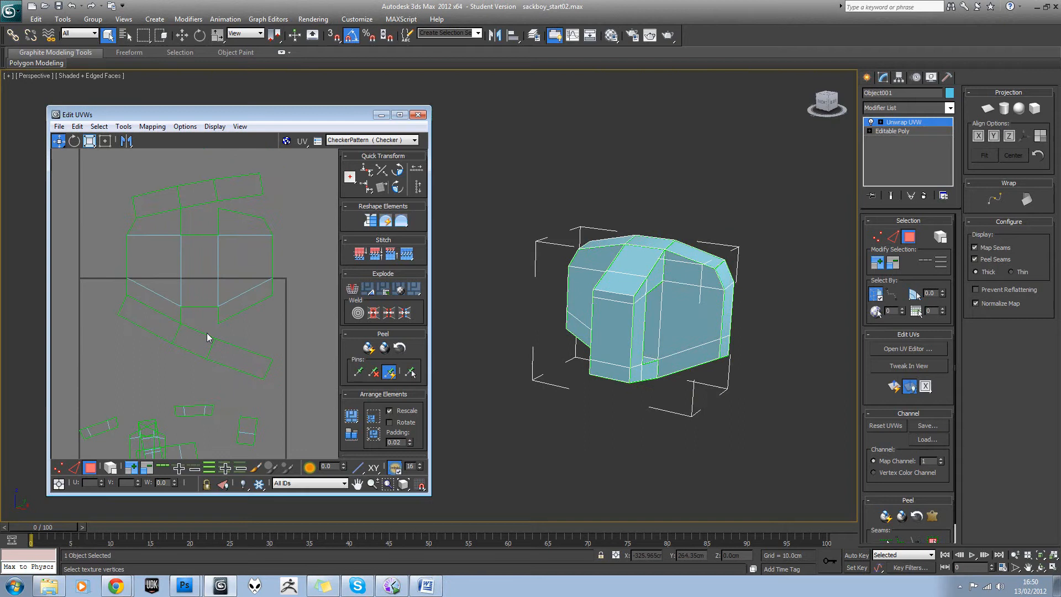
- With snapping on, reposition the upper and lower rim strips' UV vertices so both strips curve symmetrically around the main island, and turn snapping off
click(58, 468)
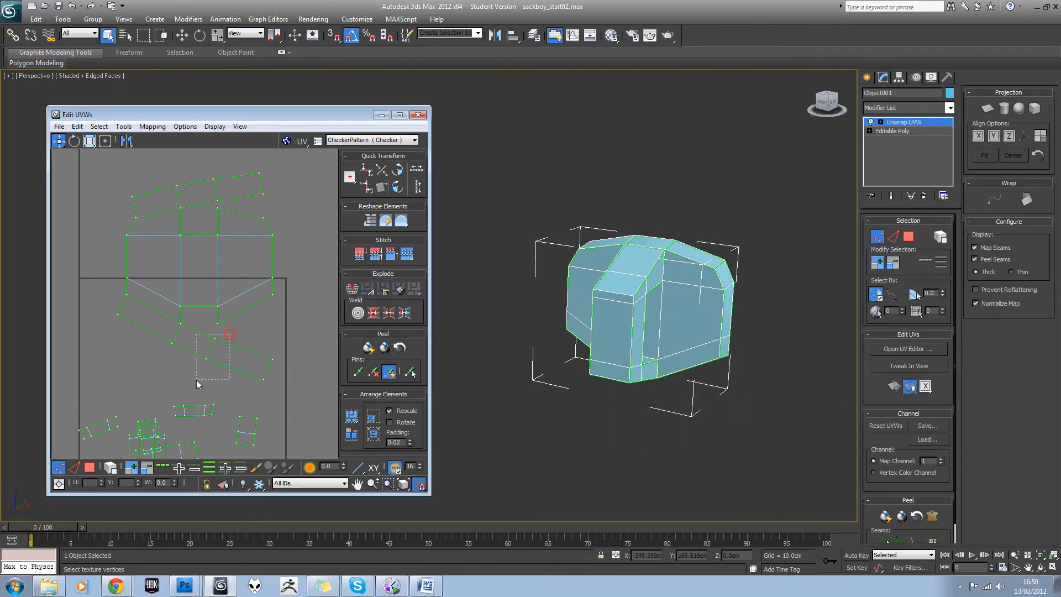
drag(196, 379, 196, 380)
drag(215, 338, 218, 323)
drag(301, 350, 253, 390)
drag(226, 162, 217, 207)
drag(286, 164, 257, 208)
click(281, 202)
click(224, 173)
drag(175, 197, 175, 199)
drag(162, 338, 217, 347)
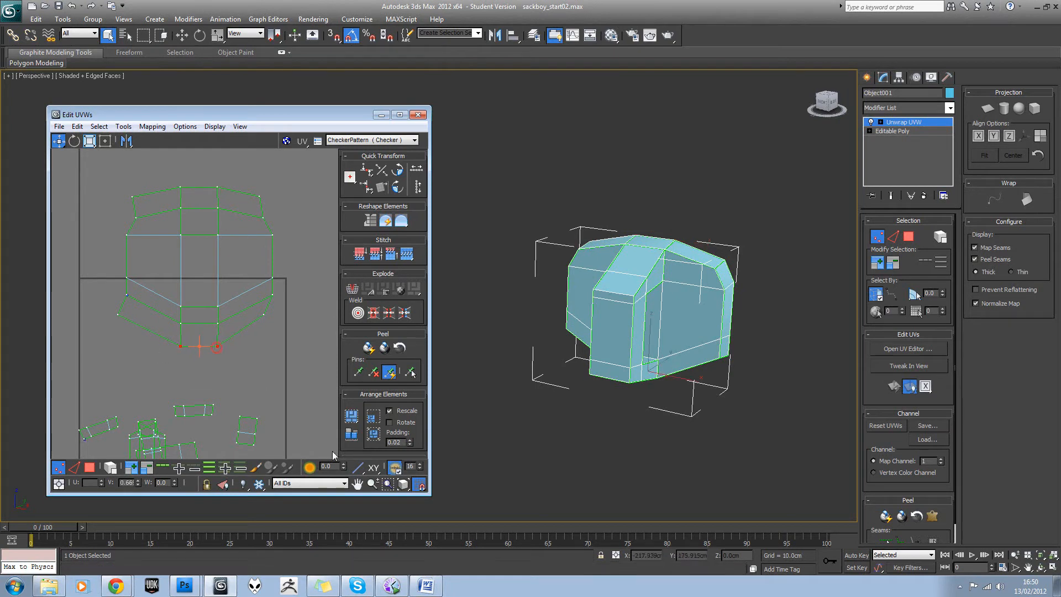
click(419, 484)
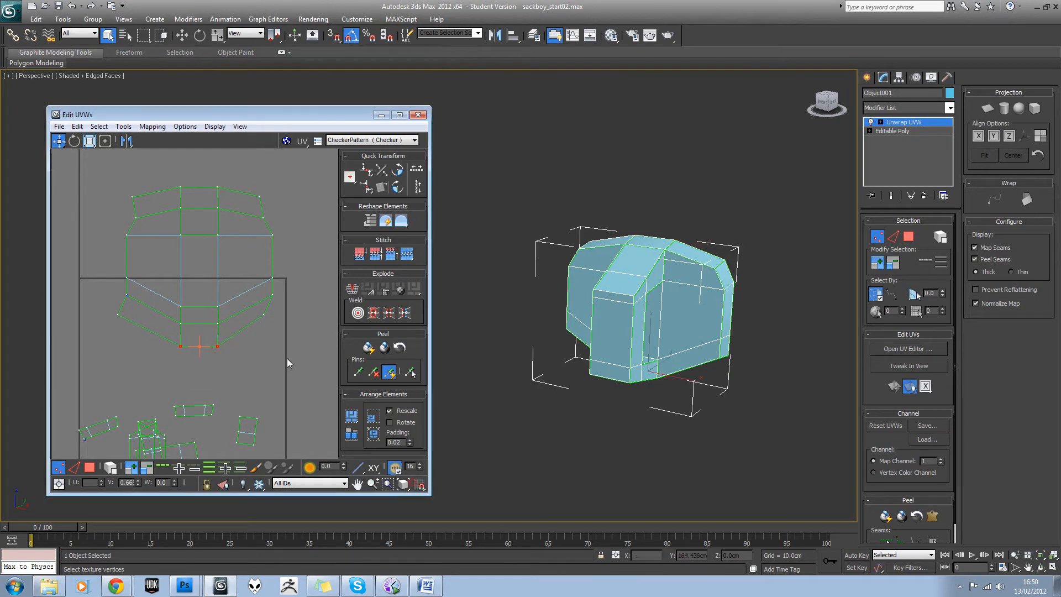
- Move the right outer corner vertices of the lower and upper rim strips outward to mirror their left ends
click(266, 317)
drag(282, 316, 282, 315)
drag(260, 195, 270, 195)
- Switch to face selection with planar angle selection on, and select the inner side faces of the slider's central bridge
alt+middle_drag(631, 286, 651, 263)
middle_drag(247, 277, 252, 226)
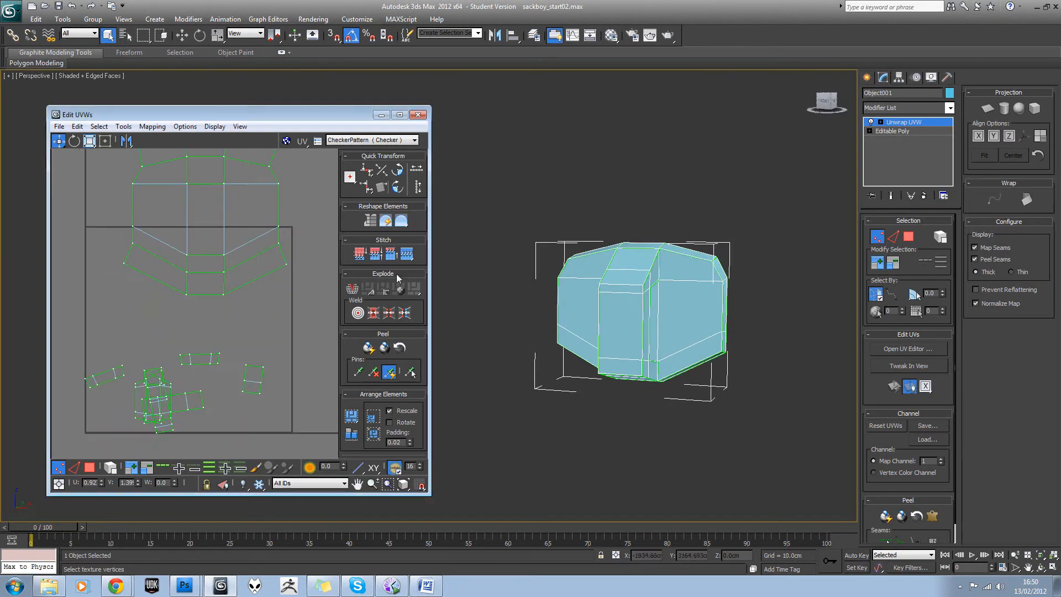
alt+middle_drag(671, 310, 657, 283)
middle_drag(256, 262, 277, 270)
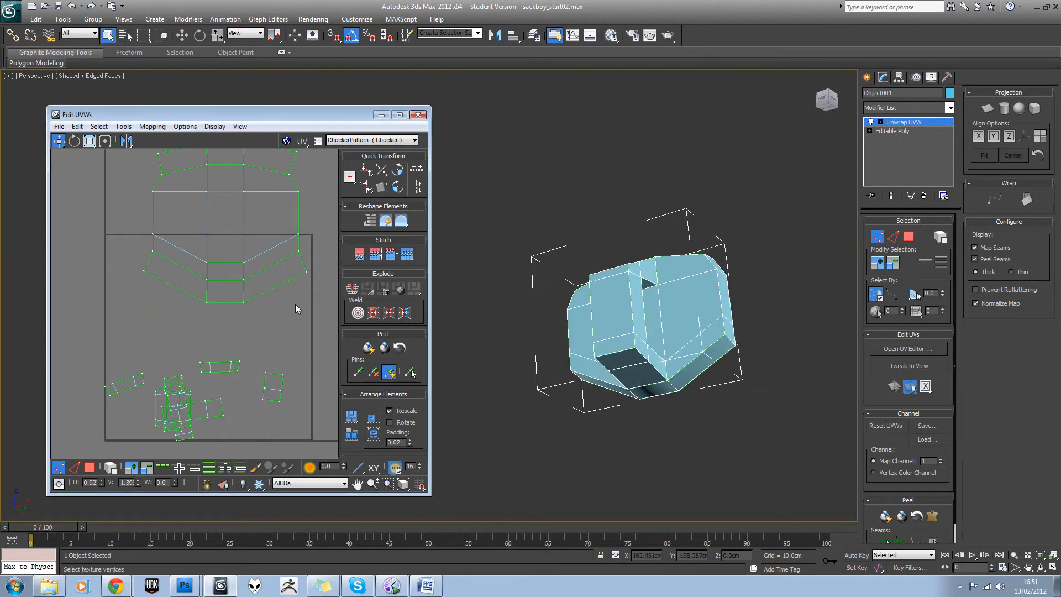
scroll(684, 319, down, 4)
alt+middle_drag(684, 319, 701, 344)
click(908, 237)
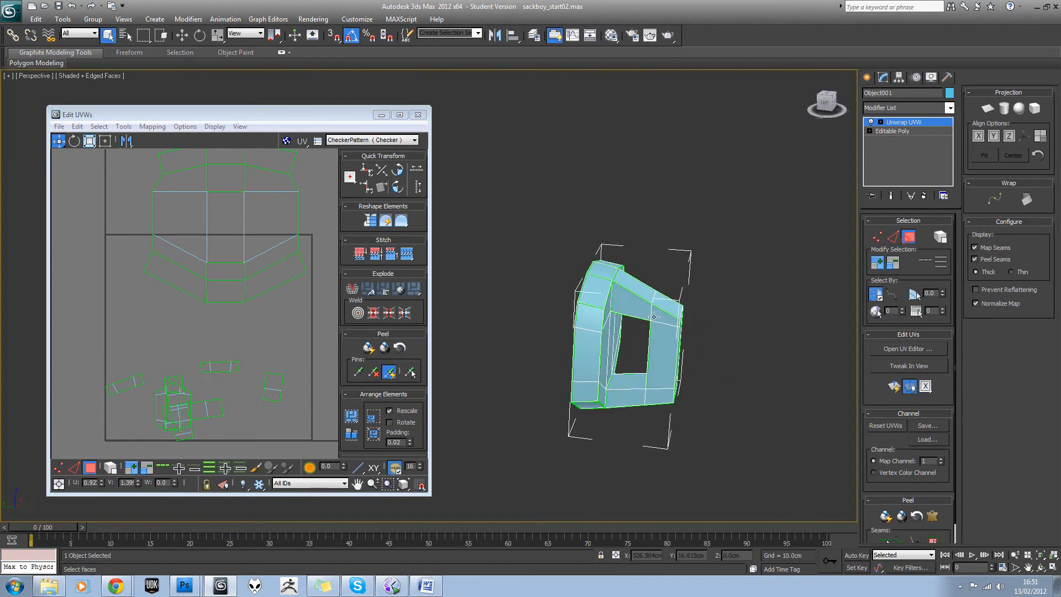
click(635, 302)
click(914, 295)
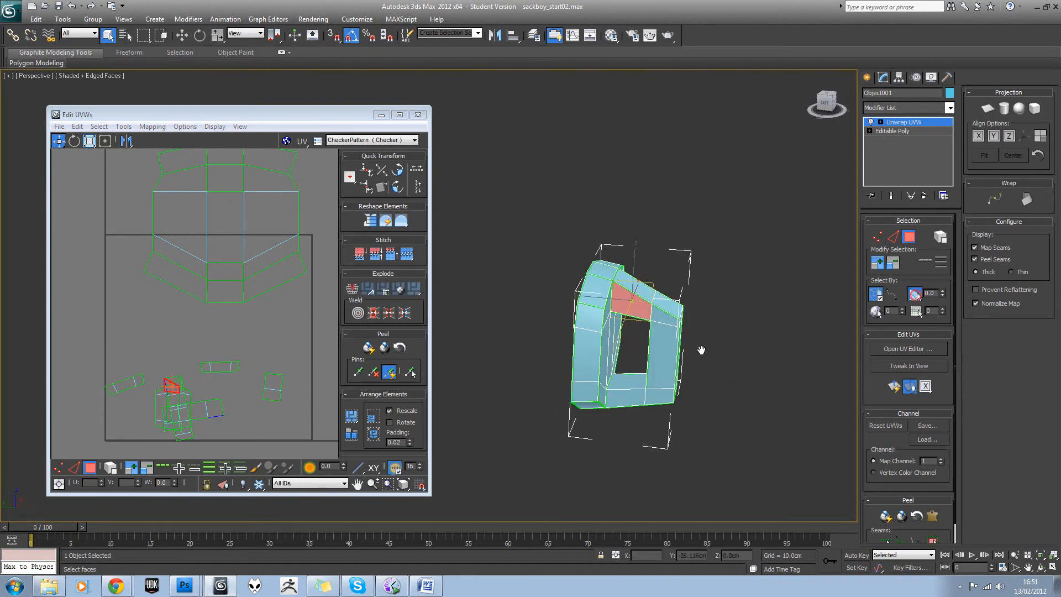
click(668, 341)
alt+middle_drag(686, 338, 549, 330)
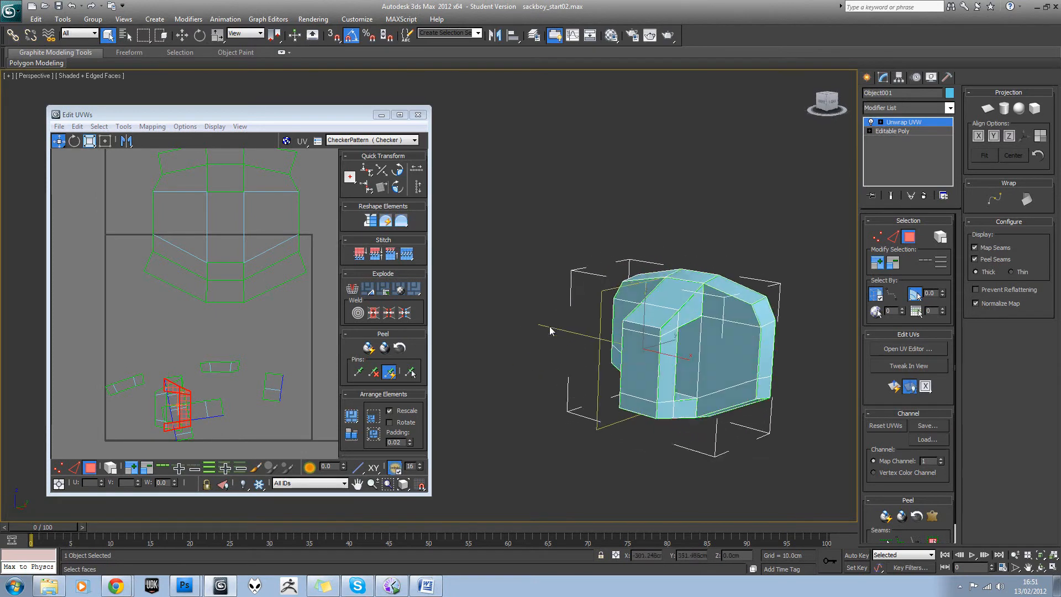
- Add the central bridge's opposite side and its outer top, front and bottom faces to the selection
ctrl+click(689, 303)
alt+middle_drag(689, 306, 641, 328)
ctrl+click(687, 332)
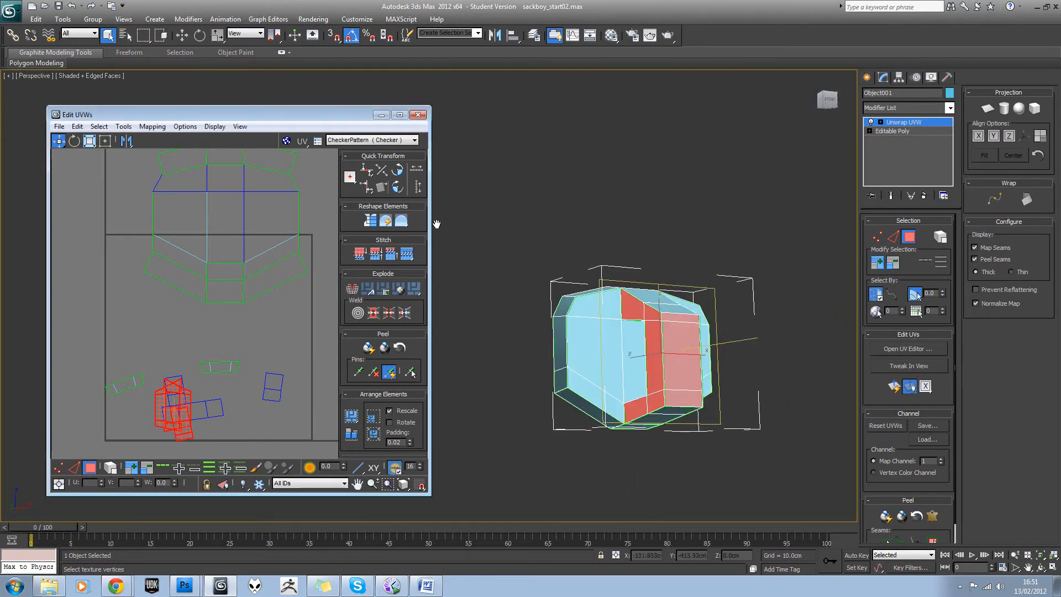
alt+middle_drag(666, 293, 668, 323)
ctrl+click(668, 323)
alt+middle_drag(673, 420, 675, 389)
ctrl+click(675, 389)
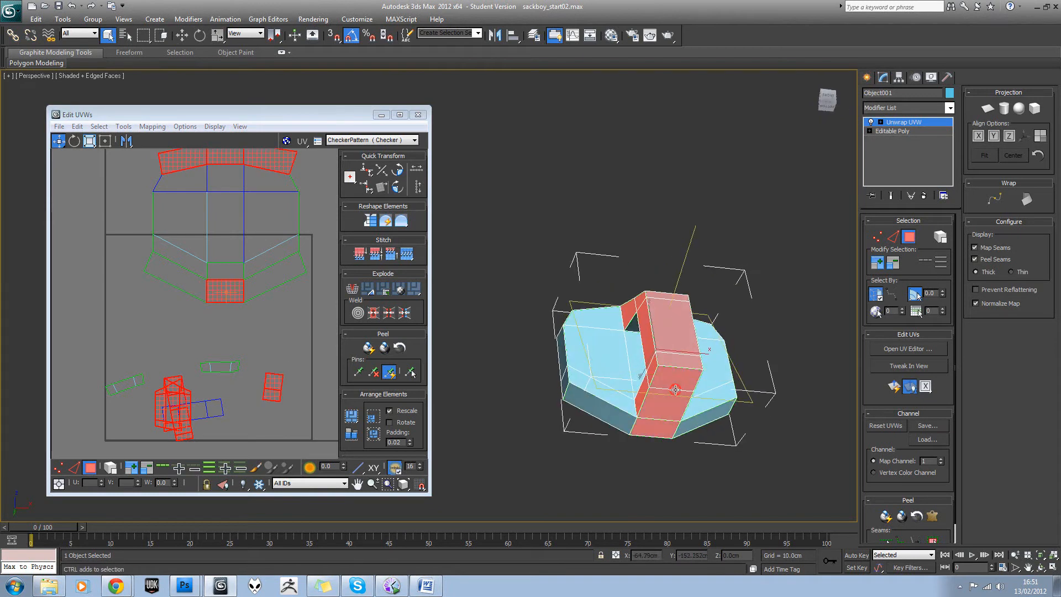
- Turn off planar angle selection and remove the rim faces from the bridge selection
click(916, 294)
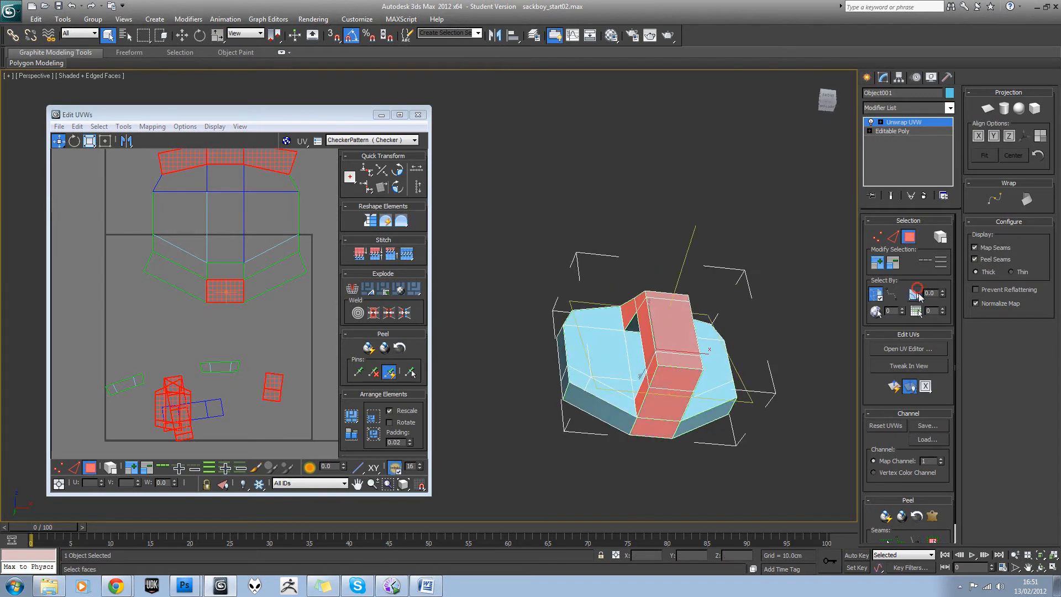
alt+click(658, 432)
alt+middle_drag(652, 315, 736, 260)
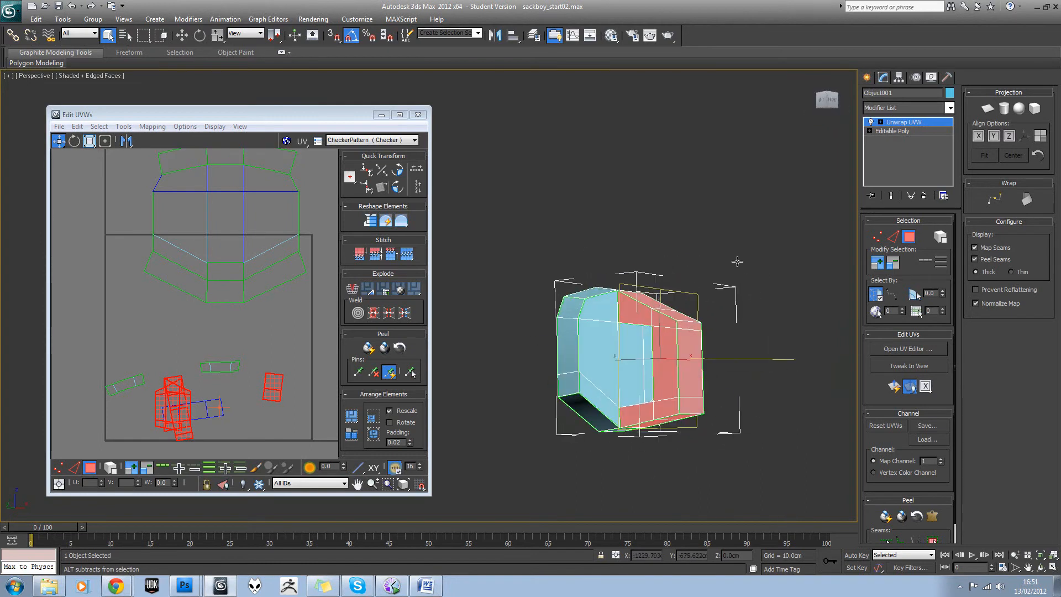
- Unfold the selected bridge faces with Unfold Mapping and move the new island to the left of the UV square
click(152, 126)
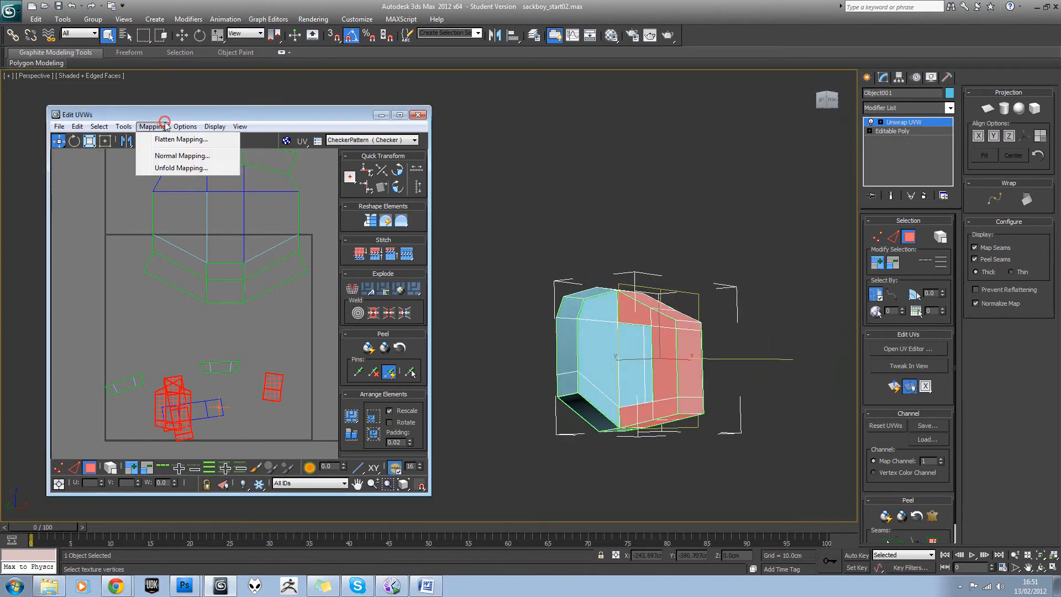
click(166, 168)
click(164, 26)
middle_drag(183, 325, 202, 303)
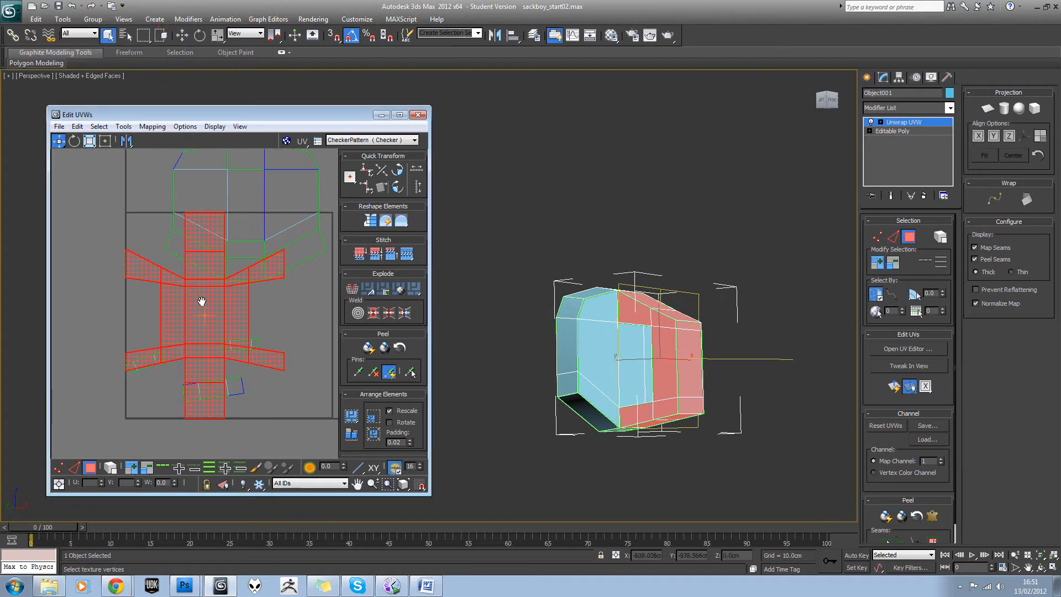
scroll(205, 301, down, 1)
drag(208, 308, 109, 255)
middle_drag(143, 257, 198, 263)
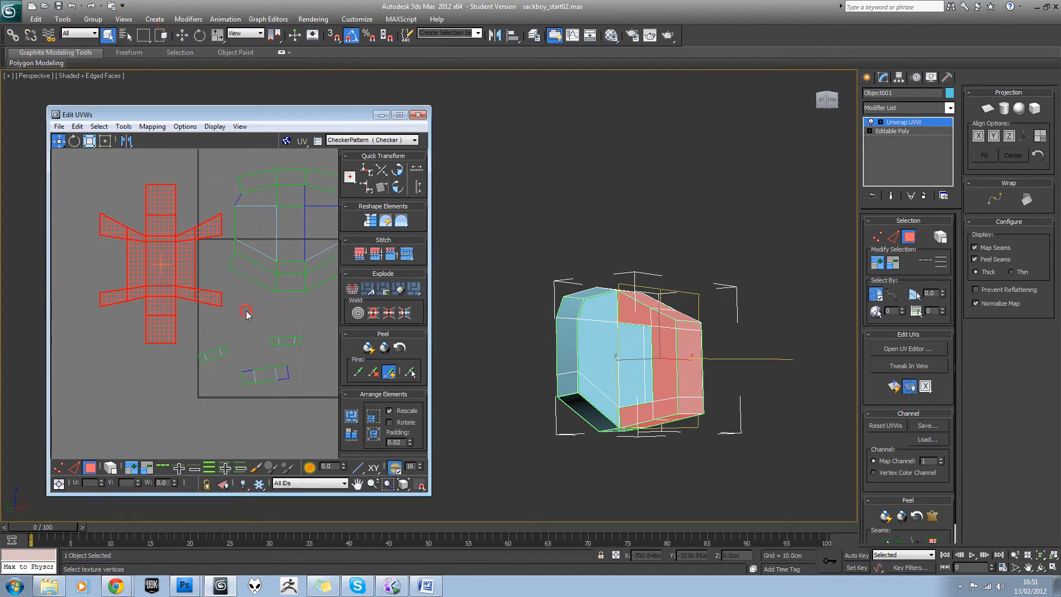
click(244, 308)
- Inspect the three leftover strips on the model, and move the bridge island further left of the UV square
alt+middle_drag(645, 383, 691, 381)
drag(290, 384, 290, 383)
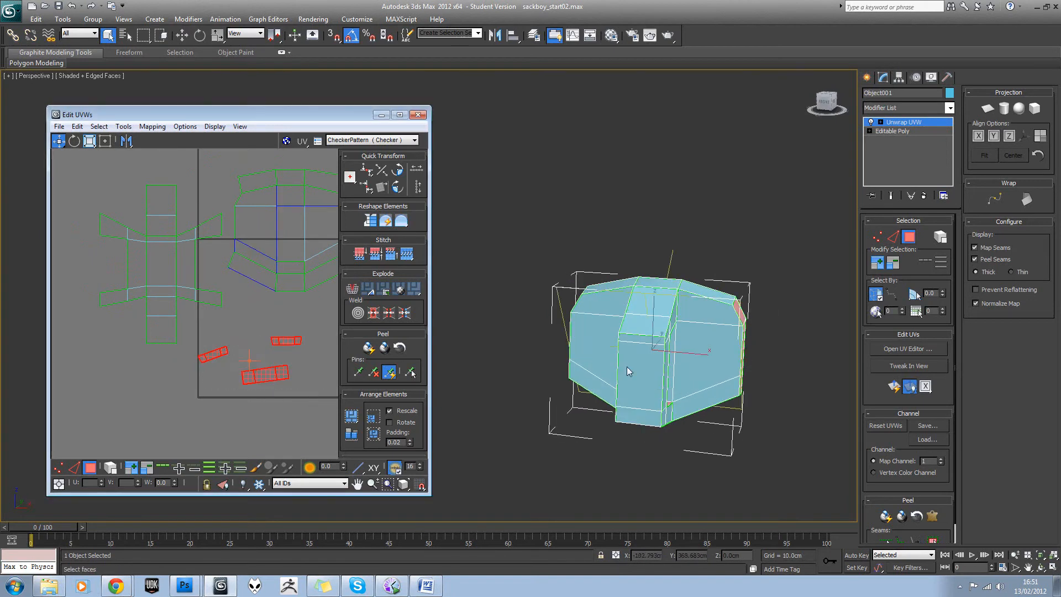
mouse_move(627, 366)
alt+middle_down()
mouse_move(663, 366)
mouse_move(636, 366)
alt+middle_up()
mouse_move(702, 347)
alt+middle_down()
mouse_move(779, 319)
mouse_move(781, 332)
mouse_move(748, 360)
mouse_move(718, 354)
alt+middle_up()
scroll(274, 298, down, 2)
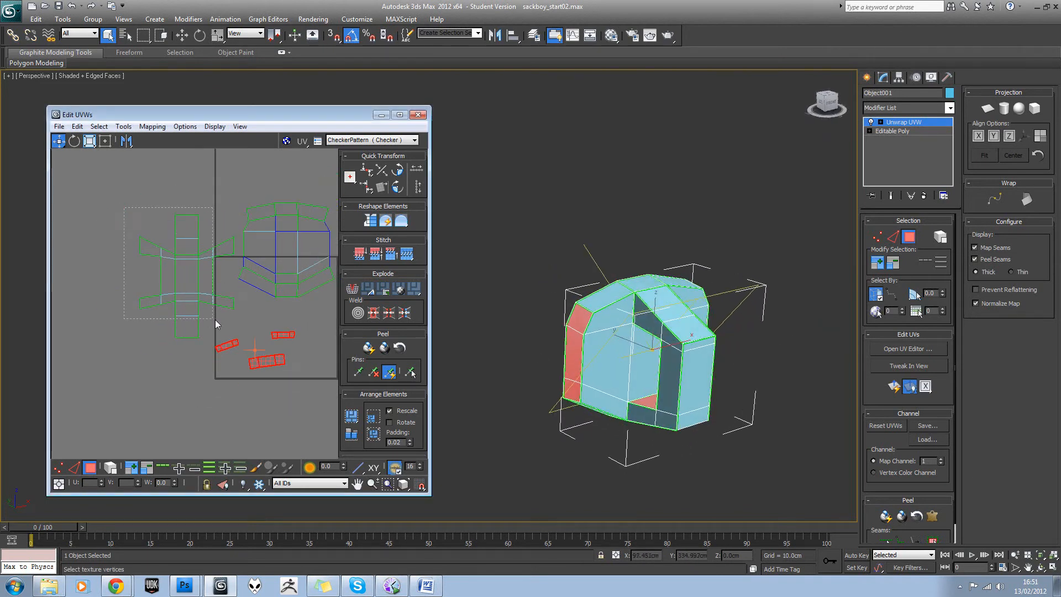
drag(215, 323, 124, 298)
click(185, 277)
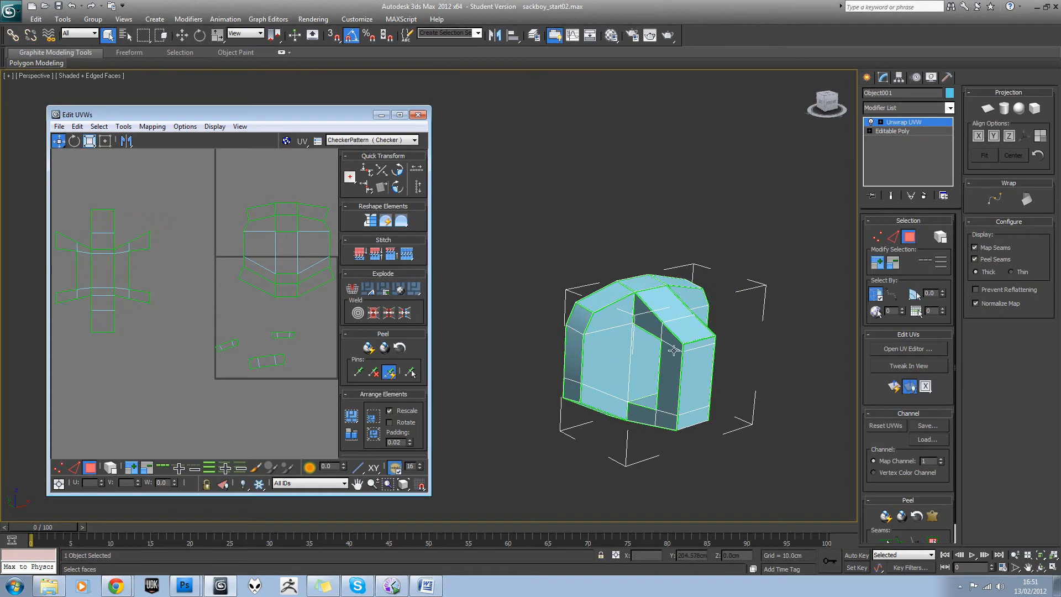
- Place two of the three leftover UV strips on either side of the slider body's main island
middle_drag(673, 350, 623, 385)
drag(236, 354, 229, 244)
middle_drag(247, 249, 192, 267)
drag(181, 376, 302, 251)
click(300, 289)
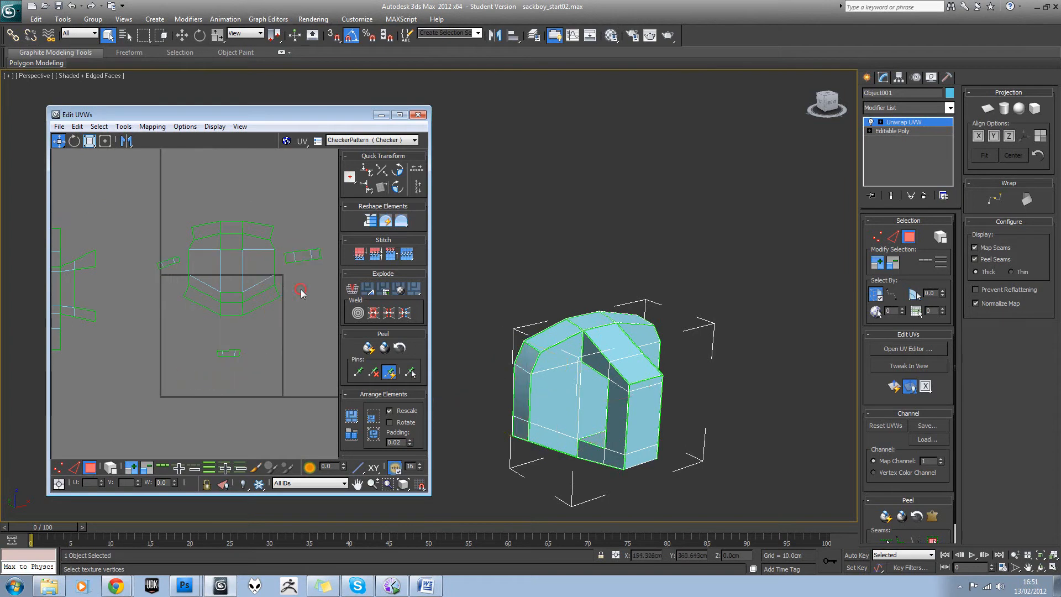
- Check which model faces the leftover strips and the main island's left panel correspond to
click(529, 359)
click(521, 382)
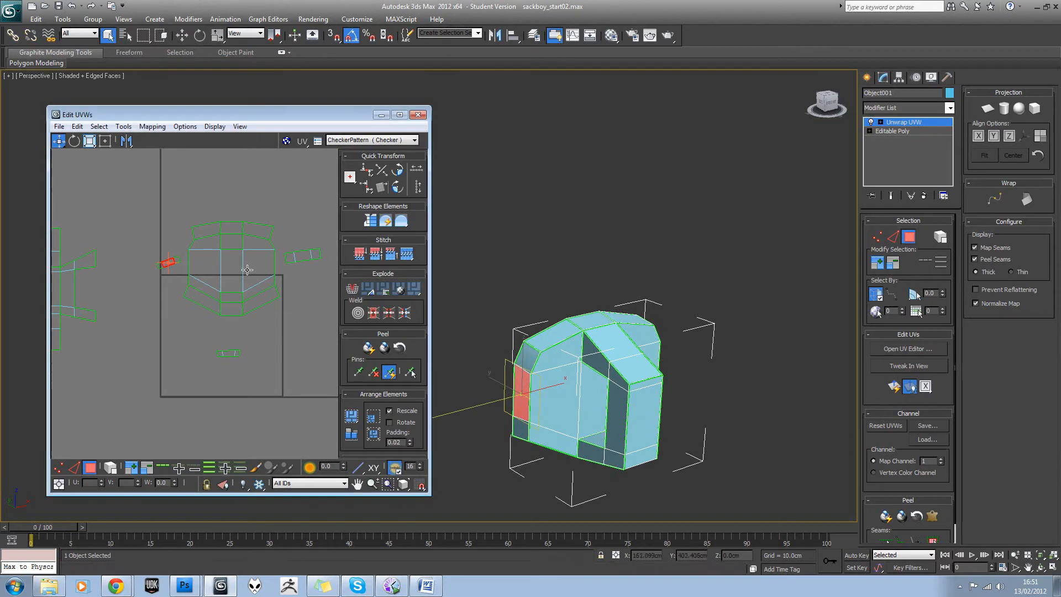
click(212, 270)
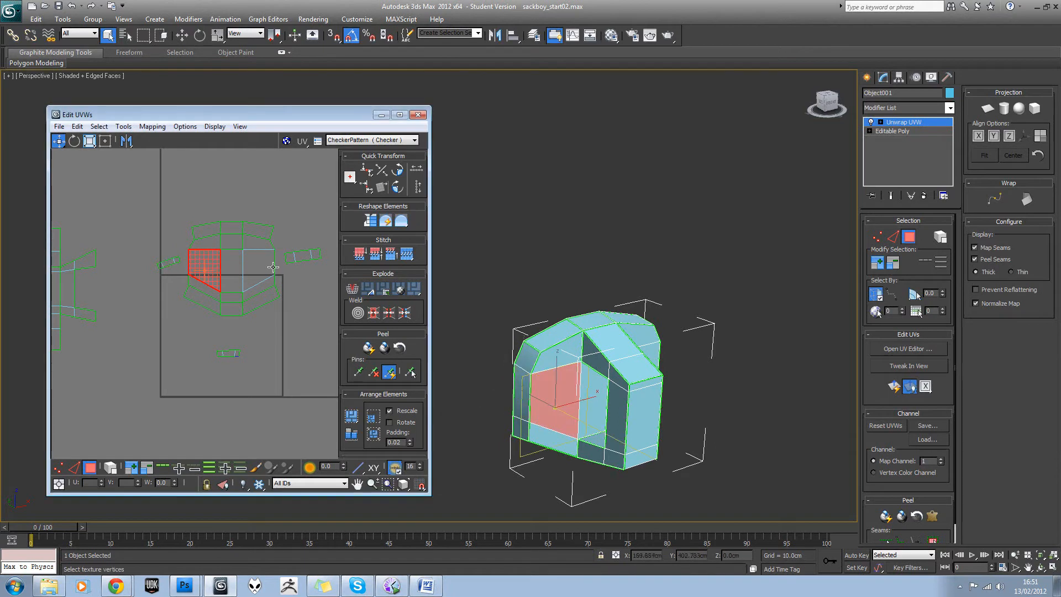
middle_drag(287, 270, 272, 278)
drag(200, 352, 238, 373)
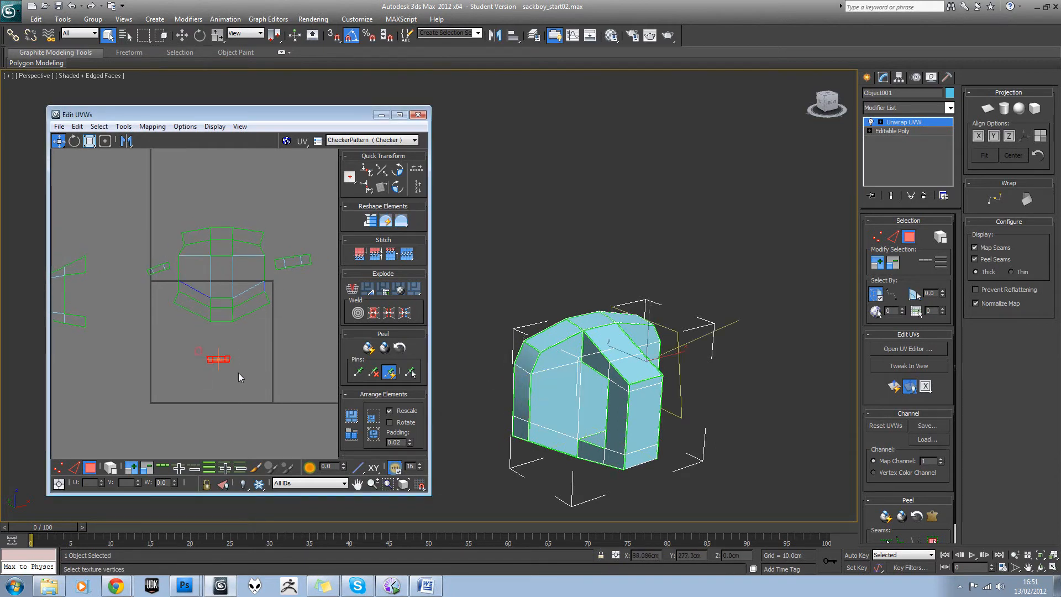
- Swap the strip on the main island's right with the one below, placing the opposite outer side strip beside the main island
click(307, 263)
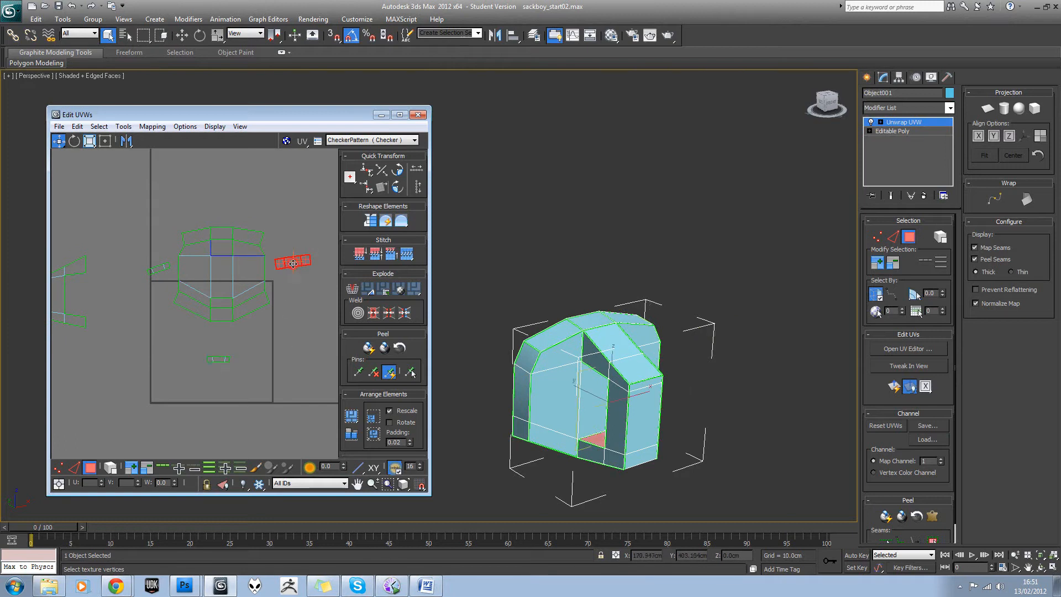
drag(306, 263, 304, 376)
click(225, 358)
drag(225, 359, 294, 260)
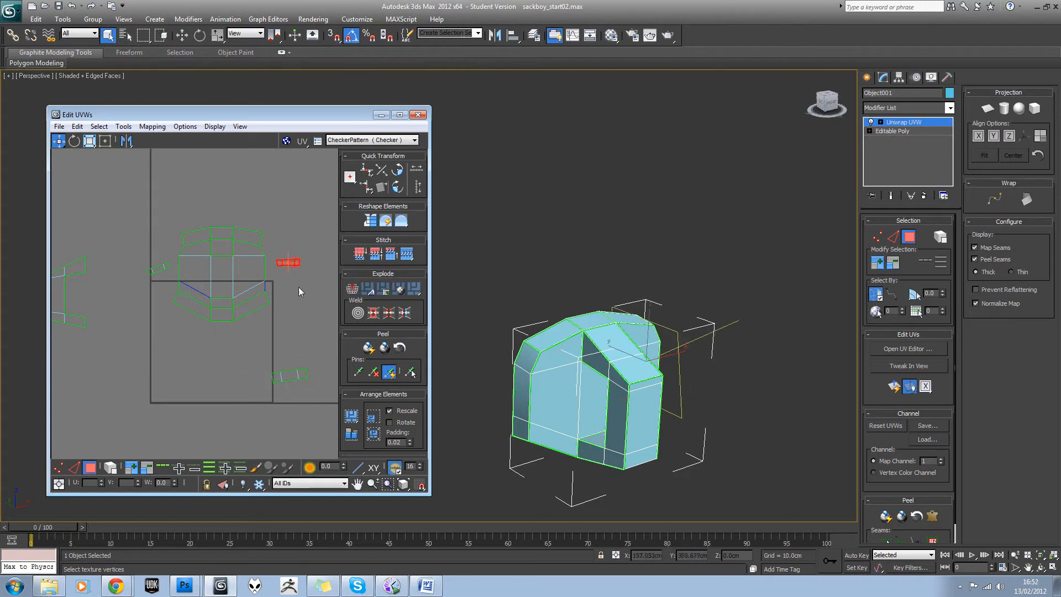
- Move the bridge opening's leftover inner strip below the unfolded bridge island
click(296, 310)
scroll(294, 314, down, 1)
drag(308, 375, 309, 376)
drag(292, 361, 89, 373)
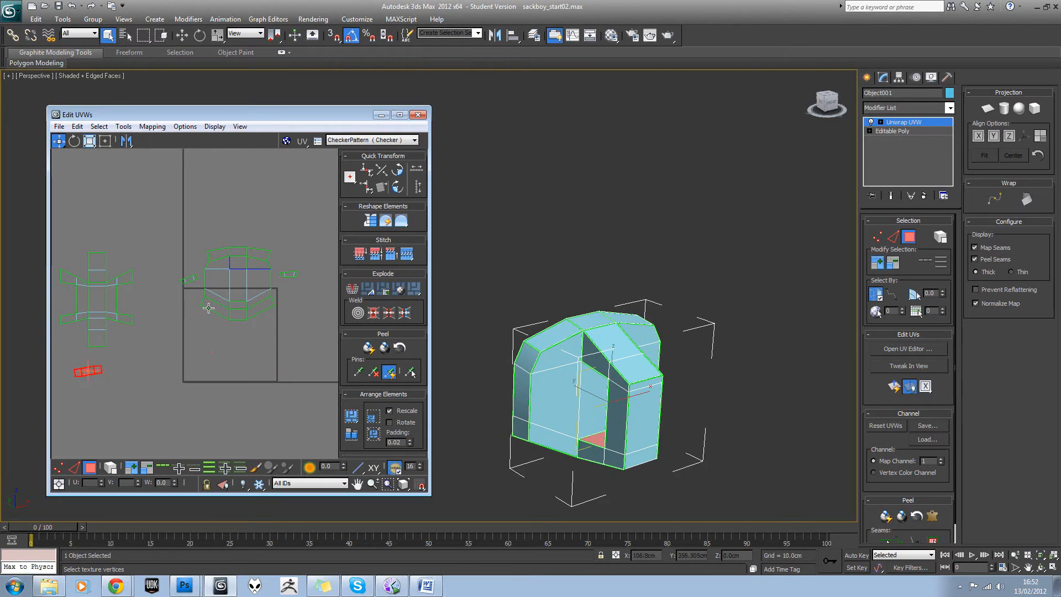
scroll(209, 306, up, 2)
middle_drag(274, 268, 236, 265)
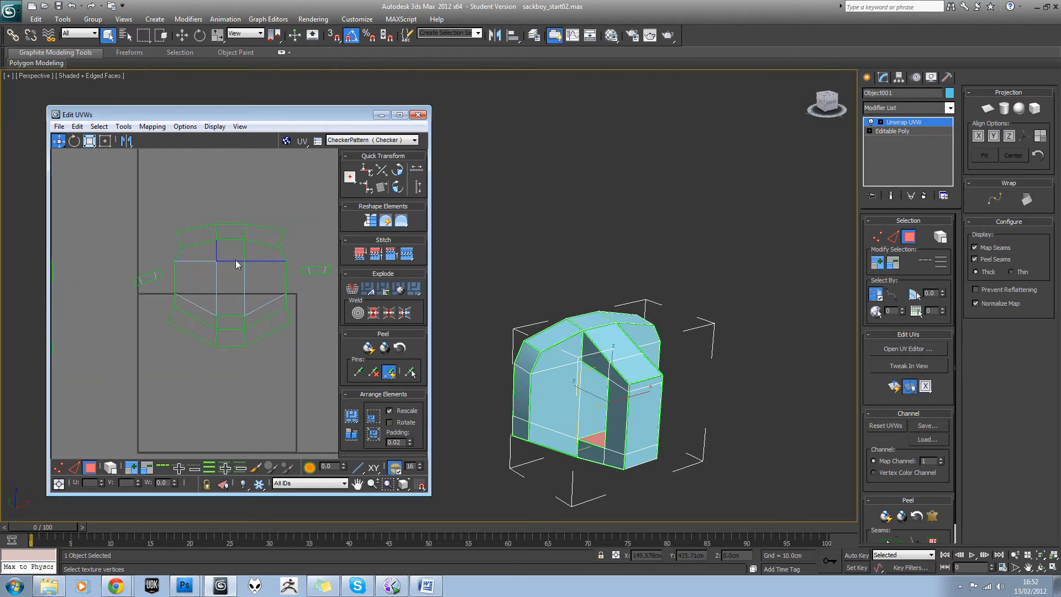
- Rotate the left side strip upright beside the slider body's main island
drag(117, 266, 161, 296)
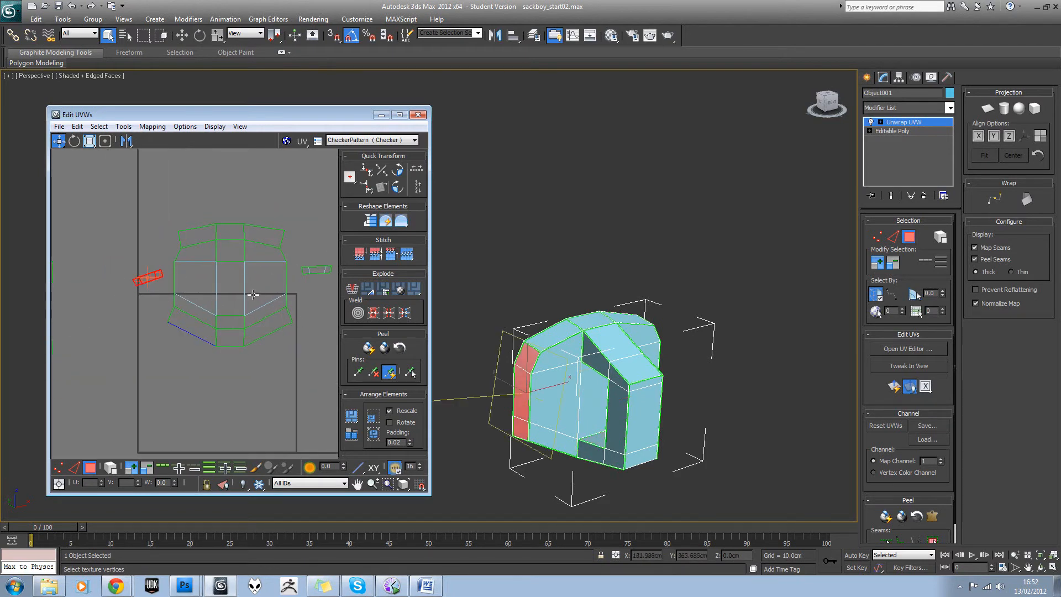
click(58, 468)
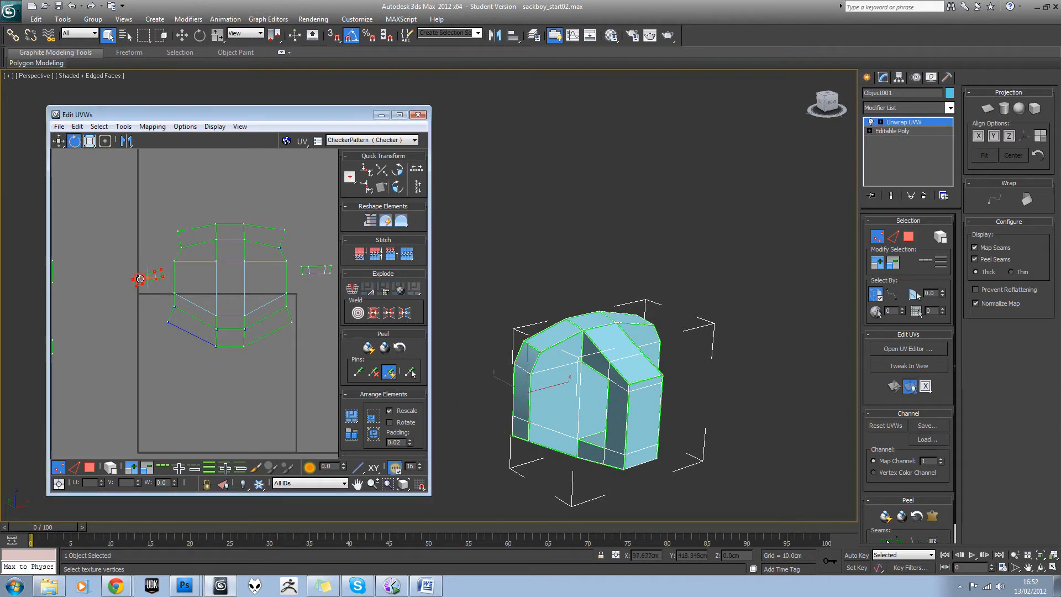
drag(140, 278, 141, 299)
key(q)
scroll(188, 288, up, 2)
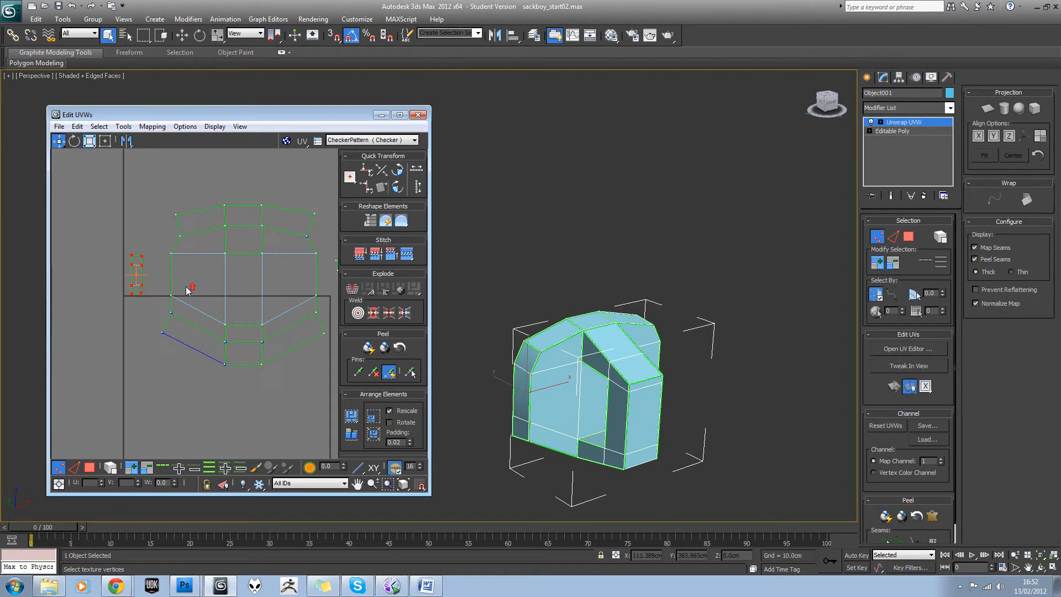
- Check on the model which edges of the upright left strip correspond to the main island's left boundary edges
click(155, 264)
click(141, 257)
drag(138, 300, 141, 301)
click(145, 302)
click(90, 464)
click(75, 467)
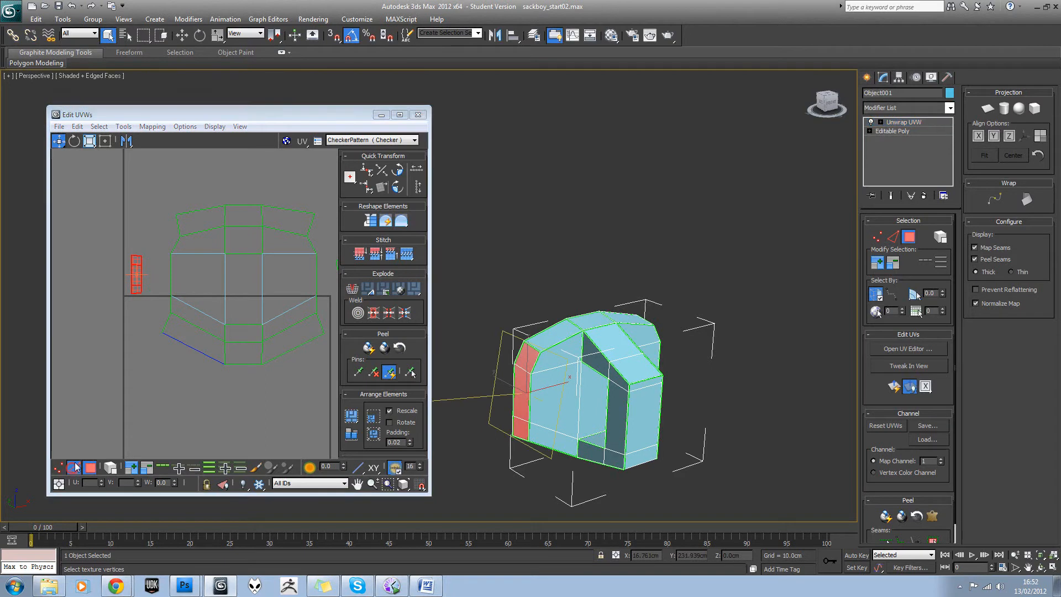
click(170, 285)
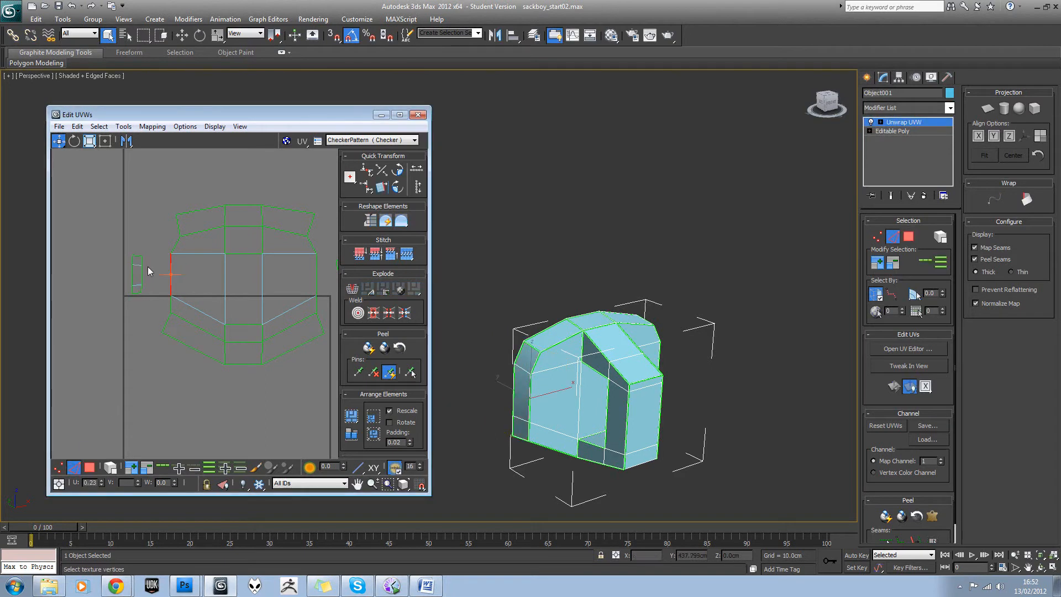
drag(151, 246, 125, 297)
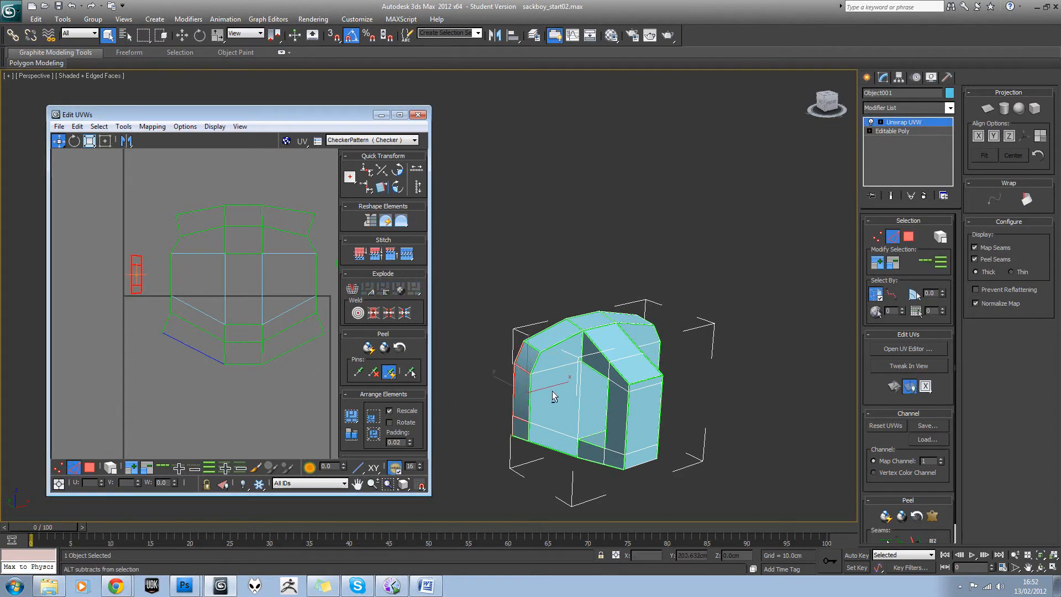
alt+middle_drag(552, 390, 629, 389)
click(159, 271)
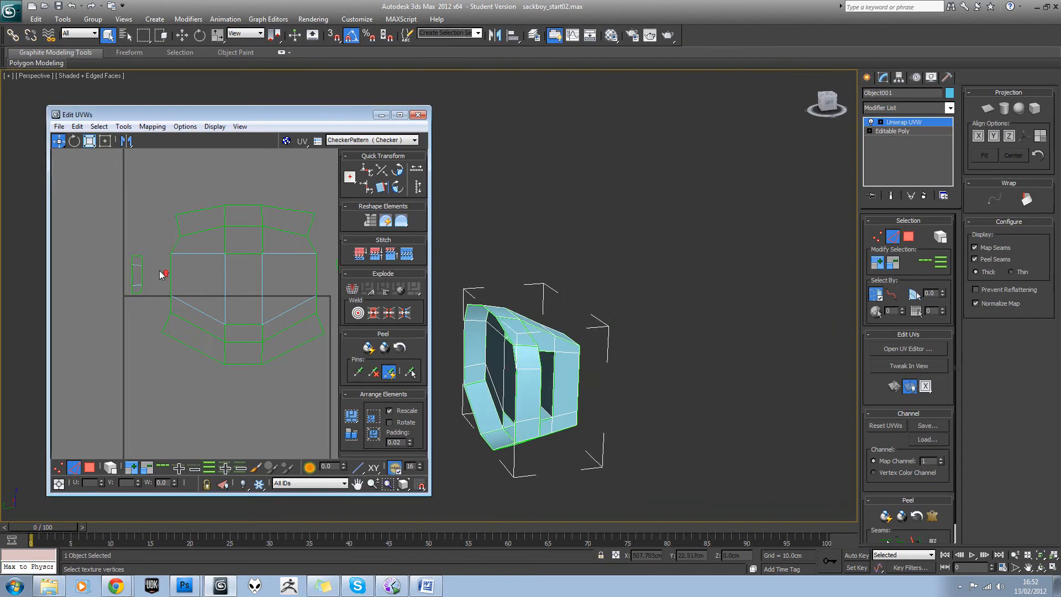
scroll(159, 273, up, 2)
click(137, 260)
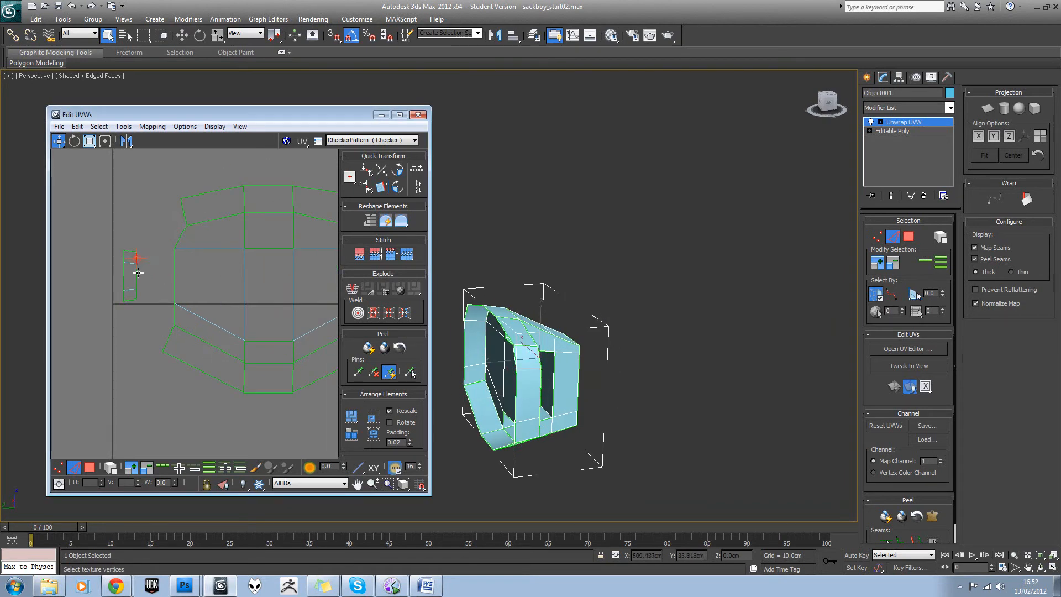
alt+middle_drag(547, 363, 476, 357)
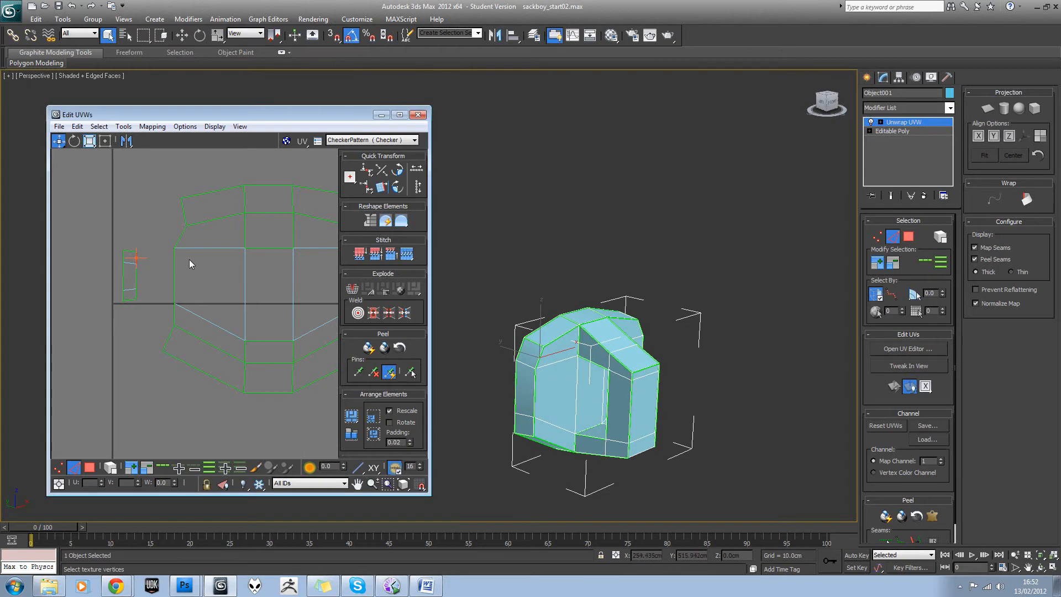
scroll(157, 268, up, 2)
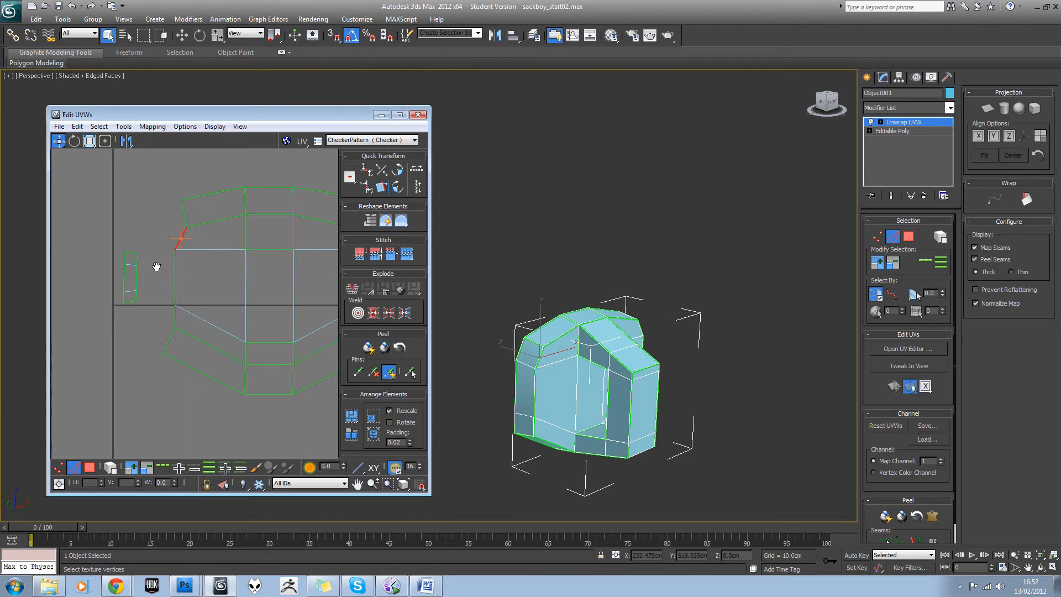
middle_drag(534, 363, 564, 348)
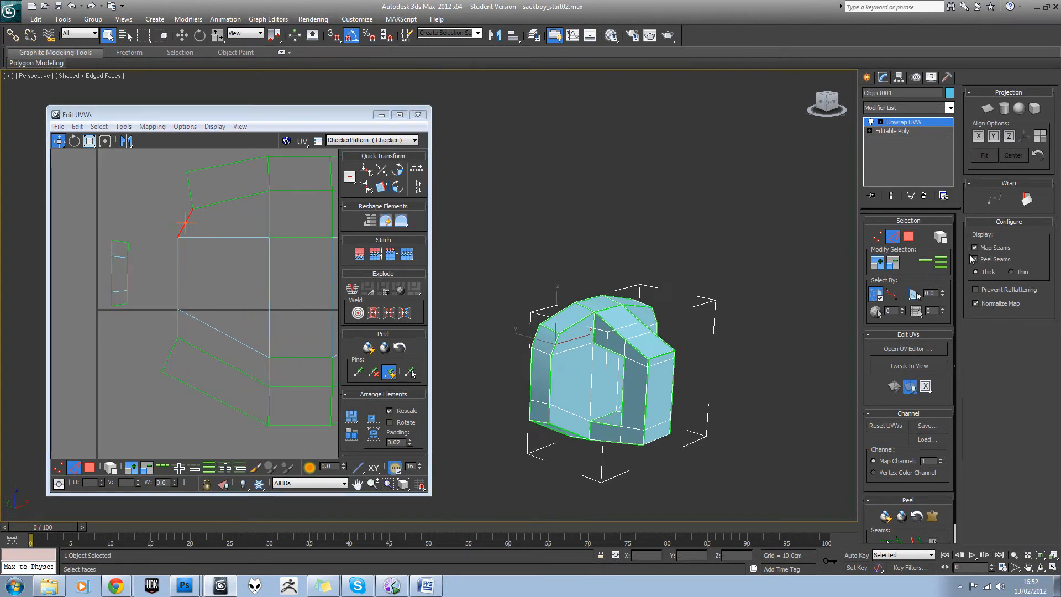
- Hide the map seams and peel seams on the model and check where the left strip's inner edges lie
click(988, 248)
middle_drag(650, 325, 667, 314)
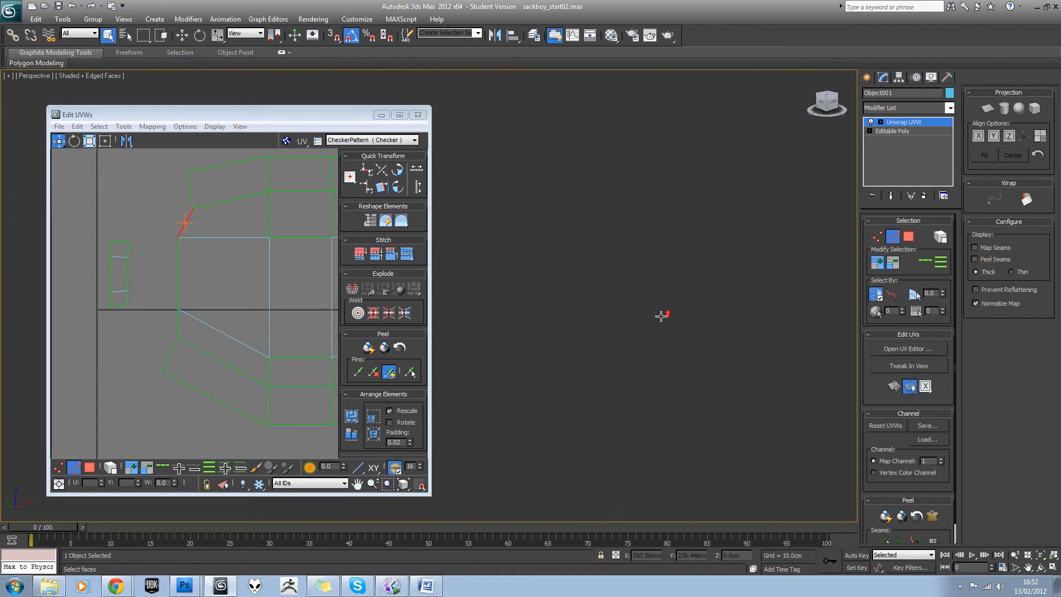
click(127, 274)
click(127, 294)
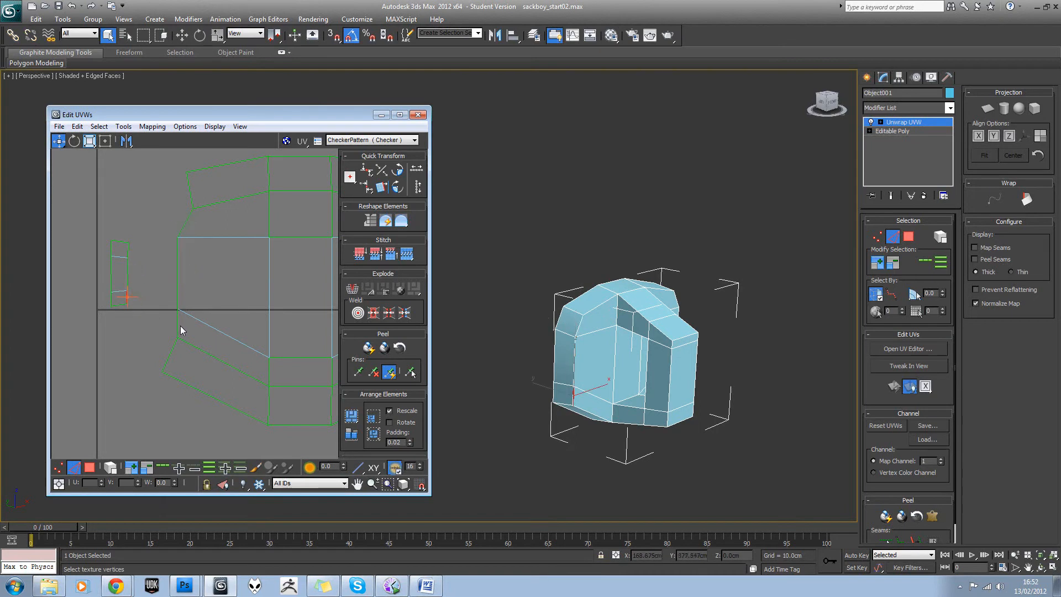
click(154, 321)
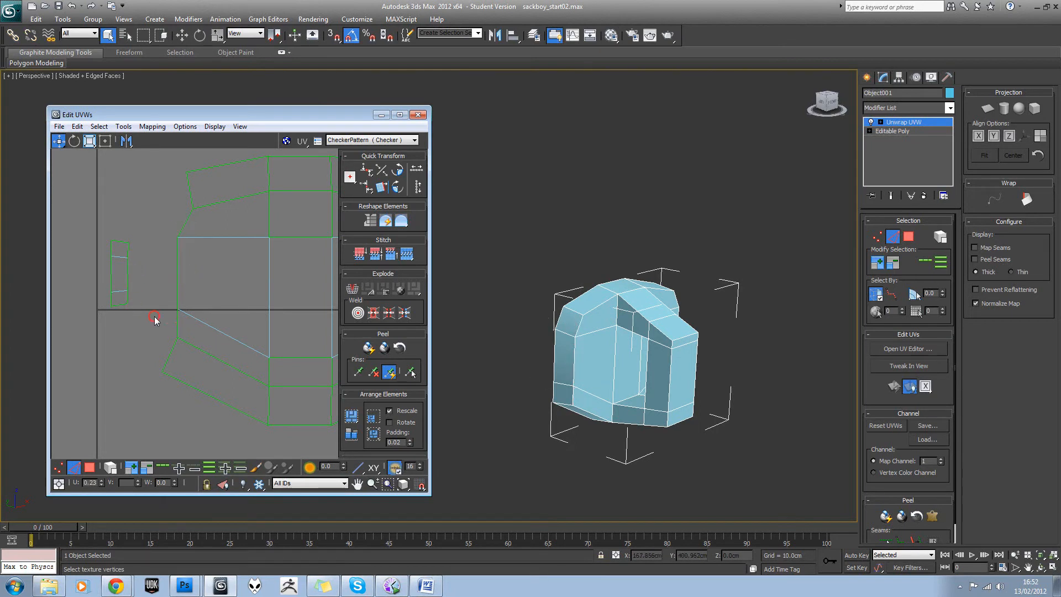
- With snapping on, snap the left strip's inner vertices onto the matching vertices of the main island's left edge
click(59, 467)
click(418, 484)
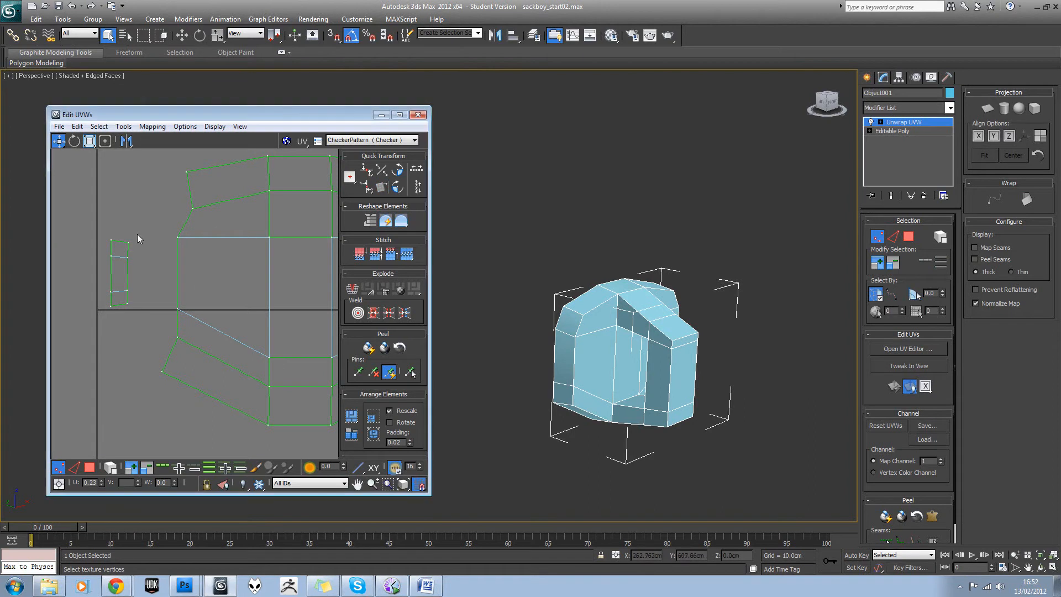
drag(135, 231, 181, 239)
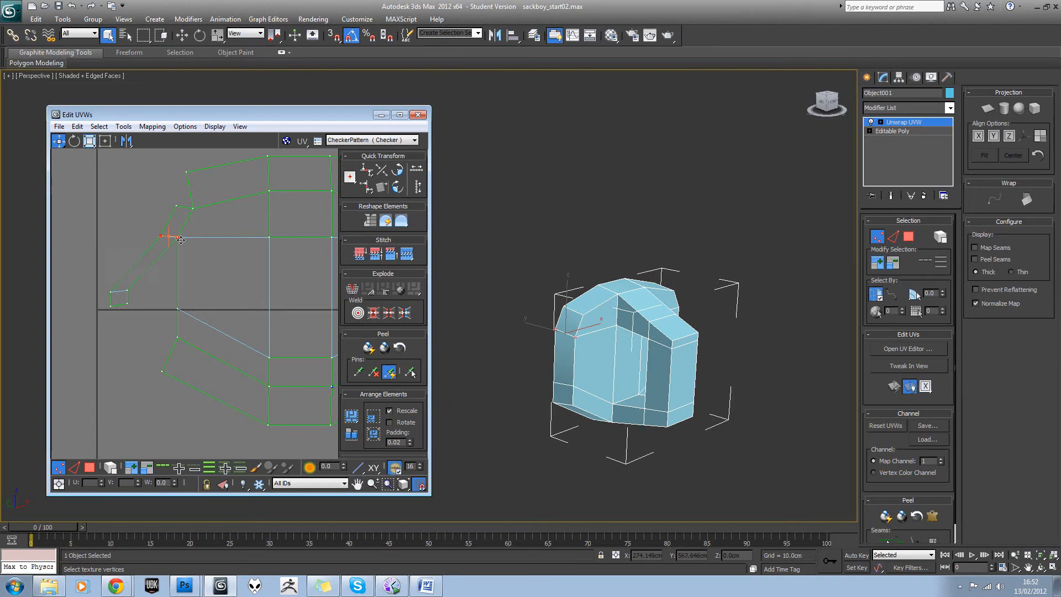
drag(149, 275, 98, 292)
key(ctrl+z)
key(ctrl+z)
drag(94, 316, 179, 338)
drag(117, 298, 183, 311)
- Compare the right strip's long edges with the main island's right edge on the model
scroll(221, 292, down, 2)
middle_drag(283, 288, 195, 291)
scroll(221, 287, down, 2)
scroll(195, 291, up, 2)
alt+middle_drag(635, 325, 599, 317)
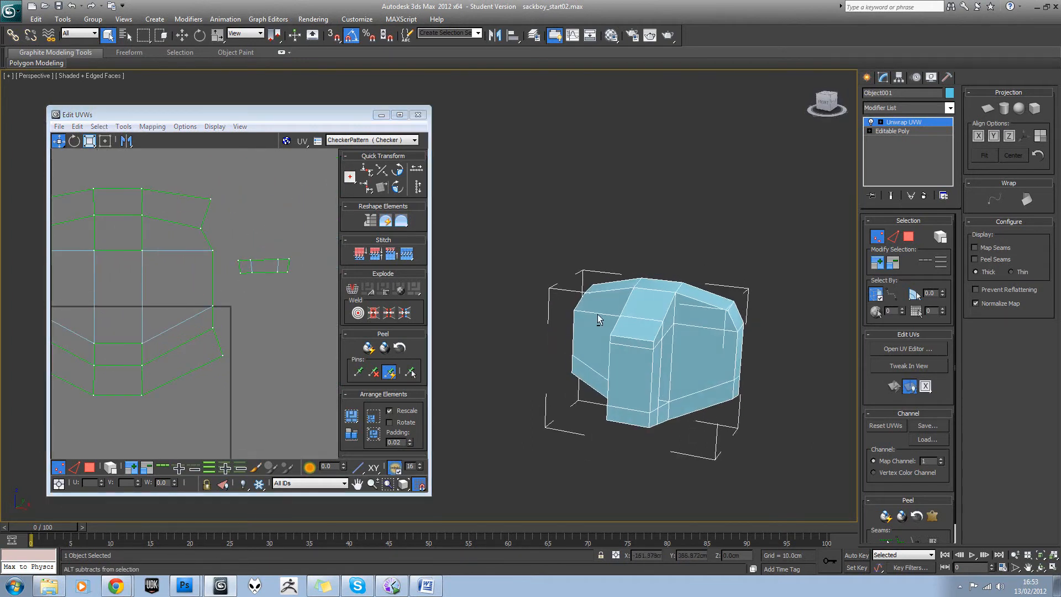
middle_drag(718, 320, 566, 303)
scroll(535, 327, up, 5)
key(2)
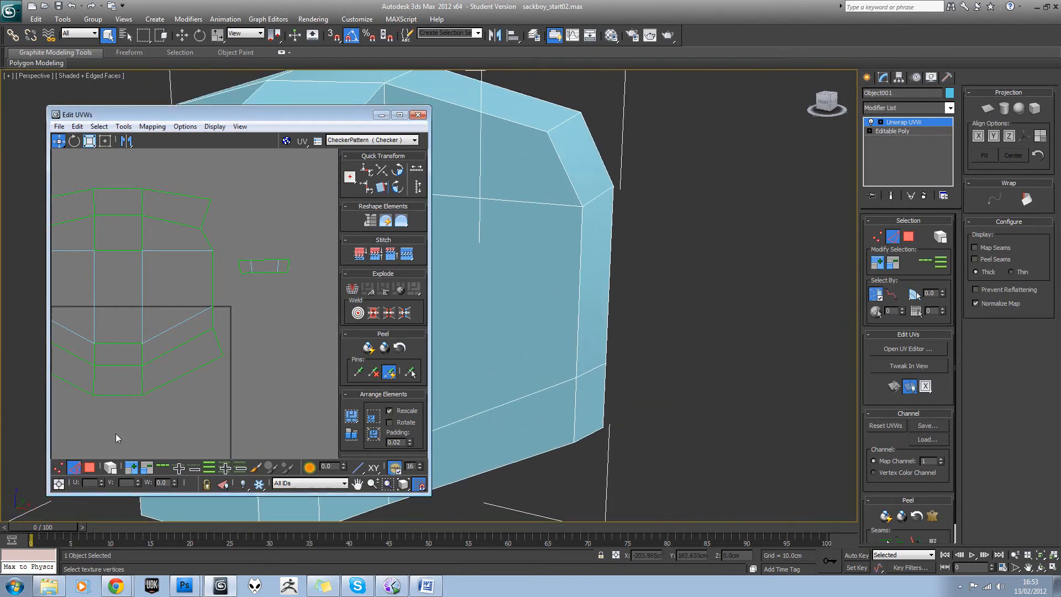
click(213, 268)
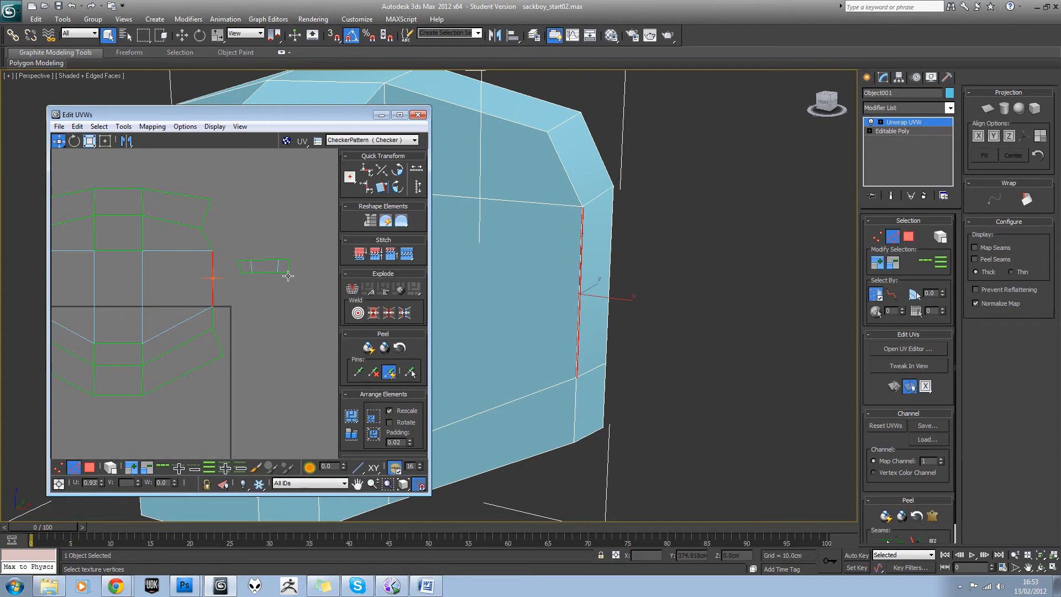
click(263, 274)
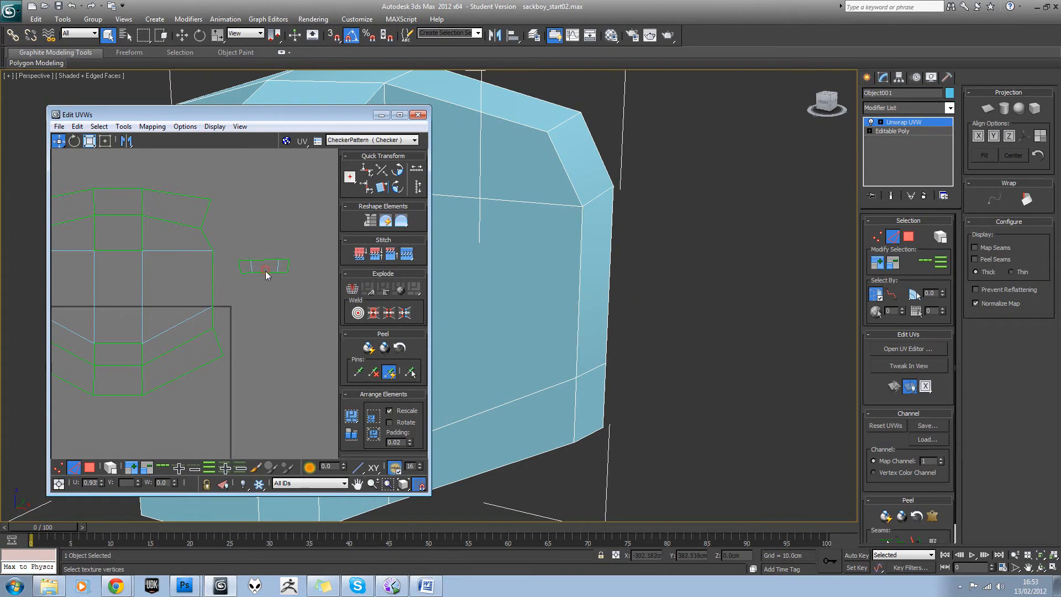
click(266, 273)
- Rotate the whole right side strip by -90 degrees so it stands upright beside the main island
drag(308, 232, 248, 300)
click(76, 142)
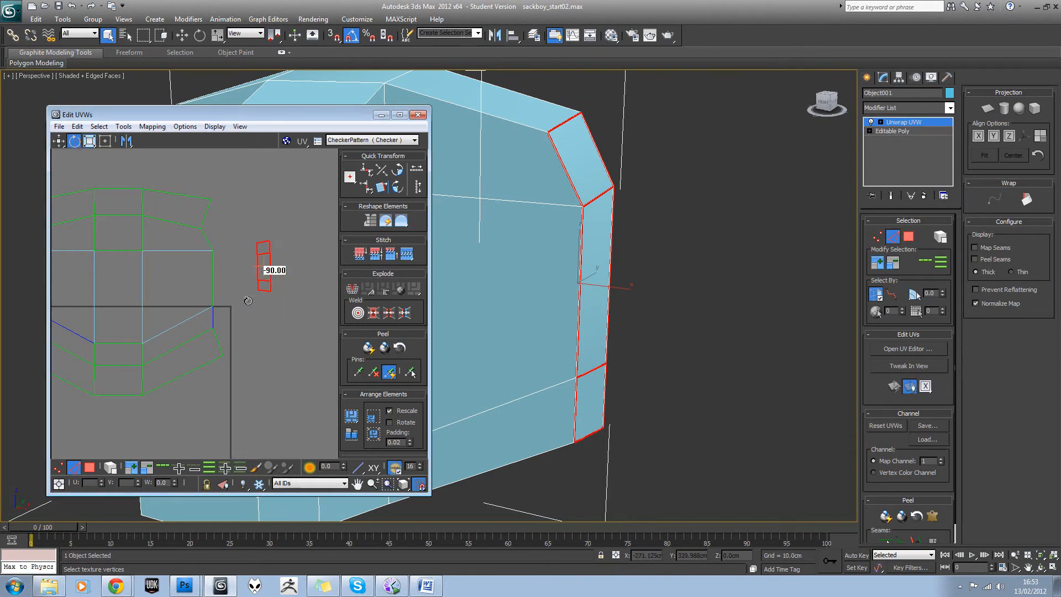
click(59, 142)
- Snap the right strip's inner vertices onto the matching vertices of the main island's right edge
click(58, 468)
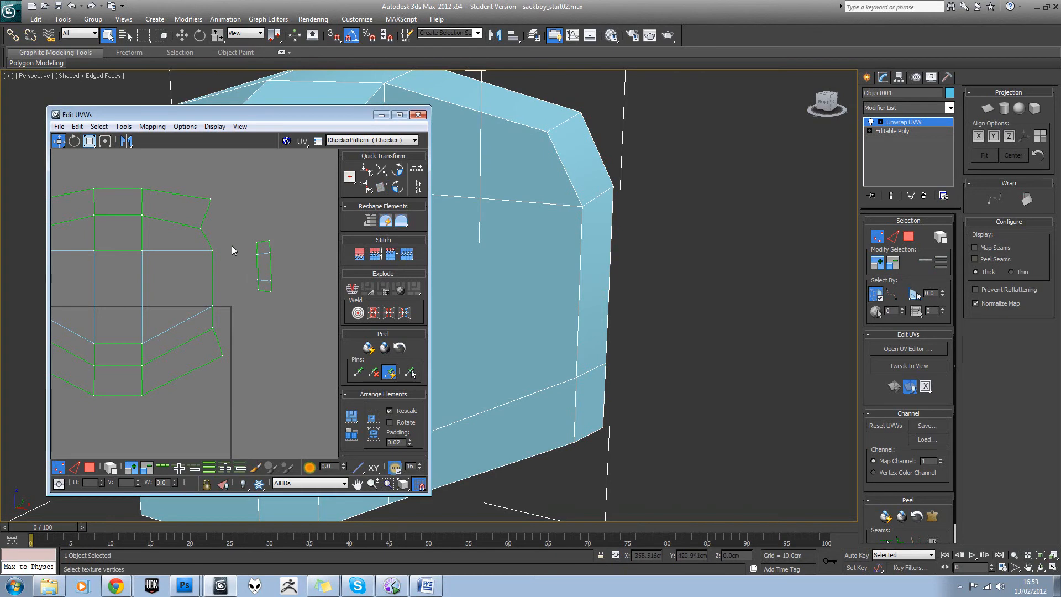
click(259, 241)
middle_drag(242, 248, 245, 253)
drag(228, 222, 189, 244)
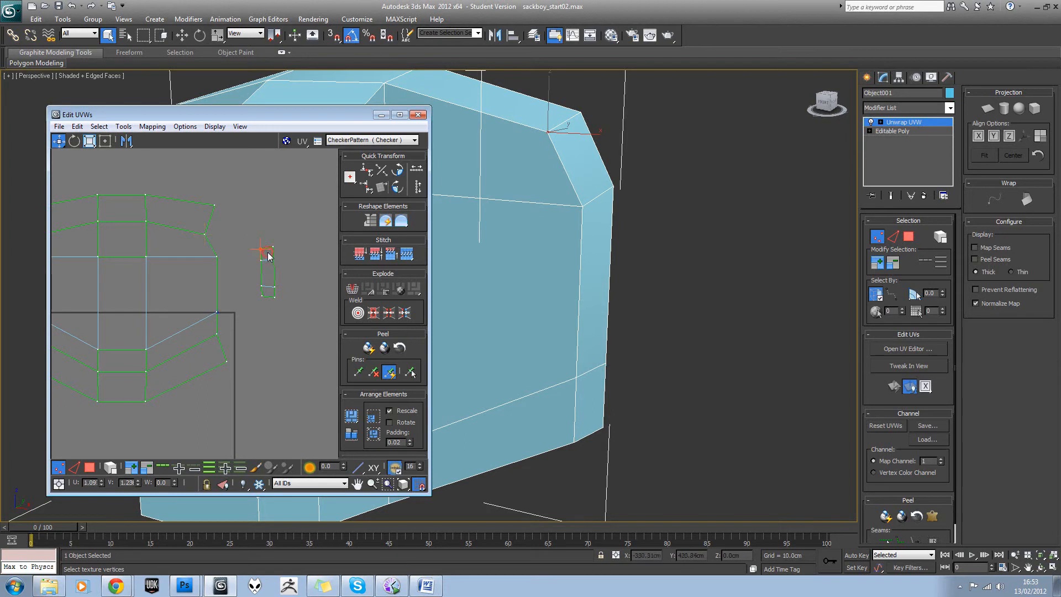
drag(282, 256, 259, 258)
key(ctrl+z)
mouse_move(231, 254)
mouse_down()
mouse_move(201, 267)
mouse_move(281, 270)
mouse_move(217, 257)
mouse_move(285, 289)
mouse_move(208, 321)
mouse_up()
key(ctrl+z)
drag(260, 287, 216, 339)
click(265, 306)
- Assign the checker material 07 - Default to the slider model
scroll(251, 299, down, 3)
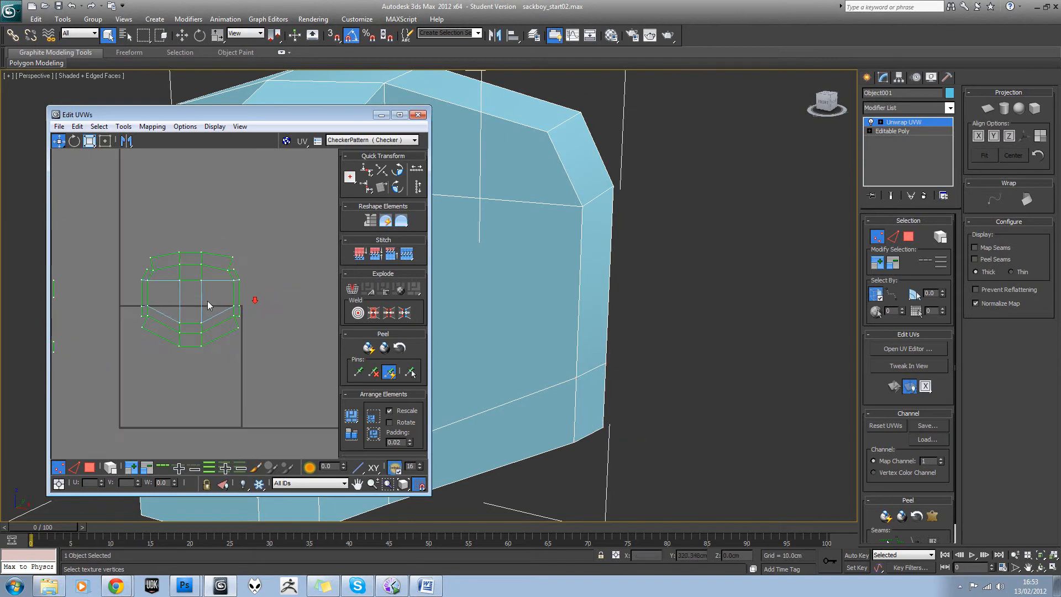
scroll(265, 290, up, 1)
middle_drag(207, 301, 253, 281)
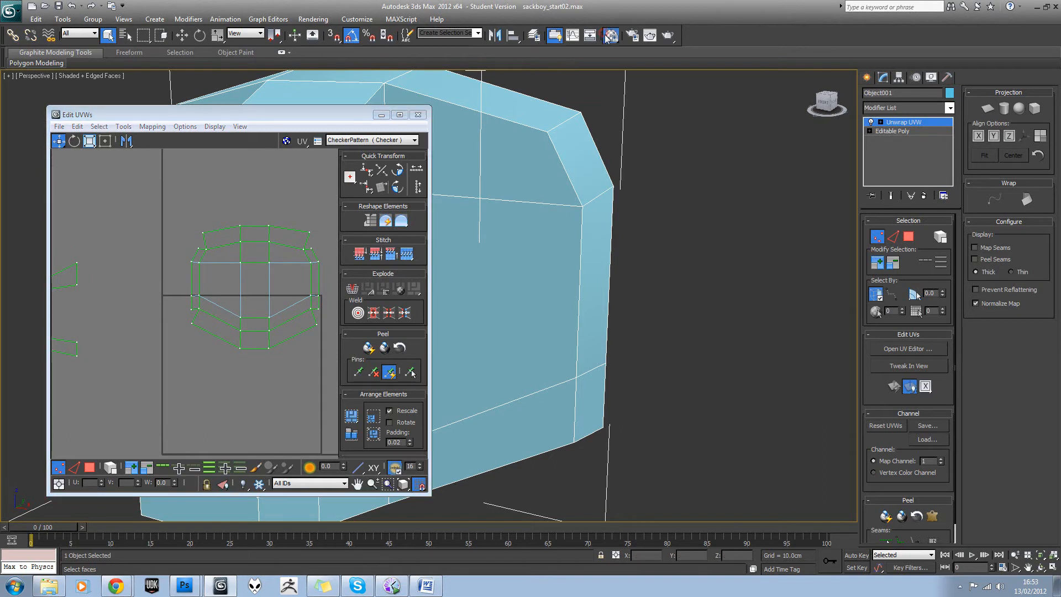
key(m)
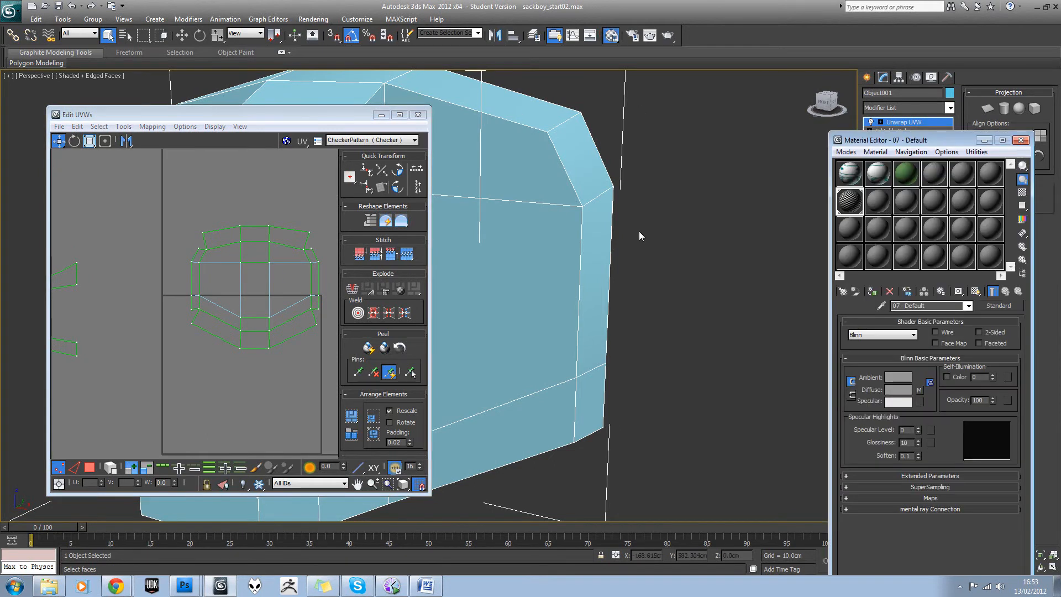
click(872, 292)
scroll(717, 263, down, 5)
alt+middle_drag(717, 264, 614, 259)
- Move the right strip's outer vertices outward to widen it and even out the checker squares on that side
middle_drag(321, 256, 232, 248)
scroll(232, 248, up, 2)
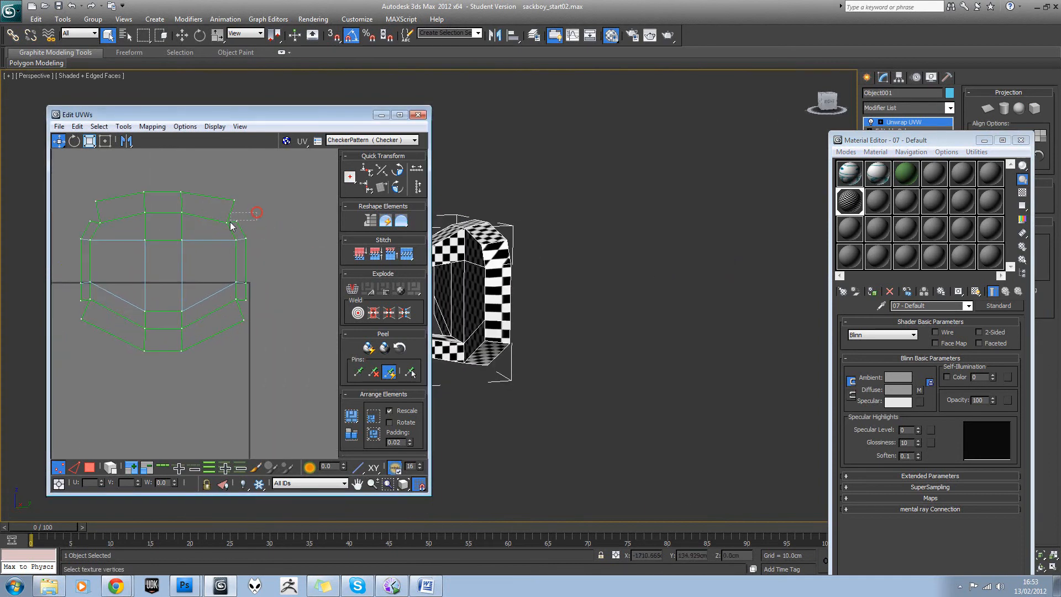
click(237, 222)
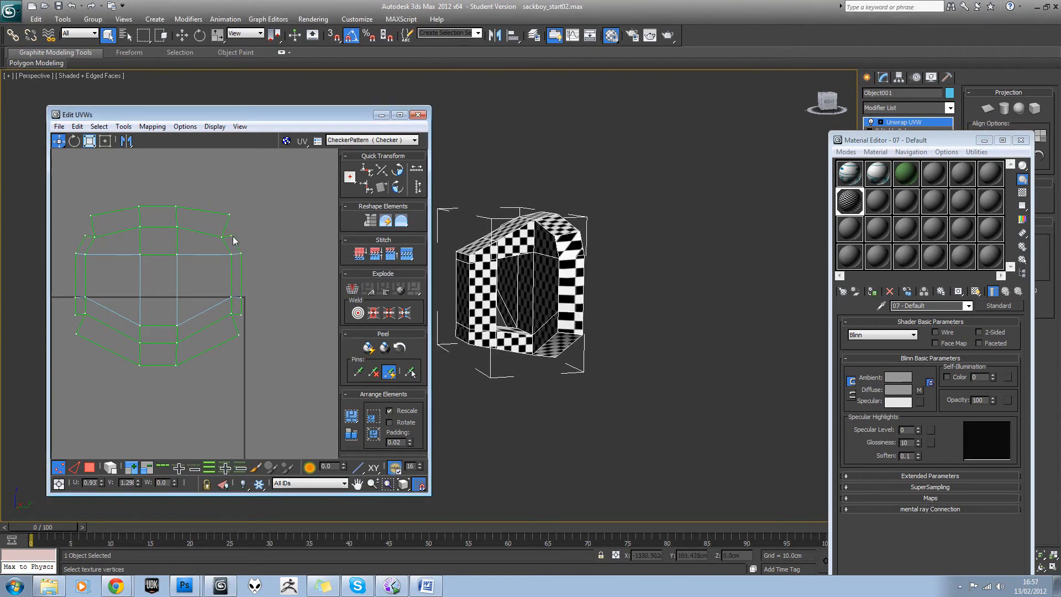
click(242, 227)
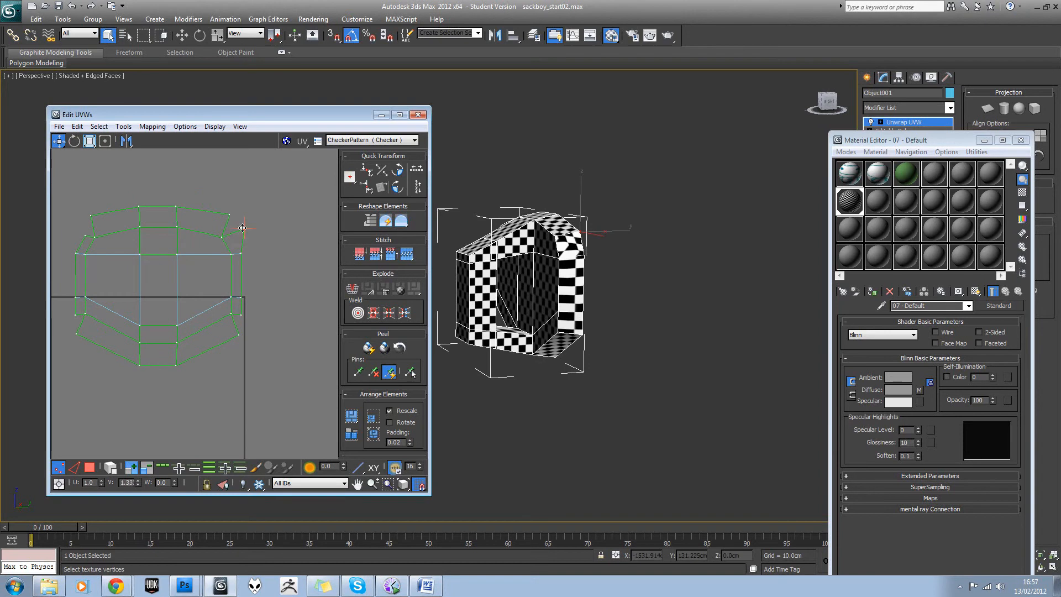
drag(242, 227, 253, 319)
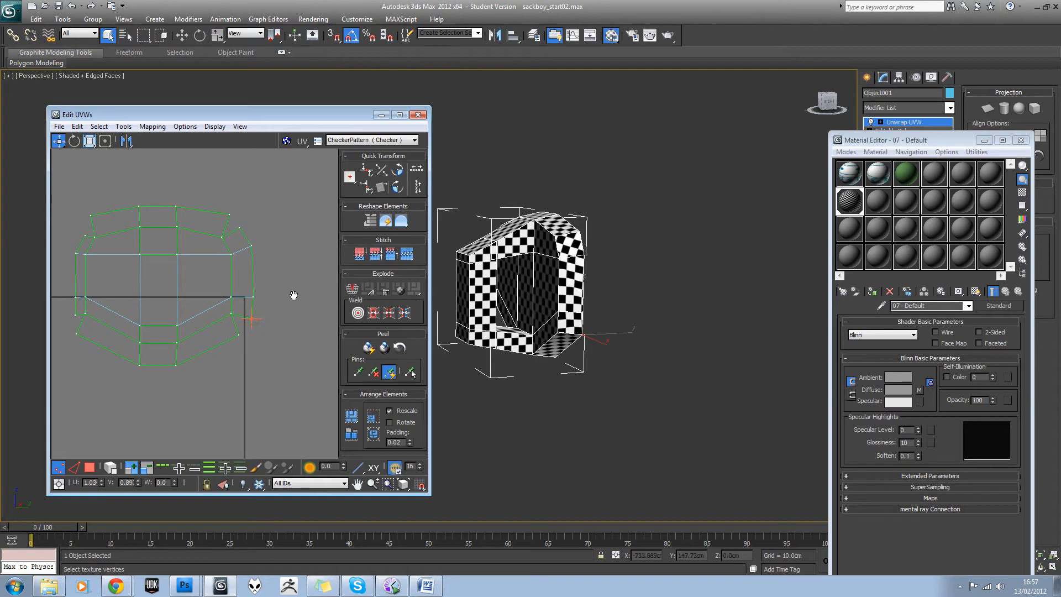
- Move the left strip's outer vertices outward to widen it and even out the checker squares on that side
middle_drag(186, 287, 234, 289)
click(131, 237)
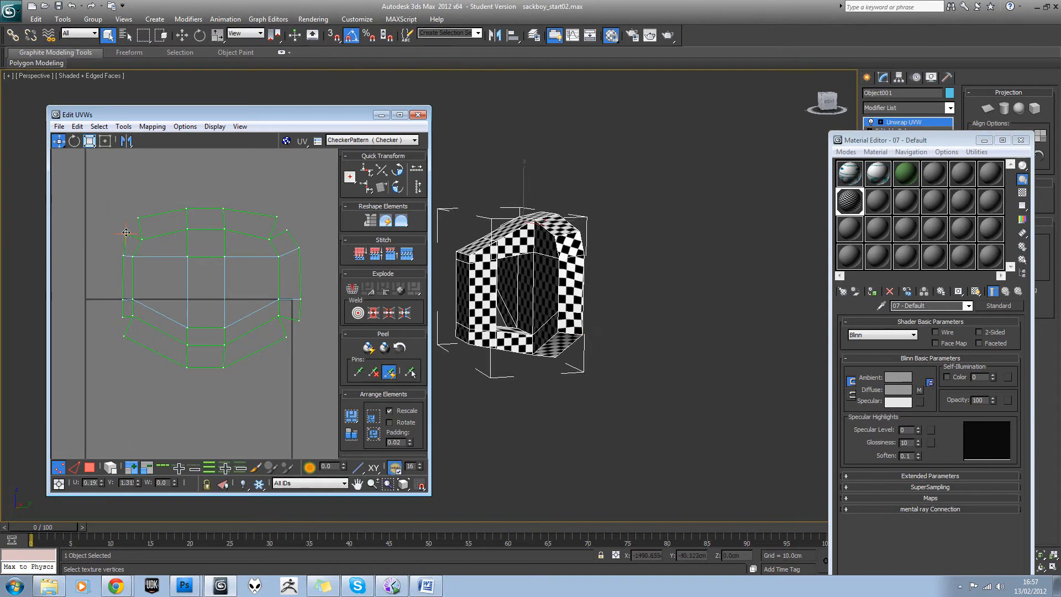
alt+middle_drag(454, 297, 532, 305)
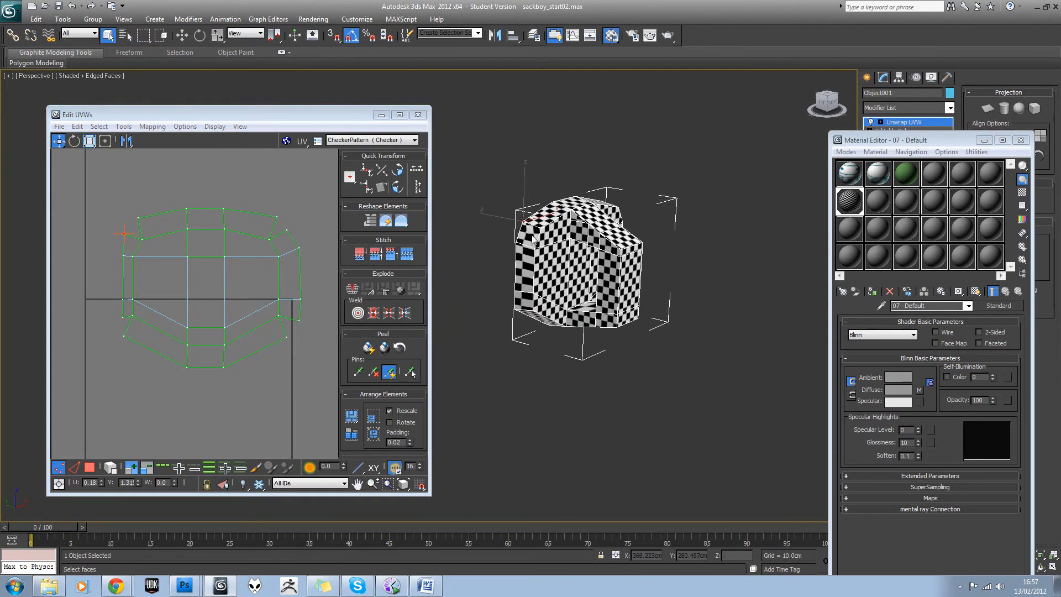
click(123, 254)
drag(124, 254, 113, 253)
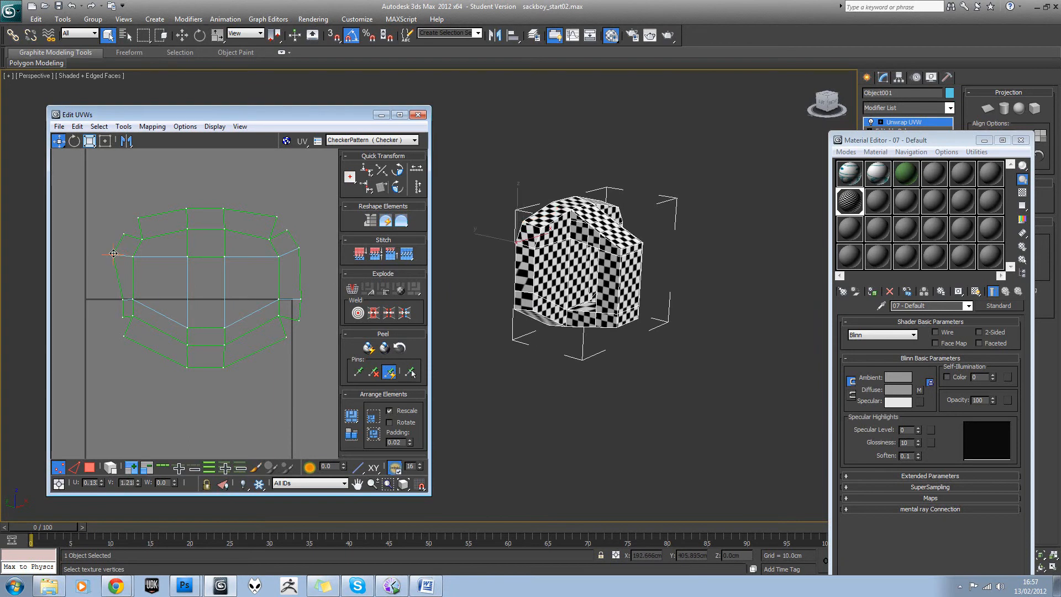
drag(123, 299, 110, 319)
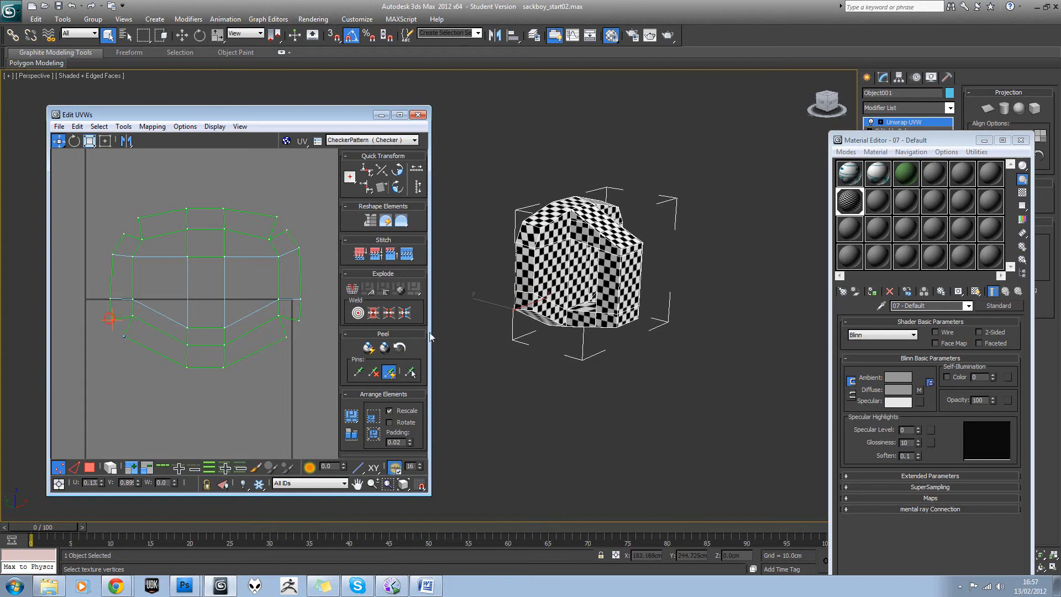
- Hide the model's edges in the viewport and inspect the checker pattern for distortion around the slider body
alt+middle_drag(479, 327, 511, 296)
key(F4)
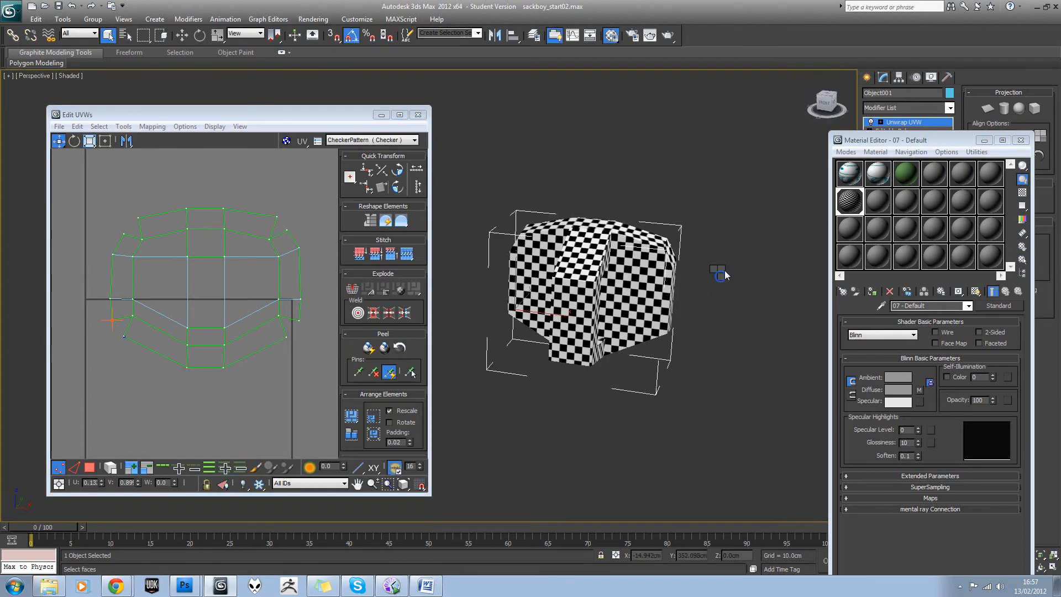
middle_drag(250, 284, 303, 288)
scroll(303, 287, down, 3)
middle_drag(177, 271, 275, 232)
scroll(275, 232, up, 3)
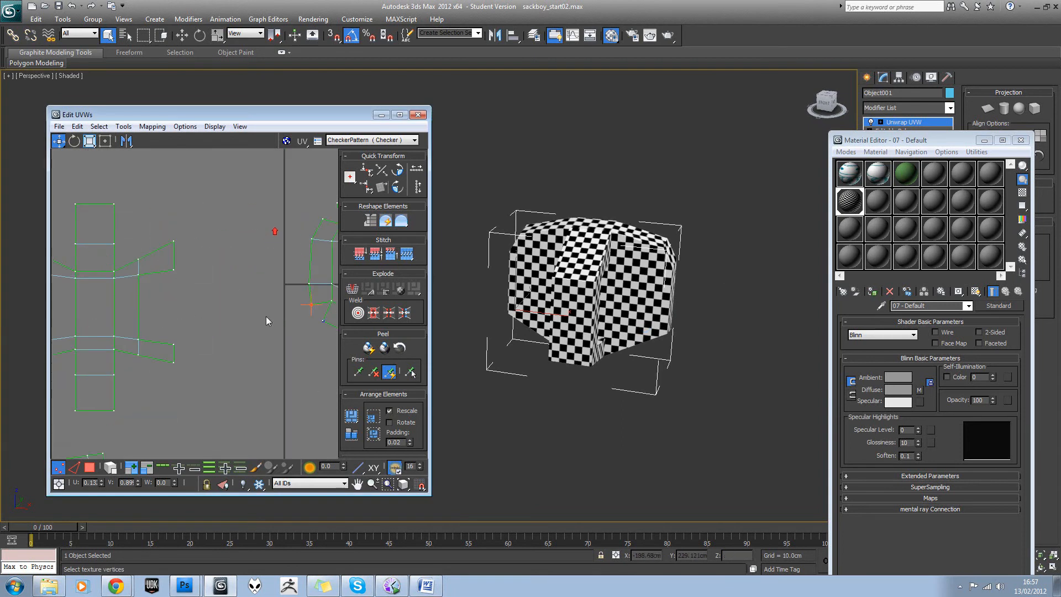
alt+middle_drag(597, 303, 684, 296)
- Select the faces of the small leftover island below the slider layout and rotate the island upright
middle_drag(170, 286, 253, 249)
scroll(253, 249, down, 3)
click(90, 141)
drag(165, 339, 247, 388)
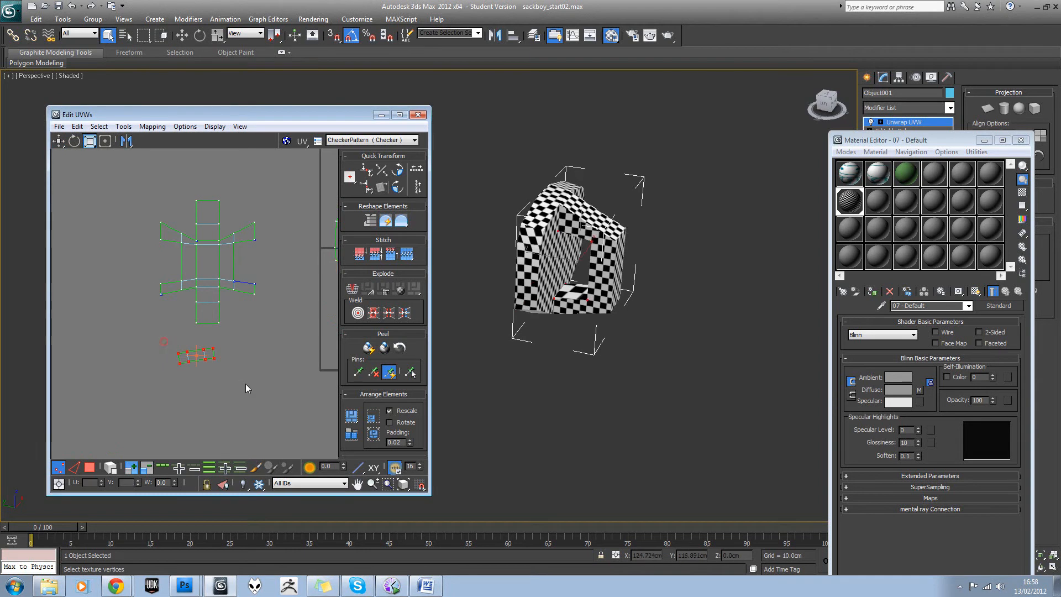
click(89, 468)
drag(154, 406, 237, 340)
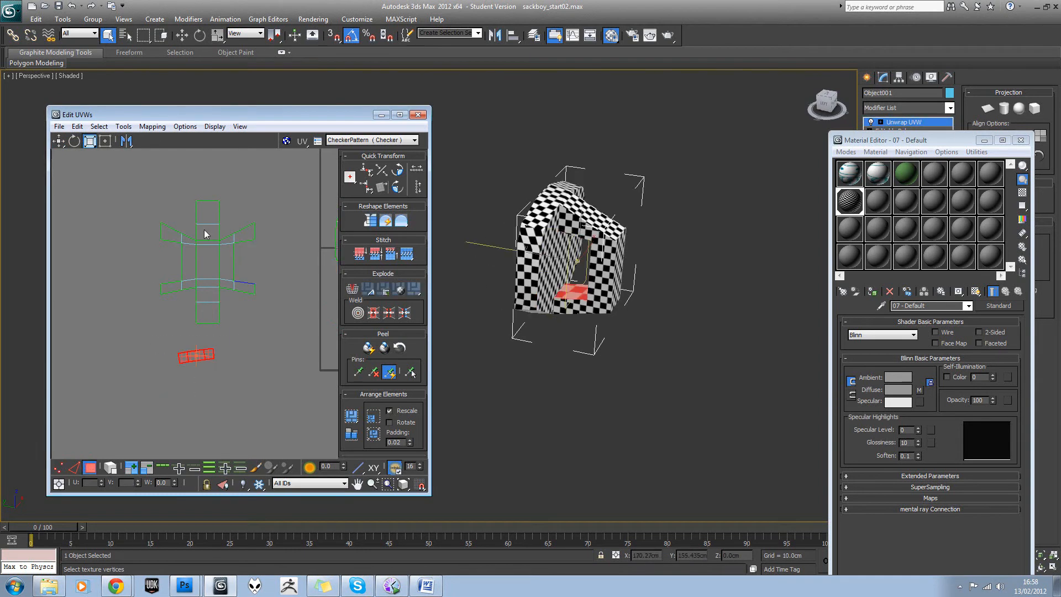
mouse_move(608, 226)
alt+middle_down()
mouse_move(616, 235)
mouse_move(570, 281)
mouse_move(613, 287)
mouse_move(577, 302)
mouse_move(545, 283)
alt+middle_up()
scroll(571, 280, up, 5)
key(F2)
click(74, 141)
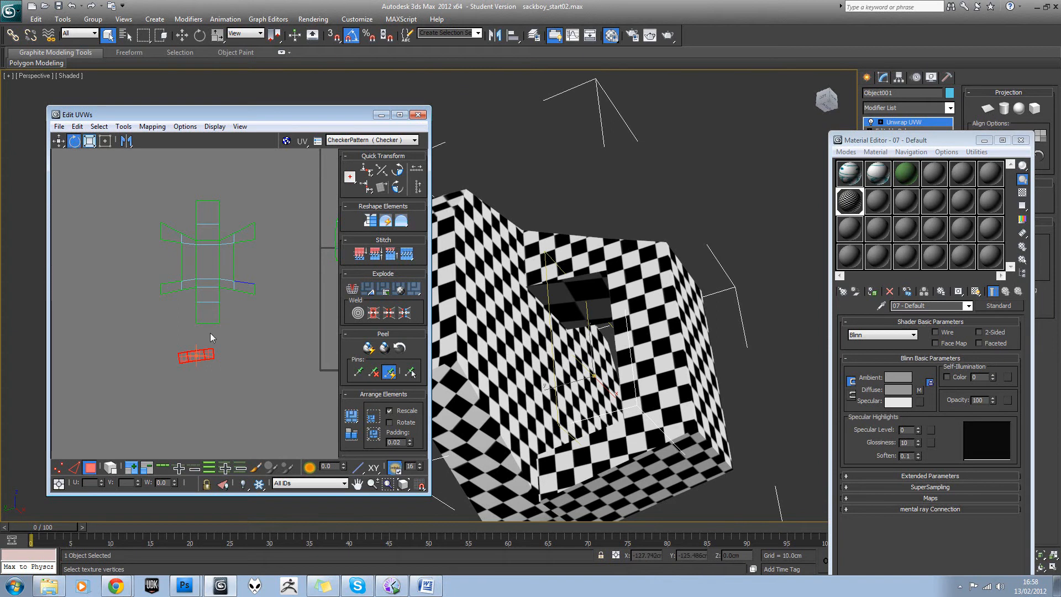
drag(196, 355, 183, 238)
- Move the upright strip to the right of the slider island and scale it up to even out its checker squares
click(188, 239)
scroll(198, 313, up, 3)
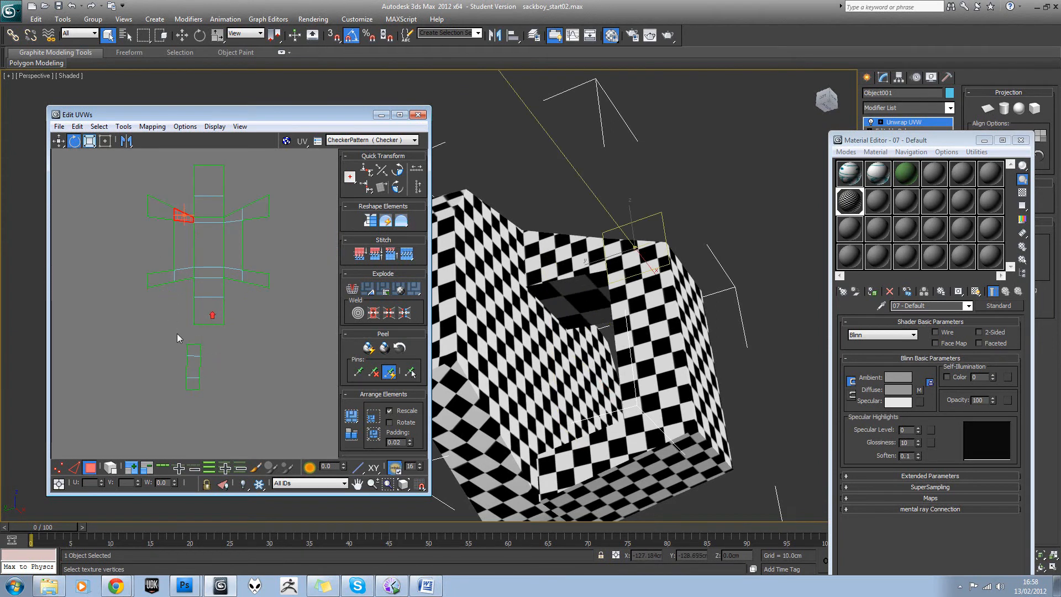
click(193, 368)
click(63, 143)
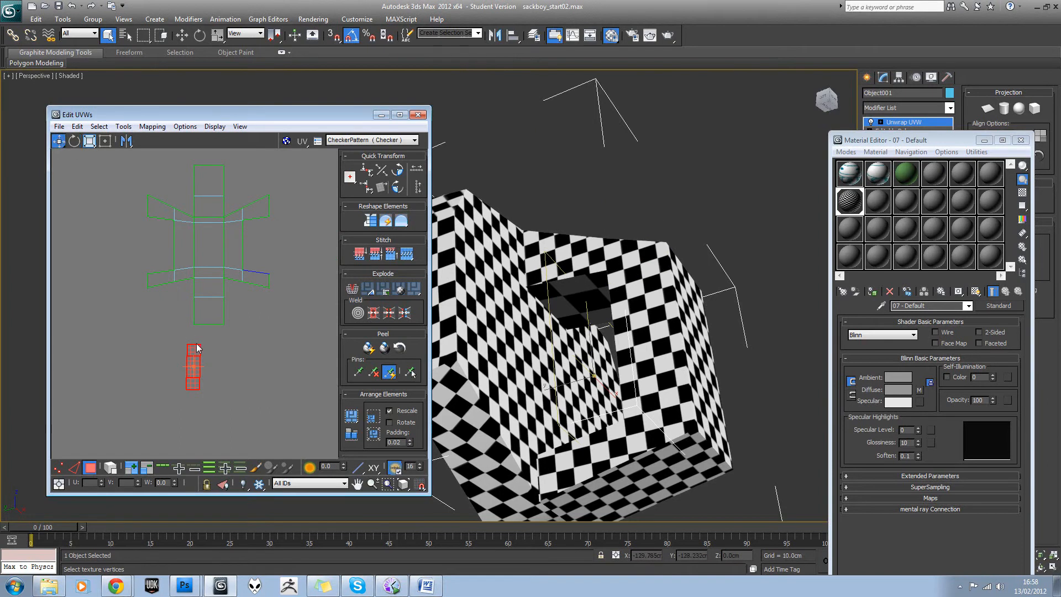
drag(195, 353, 290, 231)
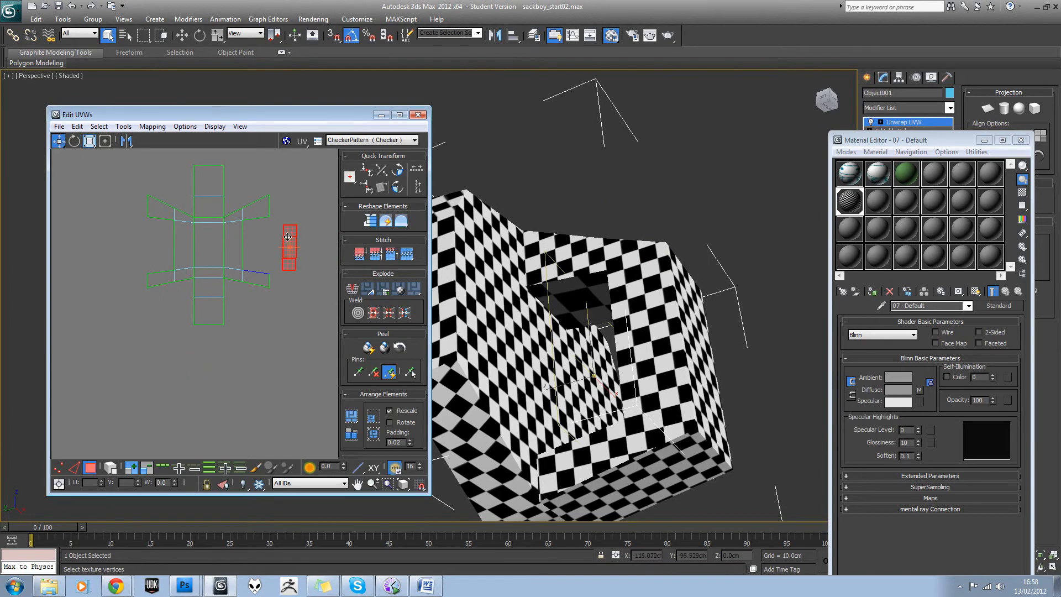
click(86, 142)
drag(288, 250, 295, 223)
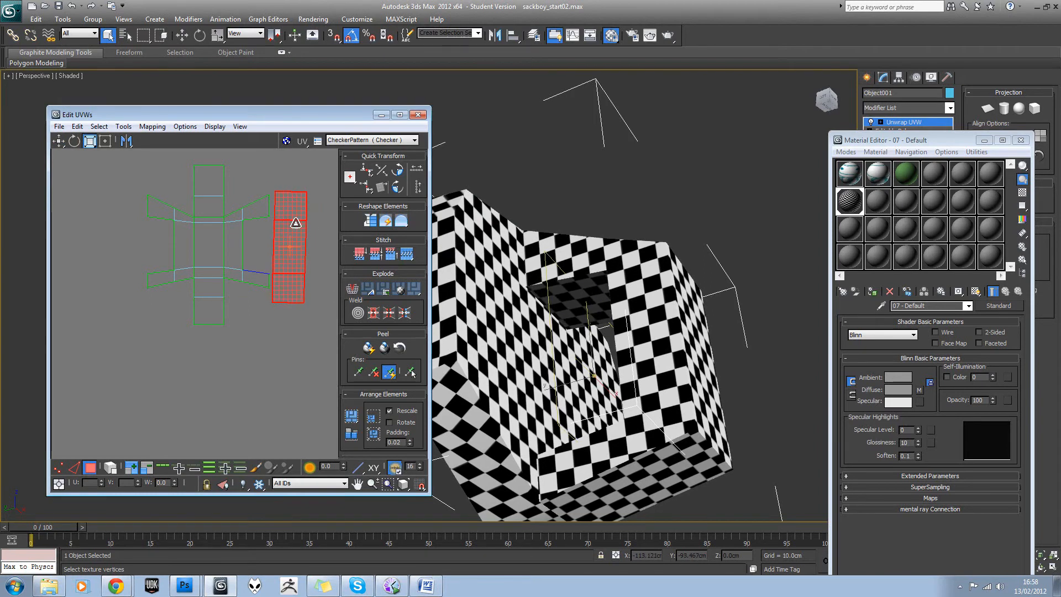
- Turn off angle snapping and rotate the enlarged strip slightly until its long edges are vertical
click(276, 183)
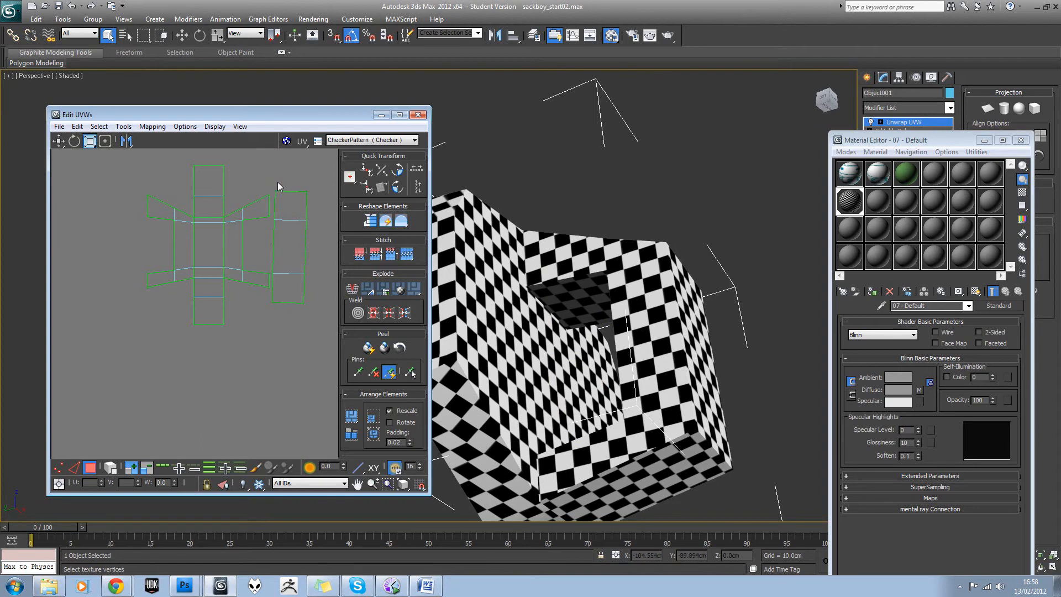
middle_drag(278, 186, 241, 201)
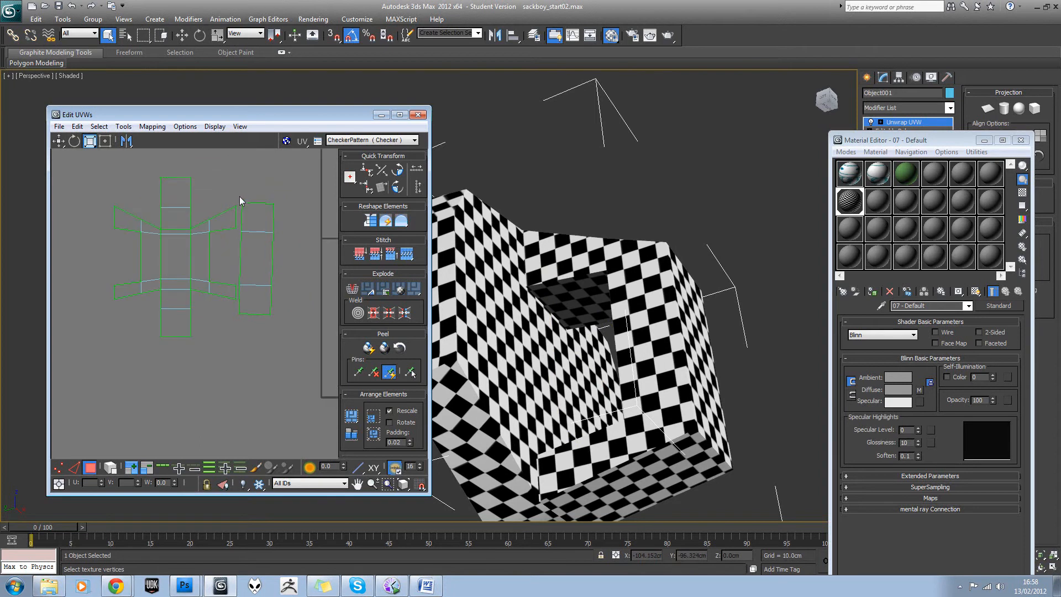
click(74, 143)
click(350, 34)
click(266, 260)
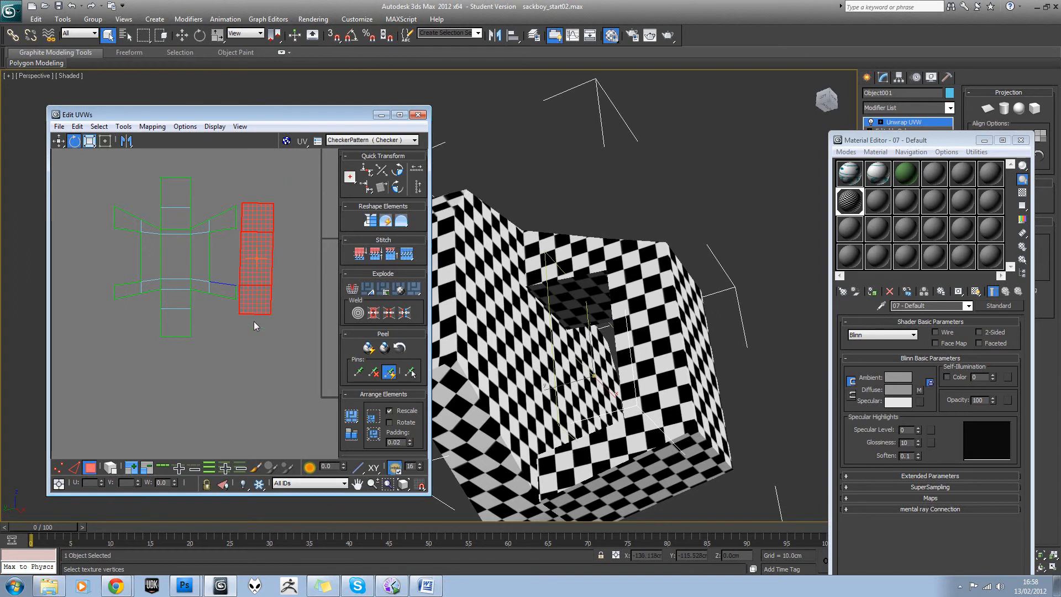
drag(254, 307, 255, 310)
key(q)
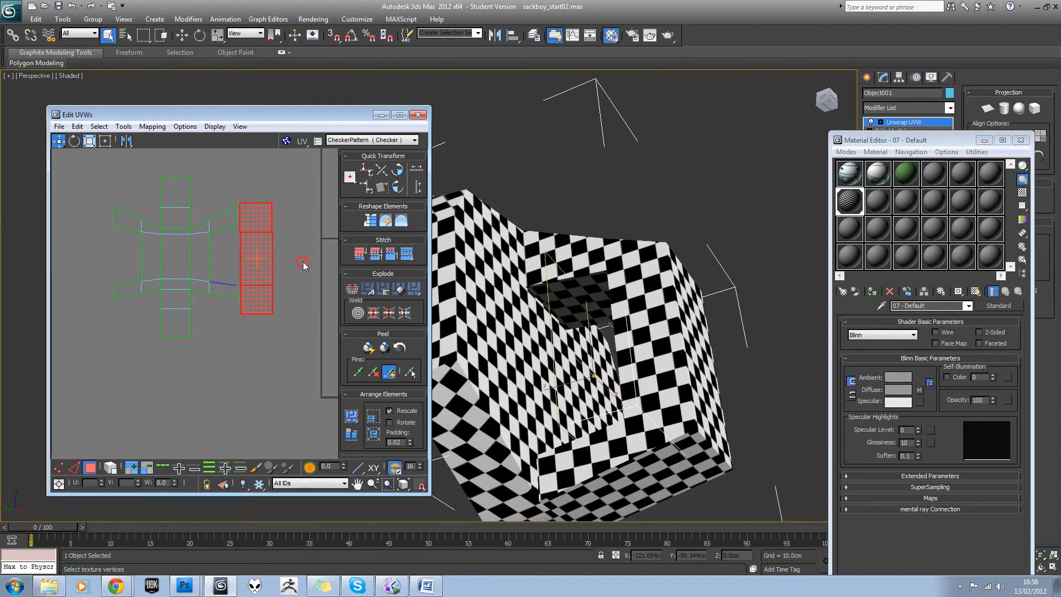
click(303, 263)
- Move all the zipper UV islands up above the UV square, and close the UV editor and the Material Editor
scroll(265, 252, down, 5)
middle_drag(277, 247, 214, 261)
scroll(215, 261, down, 2)
drag(115, 199, 320, 303)
drag(268, 252, 269, 195)
click(271, 266)
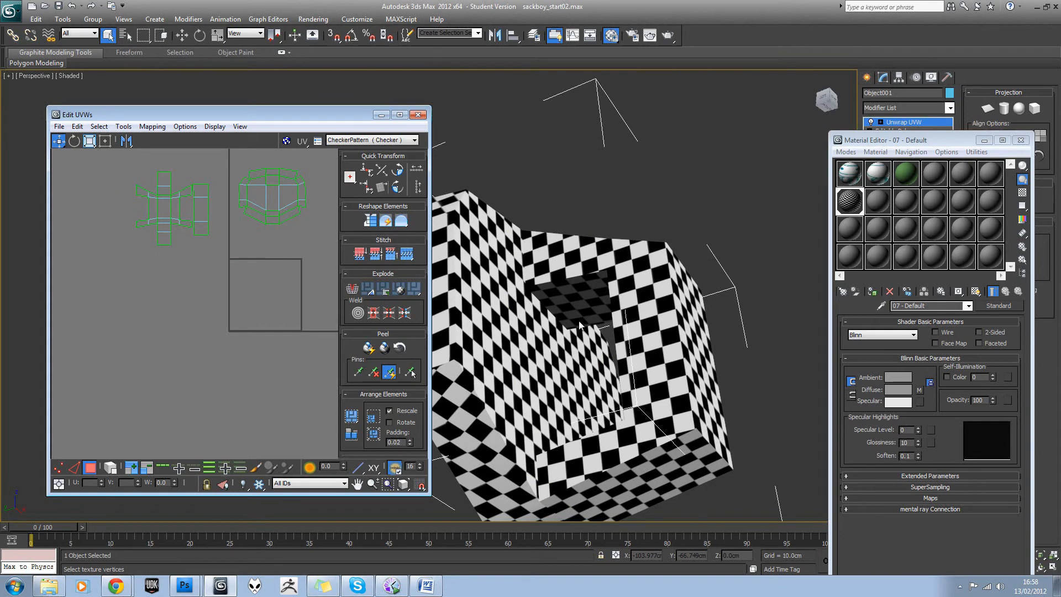
click(418, 114)
click(1021, 140)
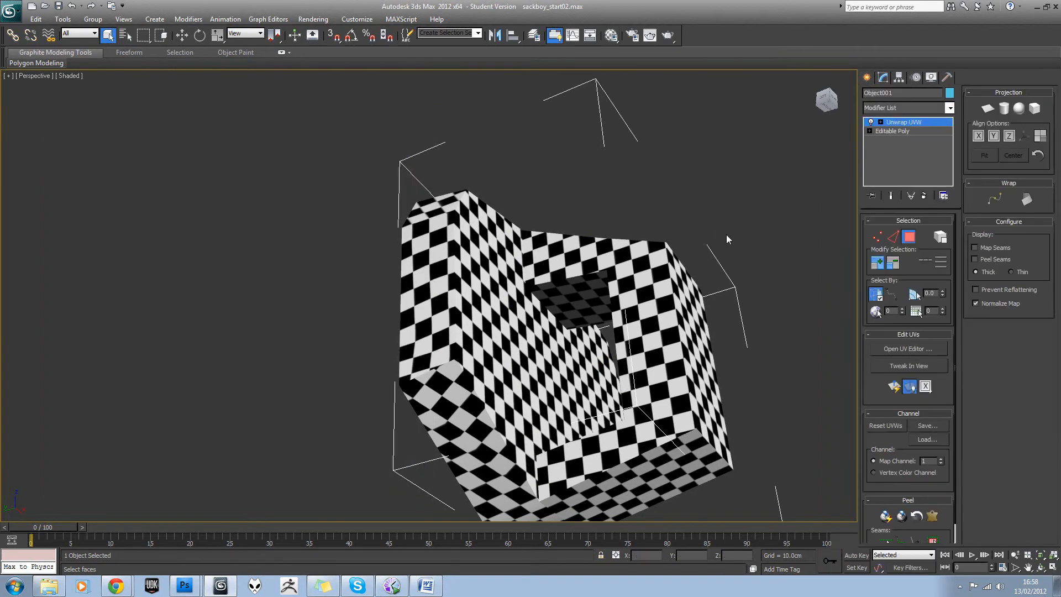
- Examine the checker pattern on the whole character, comparing the head, eyes, torso, arms, legs and zipper
scroll(765, 171, up, 4)
middle_drag(765, 171, 476, 282)
scroll(638, 241, down, 5)
scroll(476, 282, down, 3)
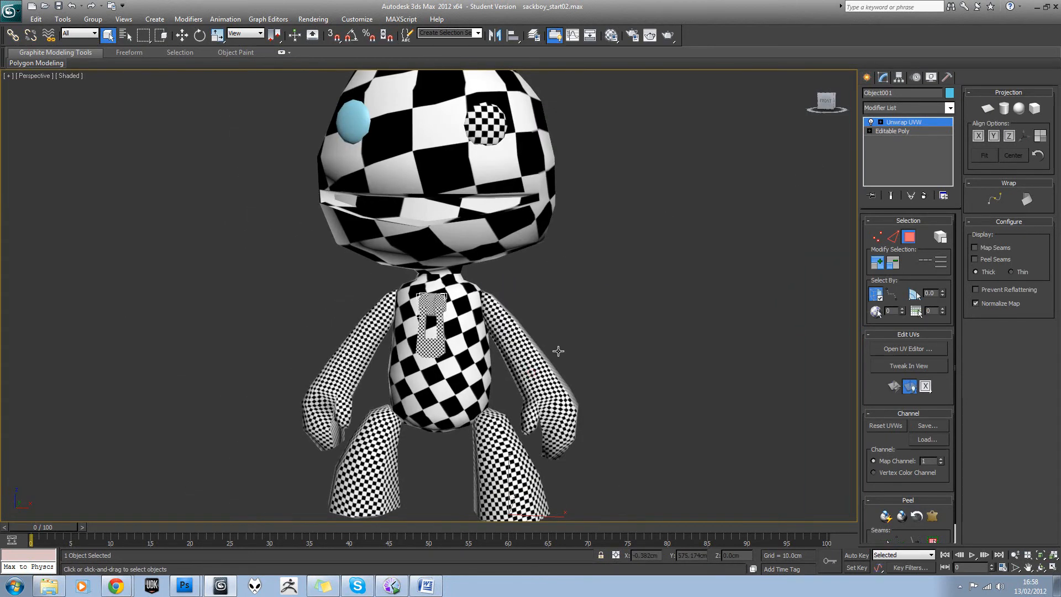
click(573, 372)
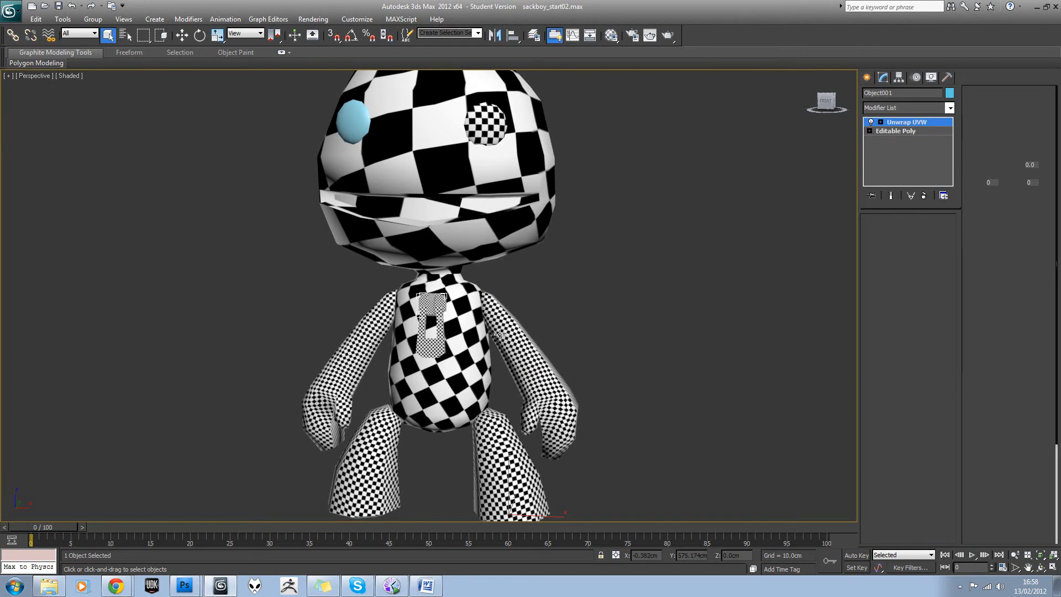
middle_drag(500, 334, 512, 301)
click(358, 341)
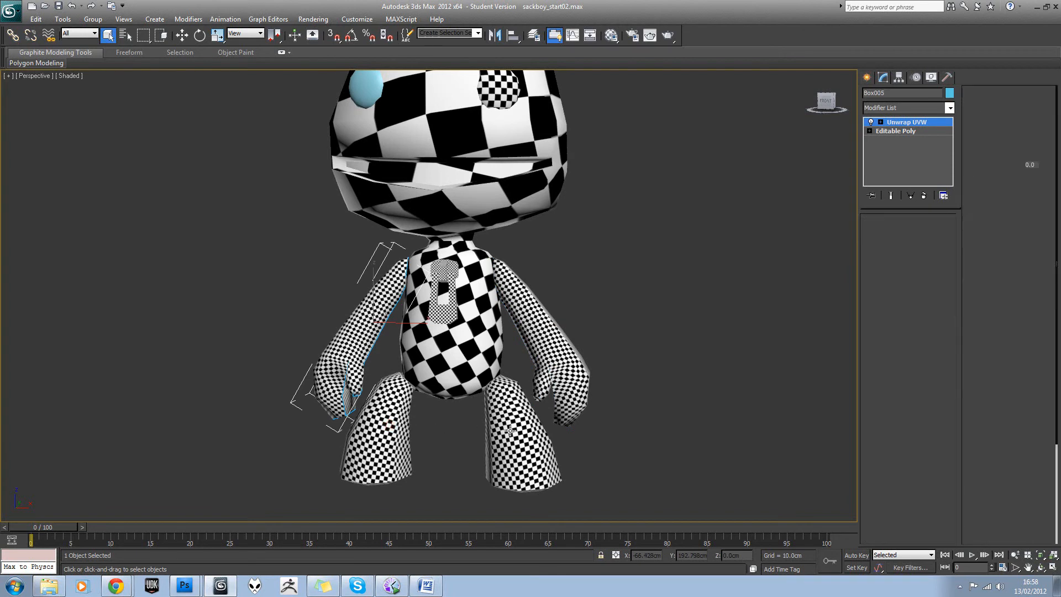
middle_drag(502, 154, 511, 251)
scroll(511, 251, down, 3)
scroll(511, 251, up, 3)
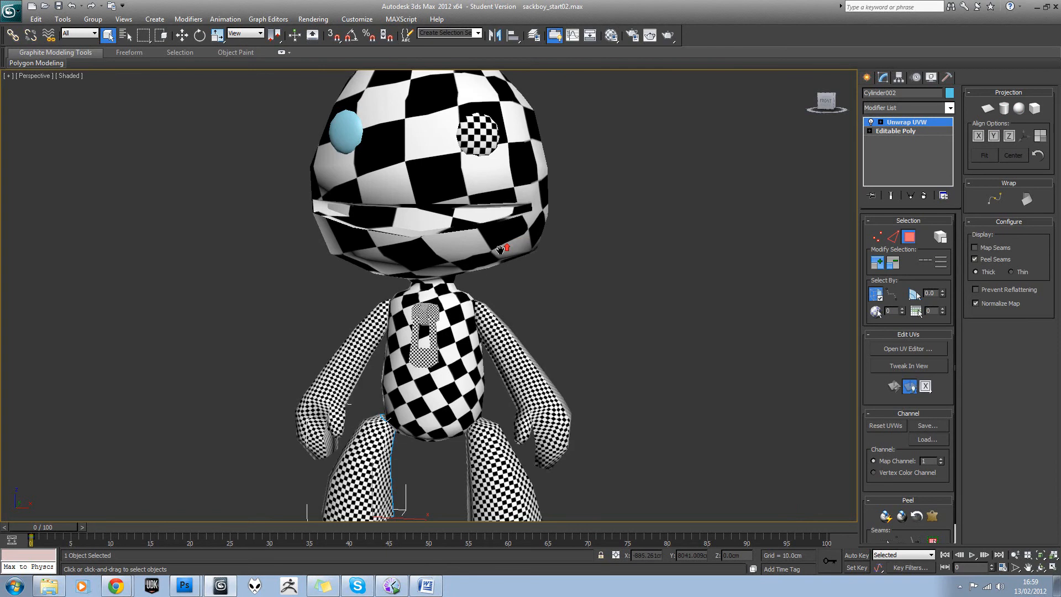
scroll(523, 313, down, 3)
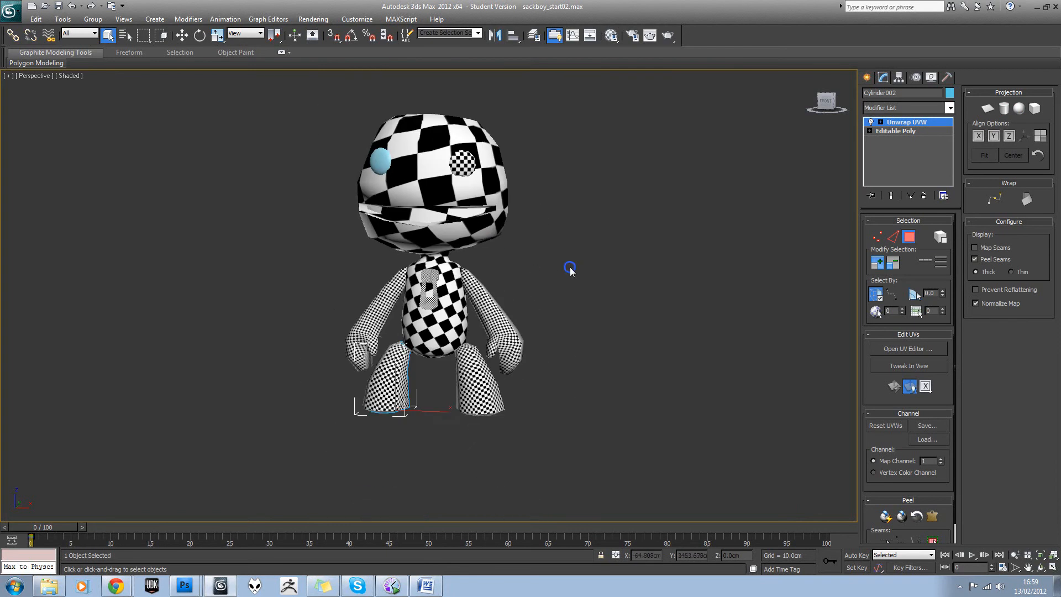
key(w)
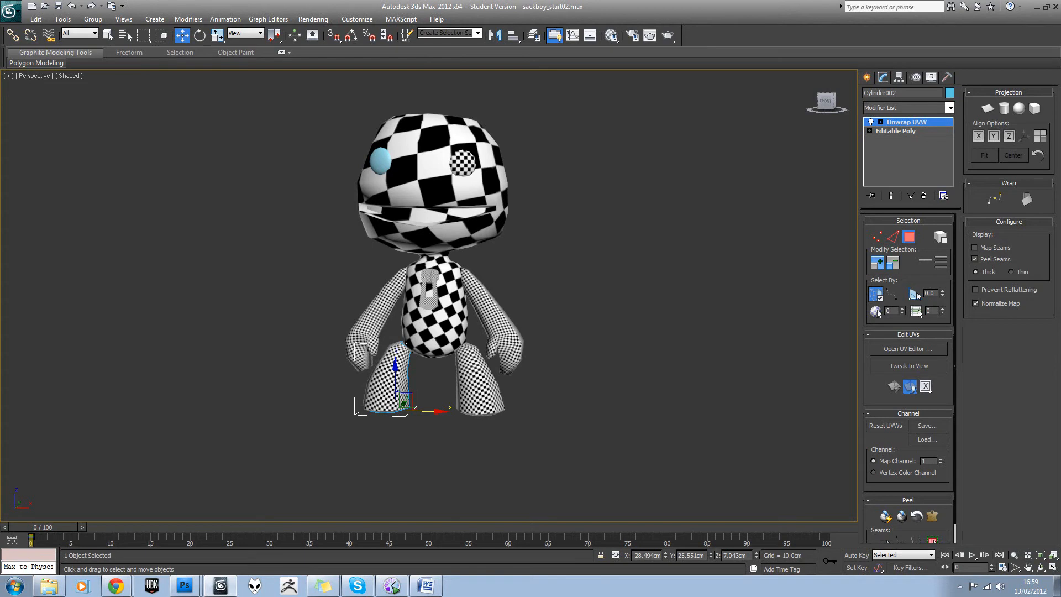
click(380, 160)
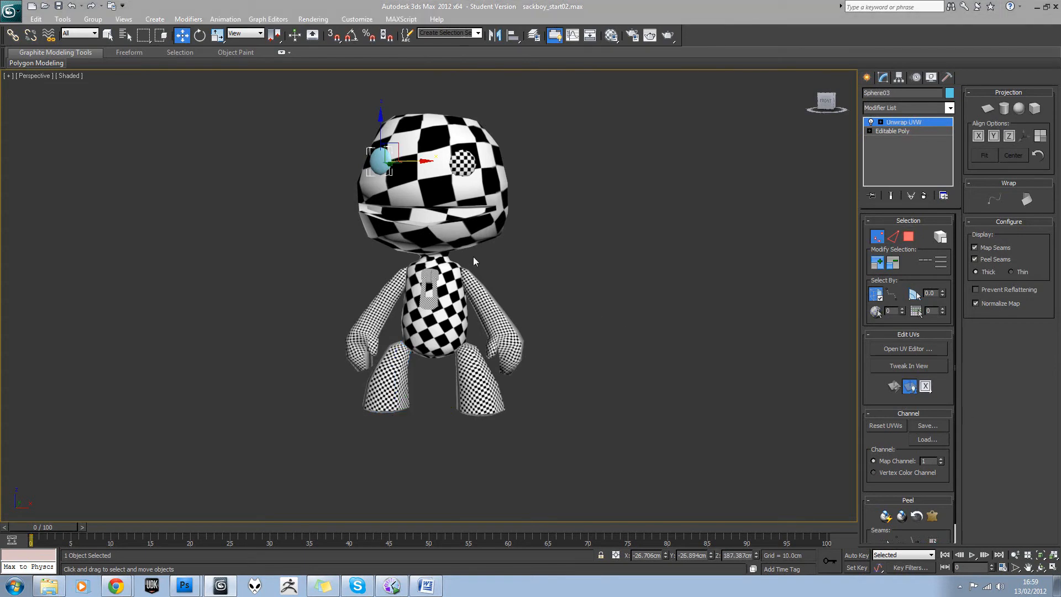
click(515, 257)
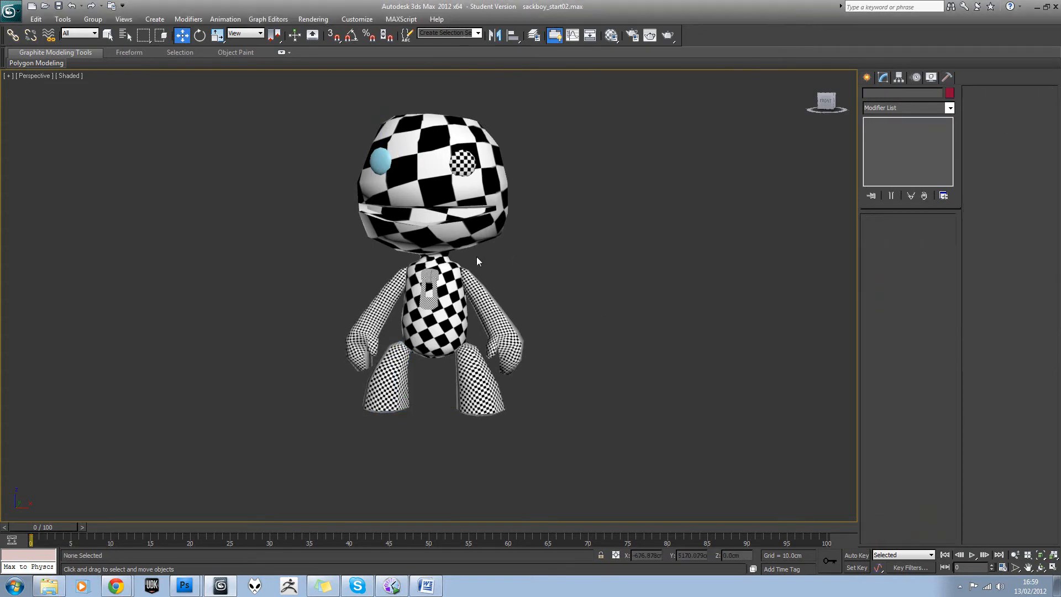
middle_drag(435, 258, 437, 275)
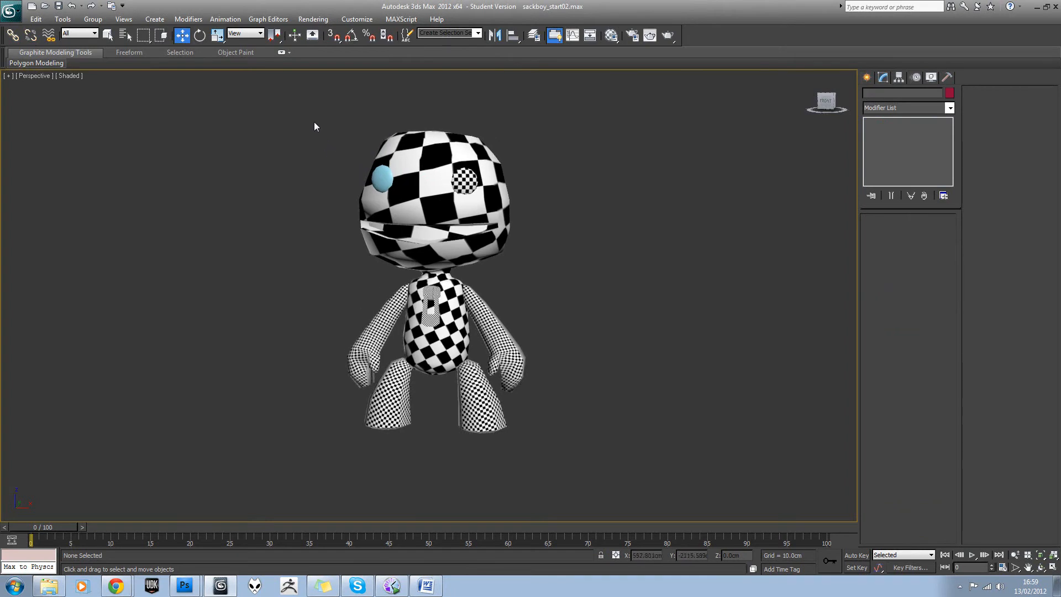
drag(310, 114, 564, 458)
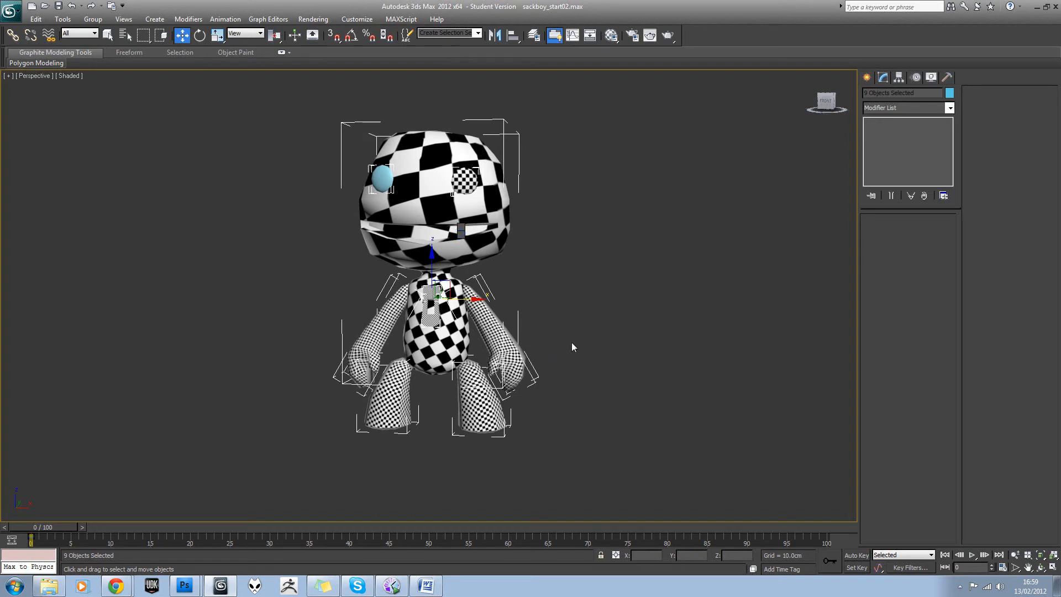
click(560, 325)
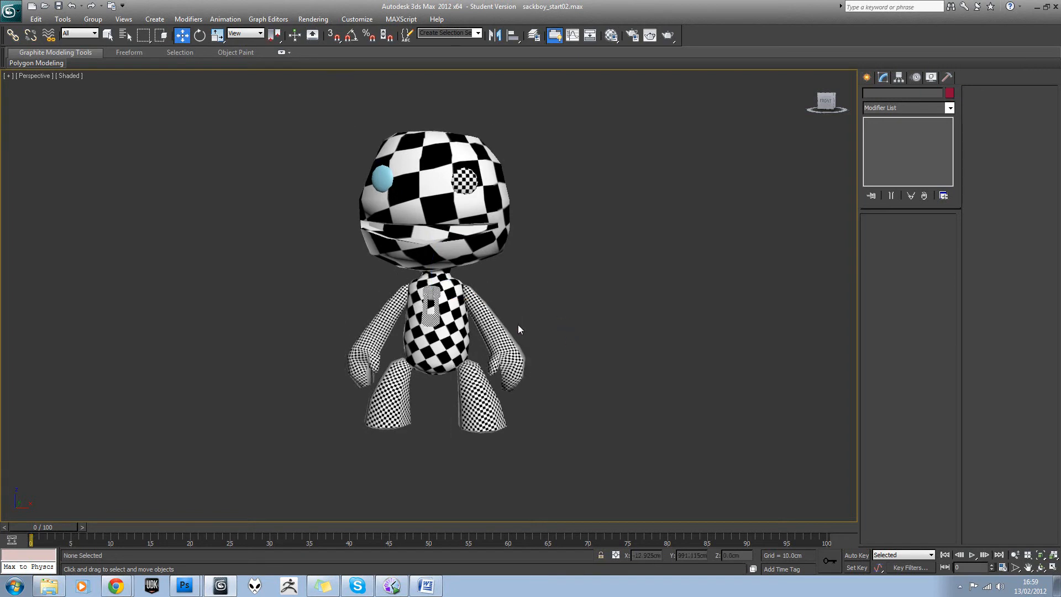
- Attach all eight other parts, from Sphere03 to Box04 in the attach list, to the Sphere01 object
click(451, 336)
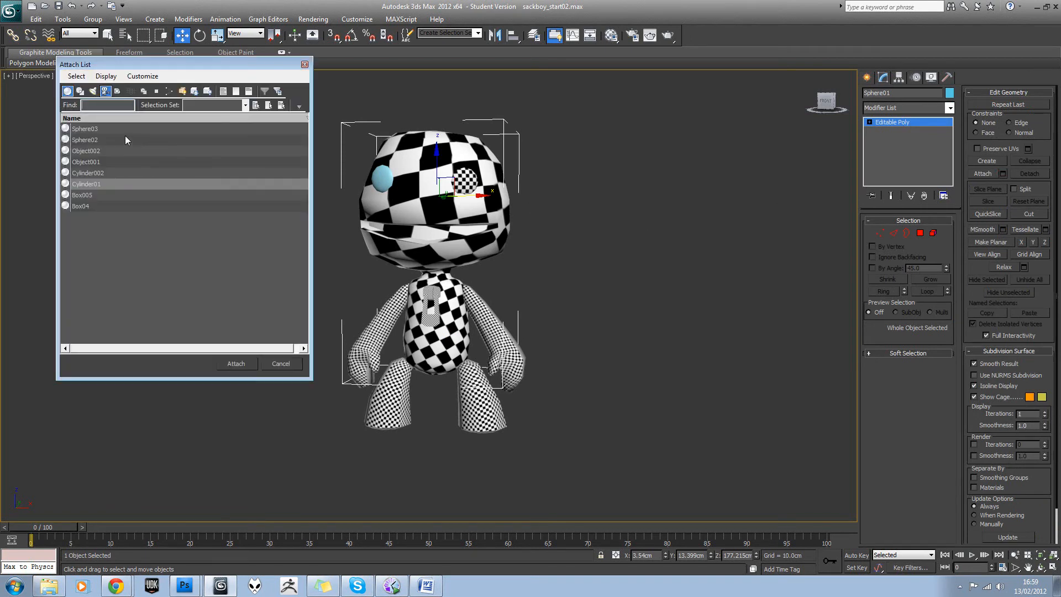
drag(112, 128, 131, 218)
click(236, 363)
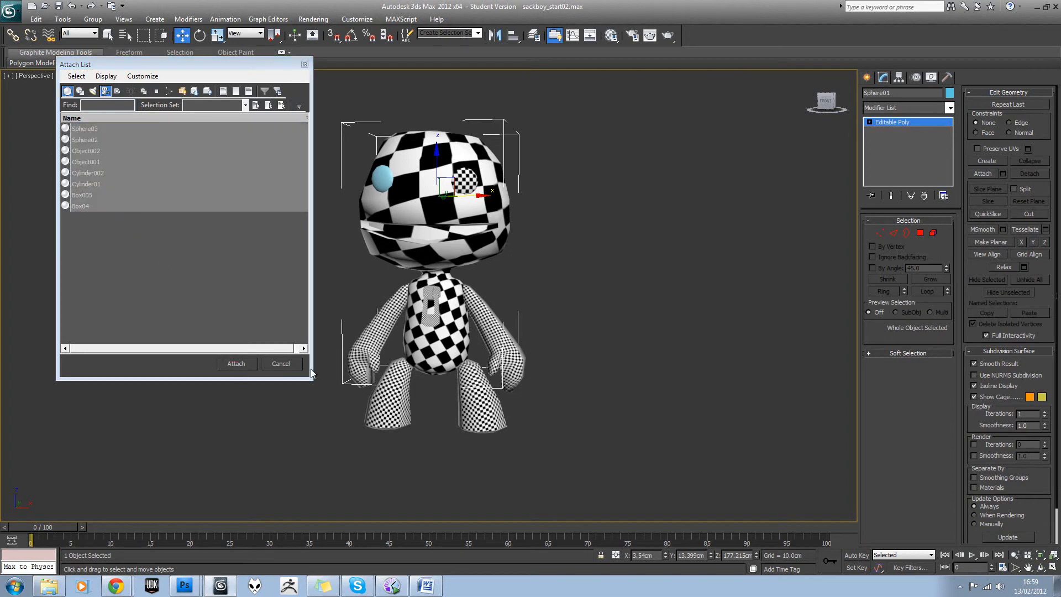
drag(476, 198, 432, 198)
right_click(431, 198)
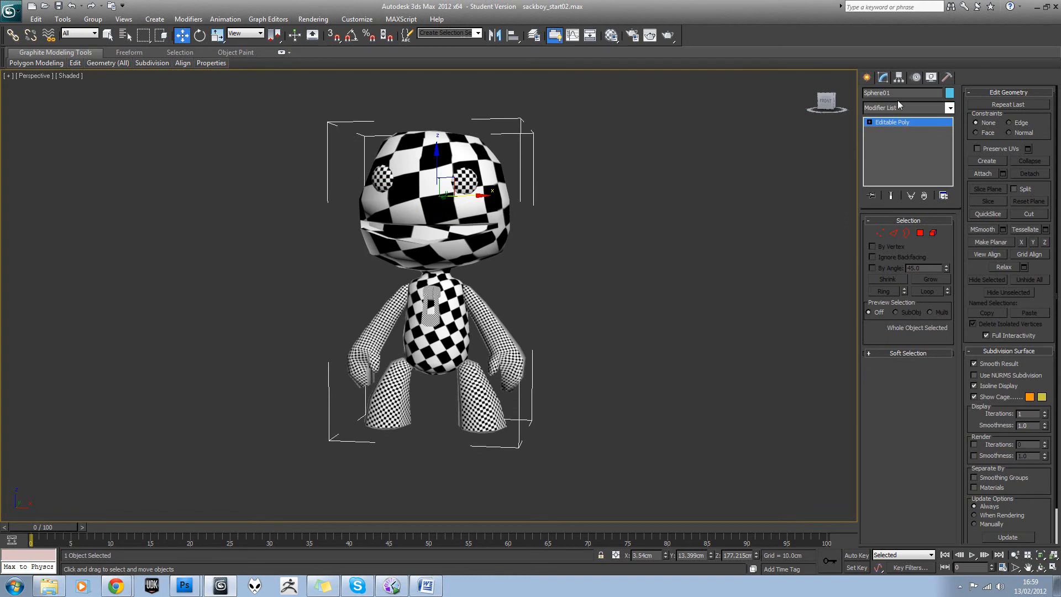
- Rename the combined object TA_sackboy and add an Unwrap UVW modifier to it
drag(898, 92, 825, 94)
text(TA_)
click(950, 108)
key(u)
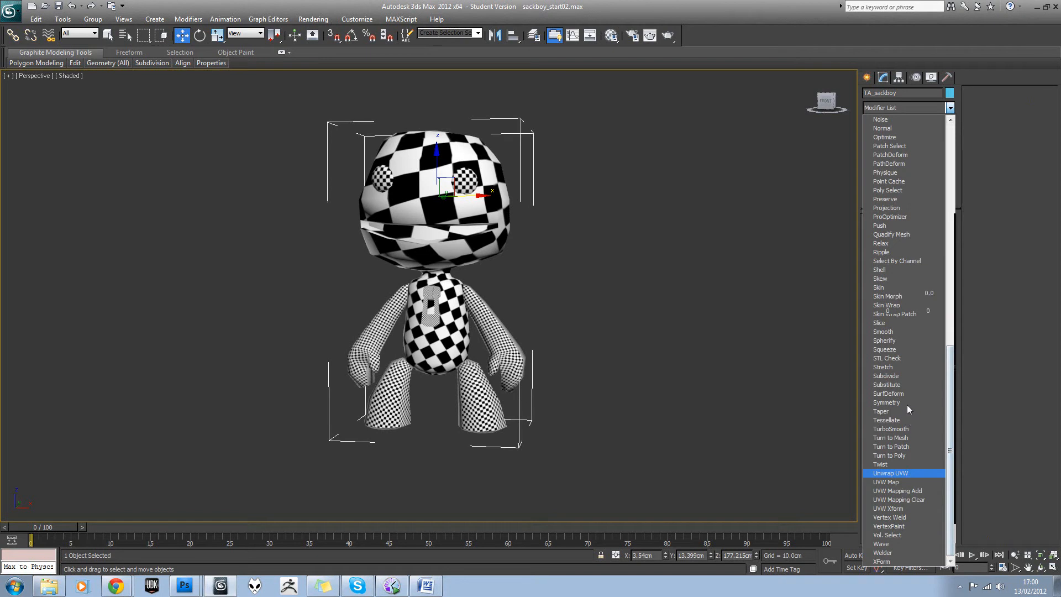
key(Return)
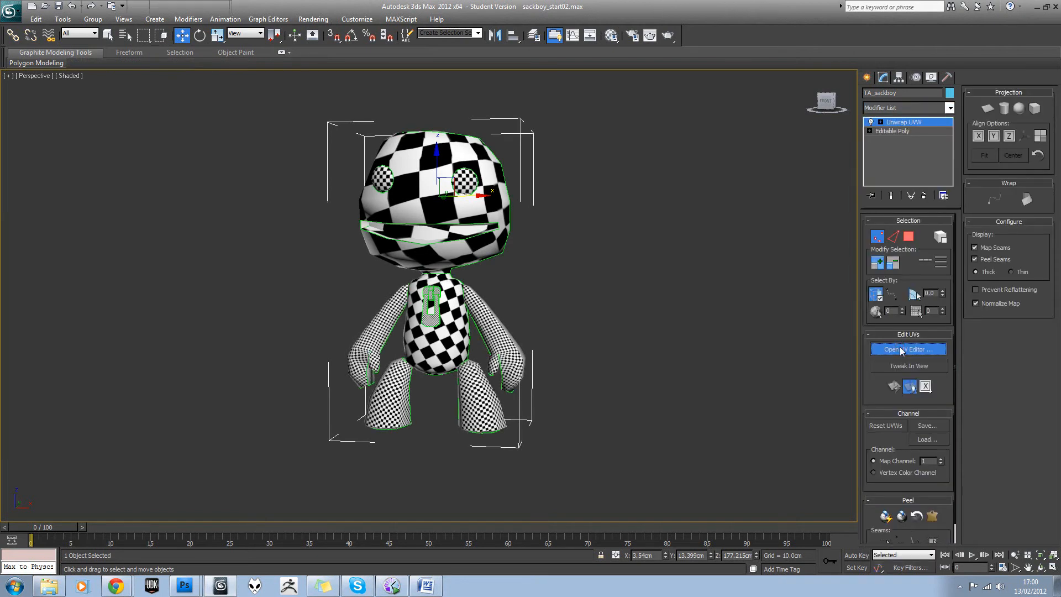
- Open the UV editor for TA_sackboy and place its window beside the character so the model stays visible
click(900, 349)
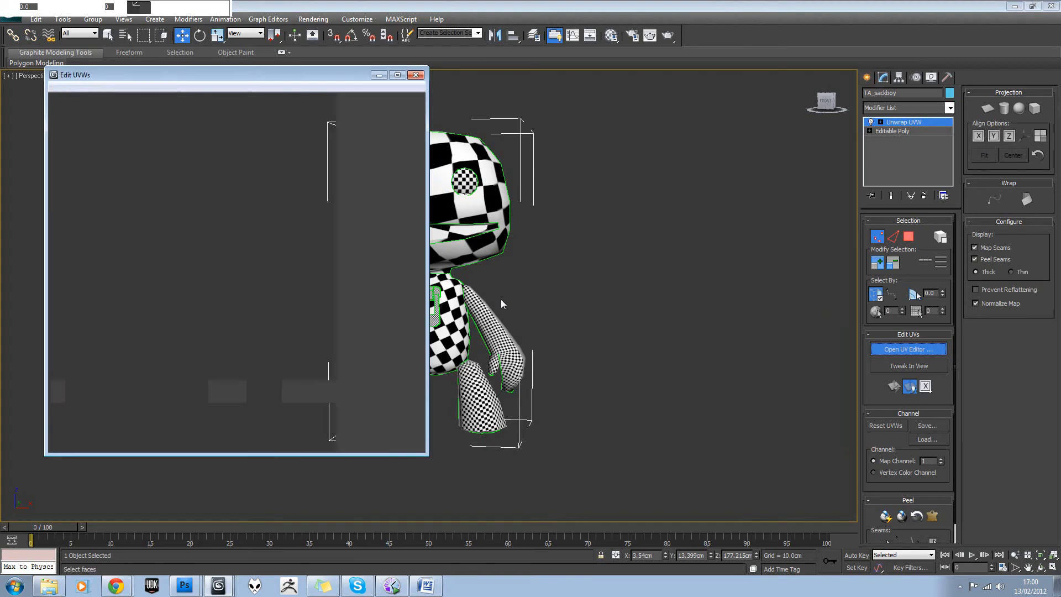
scroll(218, 240, down, 5)
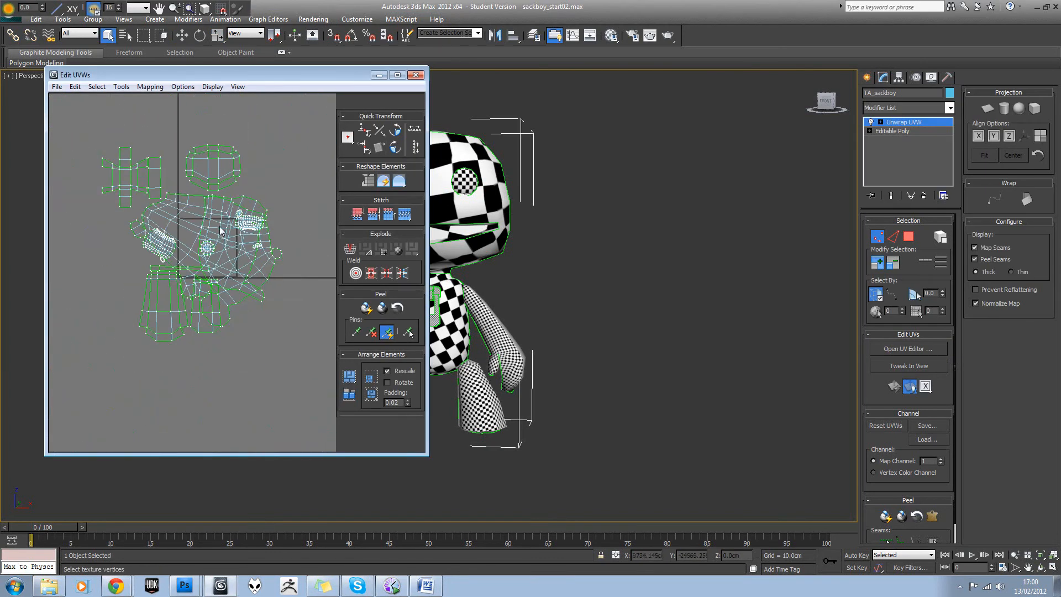
drag(198, 72, 713, 98)
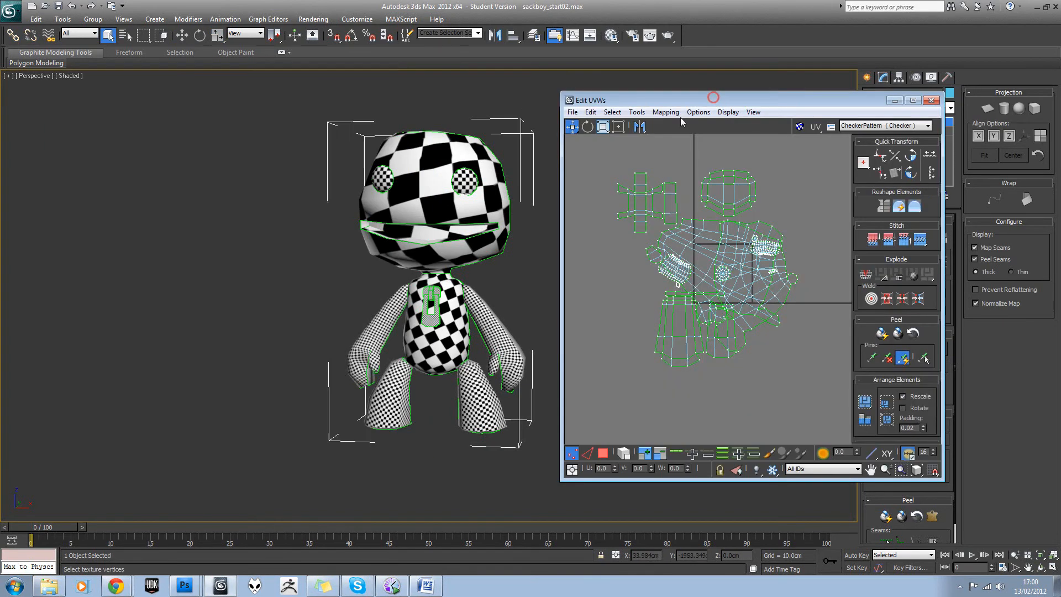
middle_drag(456, 178, 454, 176)
- Select the arm's UV island as a whole element and move it out of the overlapping islands, left of the UV square
click(603, 453)
click(624, 453)
click(668, 358)
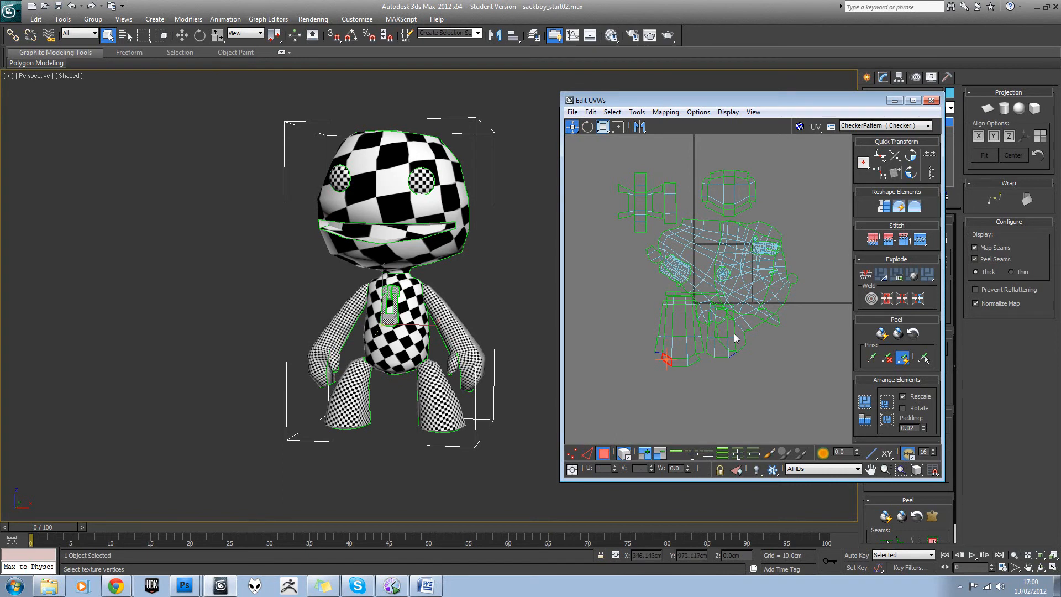
middle_drag(733, 336, 694, 354)
click(729, 313)
scroll(708, 300, down, 2)
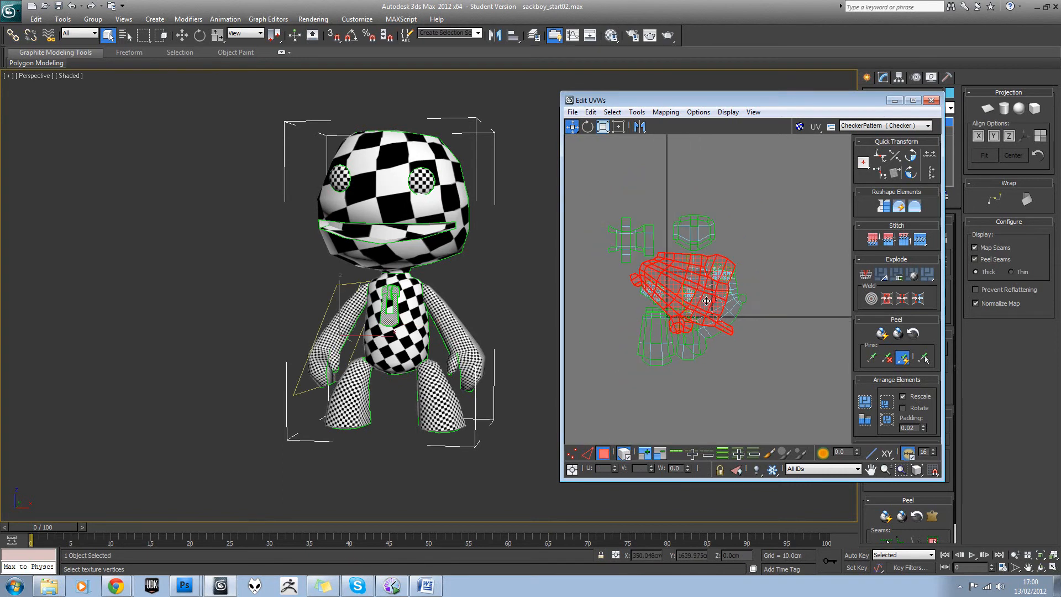
drag(707, 300, 569, 346)
middle_drag(421, 284, 430, 274)
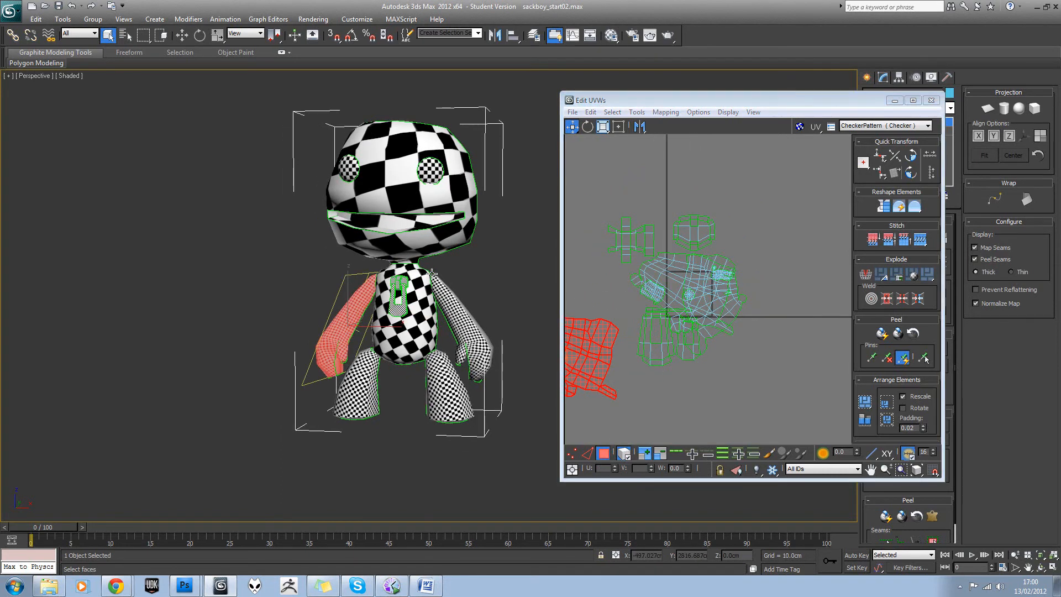
- Move the second arm's UV island left of the UV square and two of the zip's islands above it, clear of the overlap
click(679, 280)
scroll(679, 280, down, 3)
drag(679, 280, 657, 222)
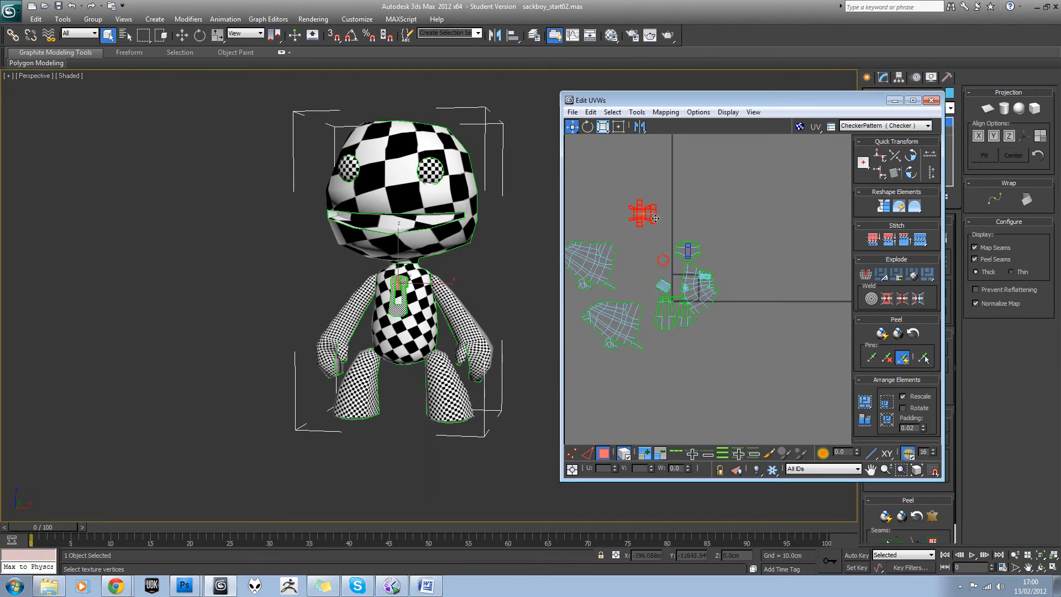
click(688, 256)
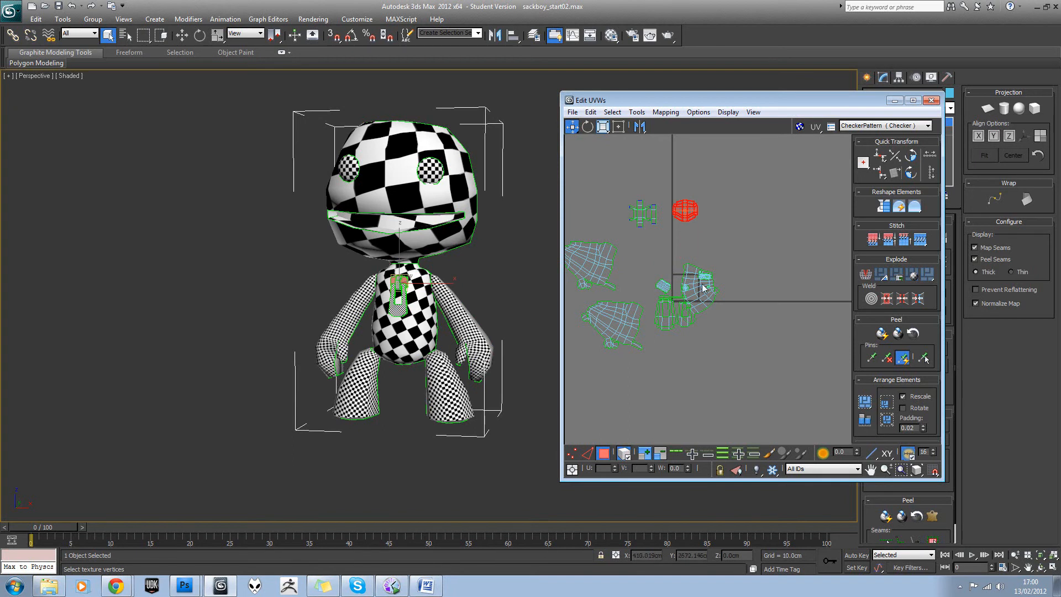
- Select the head and body as one whole element and move its UV islands out to the upper right of the UV square
click(423, 315)
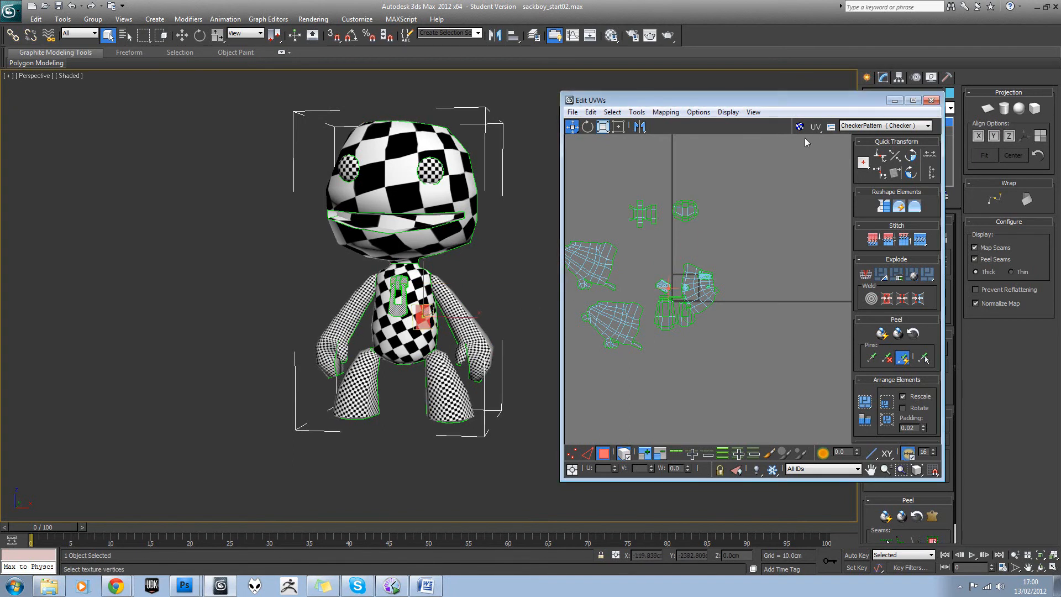
drag(821, 102, 772, 95)
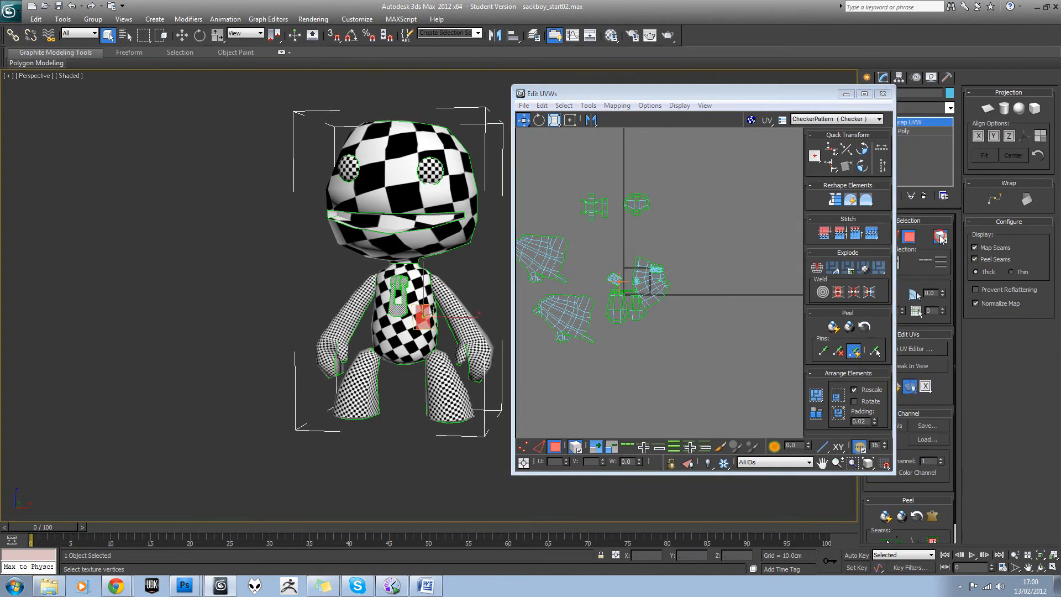
double_click(417, 327)
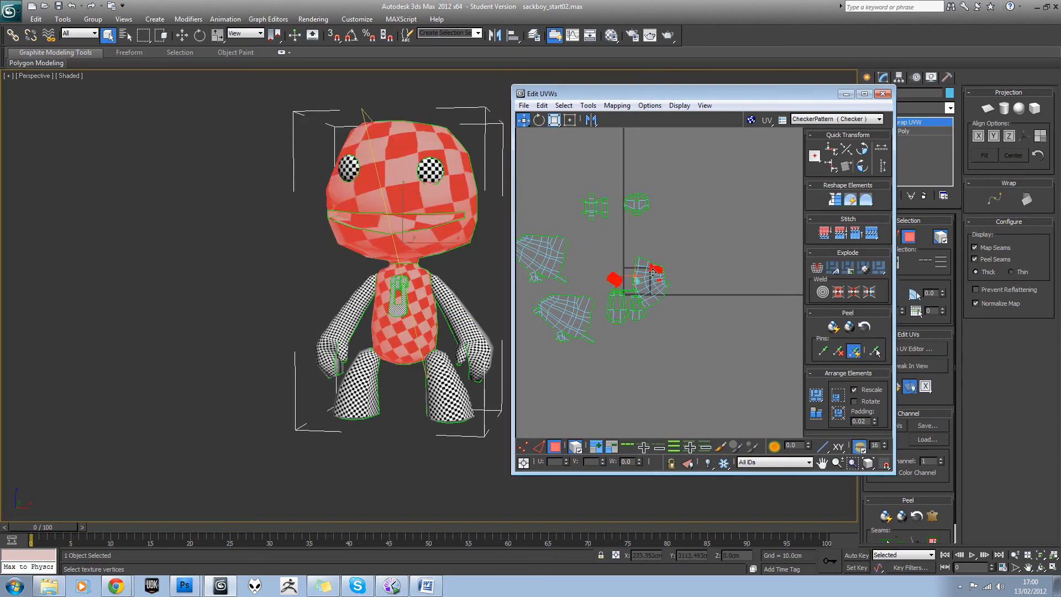
drag(658, 272, 750, 222)
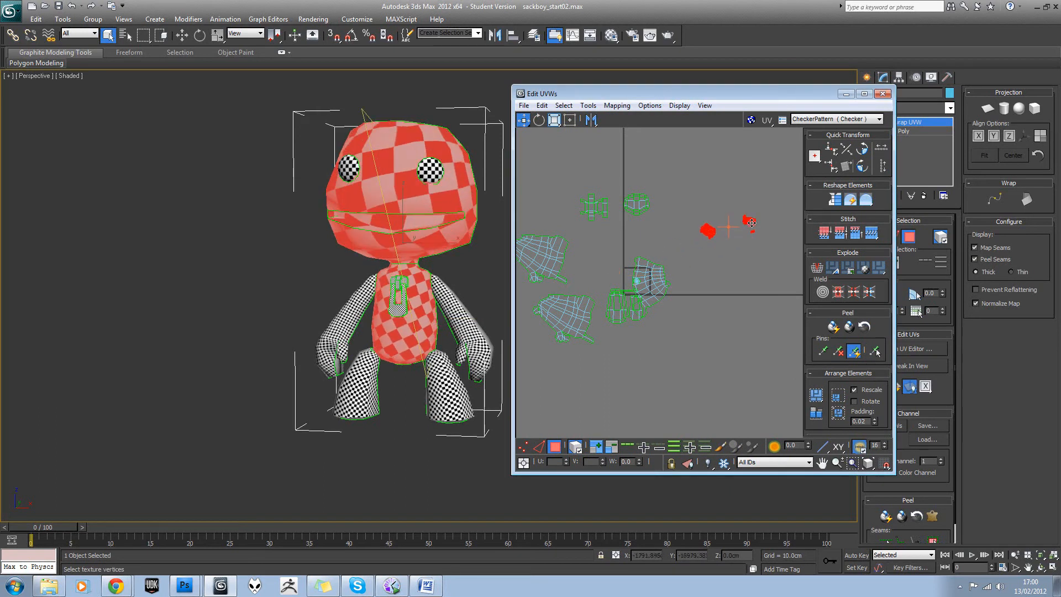
- Separate the two leg UV islands, placing one right of the UV square and the other below it
click(702, 283)
click(640, 281)
drag(644, 283, 746, 298)
click(648, 277)
drag(666, 297, 703, 373)
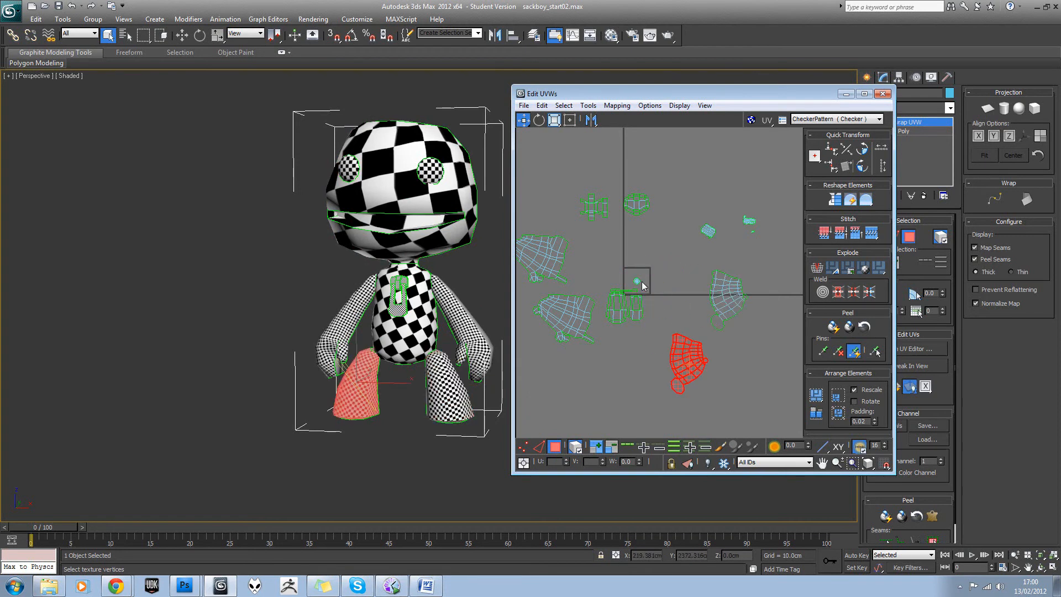
- Move both eye UV islands out of the UV square and the zip pull's islands just below it
click(638, 281)
click(639, 282)
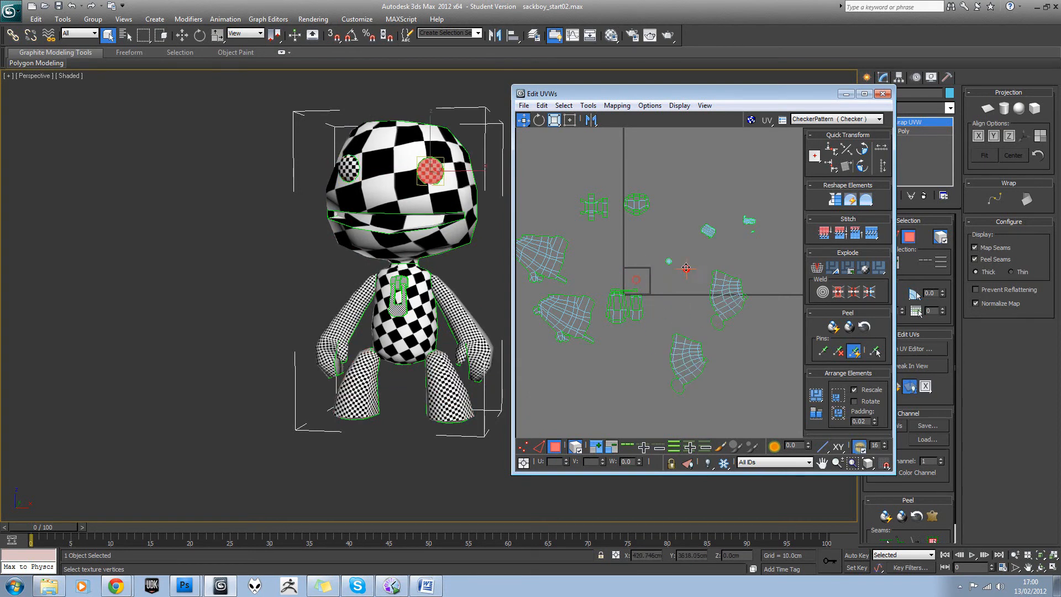
mouse_move(638, 282)
mouse_down()
mouse_move(682, 276)
mouse_move(654, 289)
mouse_up()
drag(608, 336, 608, 336)
drag(624, 319, 636, 341)
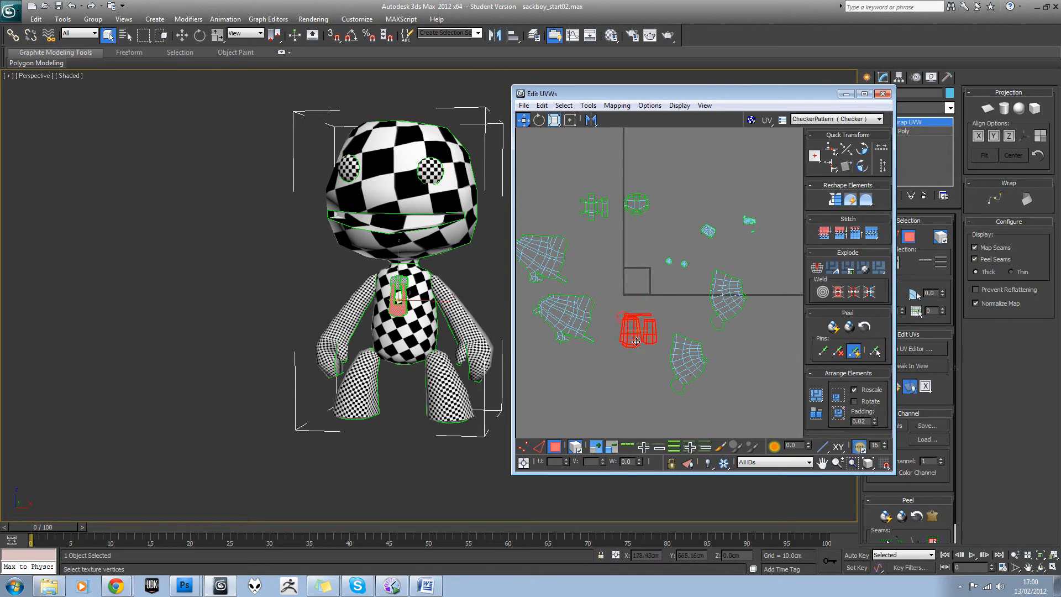
- Check which UV islands belong to the head and body, the arm and the leg by selecting those parts on the model
click(629, 283)
click(412, 236)
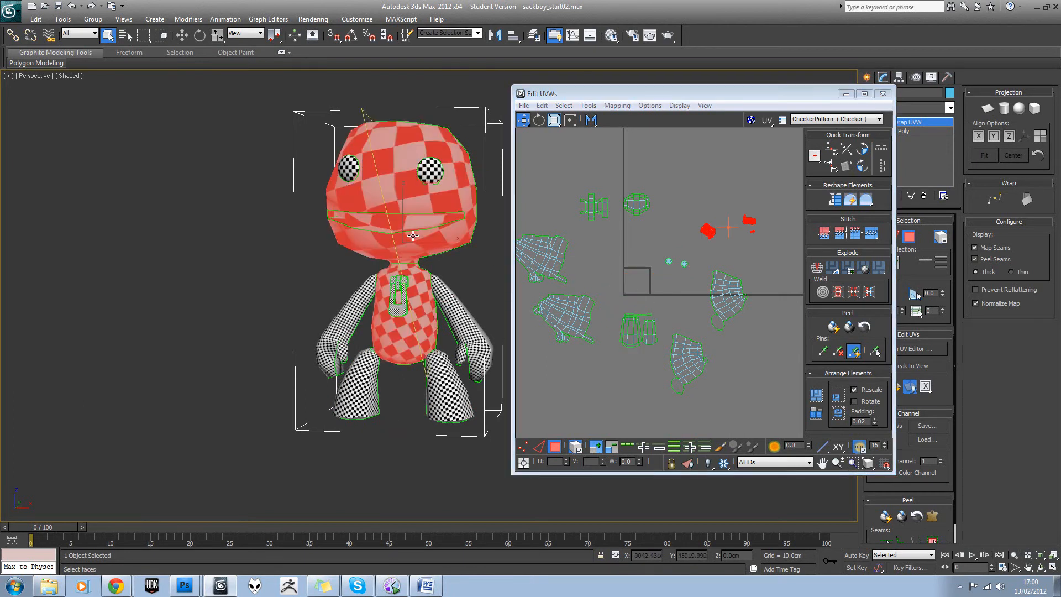
click(453, 310)
click(436, 381)
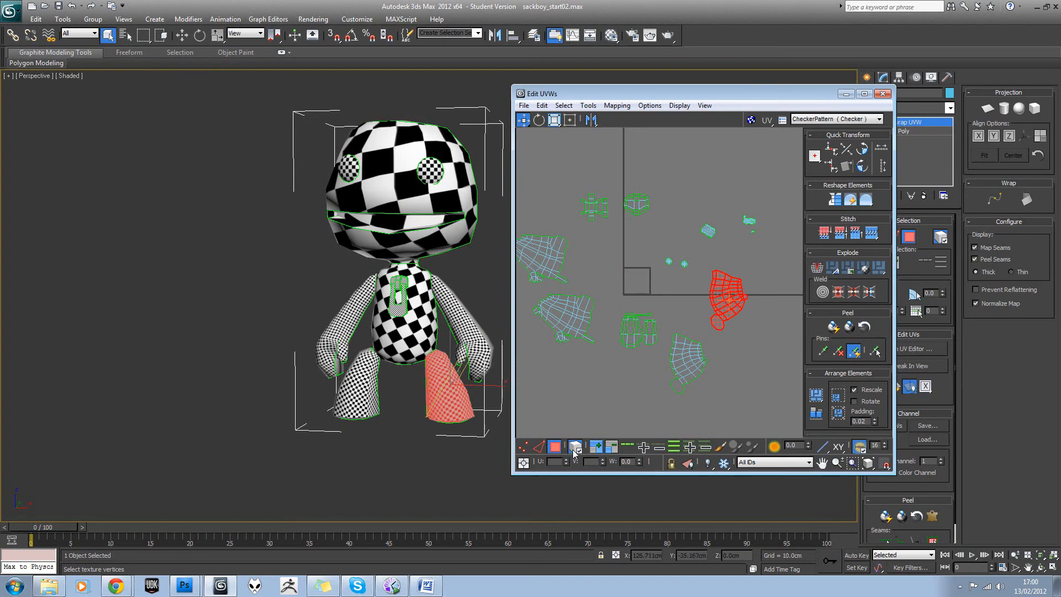
click(642, 287)
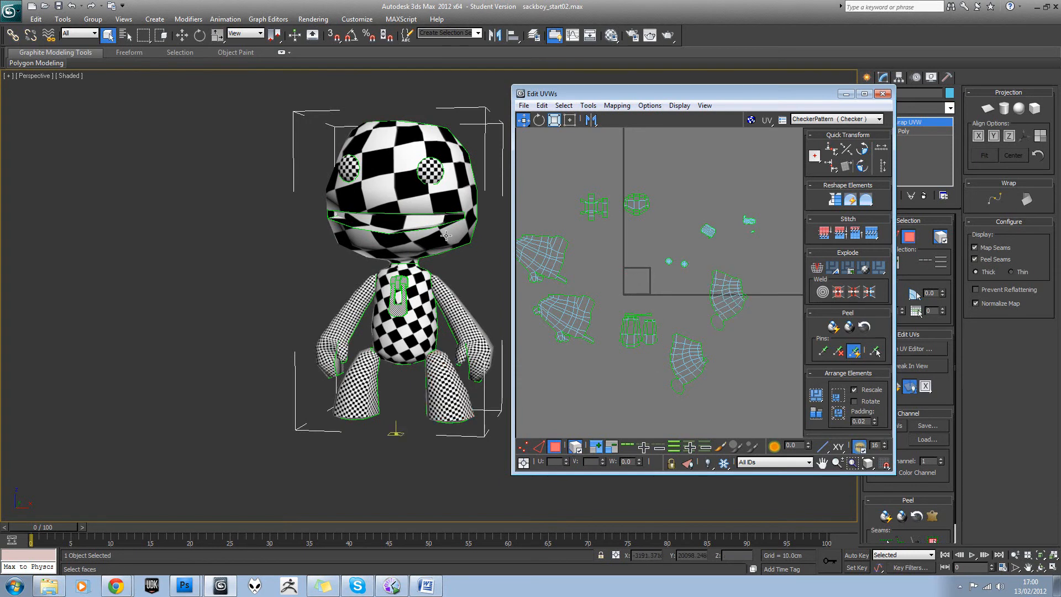
- Place the body's UV island right of the head's island and the inner mouth island directly above the head's
alt+middle_drag(439, 235, 406, 210)
scroll(406, 210, up, 4)
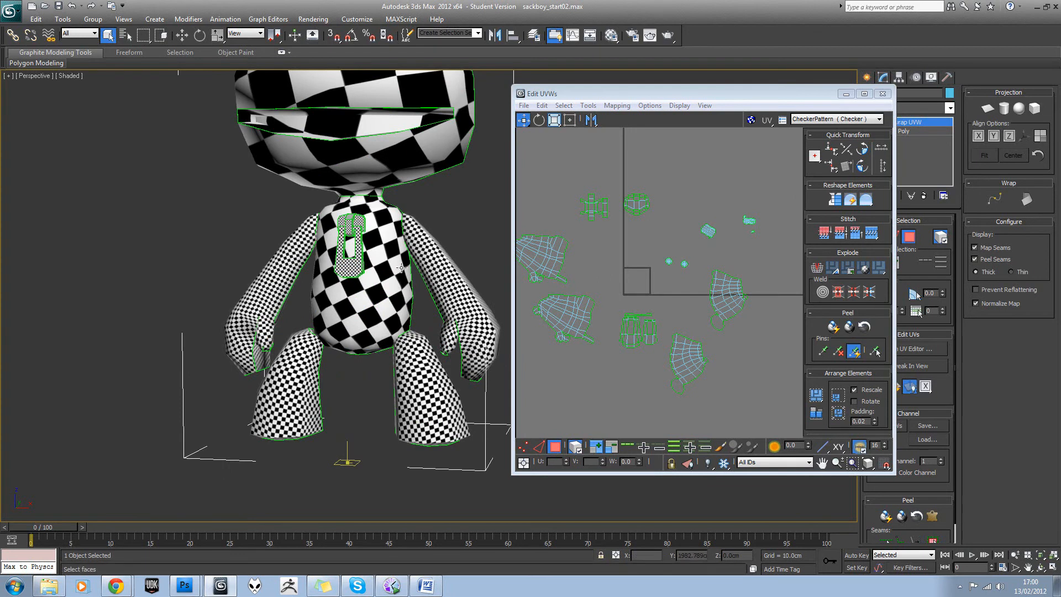
click(664, 261)
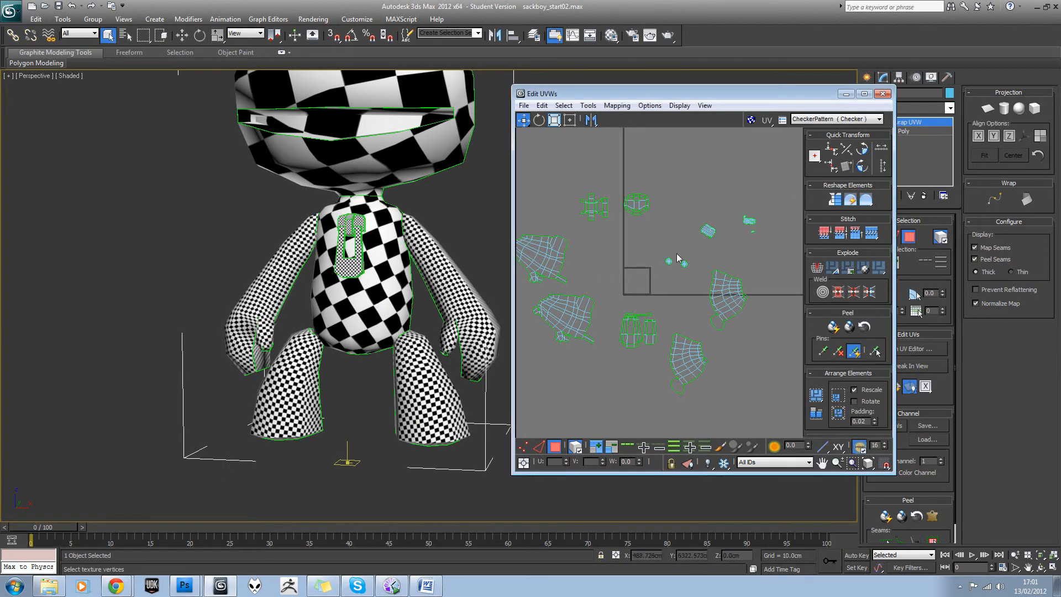
scroll(688, 240, up, 5)
click(616, 260)
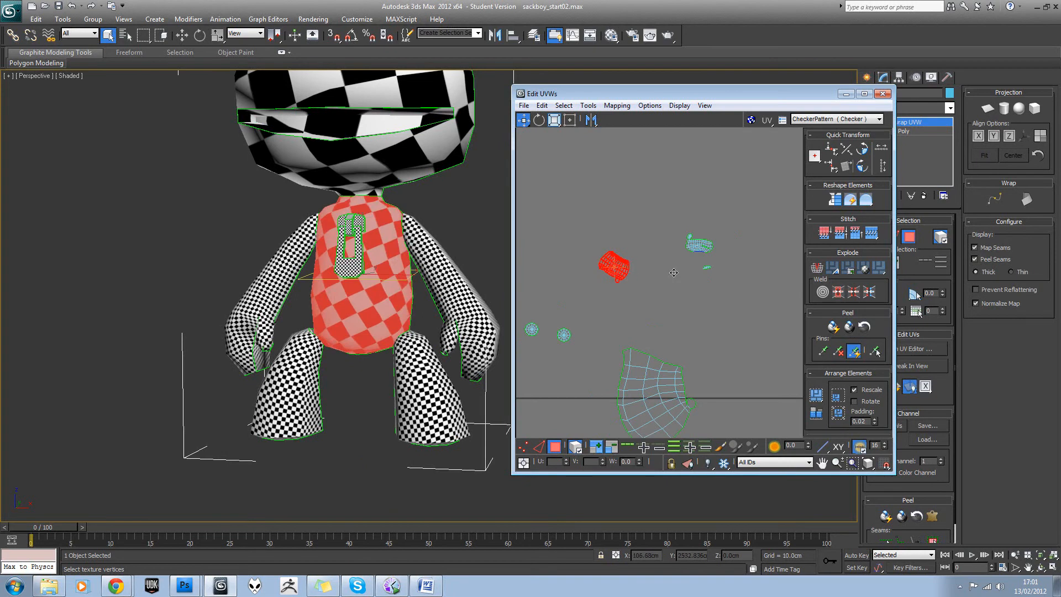
drag(615, 260, 685, 191)
scroll(717, 286, up, 4)
click(708, 257)
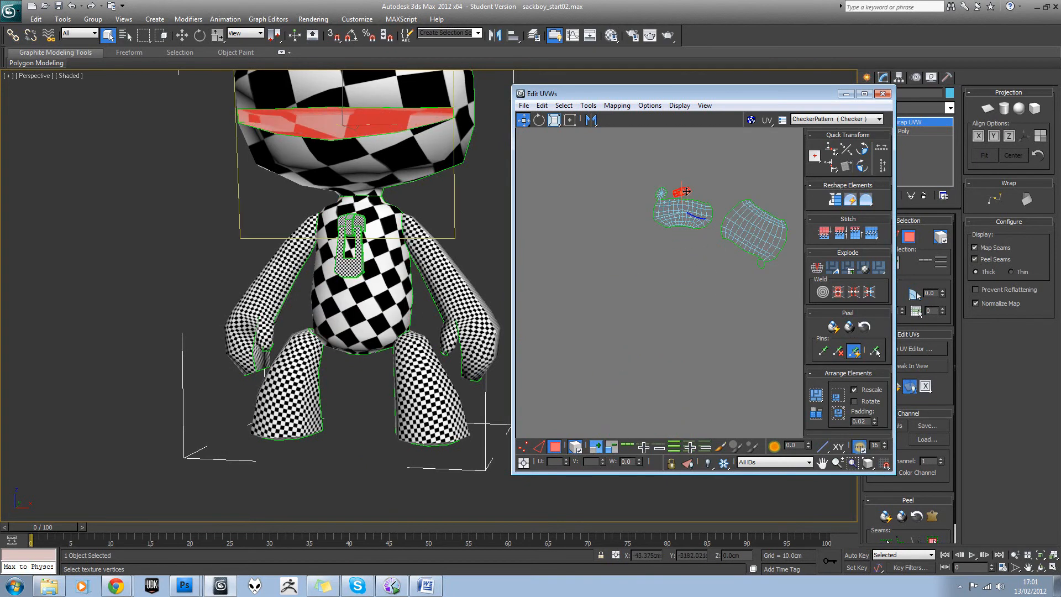
click(722, 180)
- Place the two leg UV islands side by side and scale both down together until their checker squares match the head's
scroll(703, 194, down, 4)
middle_drag(405, 167, 382, 228)
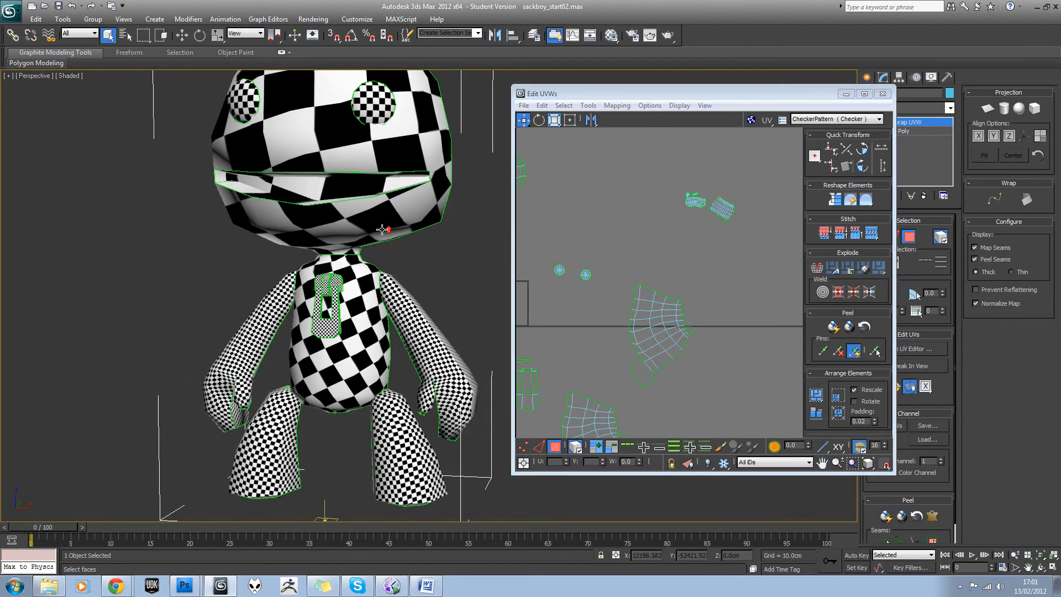
scroll(632, 310, down, 2)
click(629, 347)
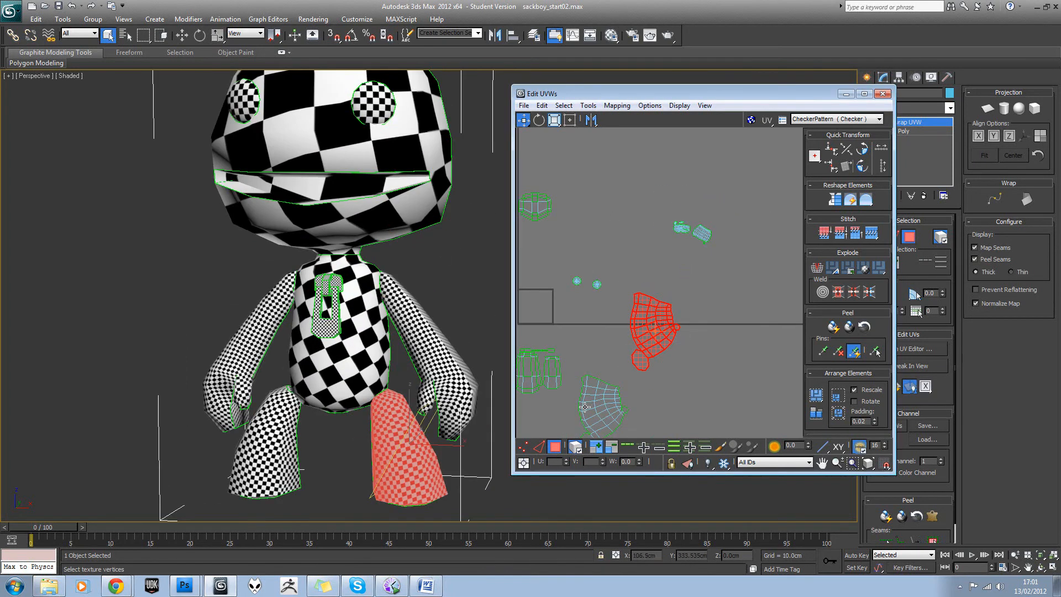
drag(584, 407, 688, 325)
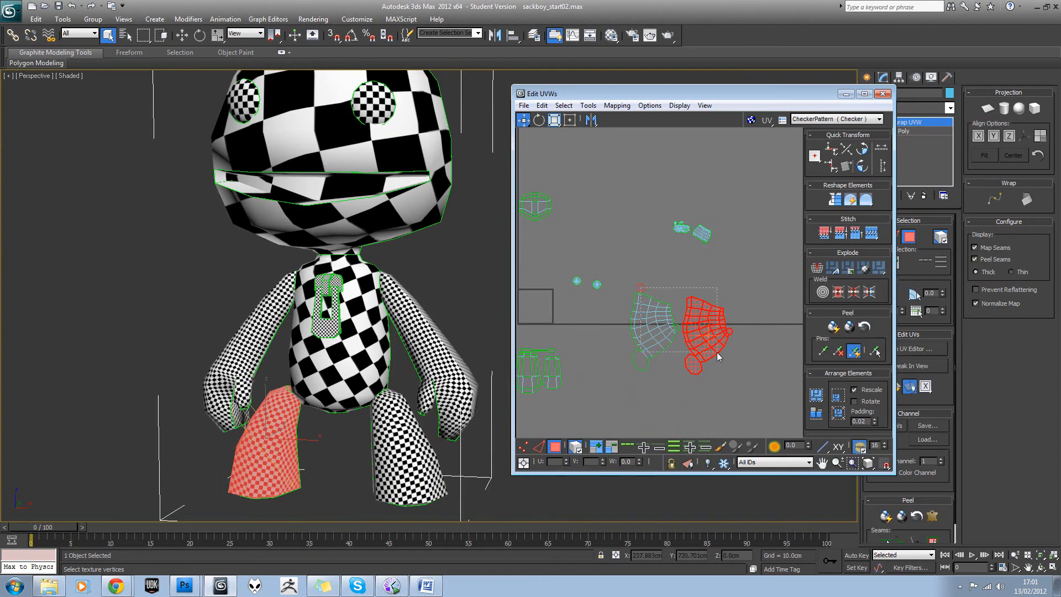
drag(717, 356, 718, 357)
click(555, 119)
drag(650, 319, 668, 417)
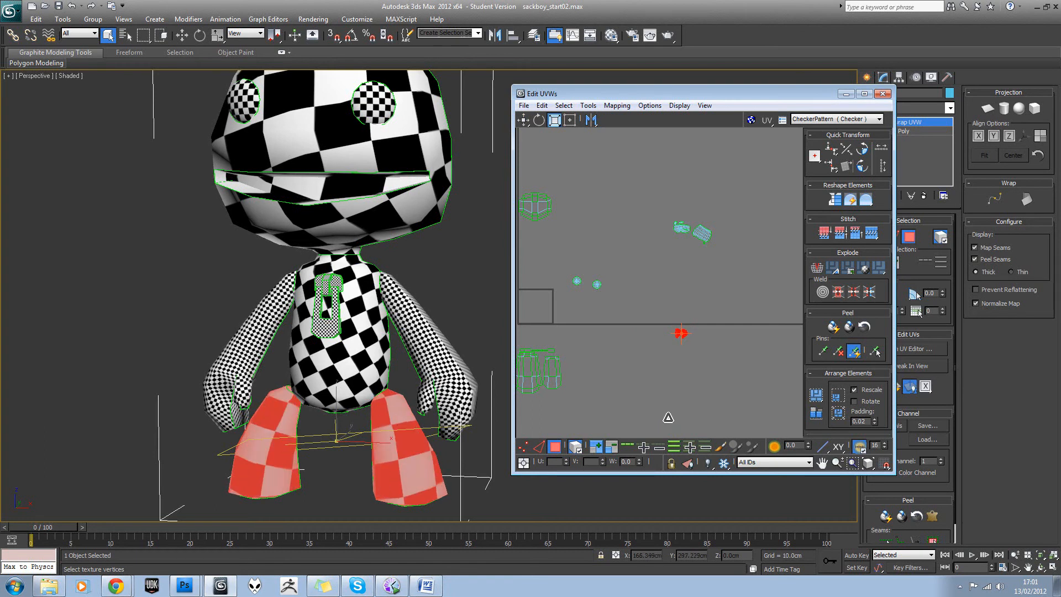
- Move the two scaled leg UV islands up beneath the head's island
click(684, 322)
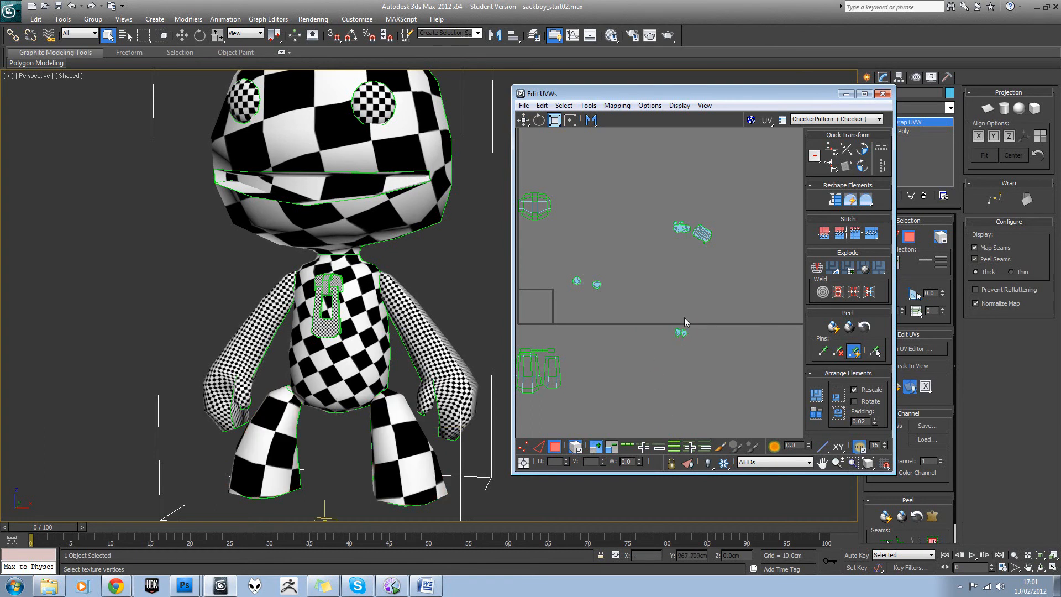
key(w)
click(680, 332)
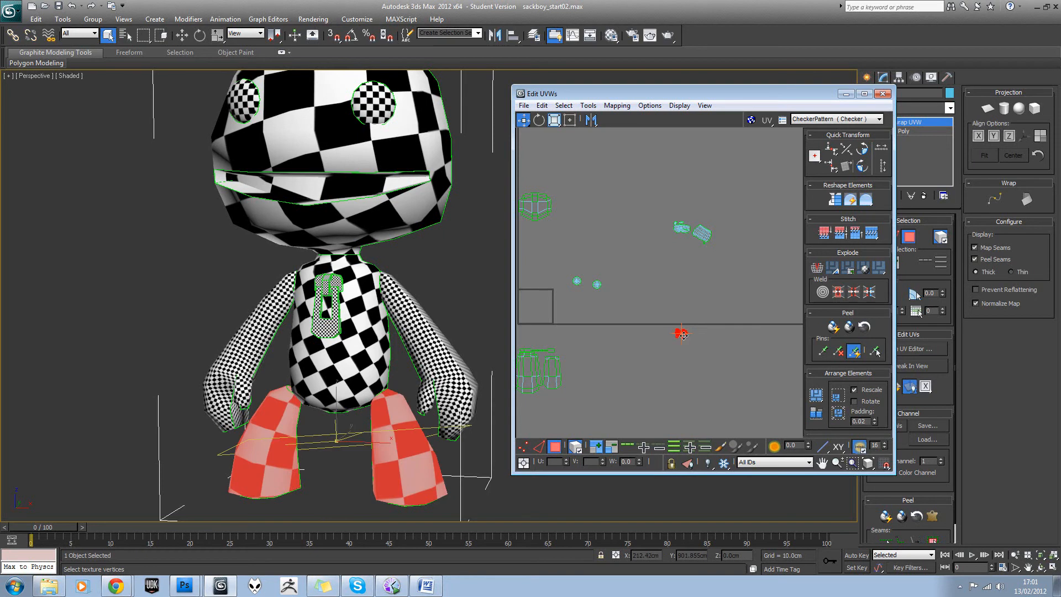
drag(682, 330, 688, 241)
click(685, 260)
- Select both eye UV islands and scale them down until their checker squares match the head's
middle_drag(642, 258, 709, 246)
drag(615, 302, 615, 302)
key(r)
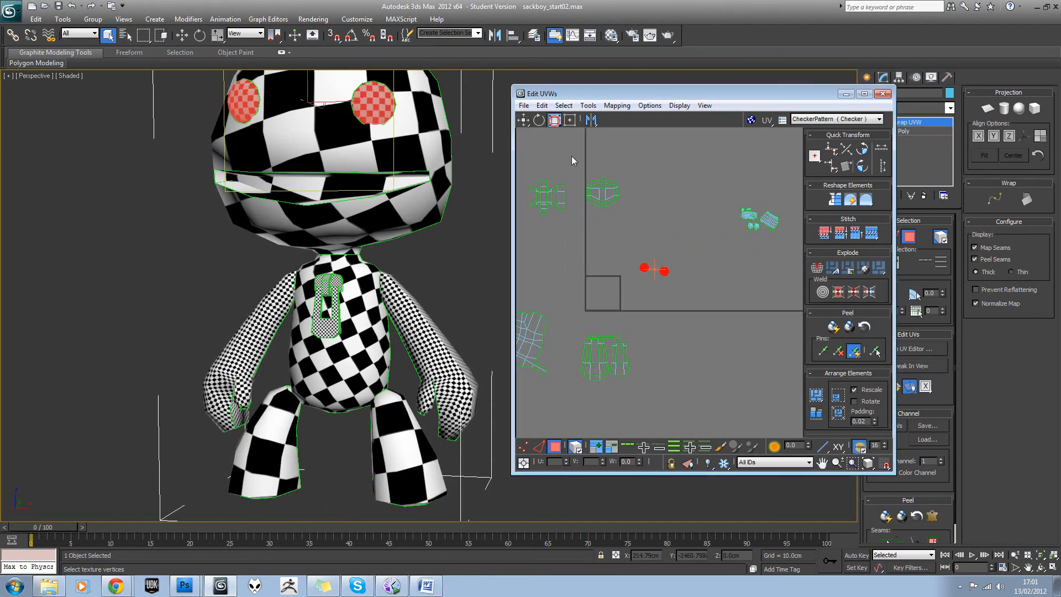
drag(661, 270, 666, 351)
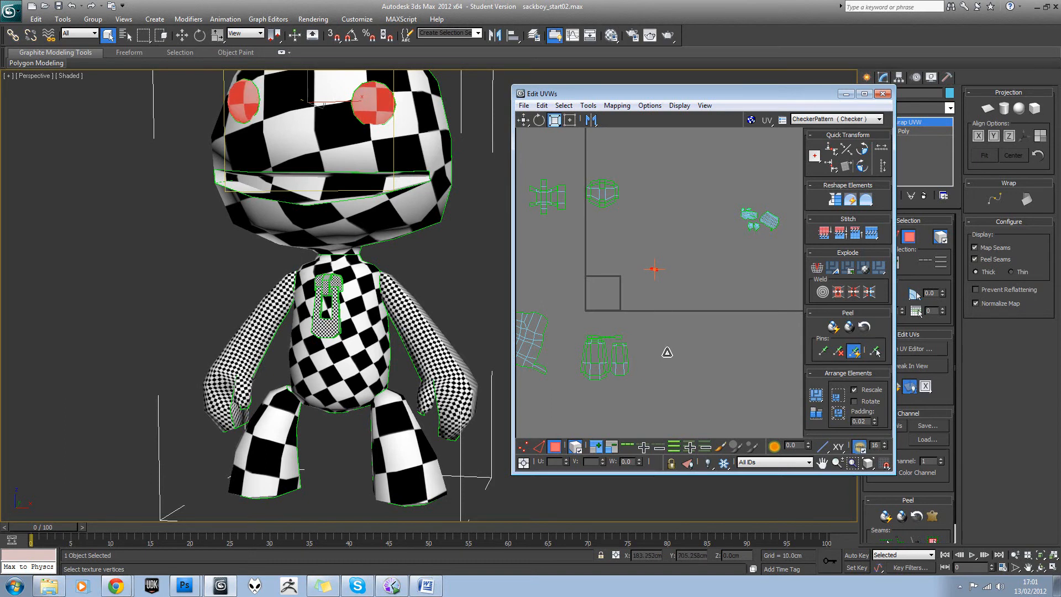
- Move the two scaled eye UV islands next to the head and leg islands
right_click(673, 298)
click(678, 308)
drag(657, 271, 743, 225)
click(731, 268)
- Select the zip pull's UV islands below the UV square and scale them down until their checker squares match the body's
middle_drag(603, 269, 640, 230)
drag(689, 277, 688, 283)
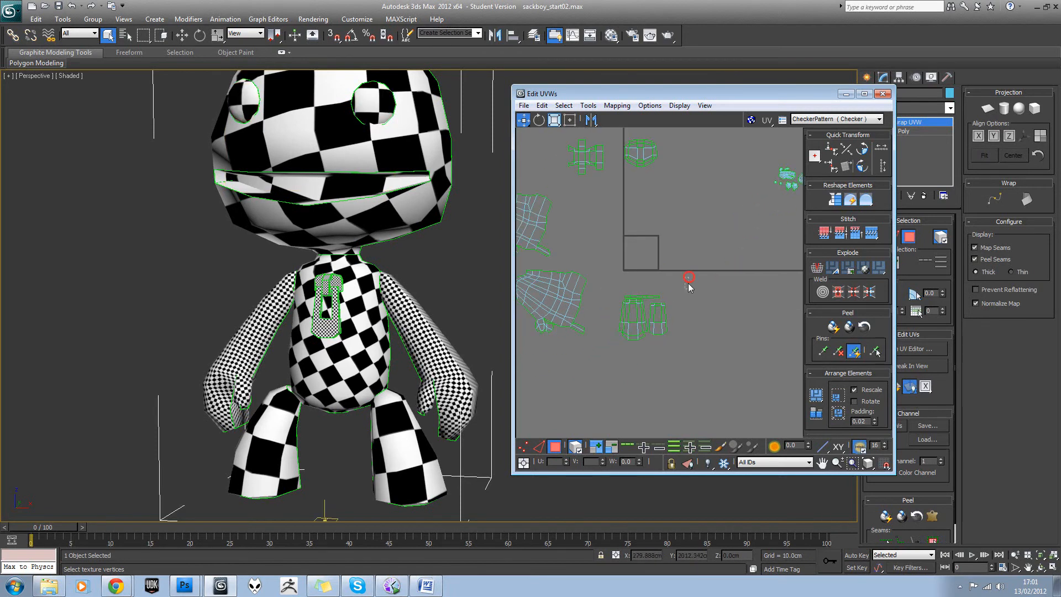
drag(624, 357, 646, 435)
click(554, 120)
key(q)
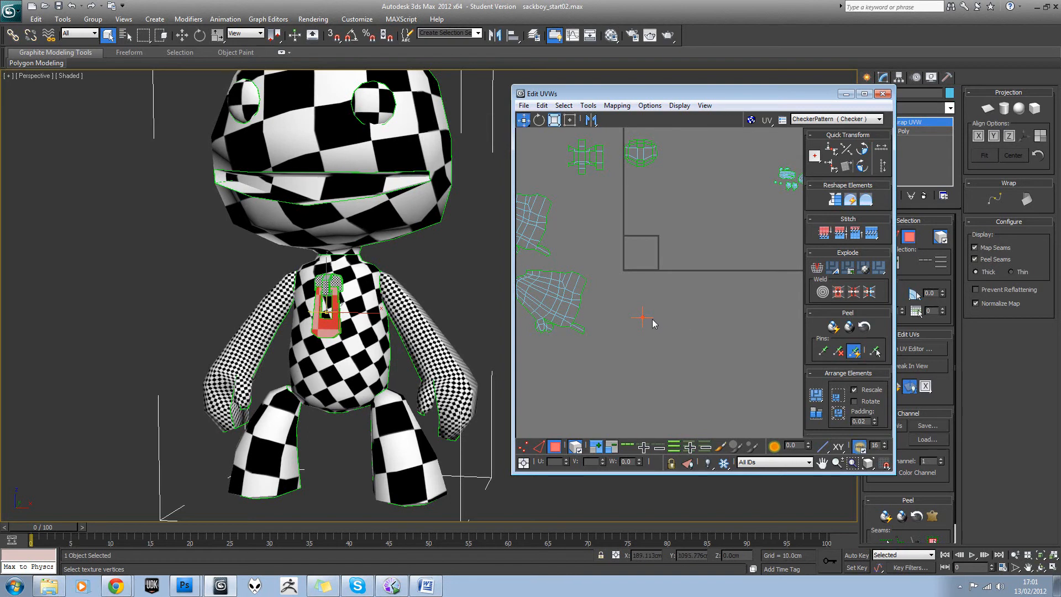
- Move the scaled zip pull UV islands up beside the head, eye and leg islands
scroll(663, 318, up, 4)
drag(603, 304, 792, 139)
middle_drag(793, 132, 598, 326)
scroll(598, 326, up, 1)
drag(586, 336, 764, 153)
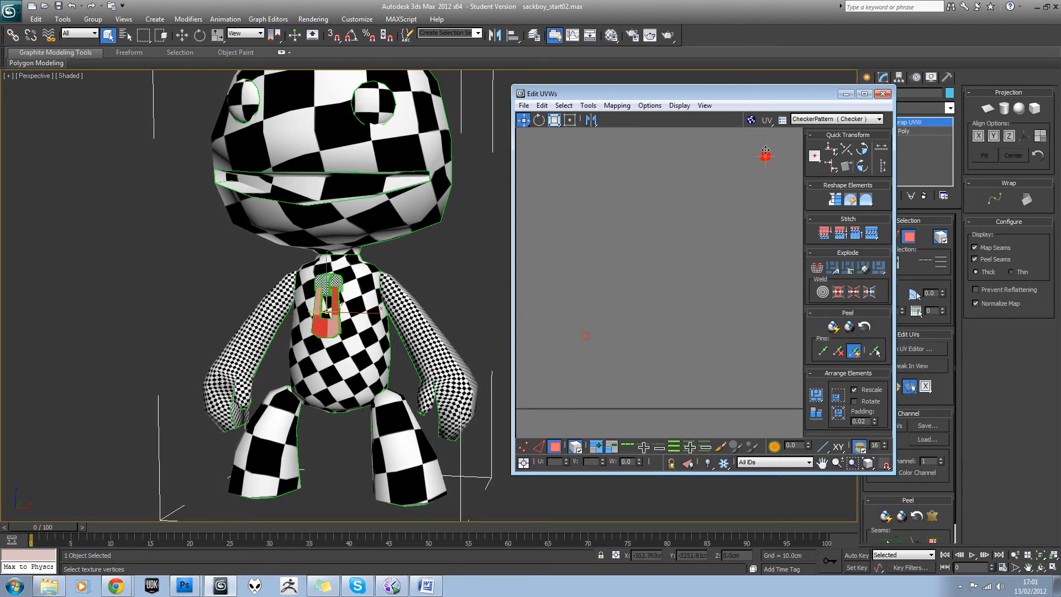
middle_drag(760, 157, 626, 314)
drag(625, 315, 567, 354)
- Move the grouped head, body, leg, eye and zip pull UV islands over to the UV square
click(699, 277)
scroll(690, 290, down, 3)
click(611, 303)
middle_drag(590, 288, 701, 235)
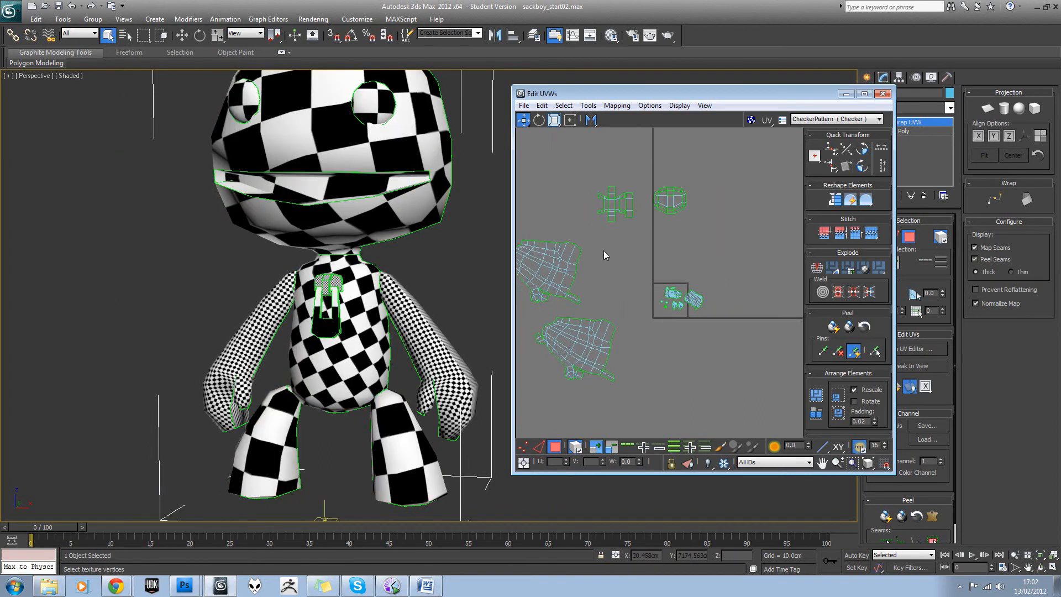
- Select both arm UV islands and scale them down together until their checker squares are close to the head's
middle_drag(603, 251, 625, 246)
drag(627, 252, 531, 365)
click(555, 120)
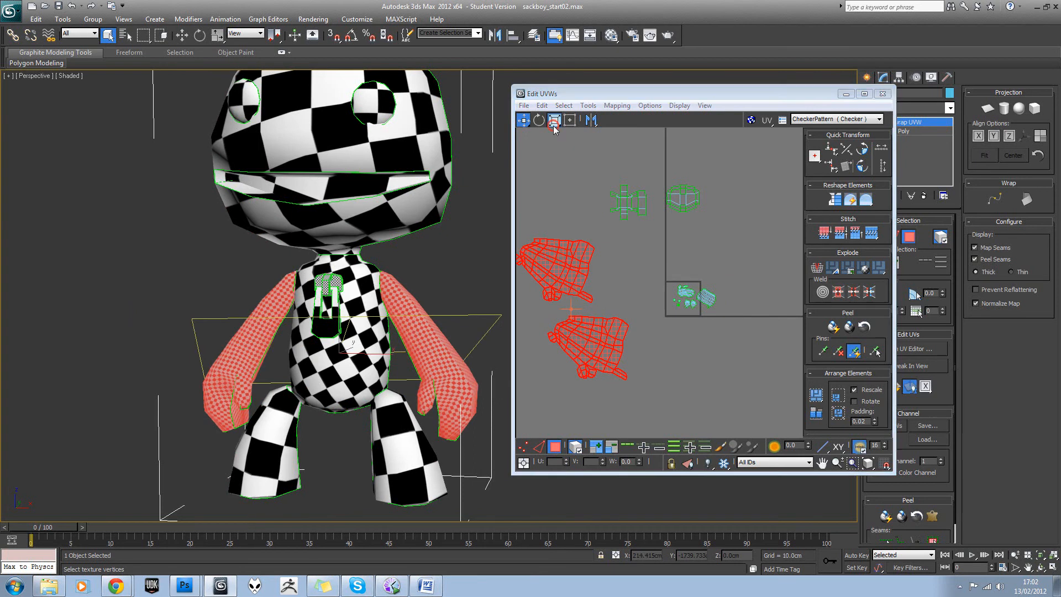
drag(562, 282, 609, 362)
- Move both scaled arm UV islands to the left edge of the UV square, beside the other islands
key(w)
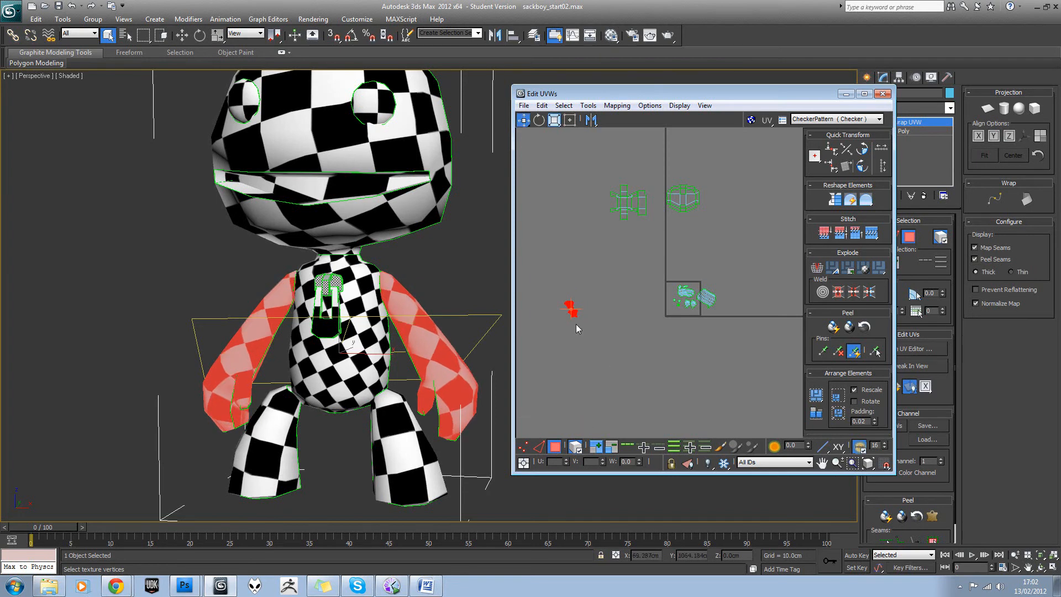
drag(574, 312, 666, 307)
scroll(718, 296, up, 5)
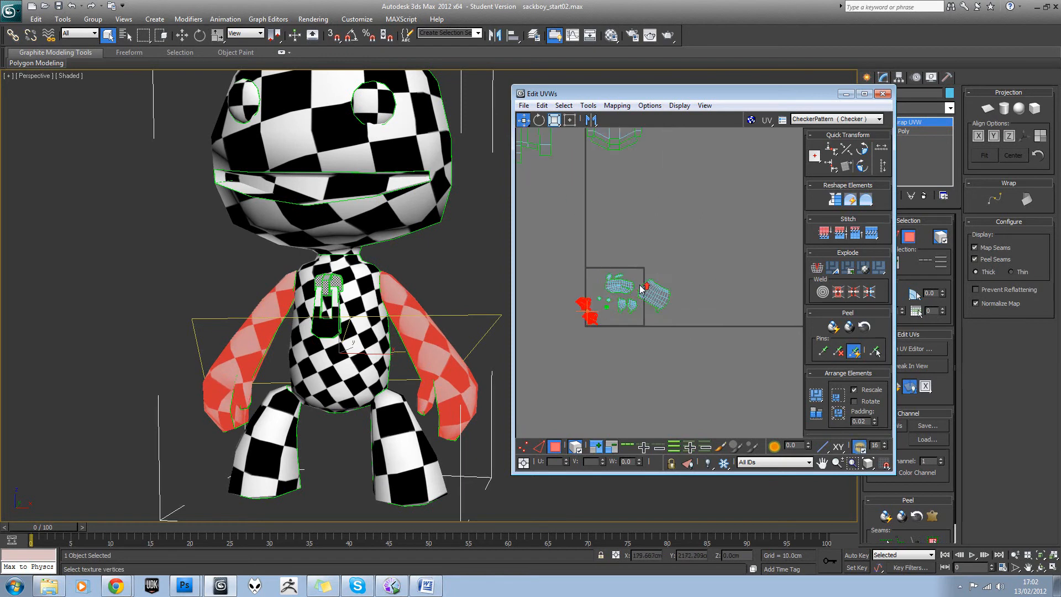
- Scale down the body's UV island to enlarge its checker squares to match the head and legs
click(657, 288)
click(554, 119)
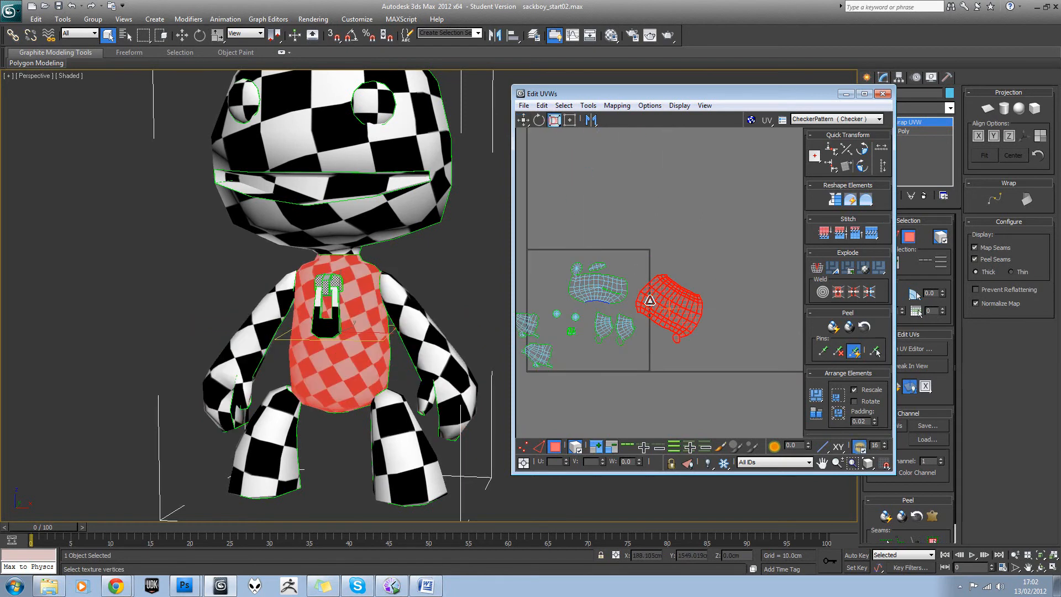
drag(661, 302, 663, 371)
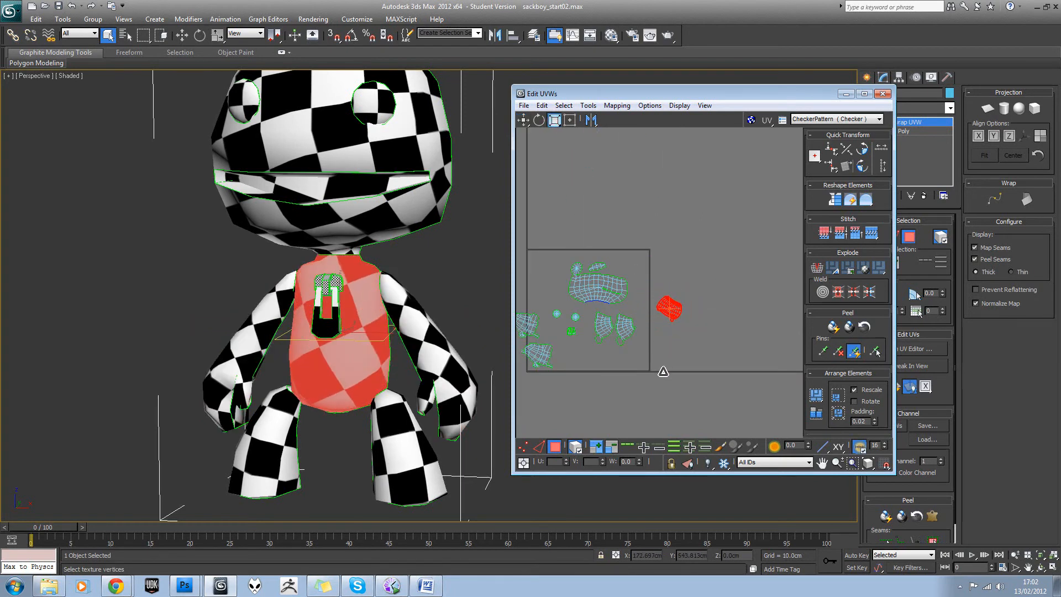
right_click(663, 371)
click(687, 357)
- Select both arm UV islands at the edge of the UV square and scale them down slightly
middle_drag(642, 327, 658, 324)
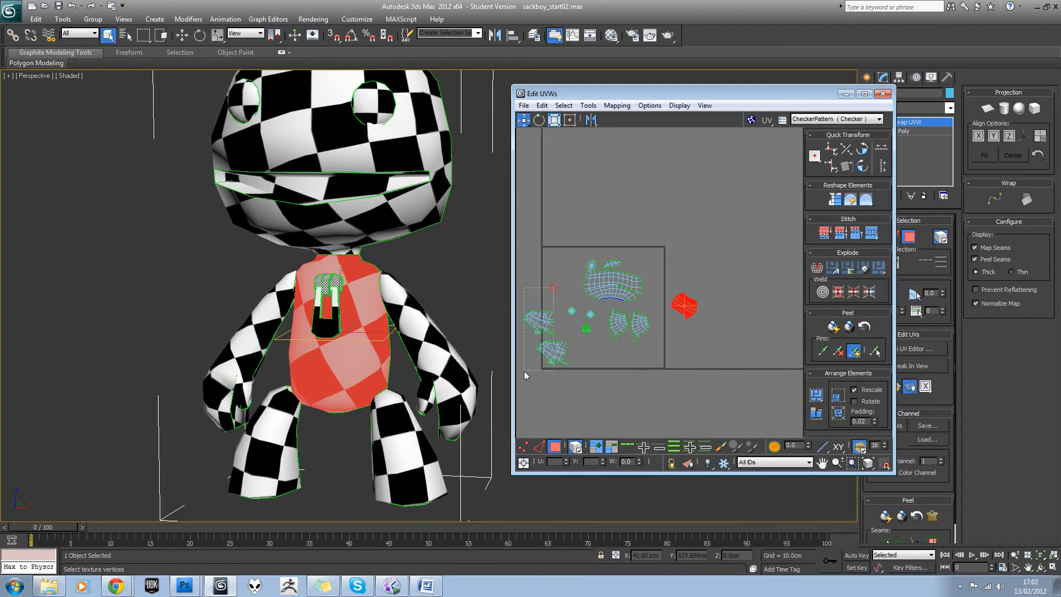
drag(525, 375, 525, 376)
click(554, 120)
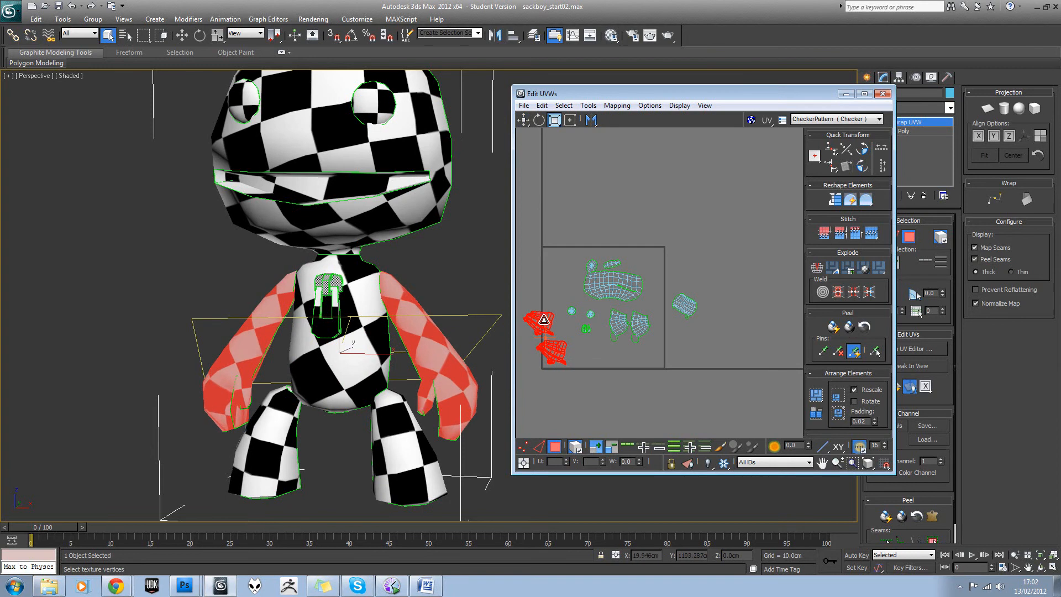
click(609, 227)
- Move the zip slider's two UV islands to just above the UV square and scale them down together
scroll(614, 232, down, 4)
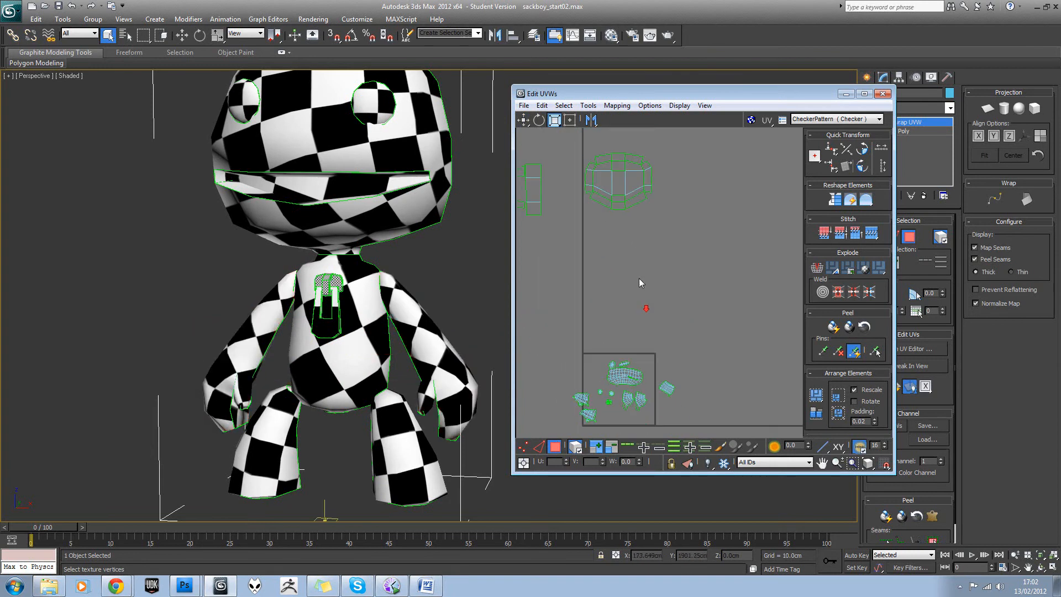
scroll(654, 239, down, 4)
drag(679, 249, 657, 309)
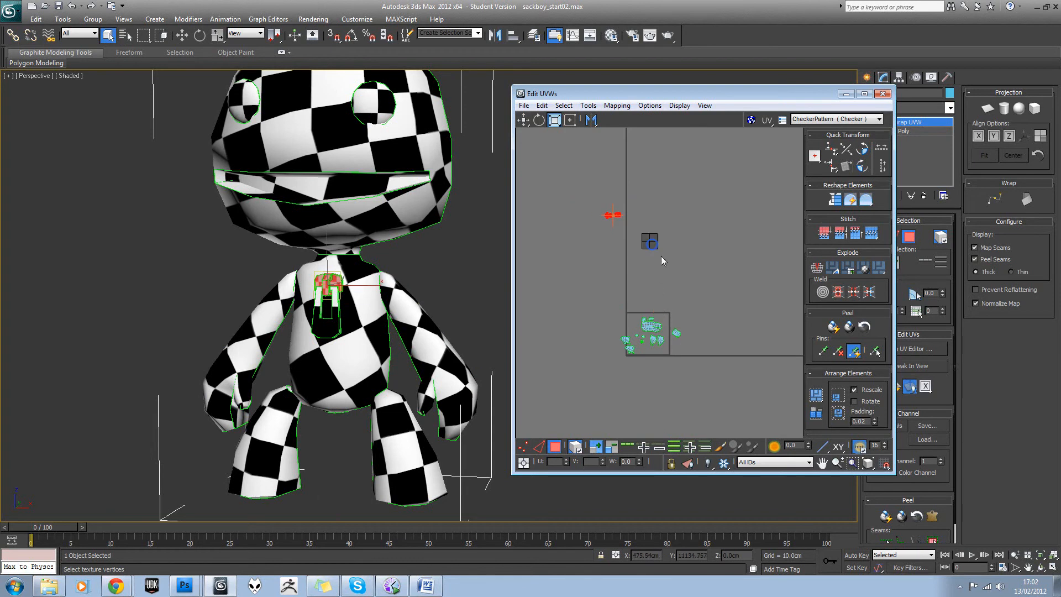
key(w)
drag(621, 215, 674, 309)
scroll(674, 309, up, 6)
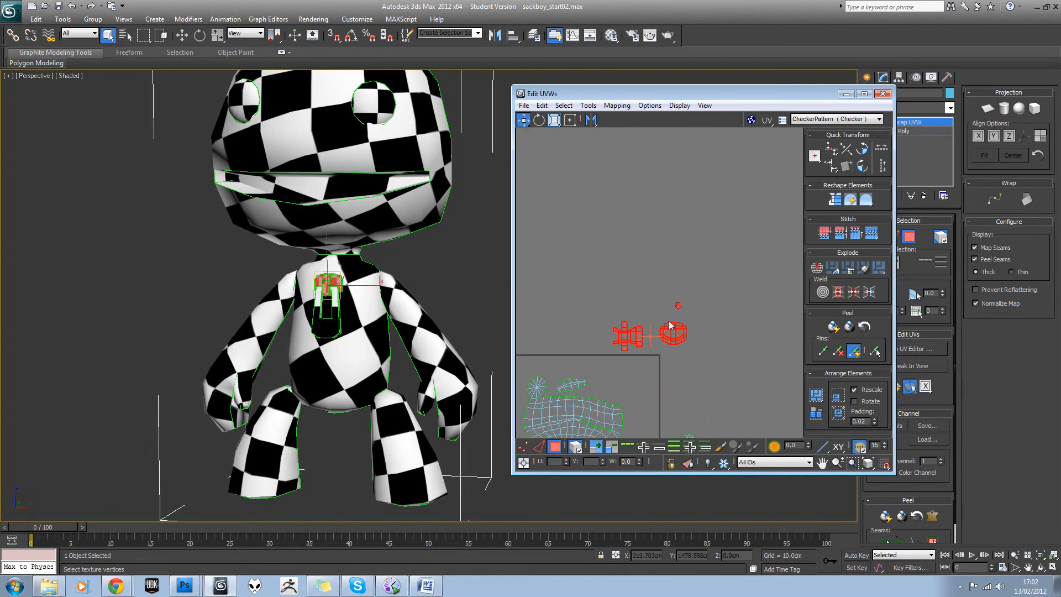
click(554, 120)
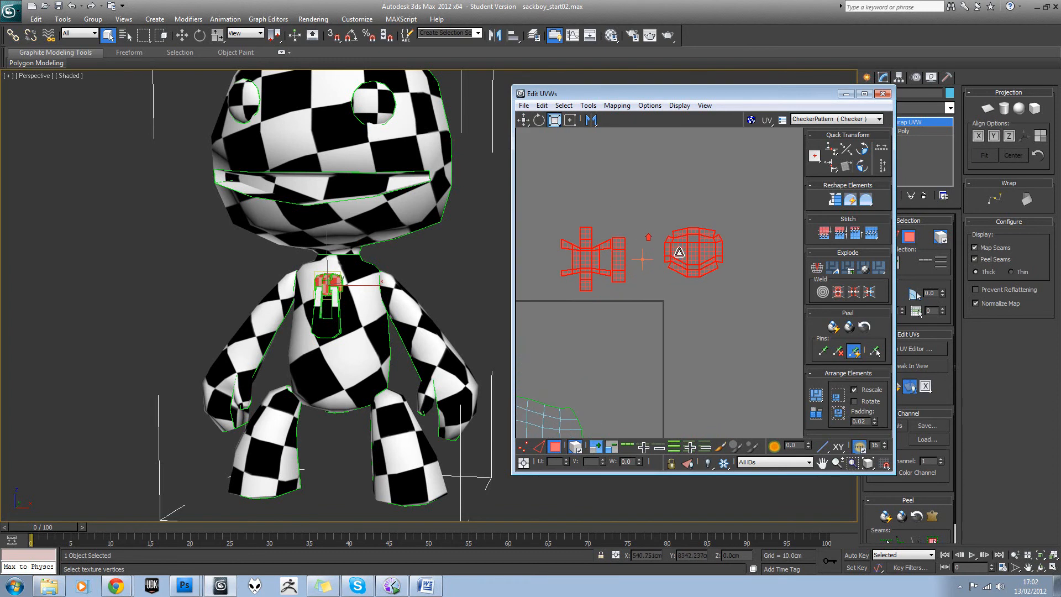
drag(687, 244, 687, 270)
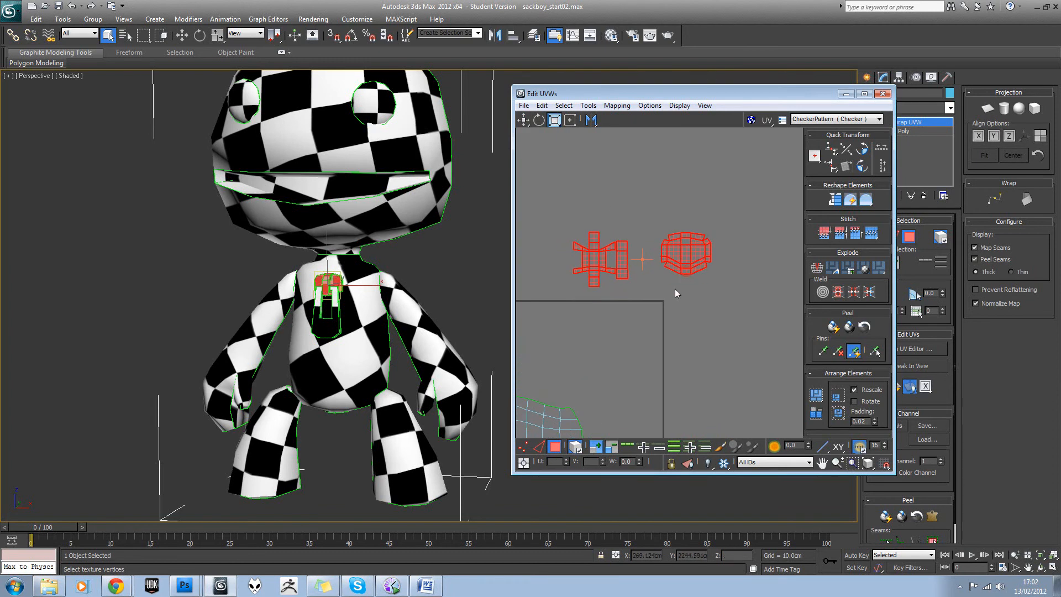
- Set the U and V tiling of the checker material's diffuse map to 25
click(612, 37)
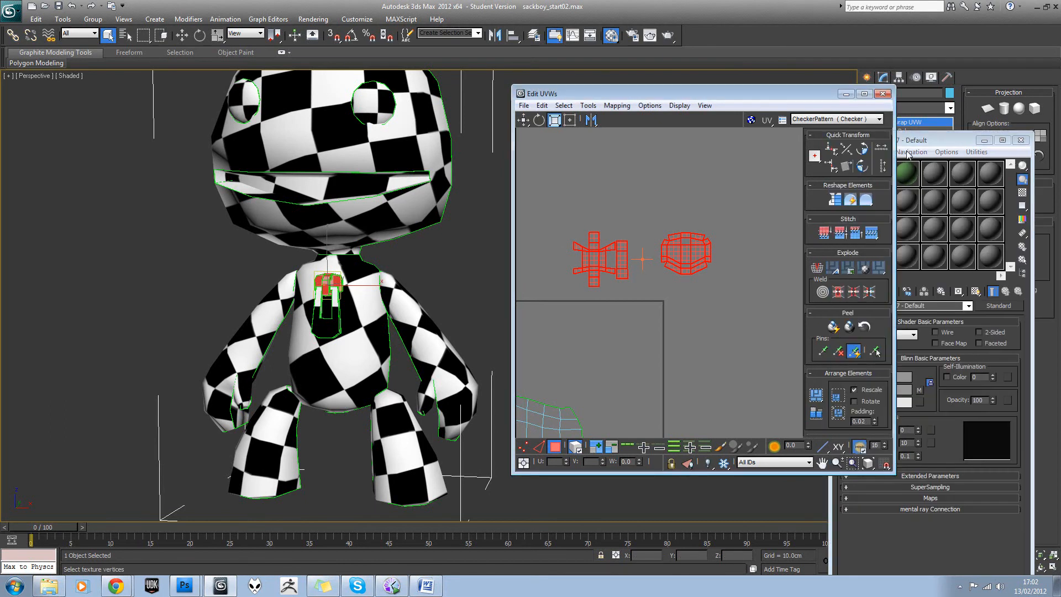
click(915, 140)
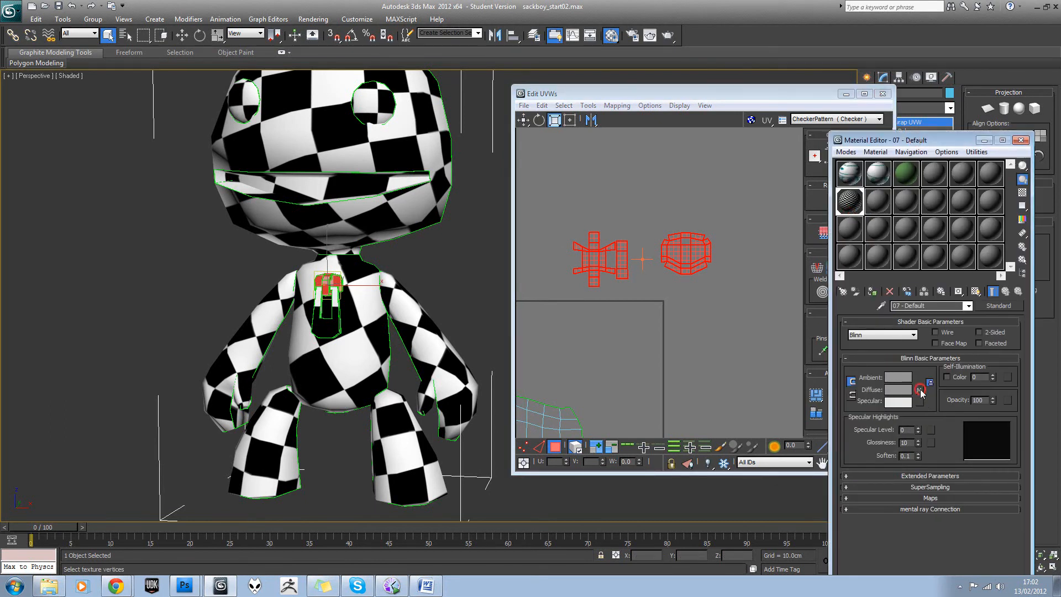
click(920, 390)
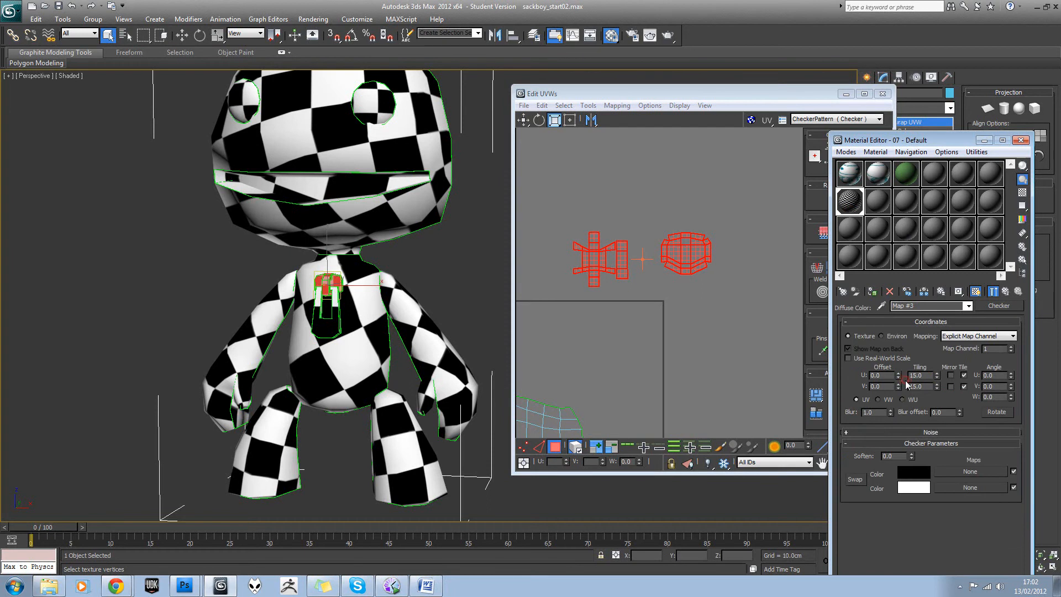
text(25)
click(922, 385)
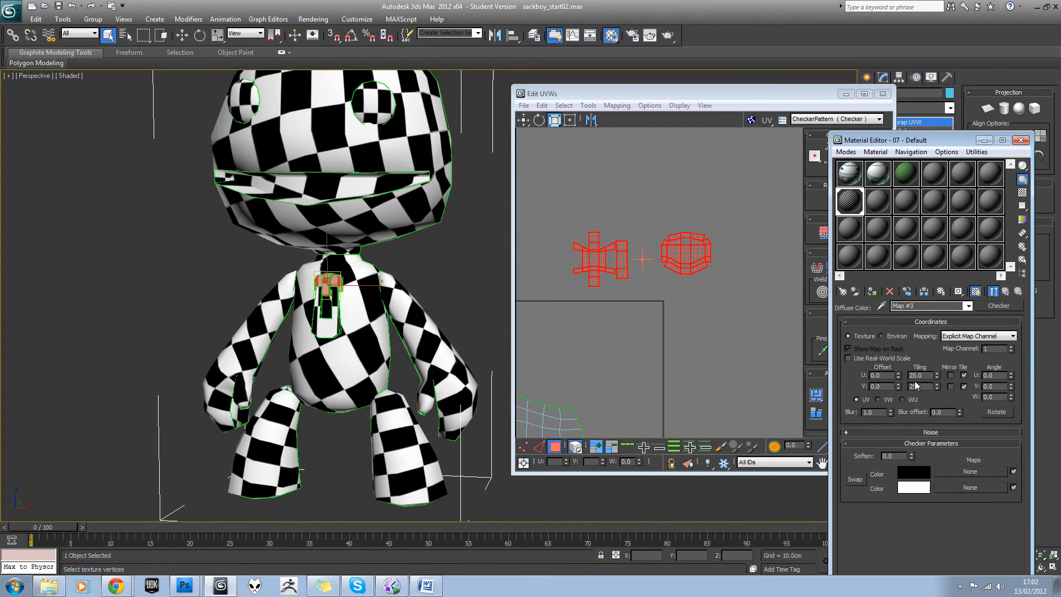
click(415, 273)
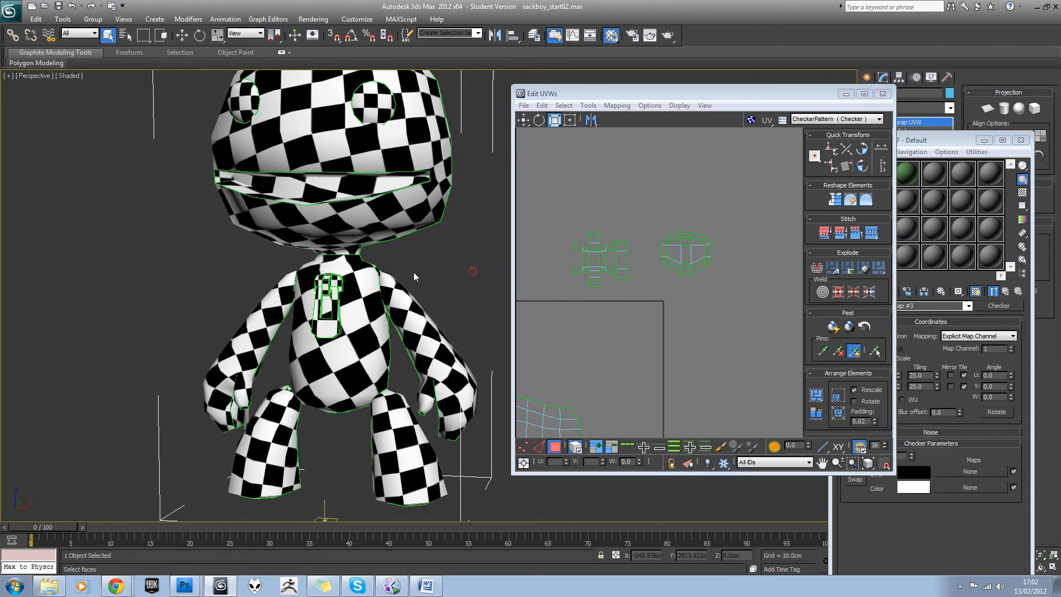
- Scale the zip slider's two UV islands down to about half size and move them inside the UV square's right edge
scroll(604, 259, up, 2)
drag(544, 186, 687, 310)
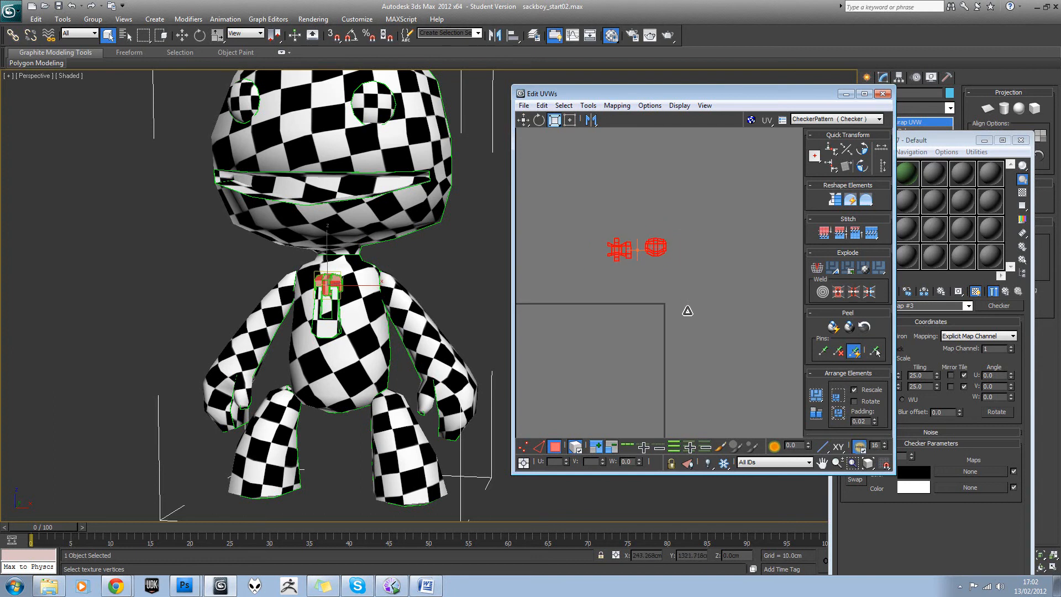
key(q)
scroll(670, 257, down, 3)
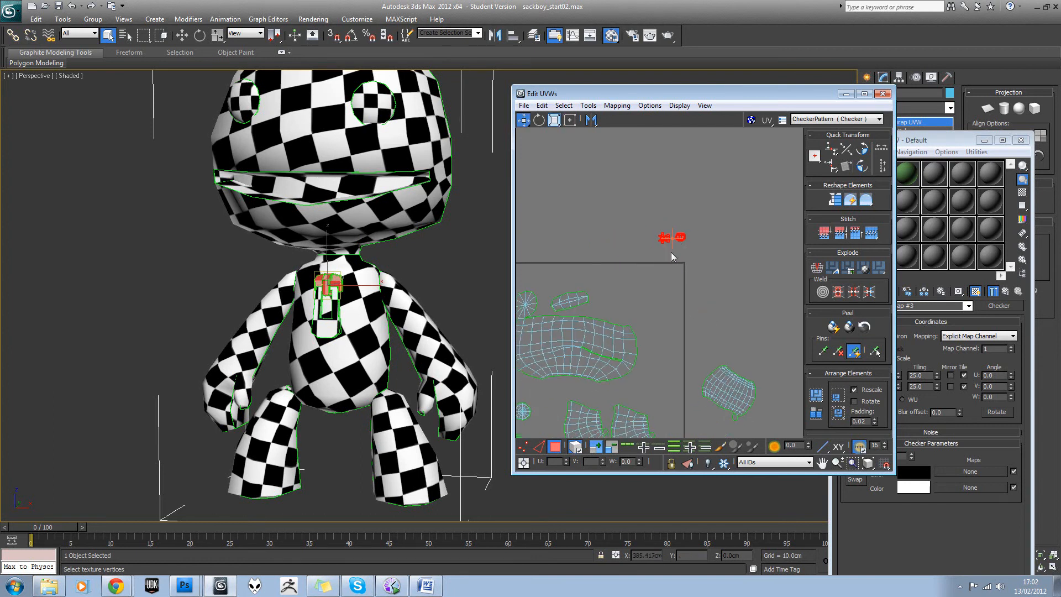
drag(683, 240, 669, 390)
scroll(665, 356, down, 5)
click(663, 349)
middle_drag(650, 329, 667, 236)
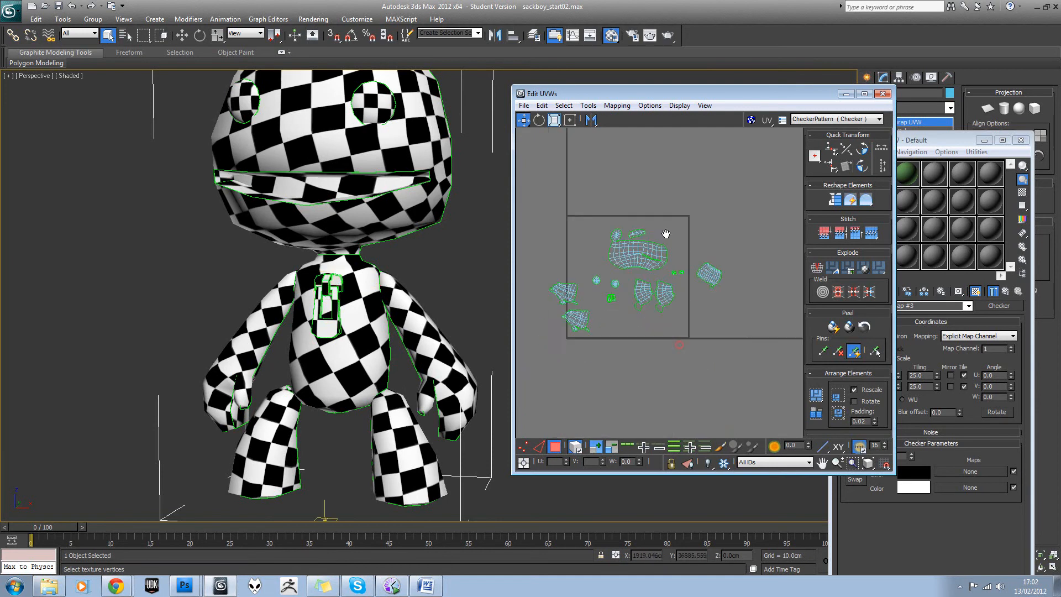
- Move both arm UV islands together into the upper-left corner of the UV square, beside the head island
scroll(674, 237, up, 3)
middle_drag(597, 305, 668, 278)
scroll(669, 278, up, 3)
scroll(697, 283, down, 2)
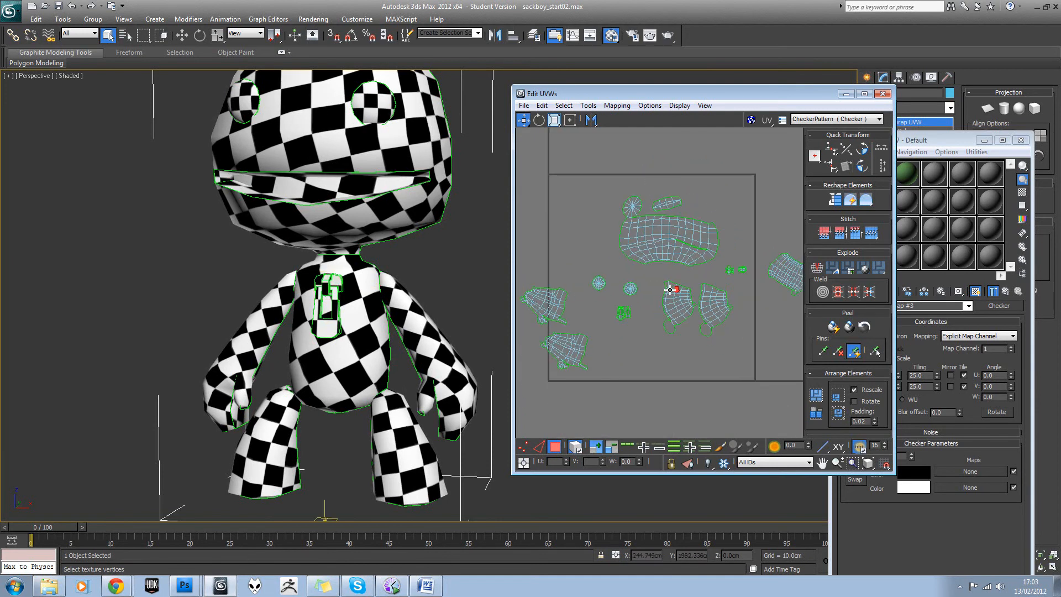
scroll(679, 304, down, 2)
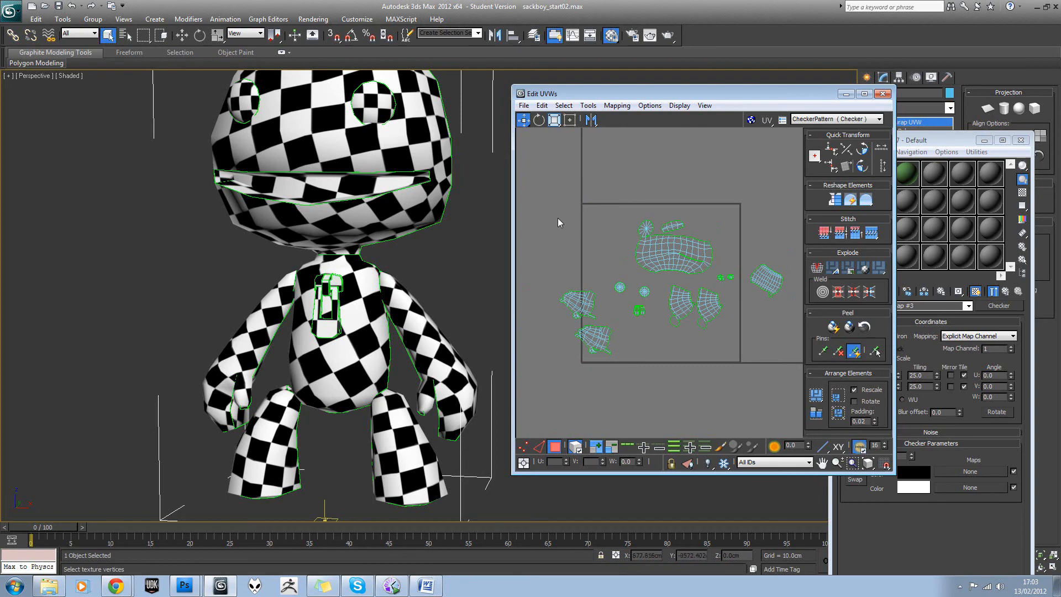
click(547, 274)
drag(600, 361, 602, 360)
drag(594, 337, 617, 254)
- Select all the UV islands and scale them up together to fill more of the UV square
click(565, 195)
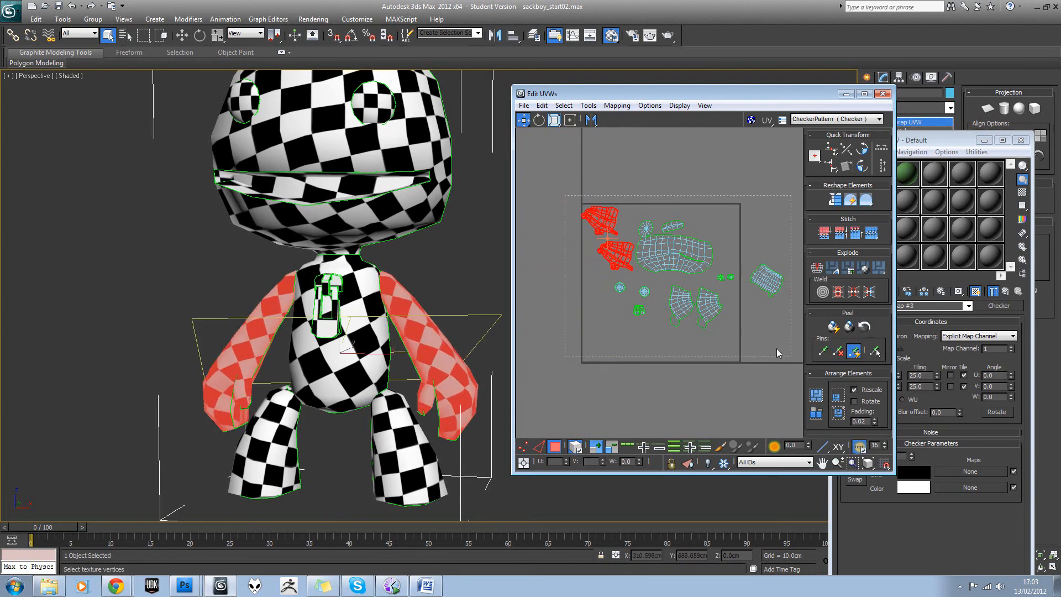
drag(777, 348, 791, 357)
click(744, 310)
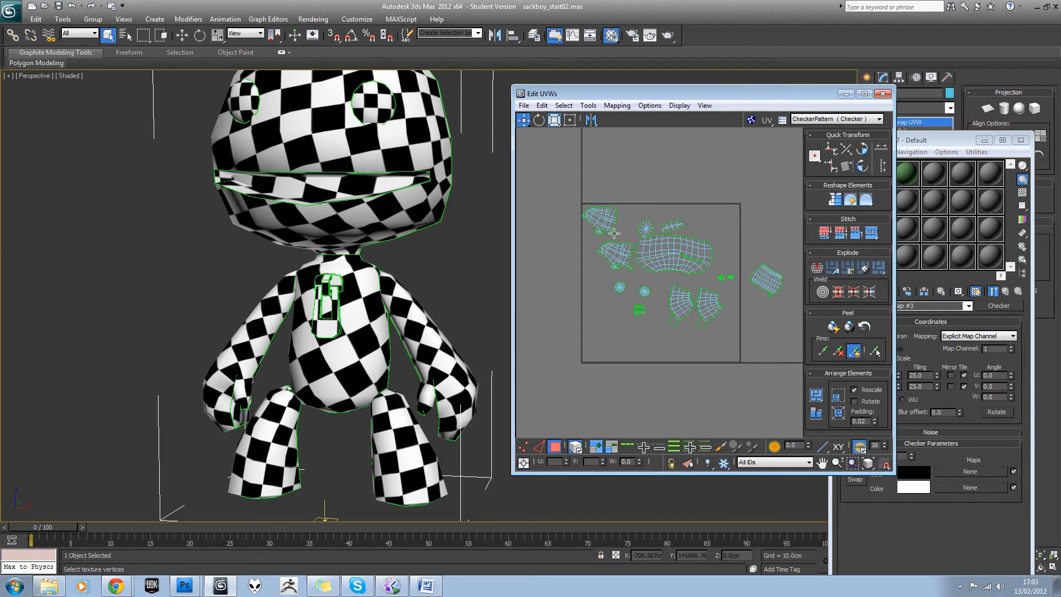
middle_drag(658, 238, 637, 251)
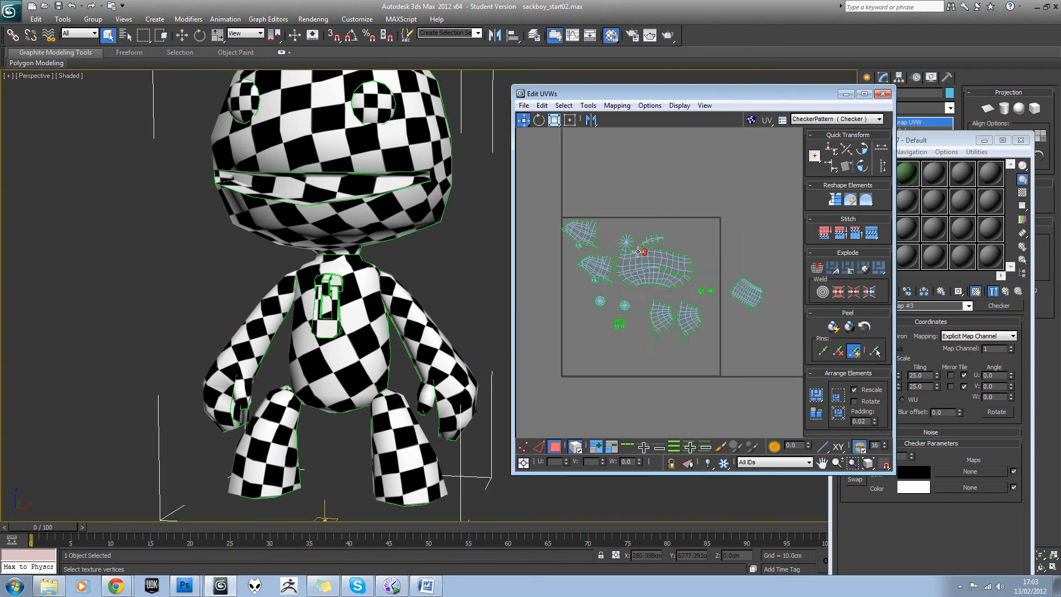
drag(553, 209, 764, 362)
click(553, 120)
drag(644, 270, 645, 252)
key(w)
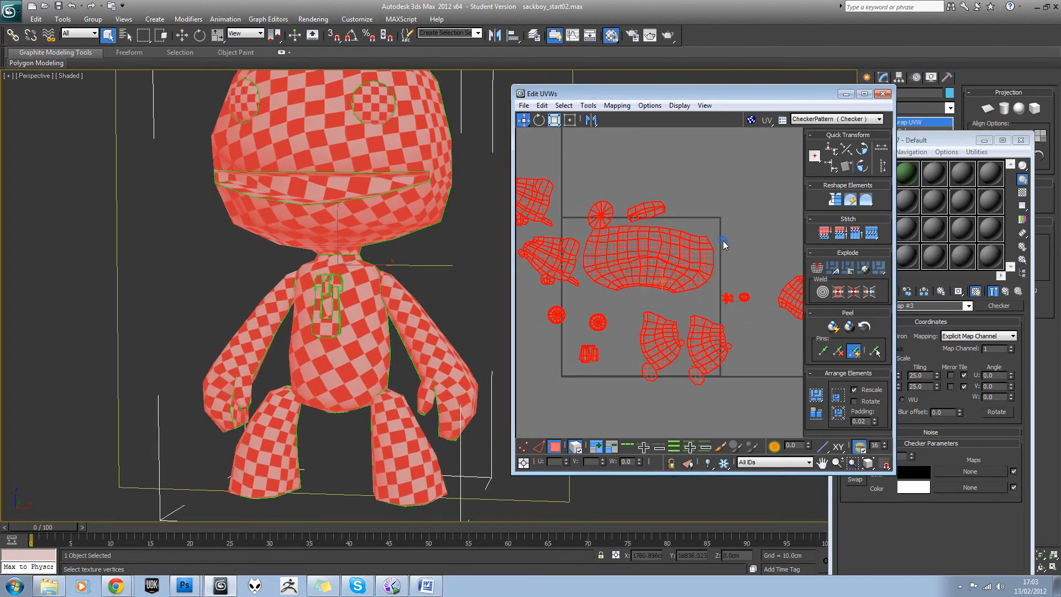
click(725, 243)
scroll(726, 243, down, 3)
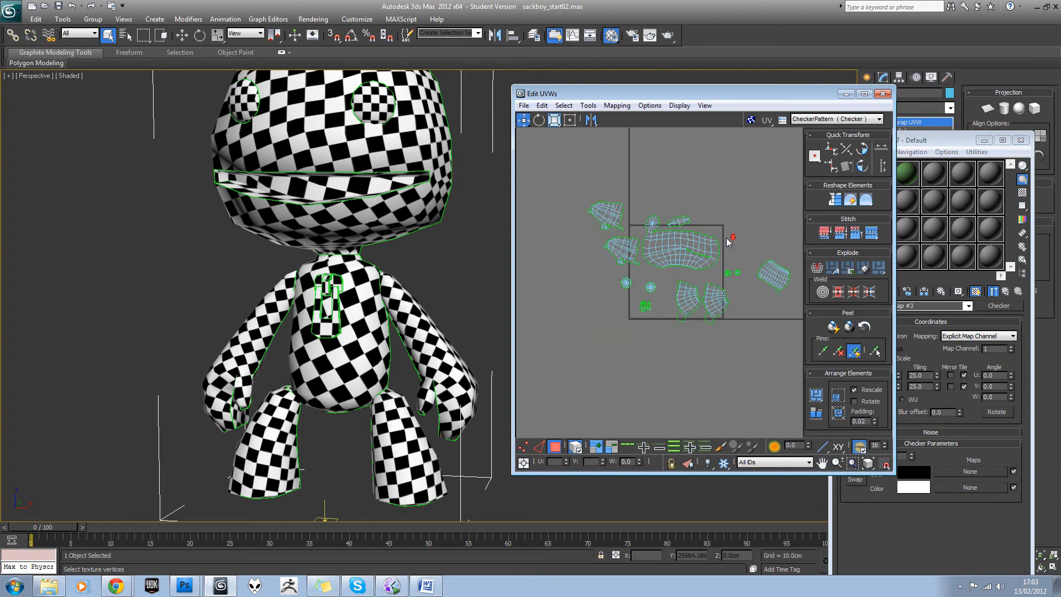
- Select all the UV islands again and scale them down together slightly
key(ctrl+a)
click(555, 121)
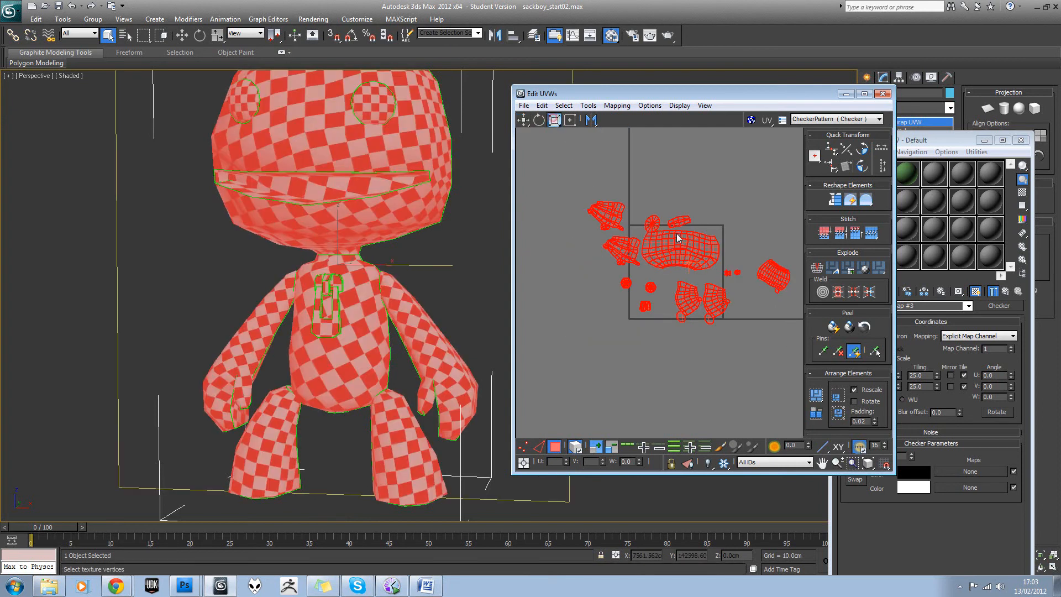
middle_drag(677, 236, 677, 233)
scroll(679, 235, up, 2)
drag(685, 242, 685, 245)
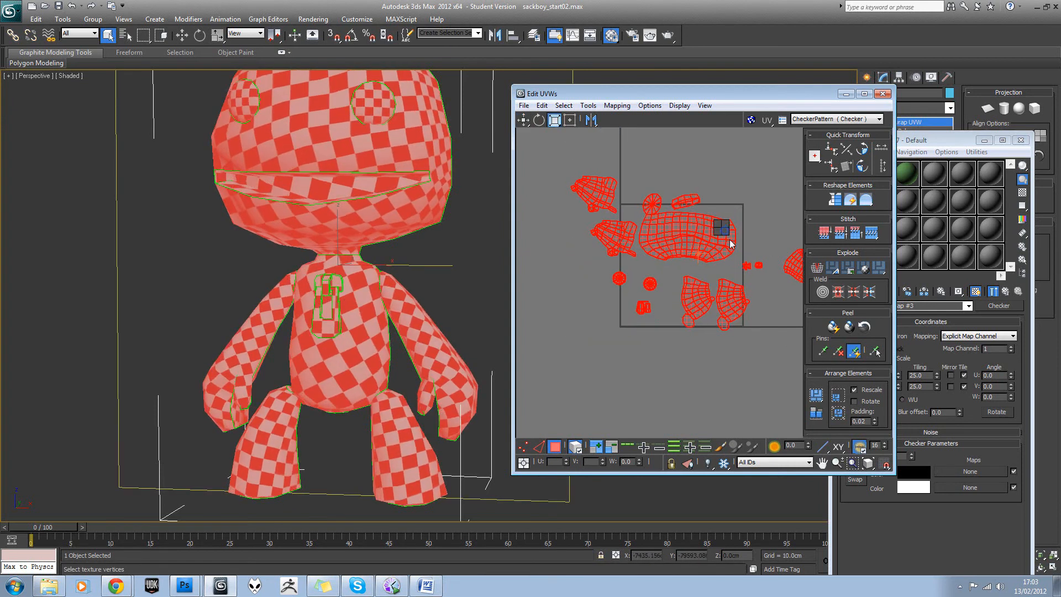
key(w)
click(746, 208)
middle_drag(756, 234, 696, 248)
scroll(686, 296, up, 2)
middle_drag(685, 296, 680, 313)
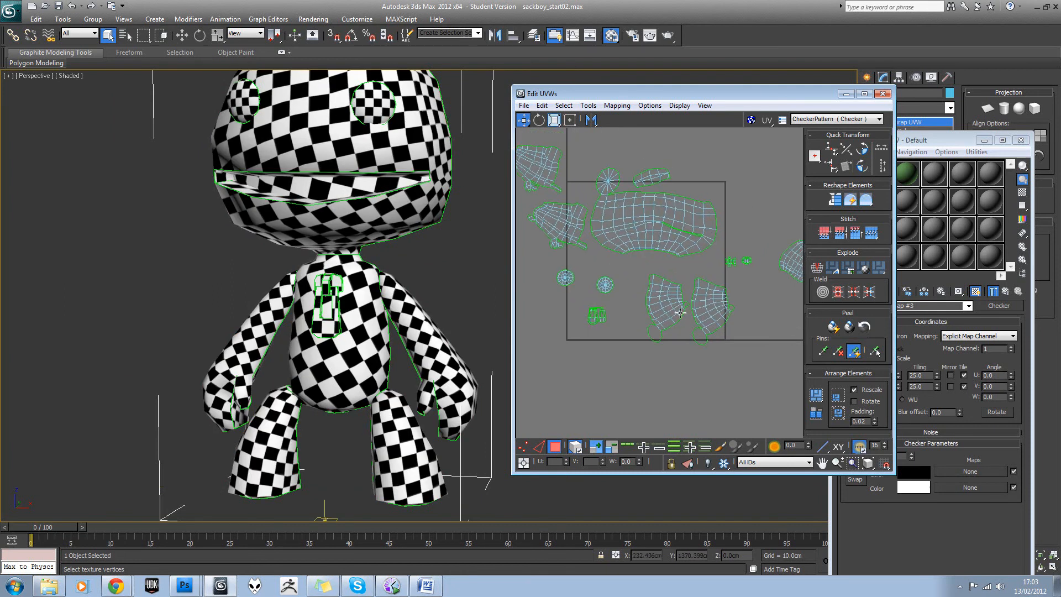
- Move the mouth and head UV islands up above the UV square, and the overlapping arm island out to its left
drag(810, 355, 805, 247)
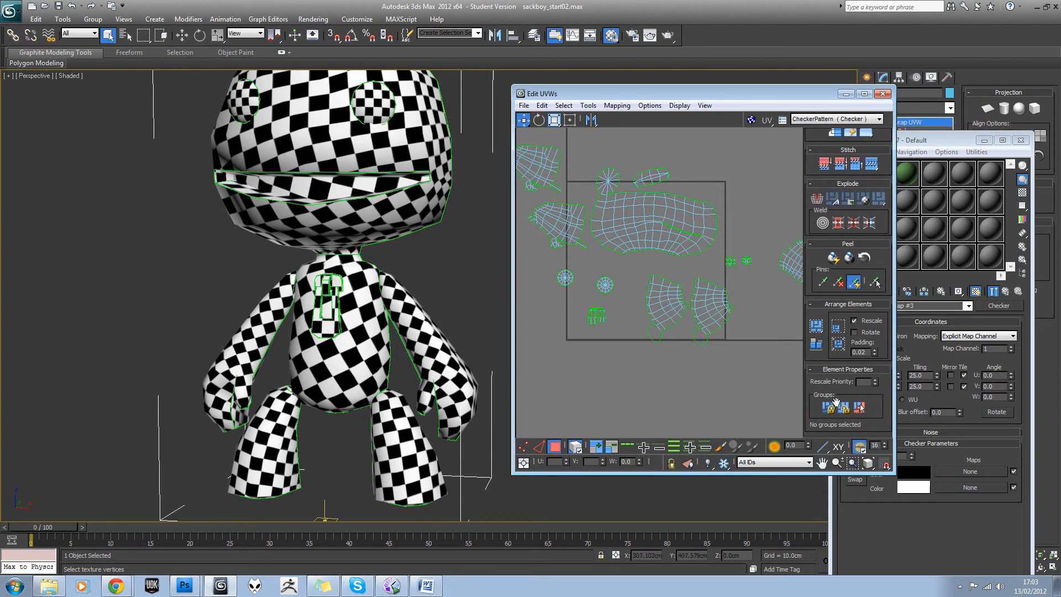
scroll(629, 307, down, 2)
scroll(633, 307, up, 2)
middle_drag(633, 306, 626, 293)
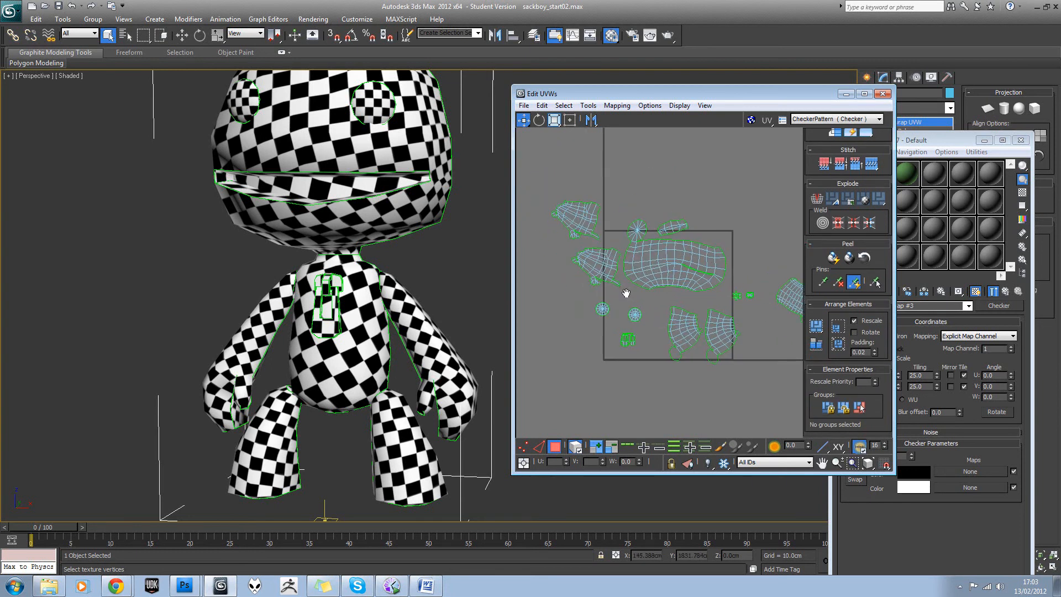
click(671, 227)
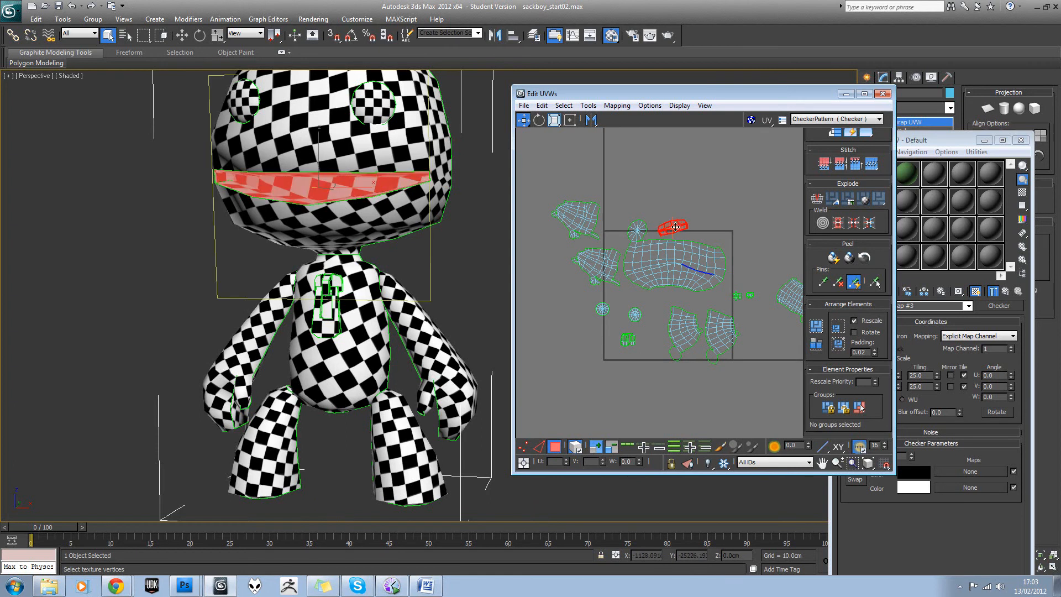
drag(671, 227, 729, 209)
drag(650, 267, 655, 224)
drag(602, 268, 547, 254)
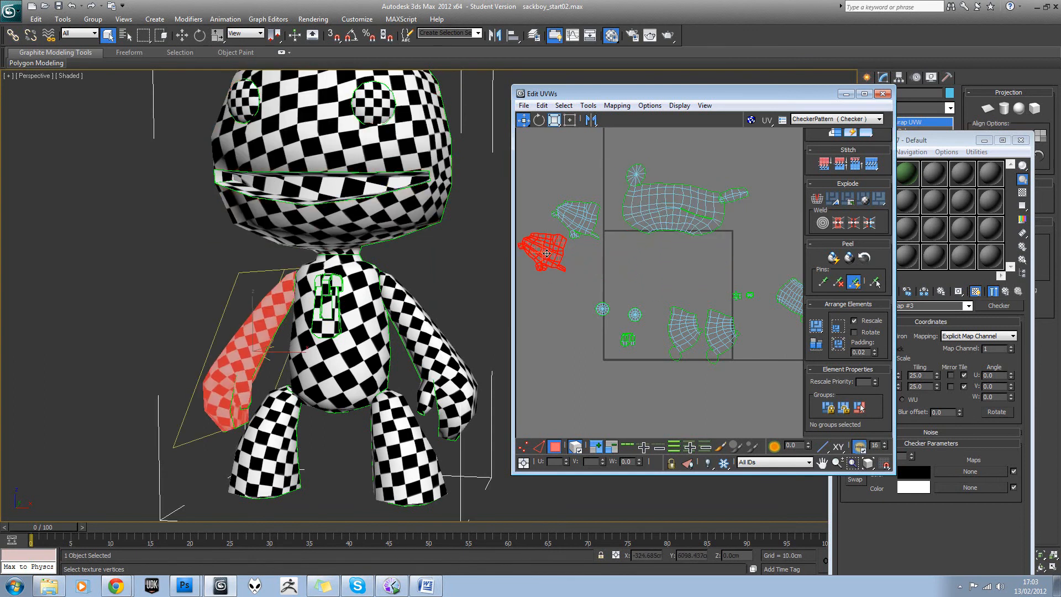
- Place the head's UV island in the upper-left corner of the UV square
drag(637, 219, 619, 285)
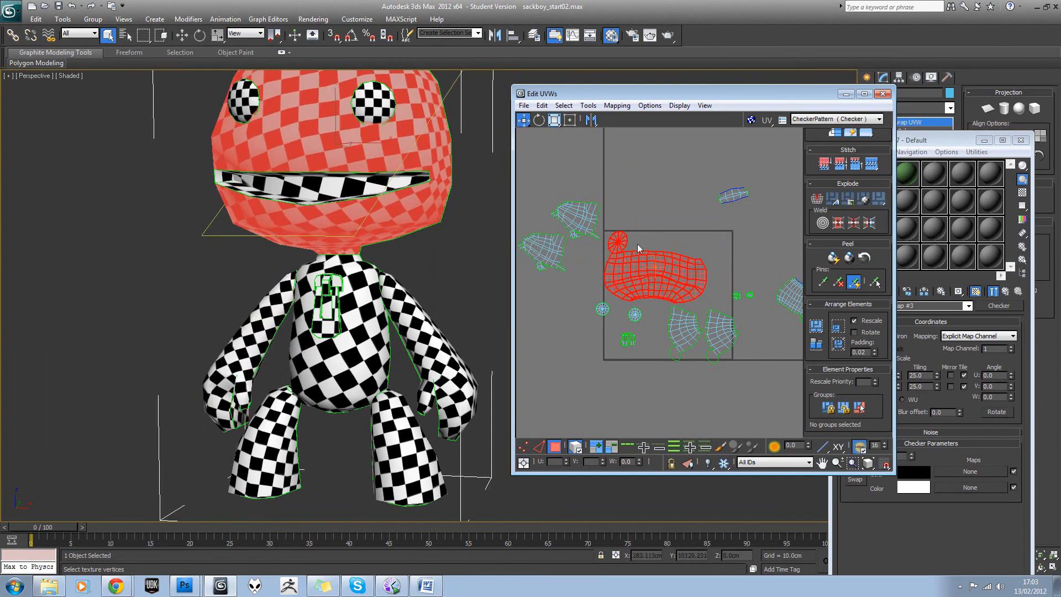
click(647, 222)
middle_drag(671, 240, 659, 212)
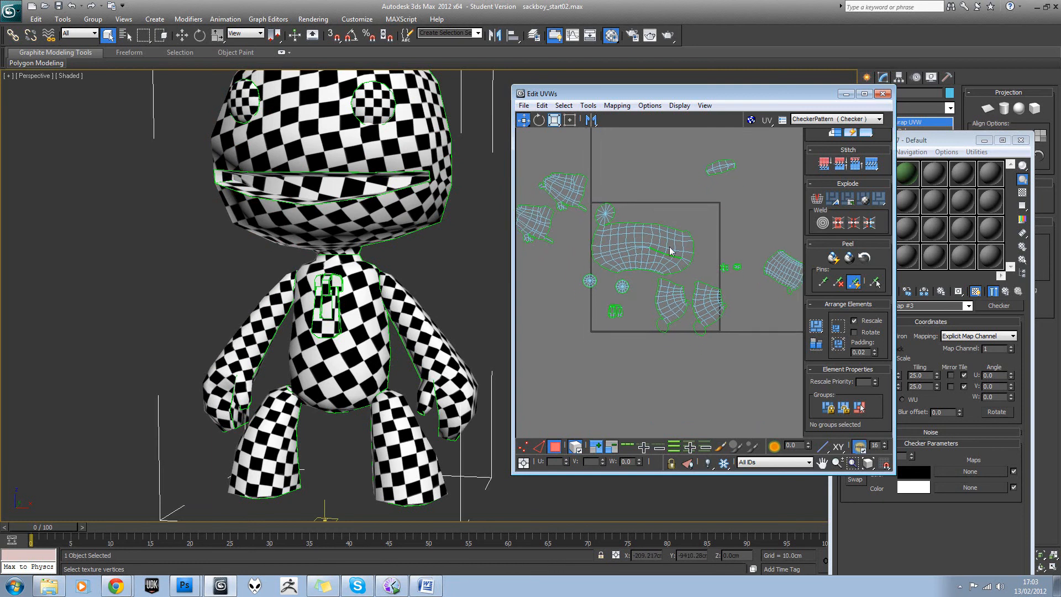
- Move both leg UV islands out below the UV square and place the two eye islands in the gap above the head island
click(673, 308)
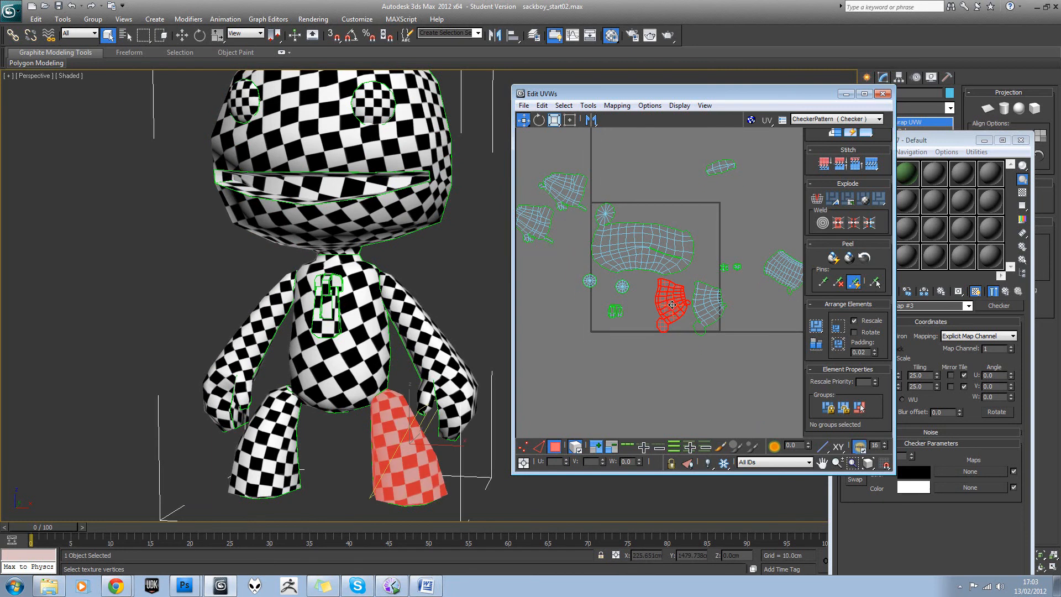
drag(671, 305, 725, 415)
drag(668, 323, 738, 374)
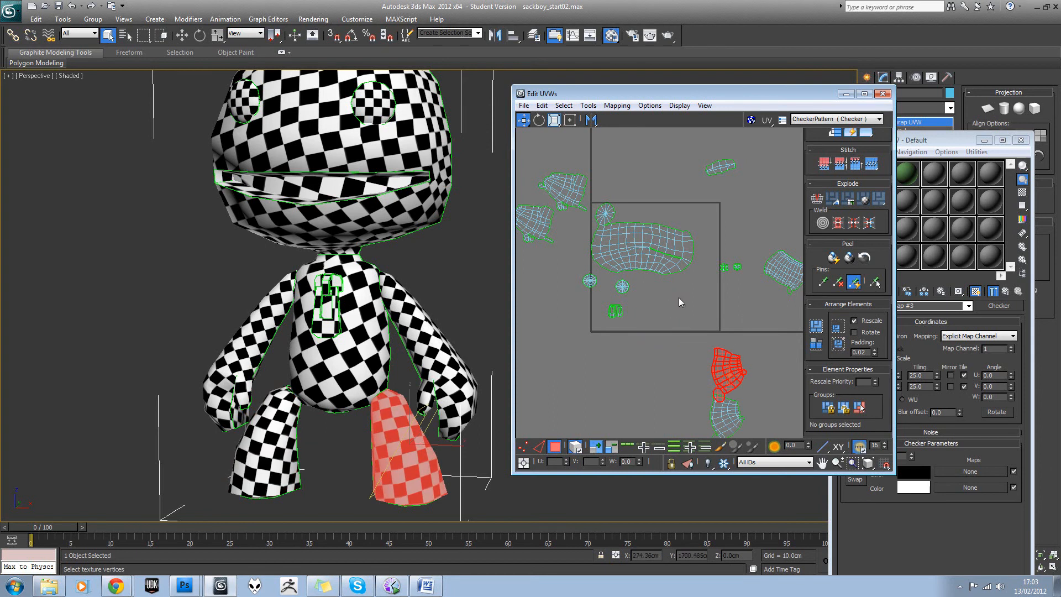
drag(631, 287, 628, 215)
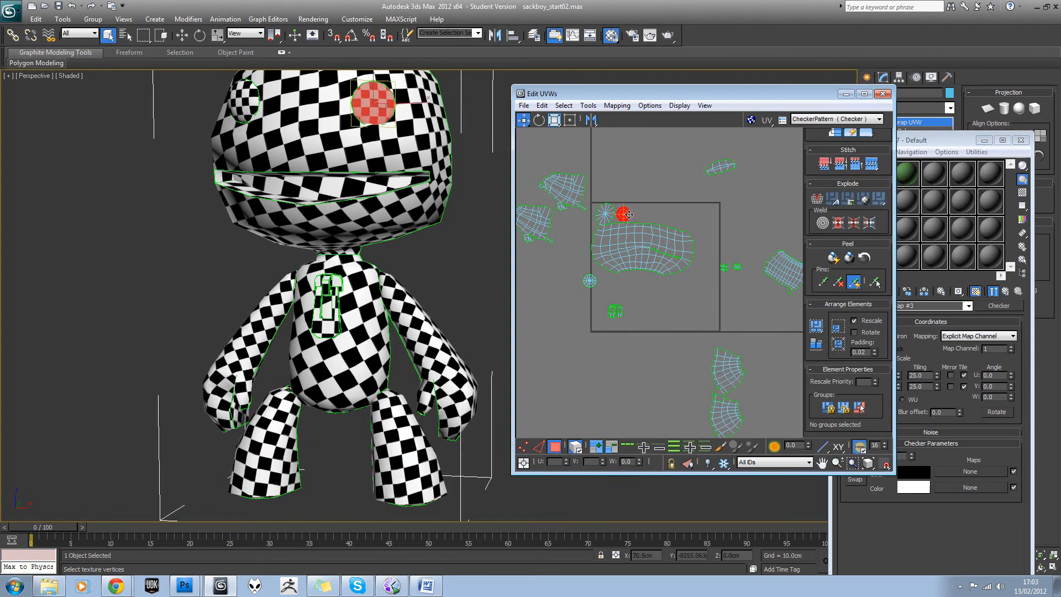
drag(589, 281, 641, 212)
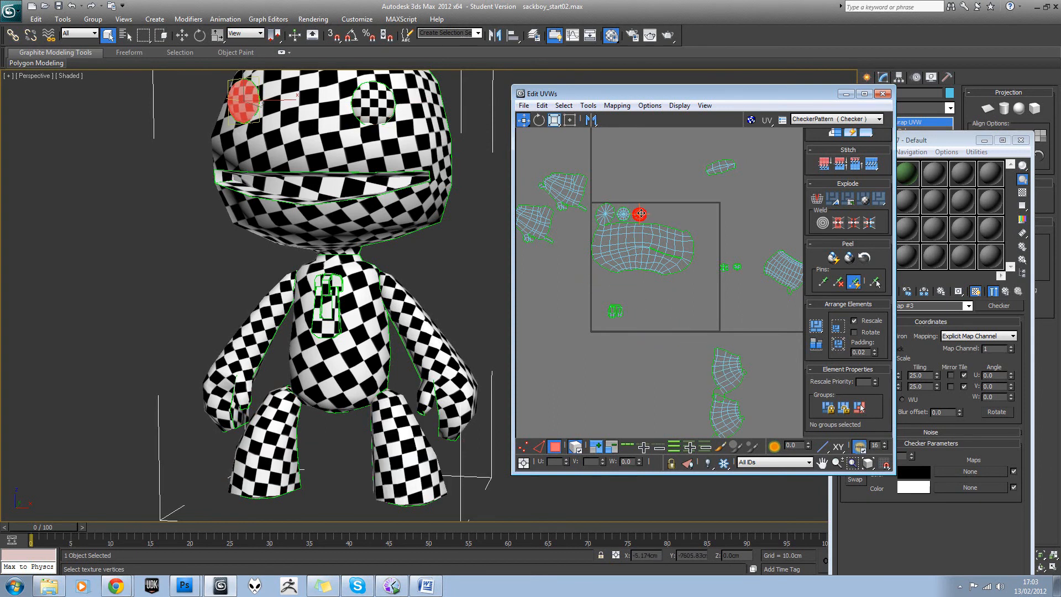
- Place the mouth's UV island above the head island, right beside the two eye islands
drag(720, 167, 774, 206)
scroll(670, 214, up, 3)
key(w)
mouse_move(680, 209)
mouse_down()
mouse_move(664, 214)
mouse_move(669, 222)
mouse_up()
click(654, 187)
scroll(652, 189, down, 3)
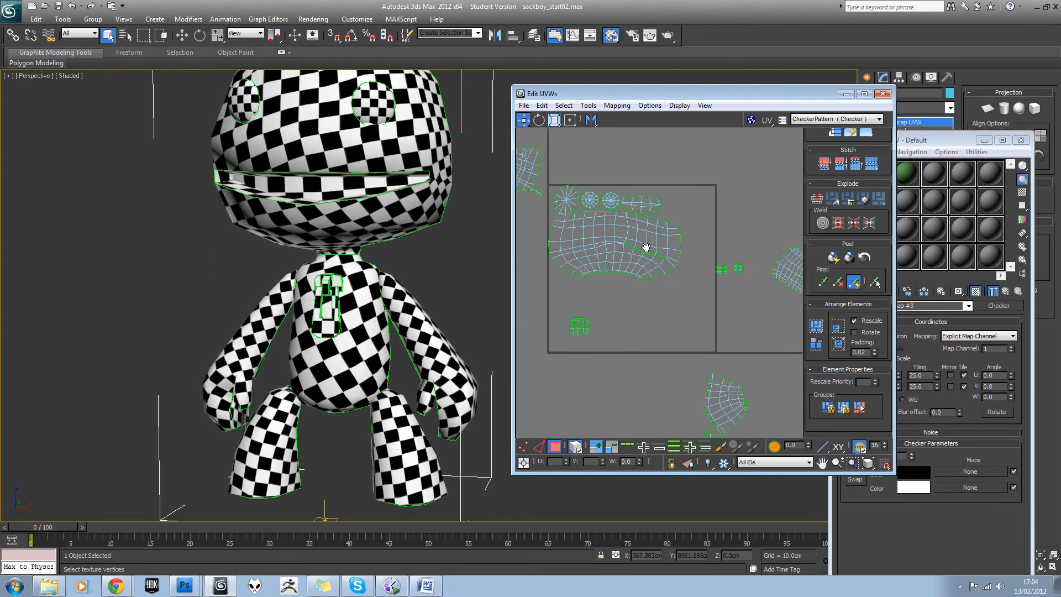
- Move the small zip UV islands and the longer zip islands into the free corner beside the mouth island, above the head
drag(754, 294, 693, 221)
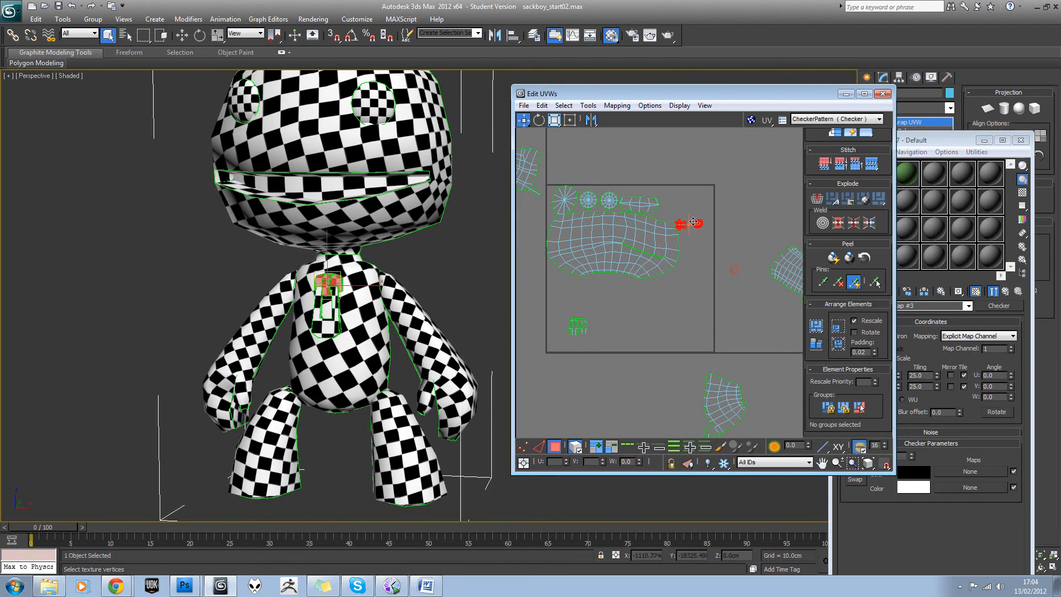
click(577, 326)
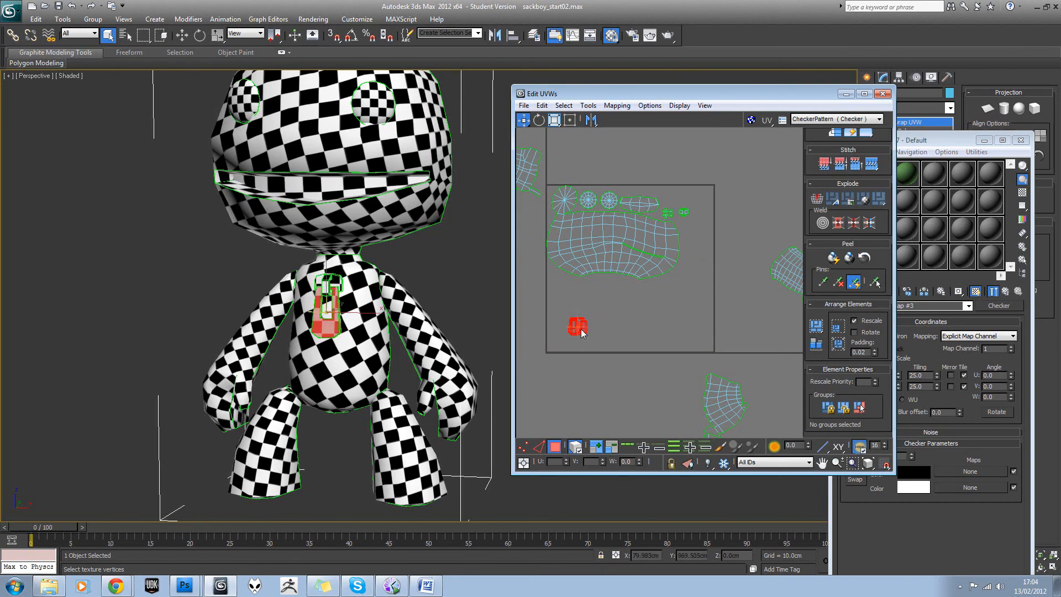
drag(577, 326, 638, 258)
scroll(689, 203, up, 5)
click(694, 224)
scroll(673, 191, down, 5)
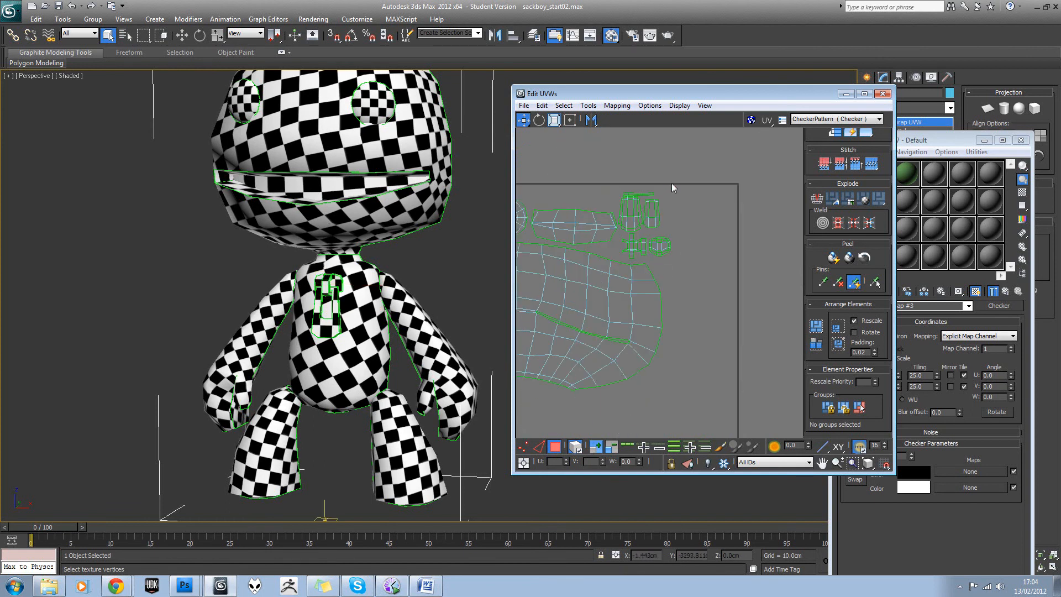
middle_drag(650, 228, 724, 261)
scroll(724, 261, down, 1)
middle_drag(639, 209, 641, 199)
scroll(642, 199, down, 3)
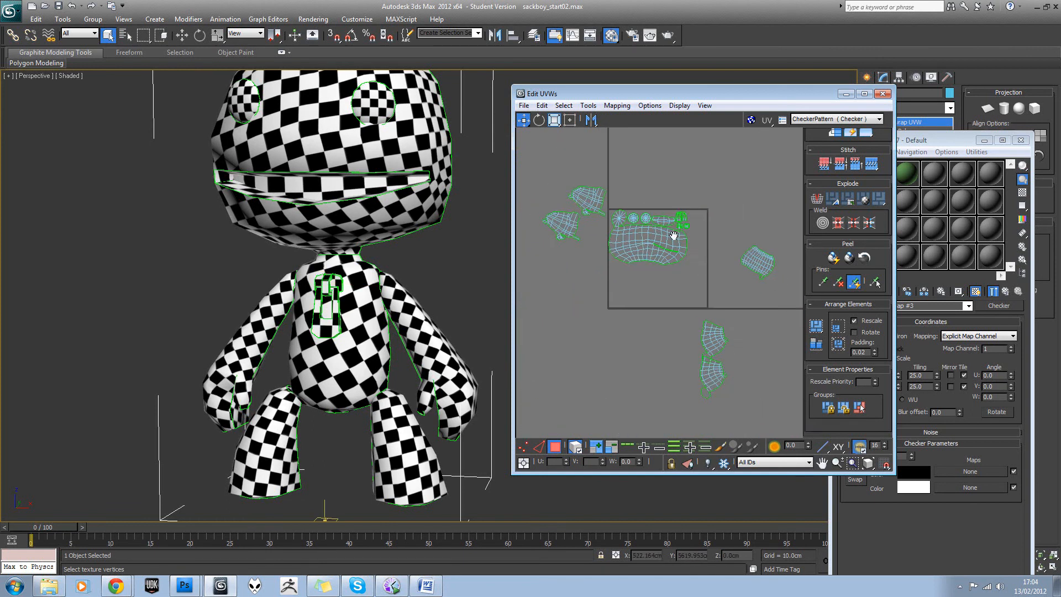
- Place both arm UV islands below the head island and keep the torso island outside the UV square
middle_drag(690, 257, 671, 234)
drag(738, 239, 634, 291)
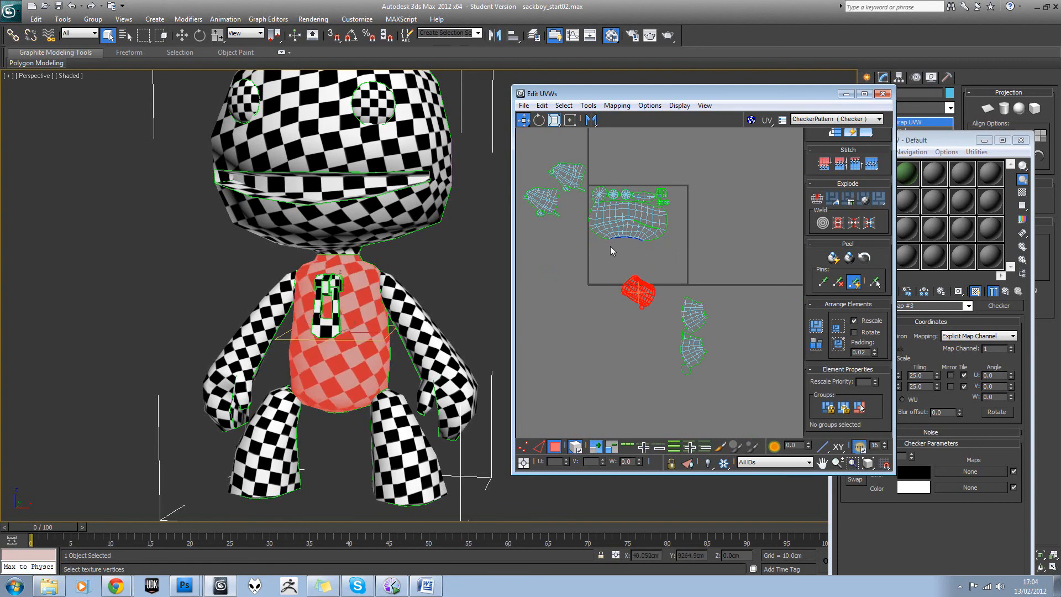
scroll(610, 247, up, 2)
drag(532, 187, 620, 274)
drag(562, 168, 752, 282)
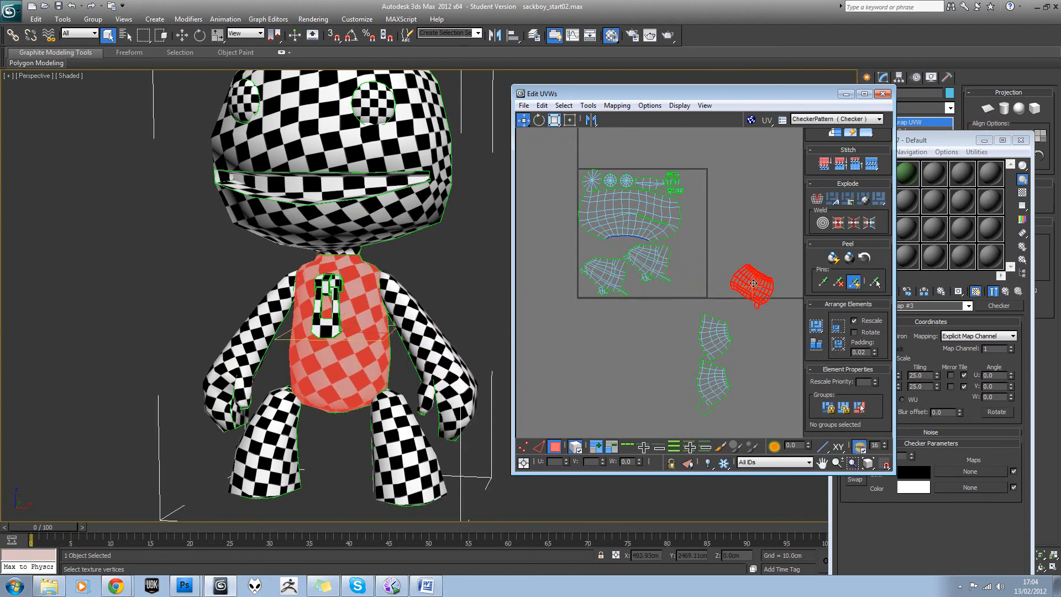
- Select all the UV islands and scale them down together very slightly
scroll(701, 265, down, 2)
drag(743, 351, 744, 350)
scroll(707, 261, up, 1)
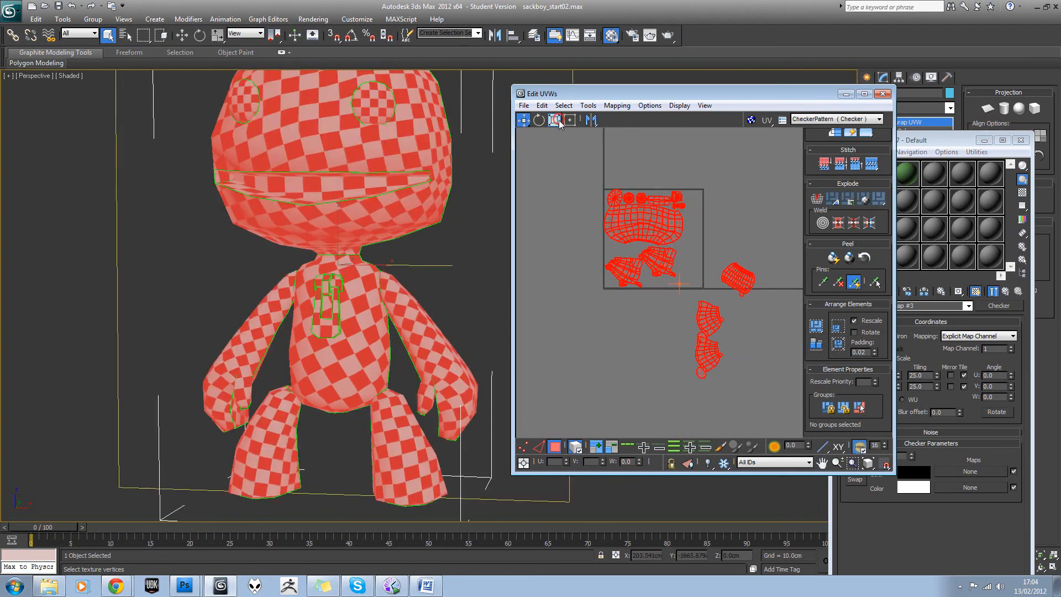
drag(650, 218, 650, 223)
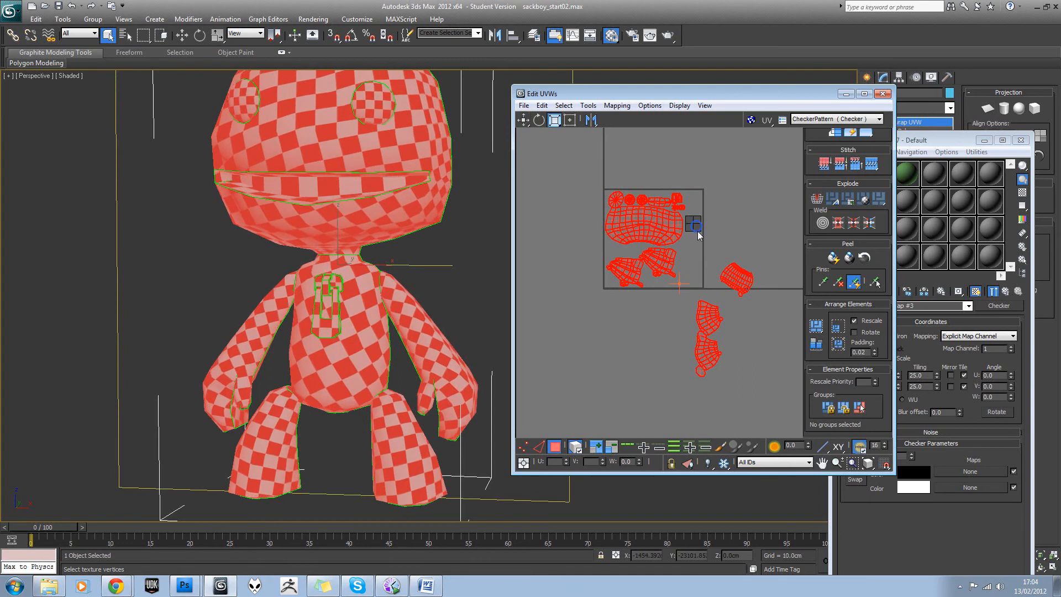
- Move the head, eye, mouth and zip UV islands together closer to the upper-left corner of the UV square
key(w)
scroll(616, 174, up, 3)
click(697, 271)
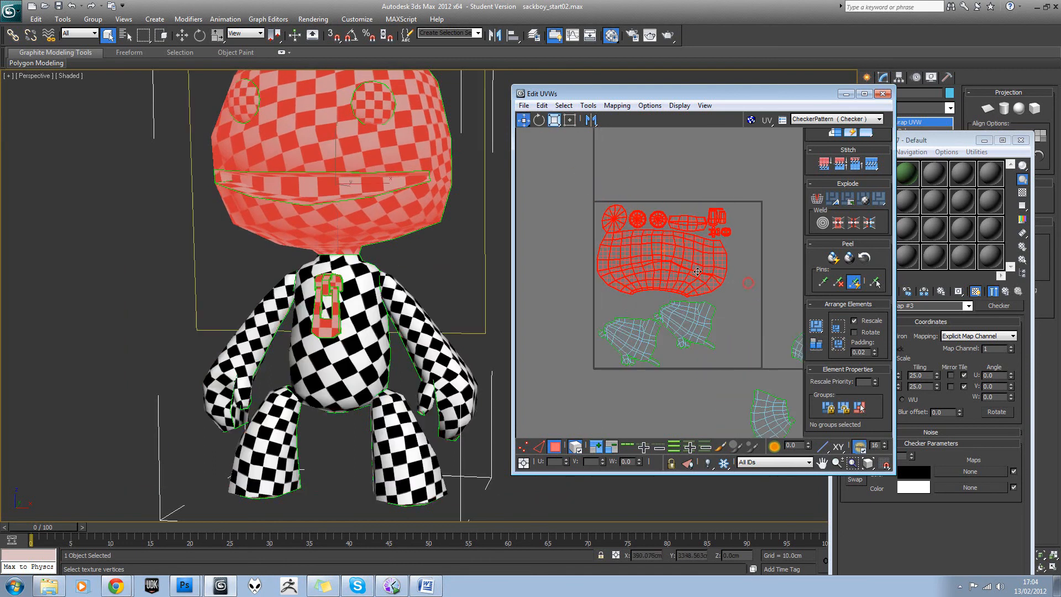
drag(698, 271, 695, 269)
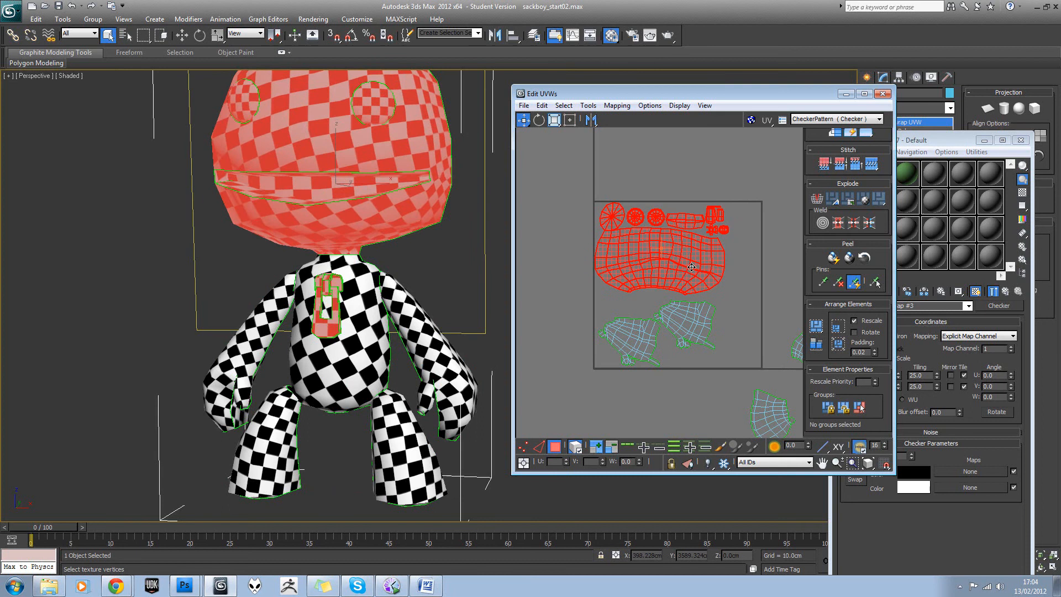
click(682, 192)
- Move the two small zip UV islands into the gap directly above the mouth island
scroll(666, 227, up, 4)
middle_drag(762, 251, 686, 257)
drag(734, 269, 735, 269)
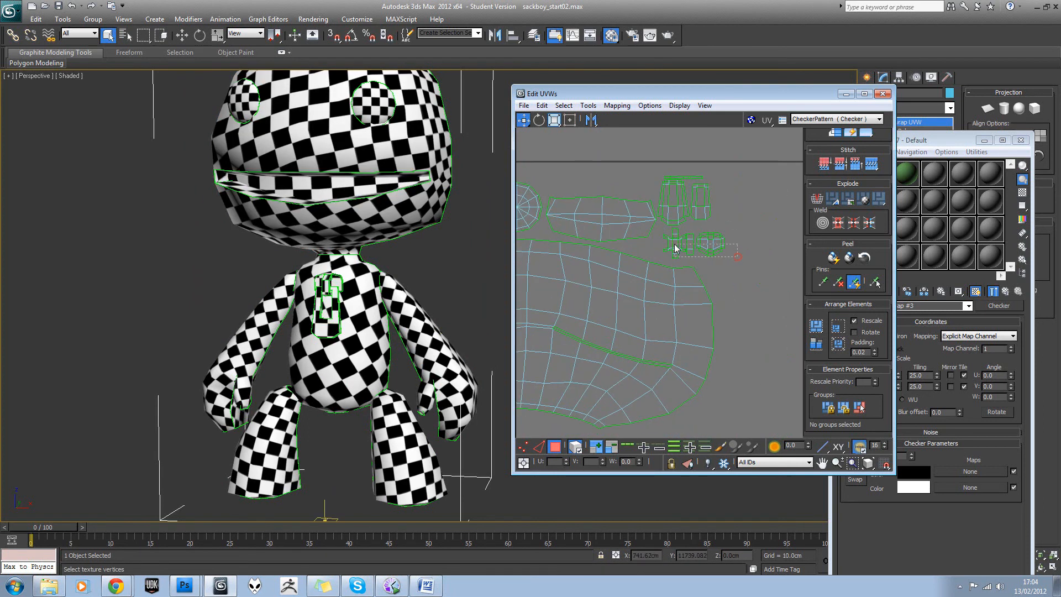
drag(675, 247, 571, 182)
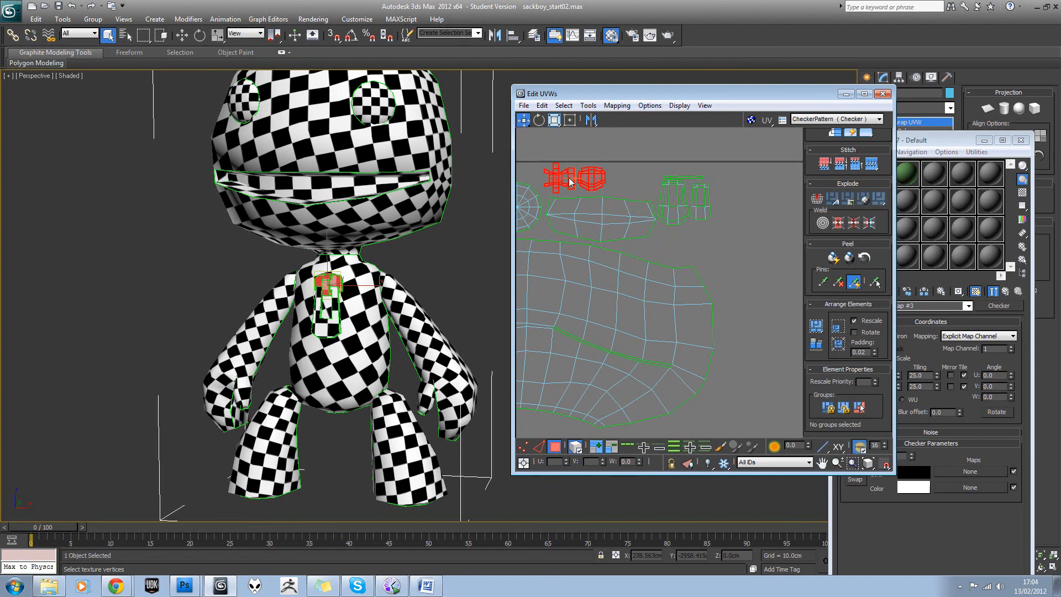
click(628, 186)
- Shift the eye UV island nearest the mouth up toward the square's top edge, beside the small zip islands
middle_drag(683, 191, 734, 249)
scroll(678, 235, down, 1)
scroll(737, 251, down, 2)
scroll(620, 259, up, 1)
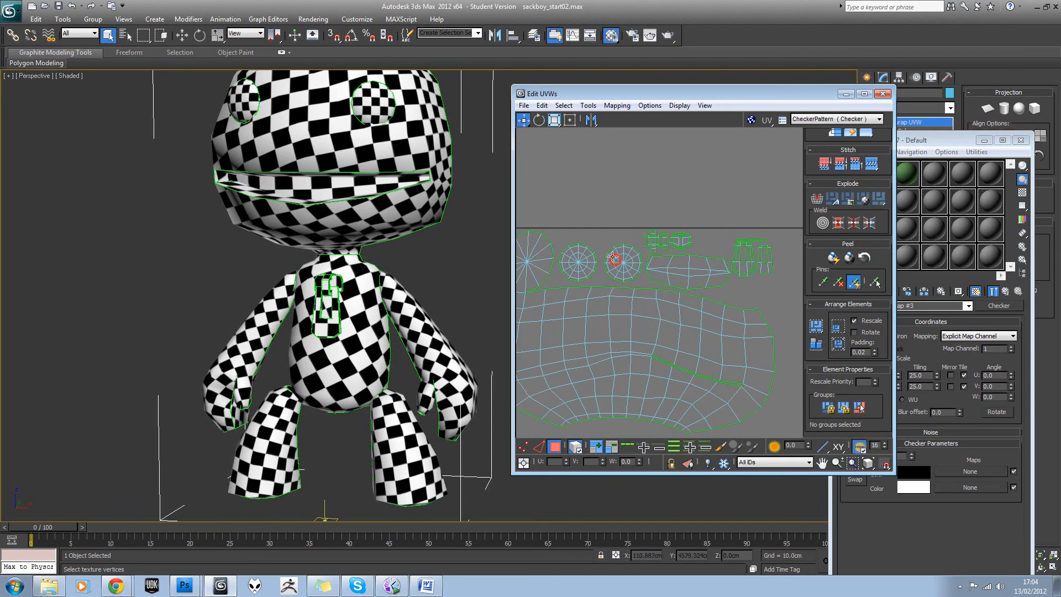
drag(616, 260, 650, 270)
click(712, 231)
scroll(618, 258, up, 3)
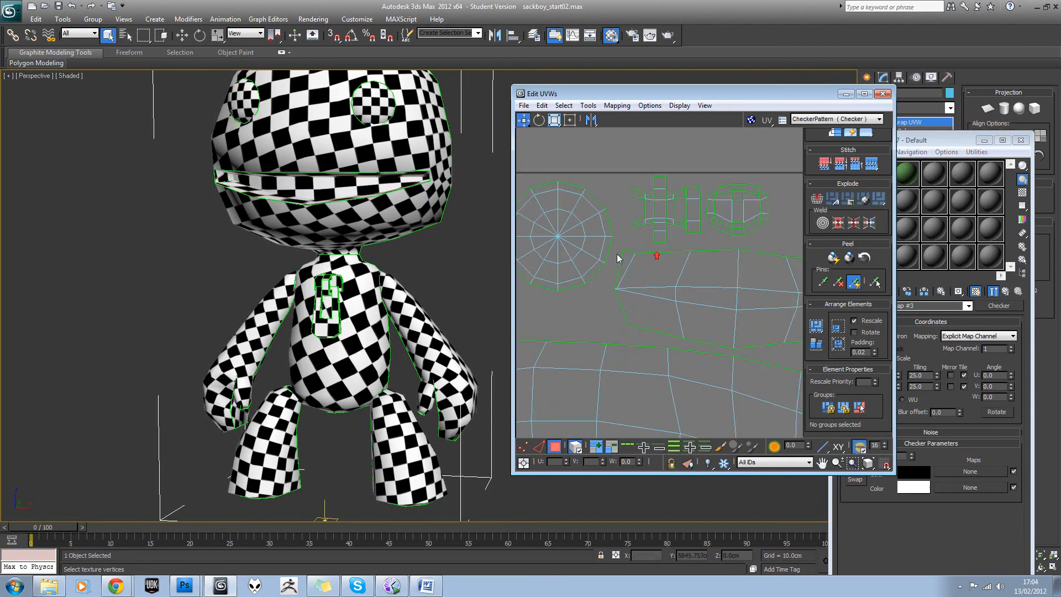
middle_drag(614, 258, 719, 256)
scroll(600, 259, down, 3)
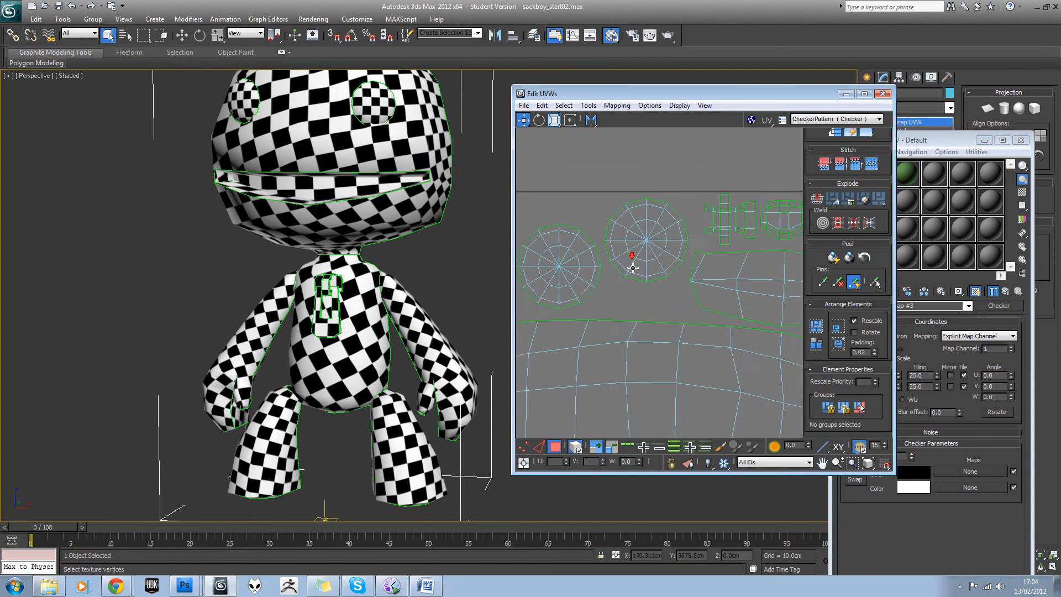
middle_drag(591, 264, 641, 220)
scroll(634, 271, down, 3)
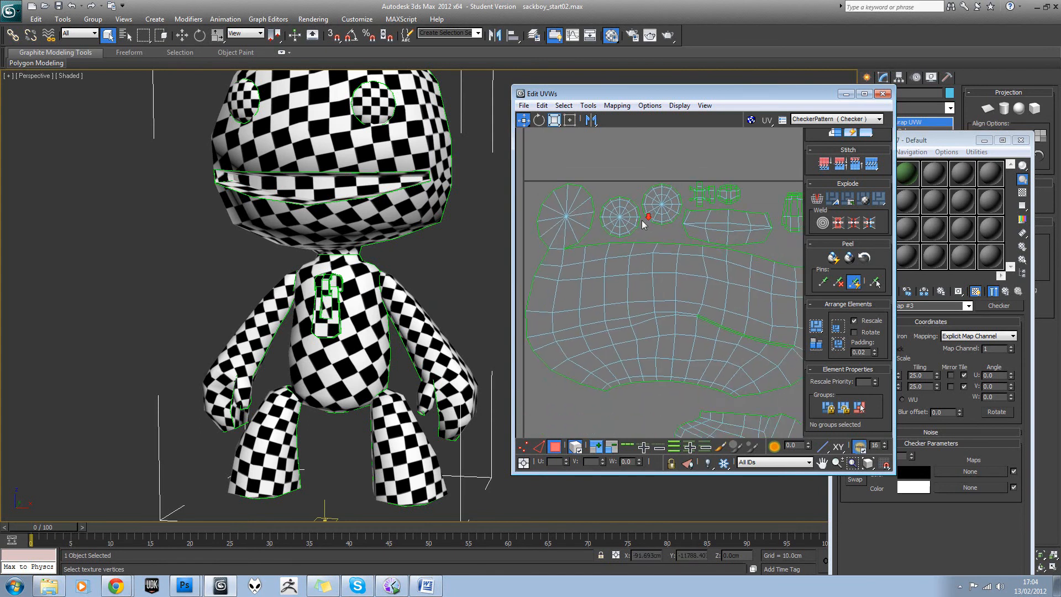
scroll(642, 220, down, 2)
middle_drag(701, 250, 651, 260)
scroll(701, 227, up, 2)
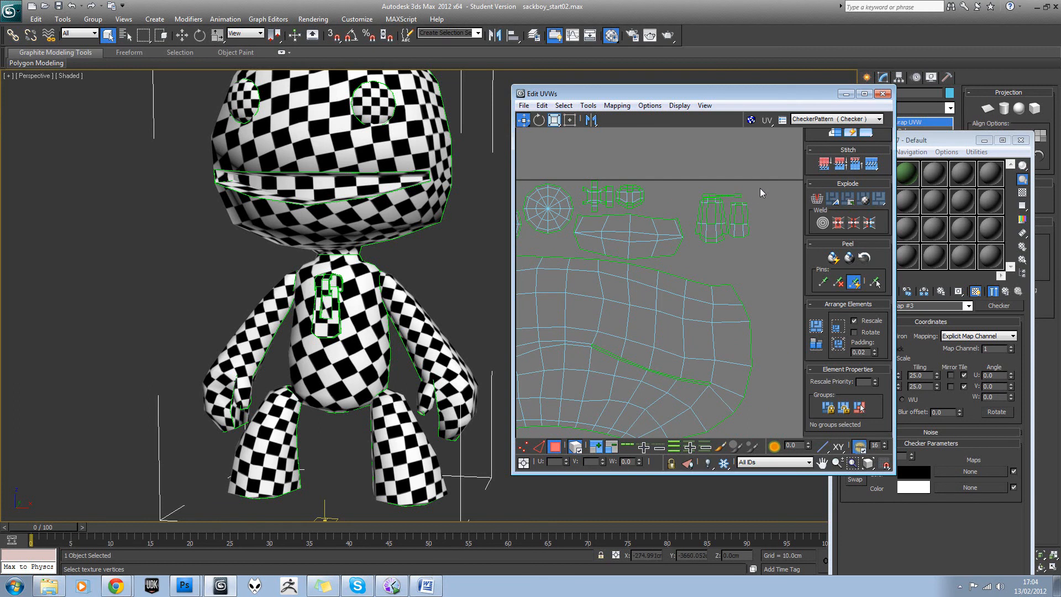
- Separate the narrow zip UV island from the larger one and move it down to its right
mouse_move(726, 231)
mouse_down()
mouse_move(699, 264)
mouse_move(706, 236)
mouse_up()
click(720, 209)
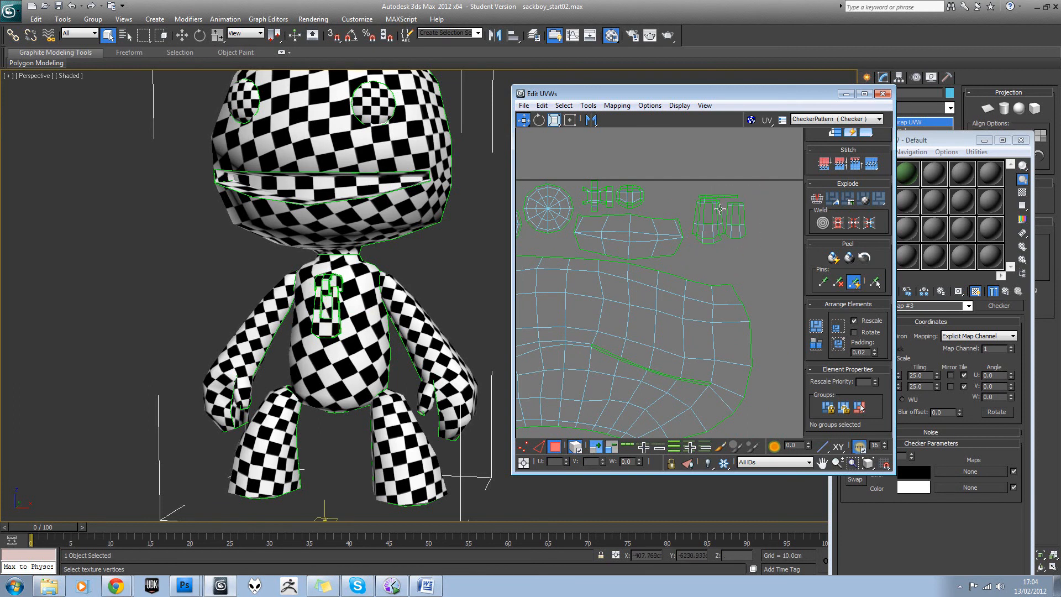
drag(742, 208, 768, 242)
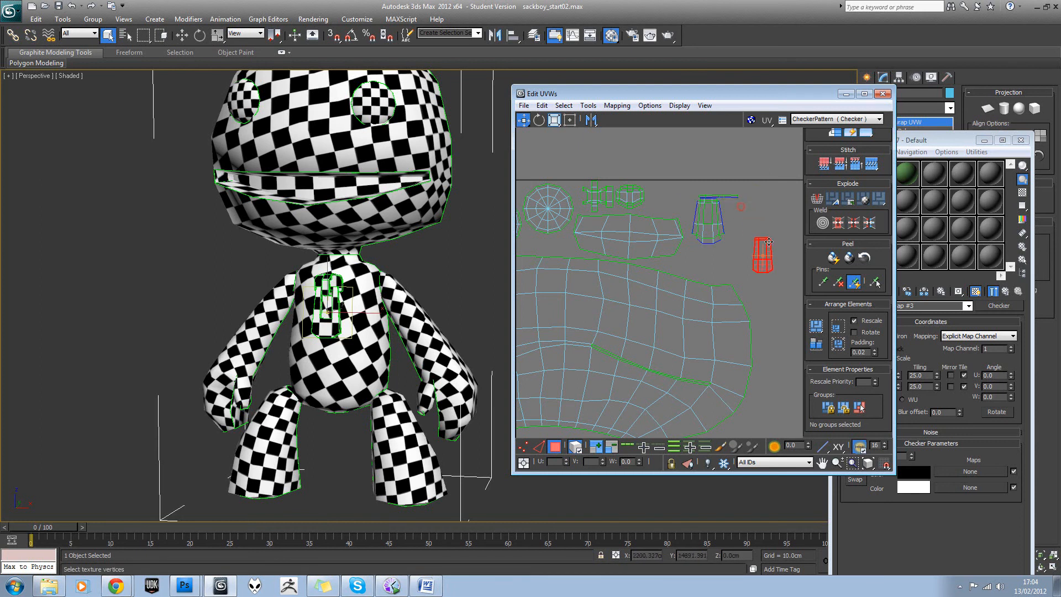
- Rotate the larger zip UV island onto its side and line up both long zip islands beside the small ones
drag(699, 243, 700, 239)
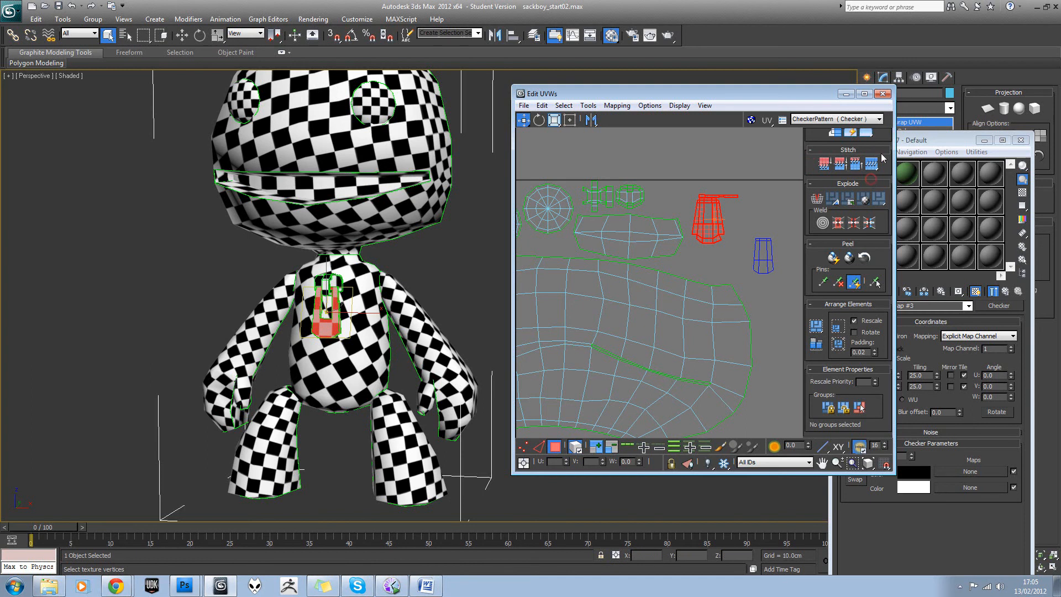
drag(886, 145, 858, 239)
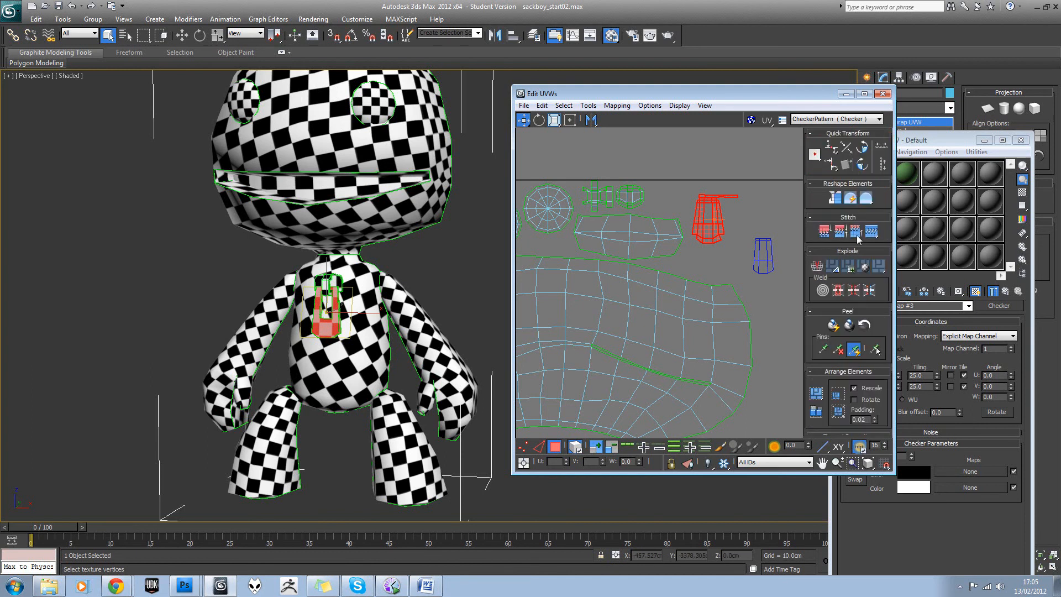
click(862, 149)
click(862, 149)
click(862, 149)
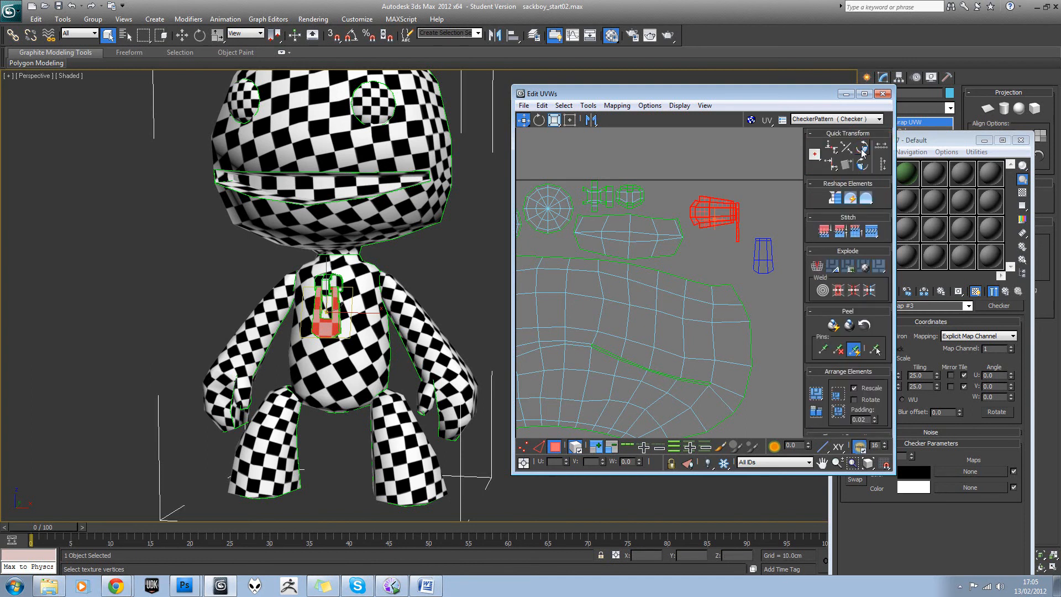
drag(751, 206, 712, 195)
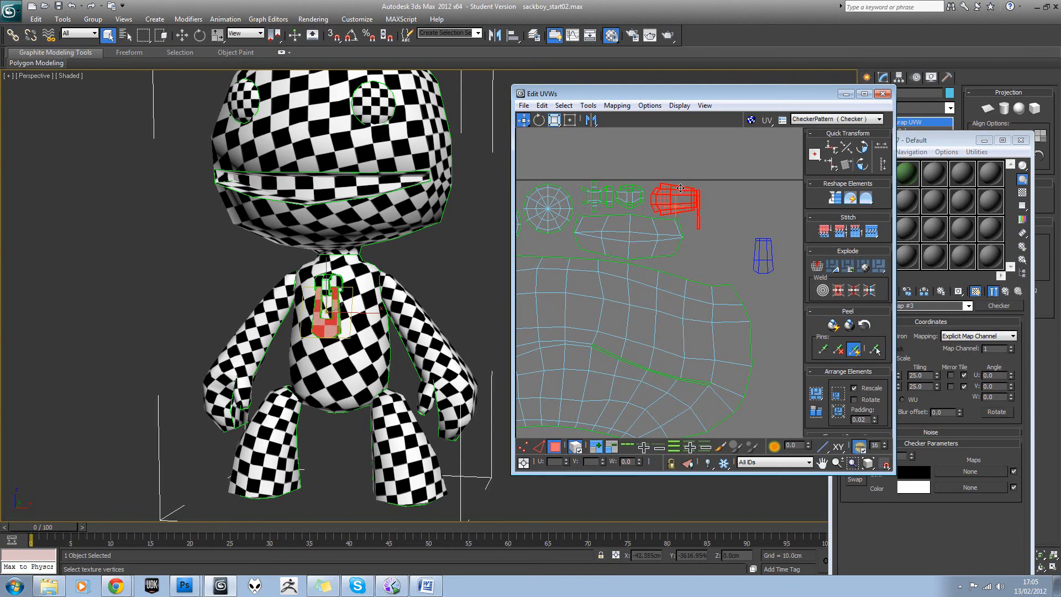
click(745, 203)
drag(759, 269, 714, 226)
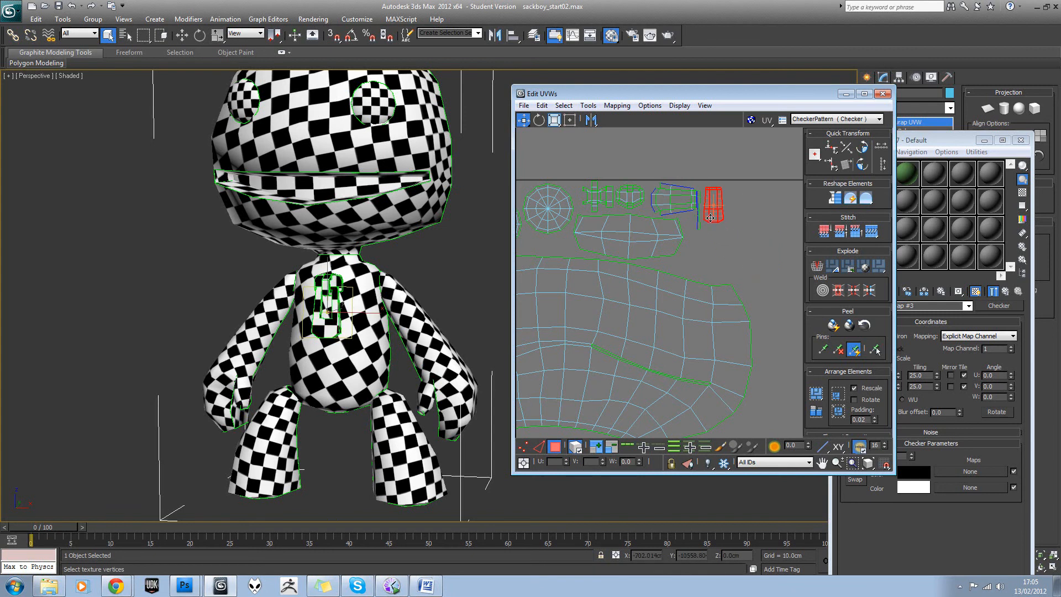
- Move both arm UV islands out of the UV square, one to its right and one below it
scroll(730, 210, down, 3)
middle_drag(715, 289, 691, 229)
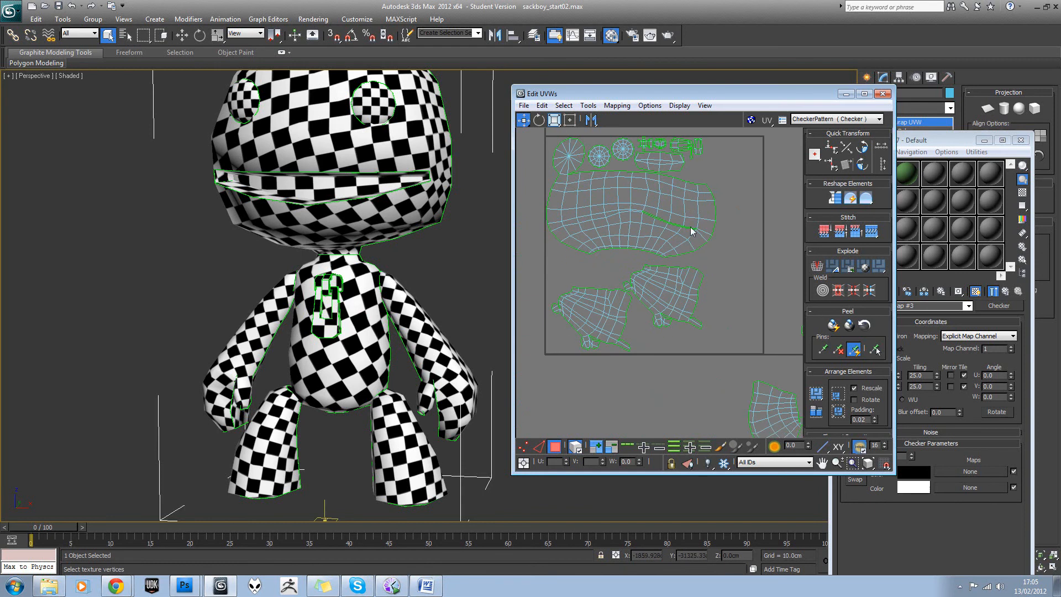
scroll(676, 300, down, 2)
middle_drag(704, 285, 650, 269)
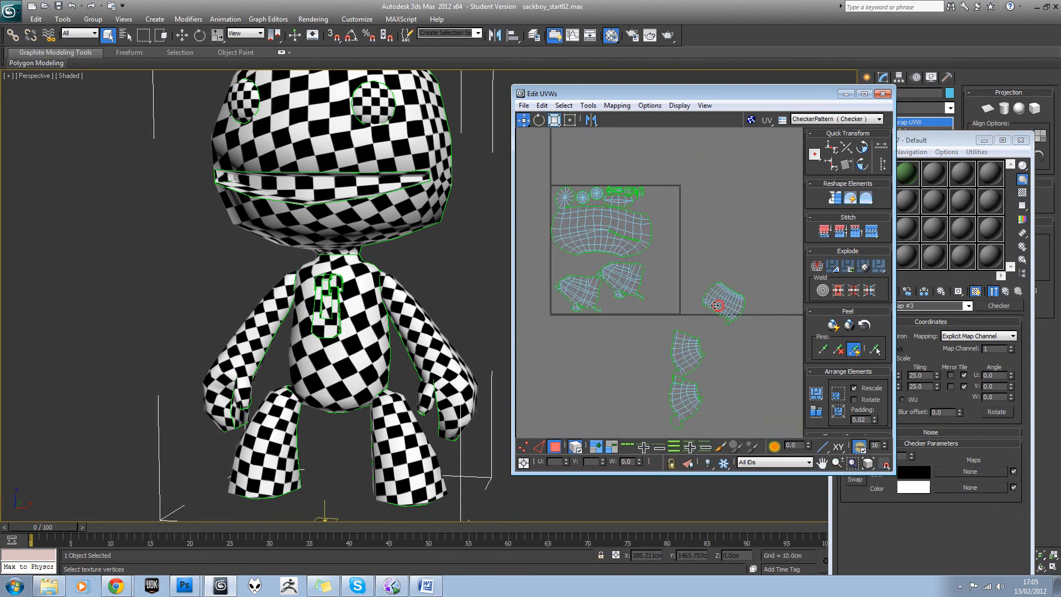
drag(715, 305, 710, 220)
drag(672, 288, 714, 286)
drag(578, 292, 569, 349)
- Place one leg UV island against the square's left edge below the head, and the lower arm island beside it
click(679, 351)
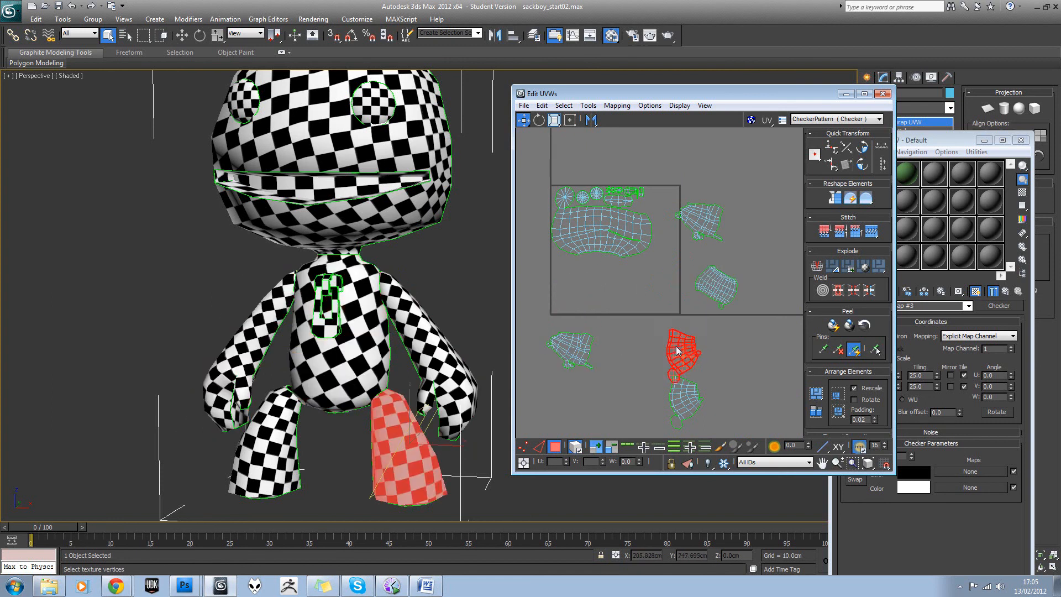
drag(679, 351, 570, 272)
drag(588, 338, 616, 291)
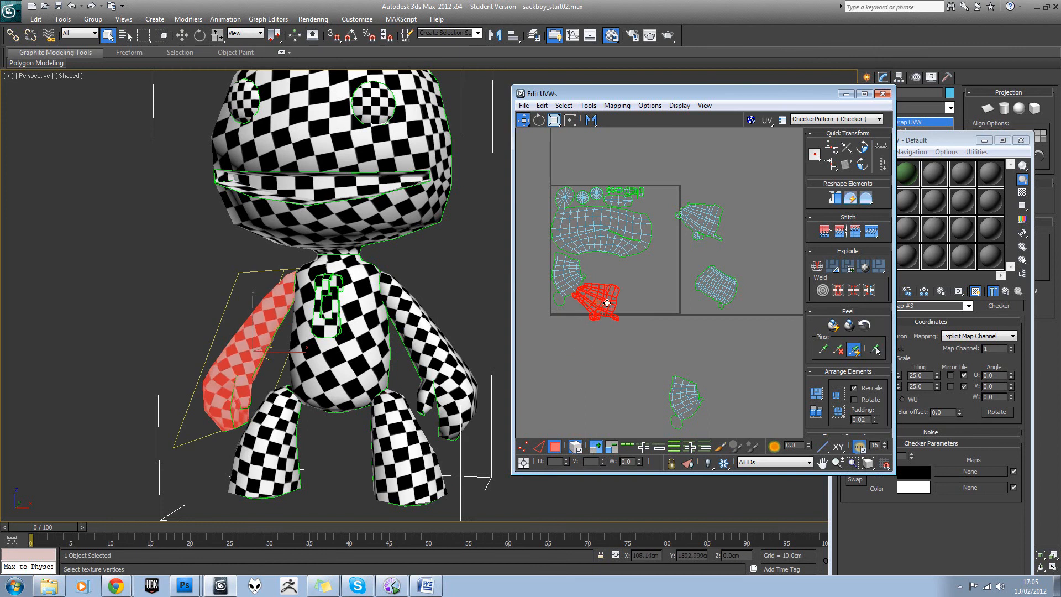
- Rotate the arm UV island inside the square so that it nests beside the leg island below the head
click(861, 147)
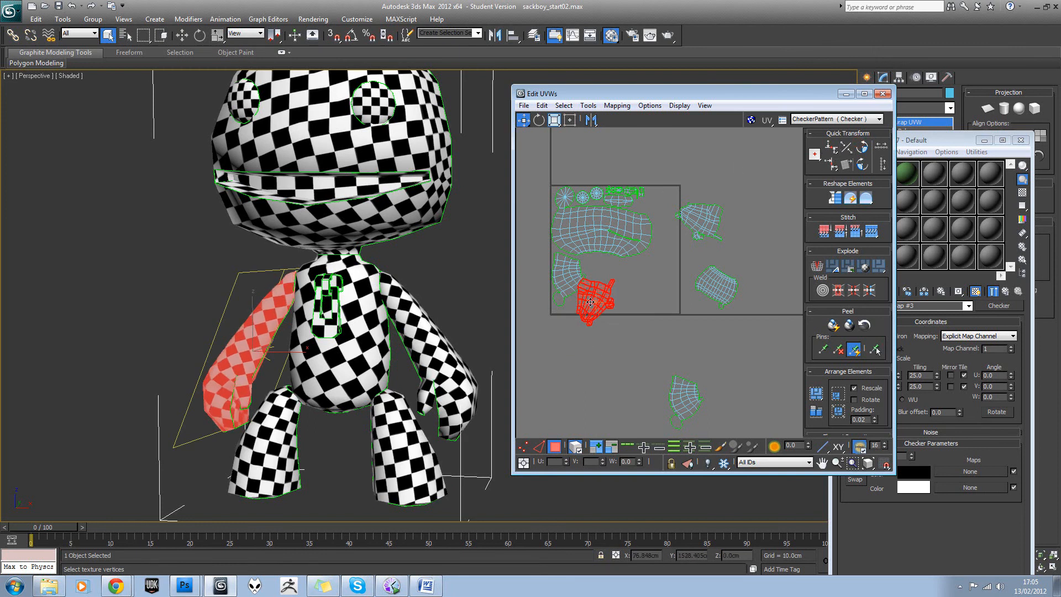
click(861, 164)
click(538, 120)
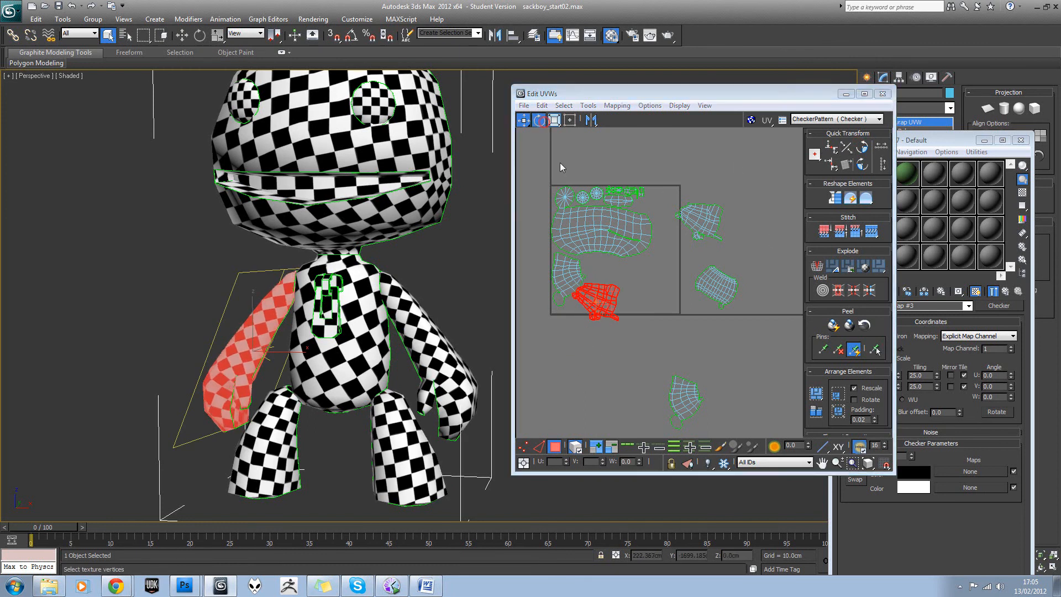
drag(605, 309, 606, 276)
key(w)
- Rotate the torso's UV island upright and place it in the upper-right corner of the UV square
drag(701, 221, 707, 237)
drag(716, 287, 660, 271)
key(e)
drag(657, 261, 661, 210)
key(w)
scroll(665, 221, up, 3)
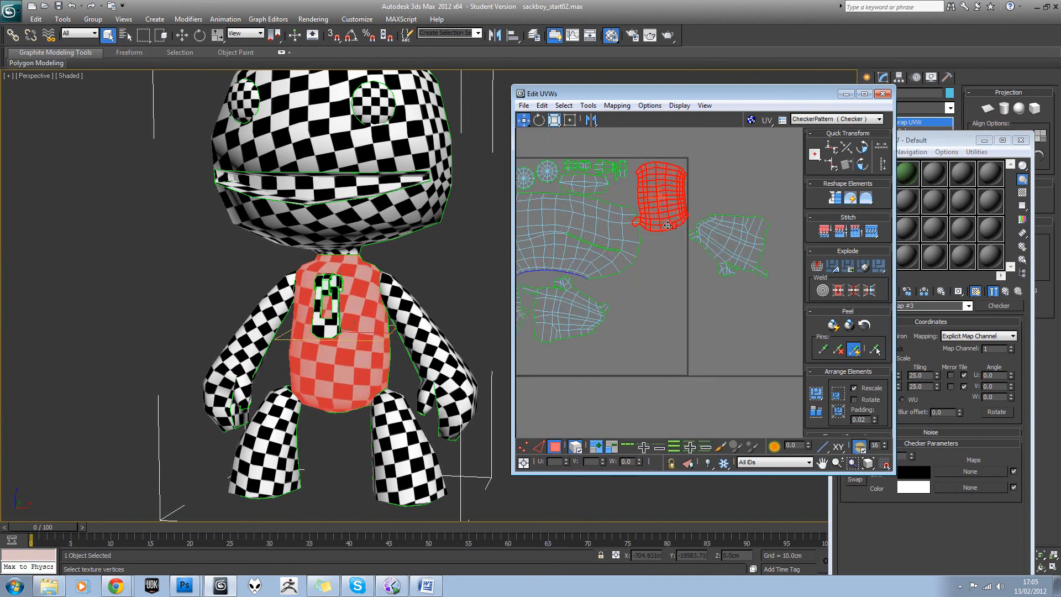
middle_drag(665, 224, 689, 226)
- Rotate the torso's UV island end for end with a slight tilt and fit it against the square's upper-right corner
click(540, 121)
mouse_move(683, 224)
mouse_down()
mouse_move(696, 228)
mouse_move(686, 261)
mouse_move(691, 243)
mouse_move(667, 220)
mouse_up()
right_click(692, 263)
click(701, 277)
scroll(711, 251, up, 3)
scroll(712, 250, up, 2)
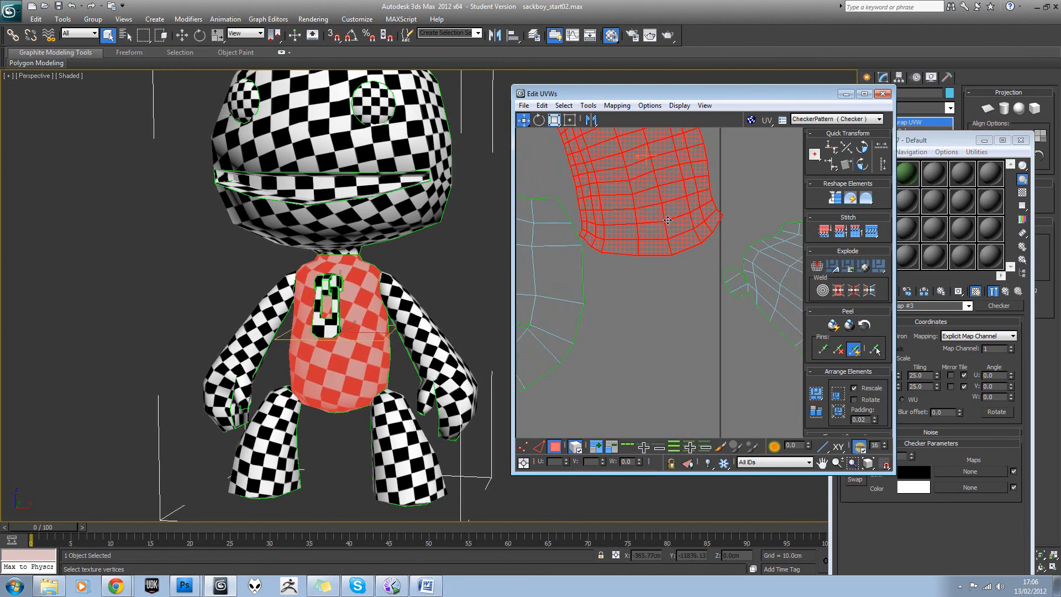
scroll(671, 238, down, 2)
middle_drag(671, 239, 660, 301)
click(554, 120)
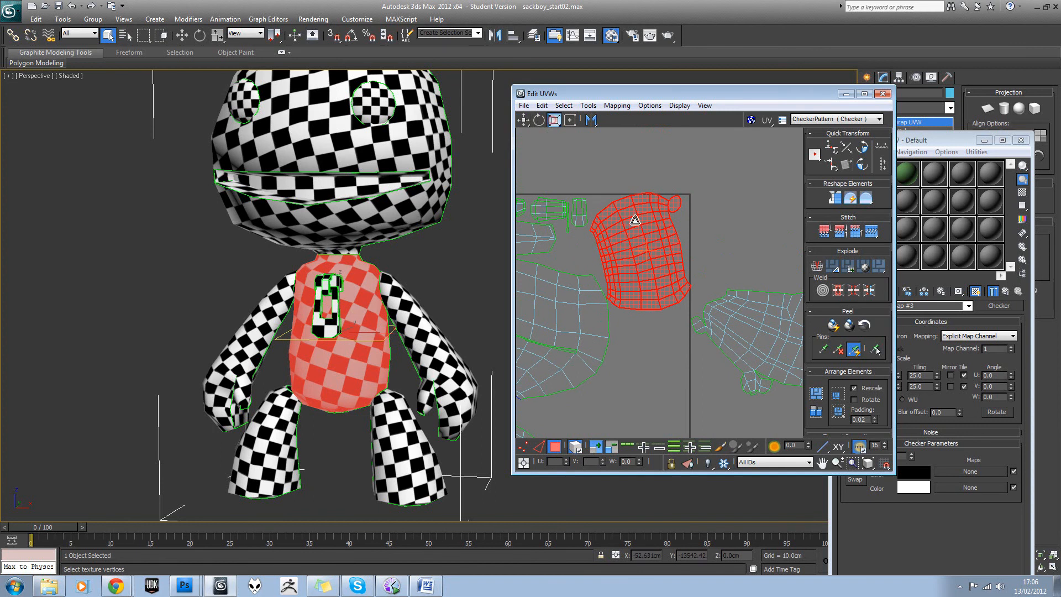
drag(631, 221, 631, 221)
scroll(645, 225, down, 1)
key(w)
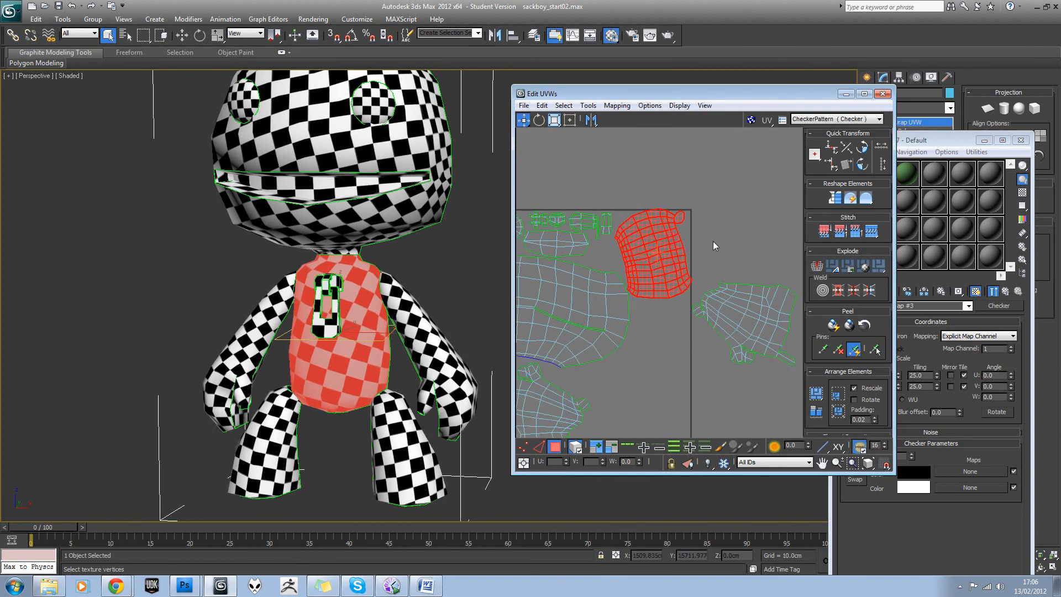
- Nudge the torso's UV island slightly so that it sits just inside the UV square's upper-right corner
scroll(713, 241, up, 2)
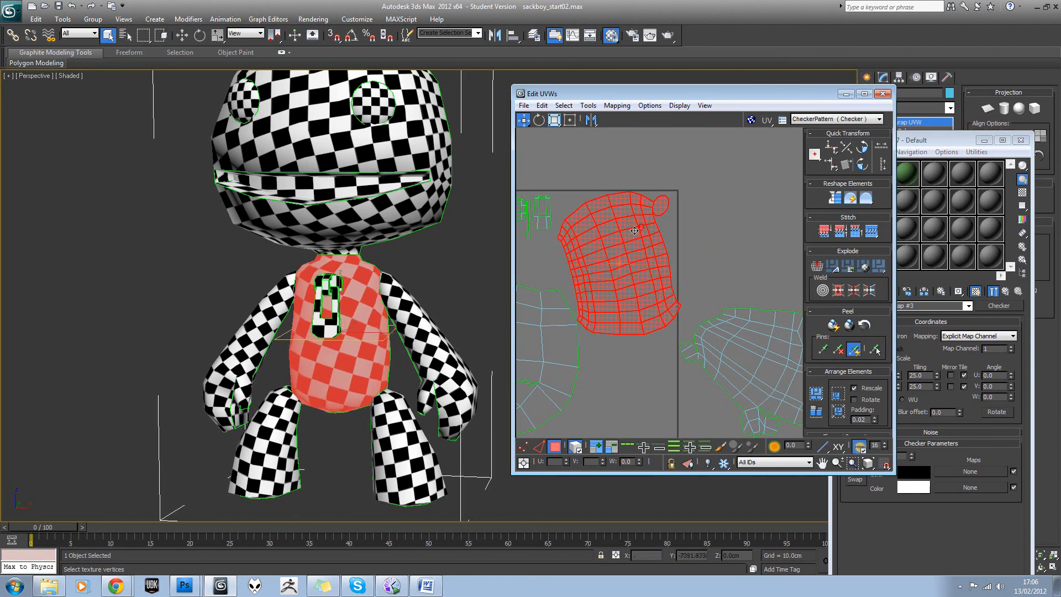
scroll(637, 232, down, 3)
middle_drag(659, 253, 768, 250)
scroll(612, 256, up, 1)
click(608, 267)
drag(608, 269, 605, 268)
scroll(722, 279, up, 3)
middle_drag(722, 279, 557, 266)
click(677, 252)
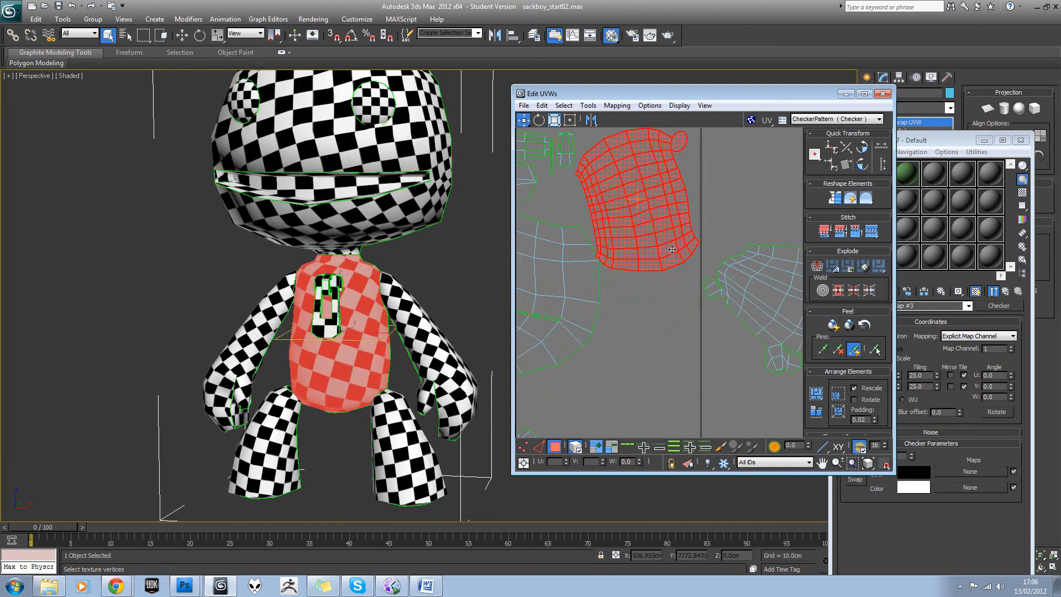
drag(677, 253, 673, 251)
- Tilt the torso's UV island further and seat it against the right edge in the square's upper-right corner
middle_drag(661, 219, 650, 273)
drag(650, 273, 605, 257)
click(539, 119)
key(w)
click(696, 237)
scroll(694, 236, down, 3)
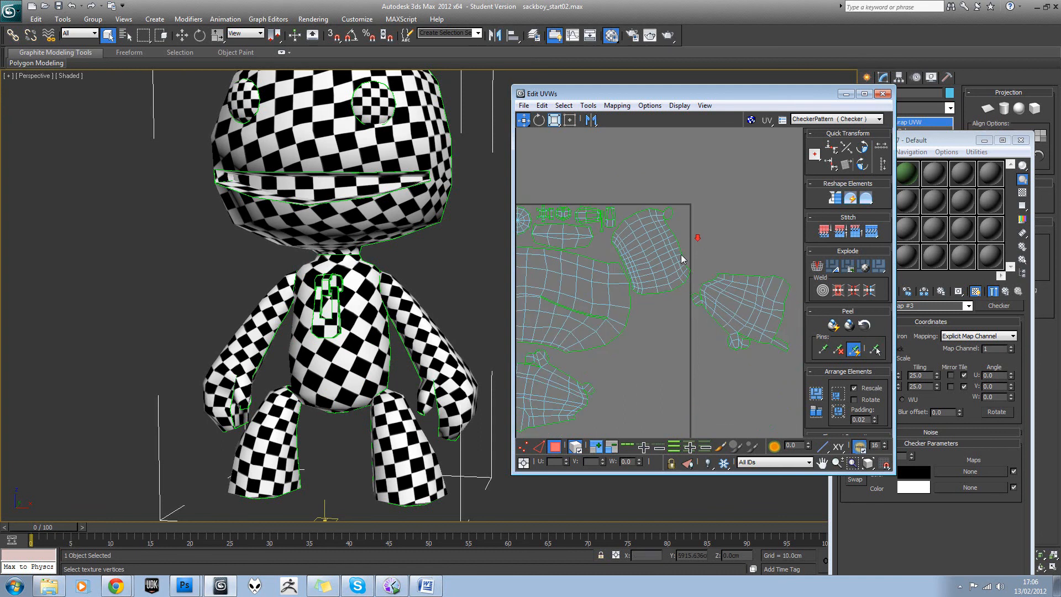
- Move the remaining arm UV island from outside the square to the free space below the torso
middle_drag(681, 278, 708, 241)
scroll(707, 241, down, 1)
drag(771, 267, 681, 321)
click(734, 278)
- Move the remaining leg UV island into the square's lower-right corner and rotate it to fit below the arm
scroll(687, 274, down, 3)
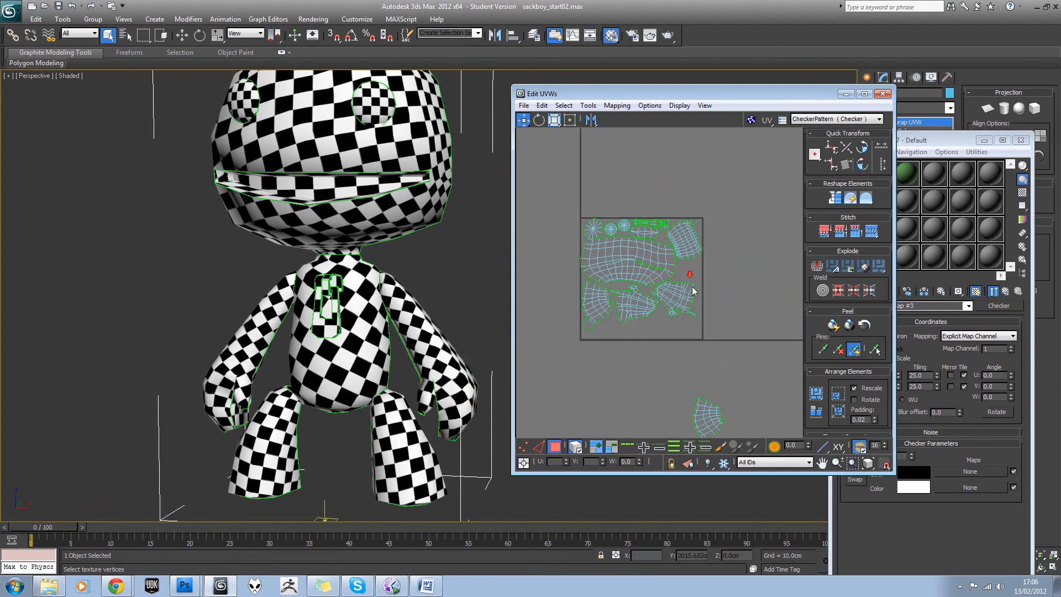
middle_drag(701, 354, 678, 246)
drag(676, 312, 668, 198)
scroll(636, 226, up, 3)
click(538, 121)
key(w)
middle_drag(665, 182, 676, 288)
- Shift and rotate the right-hand arm UV island so that it sits between the torso and leg islands
scroll(680, 281, down, 2)
drag(693, 217, 670, 227)
key(e)
key(w)
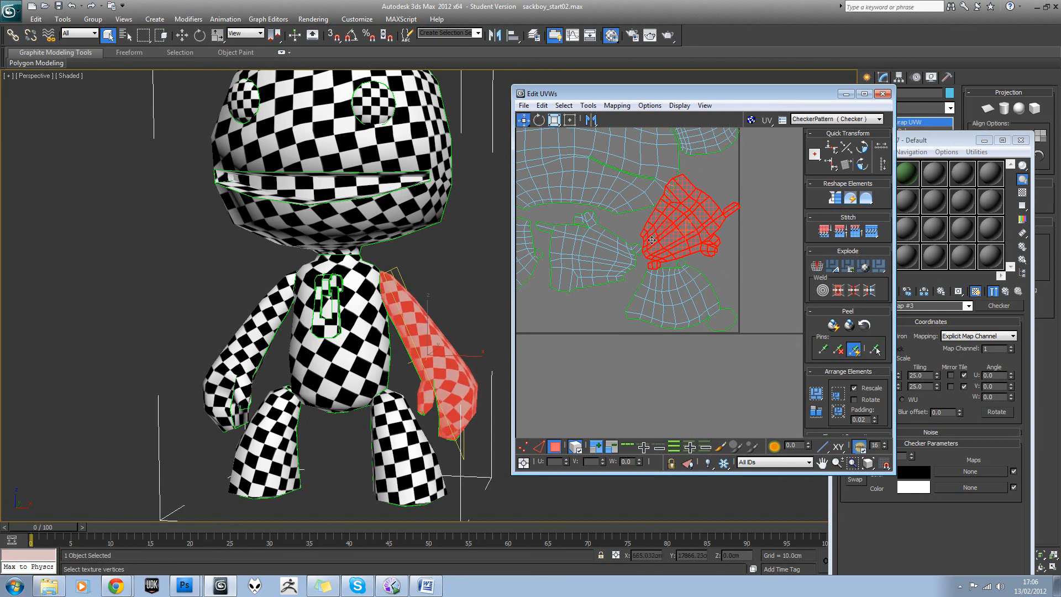
middle_drag(652, 240, 718, 253)
scroll(718, 253, down, 2)
- Rotate the lower-middle arm UV island upright and move it up below the head, beside the left leg island
click(665, 277)
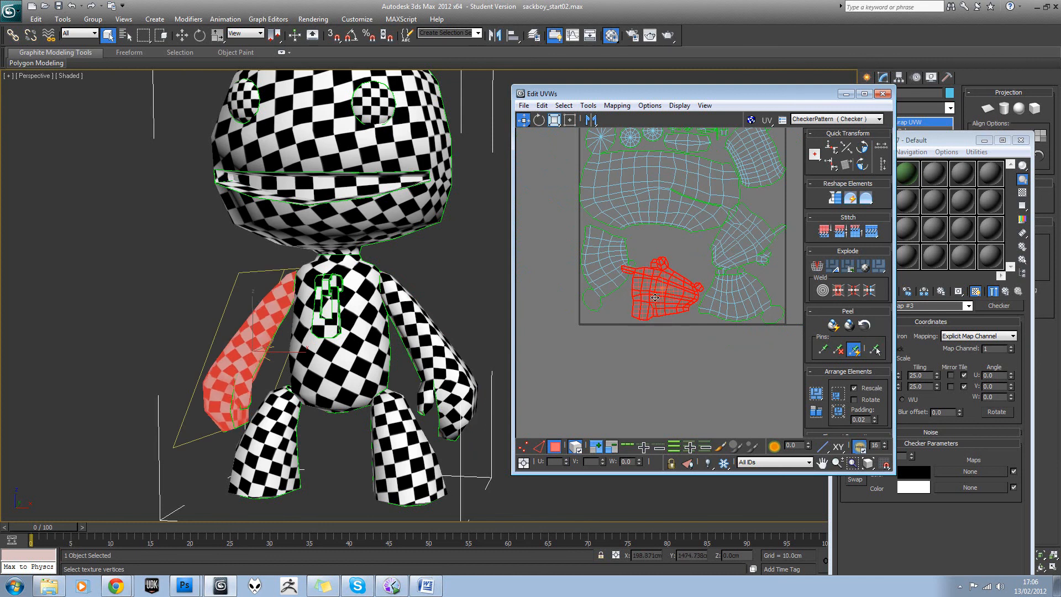
key(e)
drag(647, 273, 690, 224)
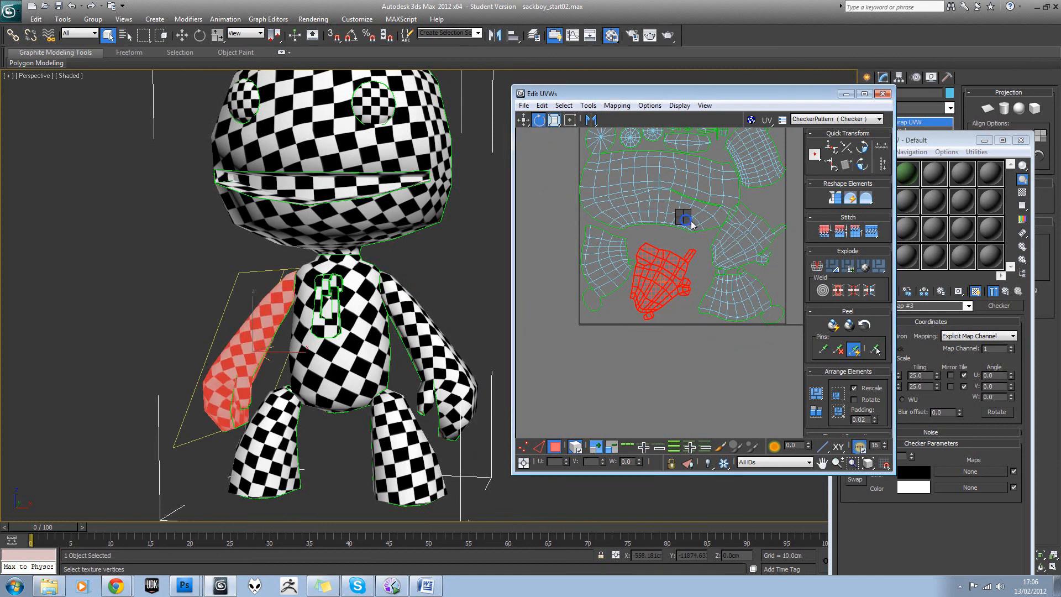
key(w)
drag(660, 277, 665, 260)
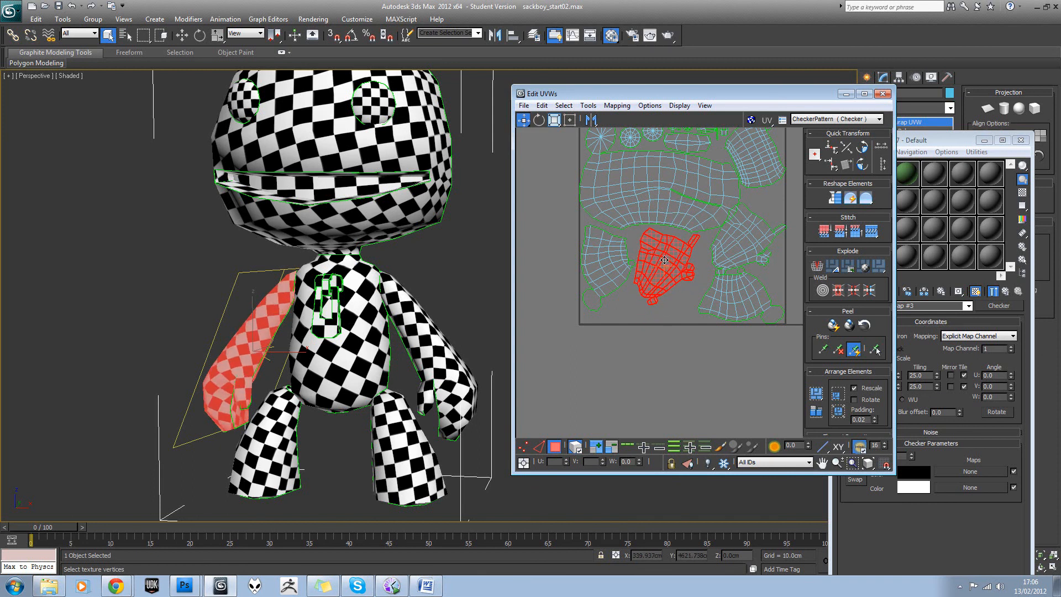
- Rotate the lower-right leg UV island and slide it left along the square's bottom edge
mouse_move(721, 304)
mouse_down()
mouse_move(706, 303)
mouse_move(707, 292)
mouse_up()
click(539, 120)
key(w)
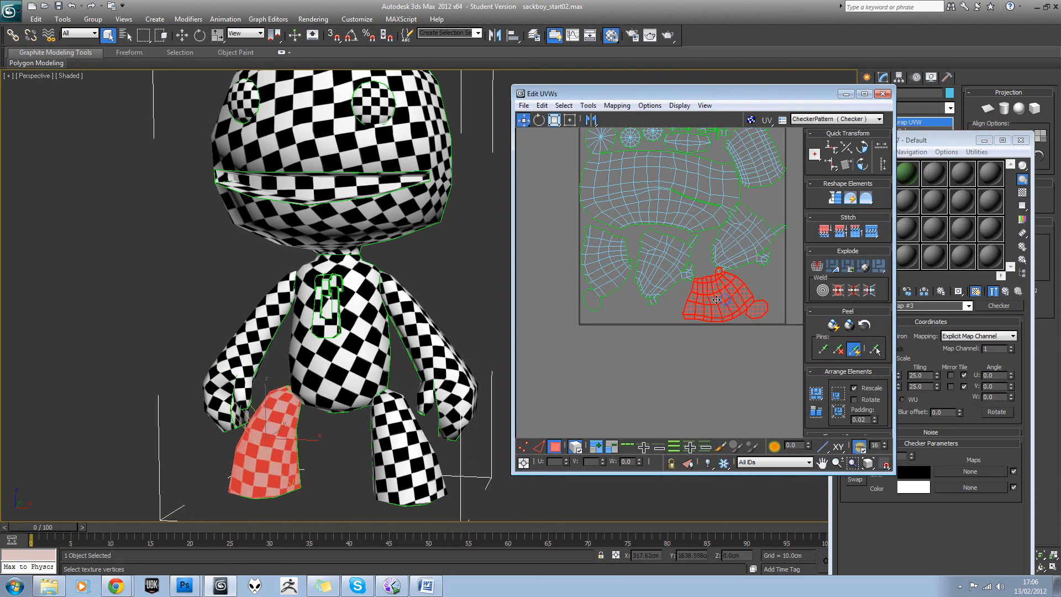
- Rotate the right-hand arm UV island upright and place it against the square's right edge above the leg island
click(739, 249)
middle_drag(661, 185, 634, 231)
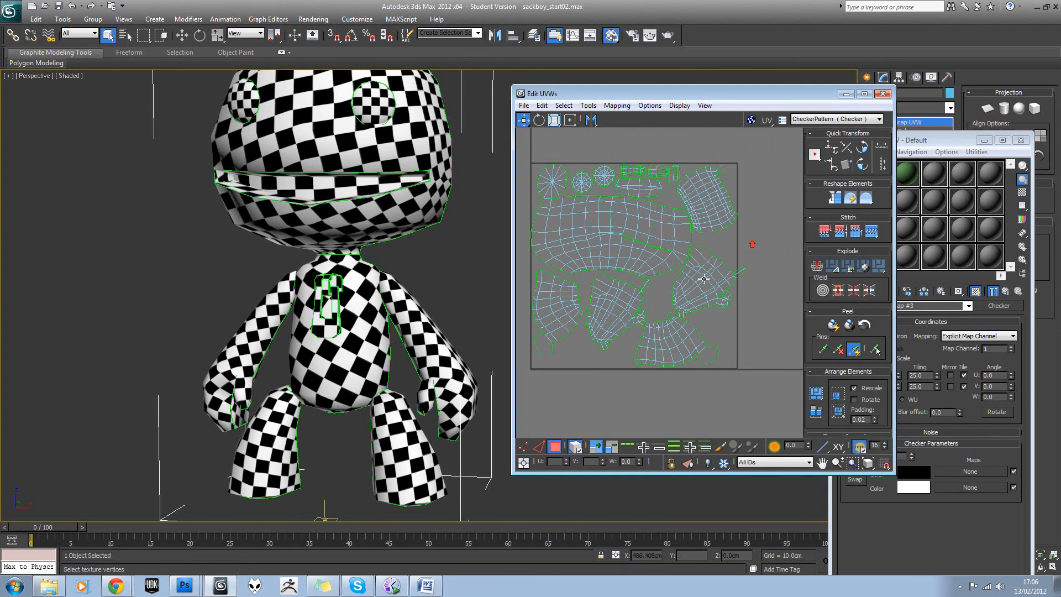
click(538, 120)
mouse_move(697, 290)
mouse_down()
mouse_move(717, 323)
mouse_move(701, 299)
mouse_up()
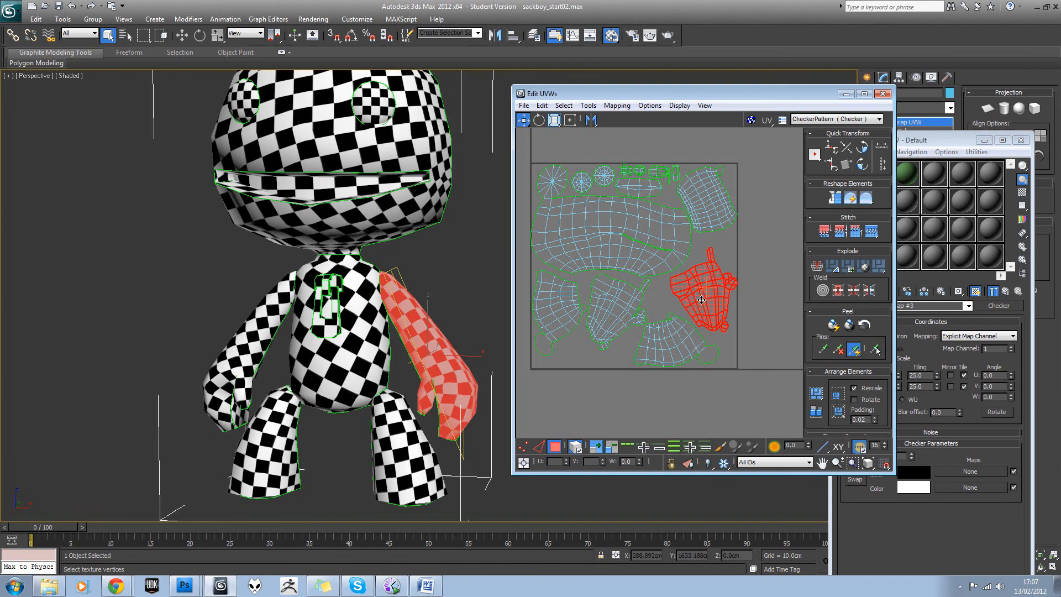
click(750, 269)
- Examine the packed UV layout for spacing between the islands and the fit of the lower arm island
scroll(743, 271, down, 3)
scroll(726, 256, up, 2)
click(713, 239)
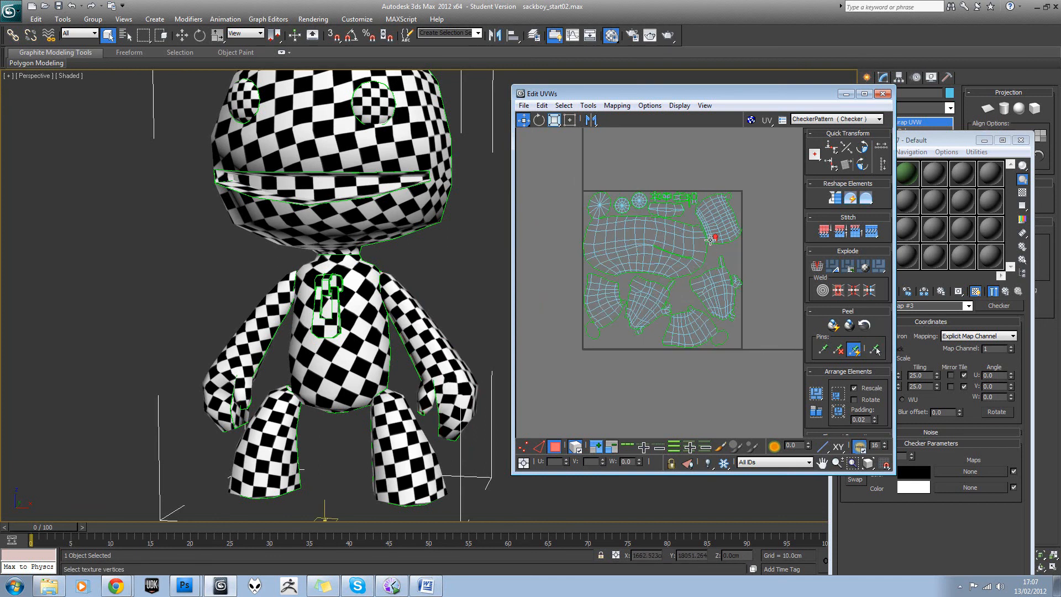
scroll(416, 233, up, 3)
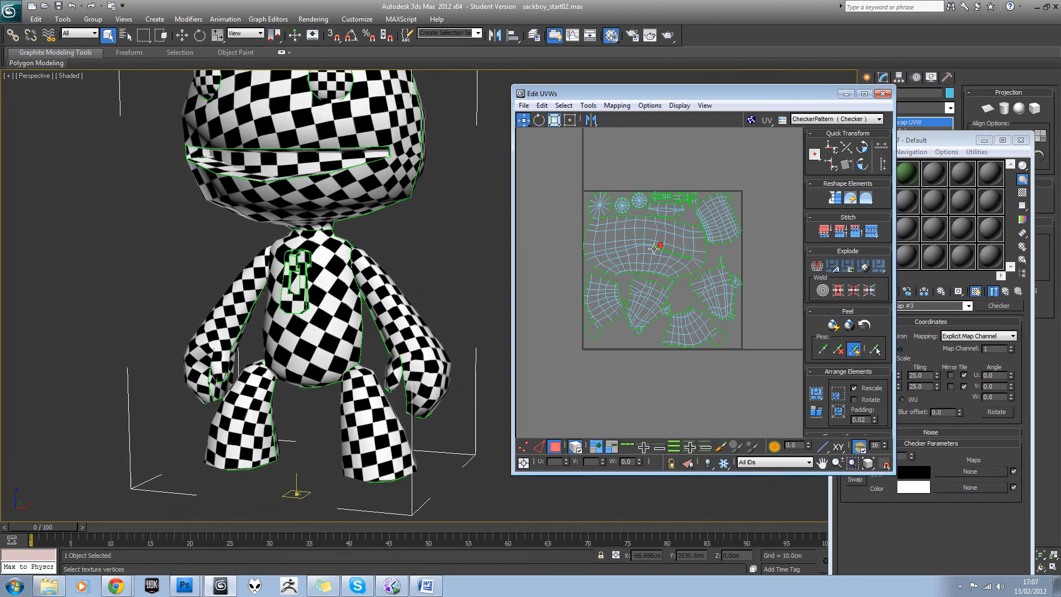
scroll(655, 250, down, 2)
click(655, 250)
middle_drag(658, 251, 675, 249)
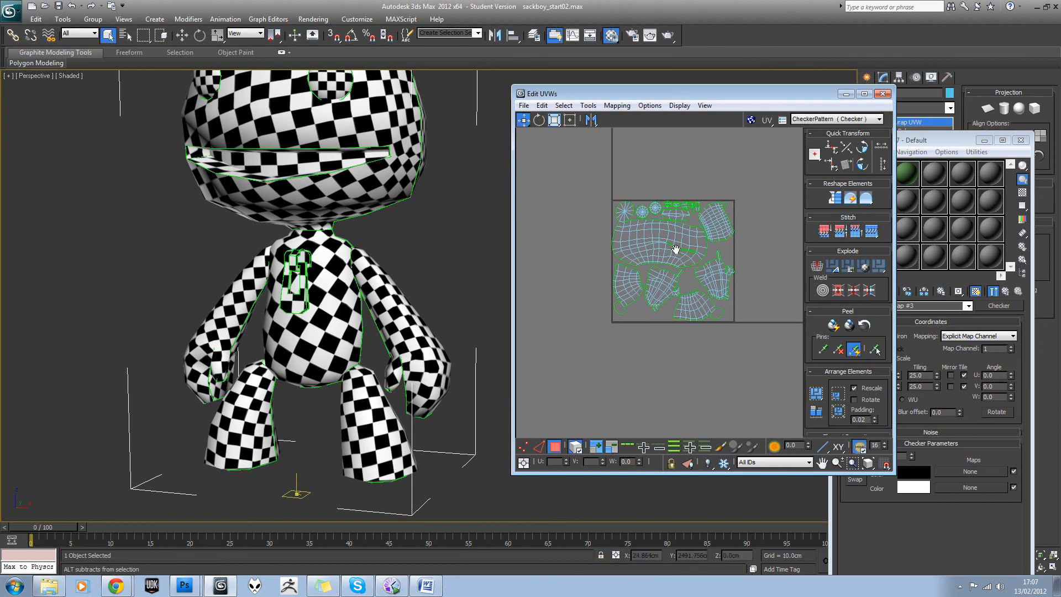
scroll(679, 246, up, 2)
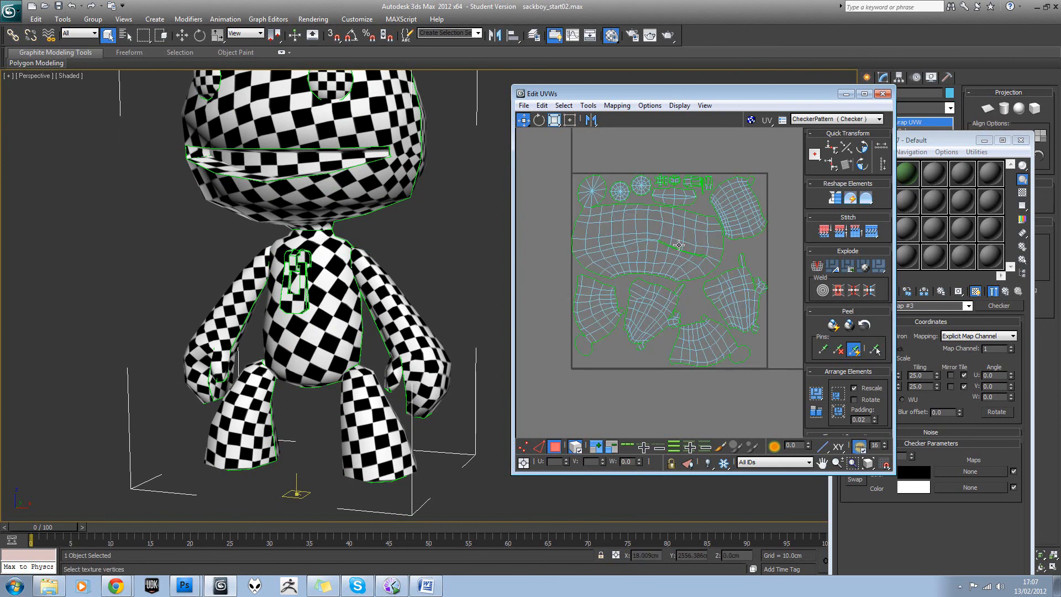
click(655, 368)
click(652, 312)
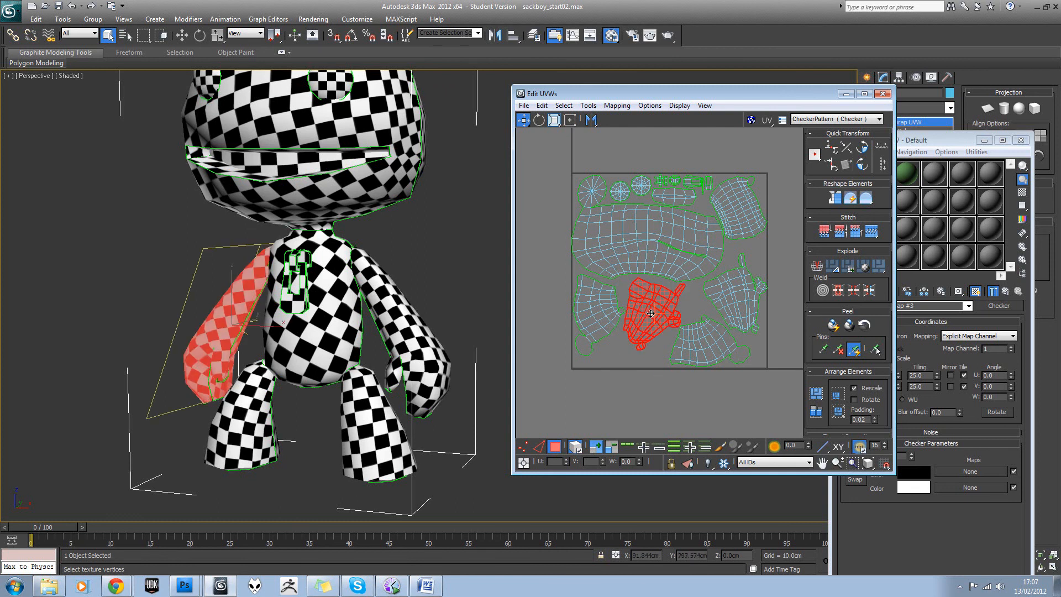
- Examine the checker pattern on the model from the side and compare it with the packed islands
click(374, 222)
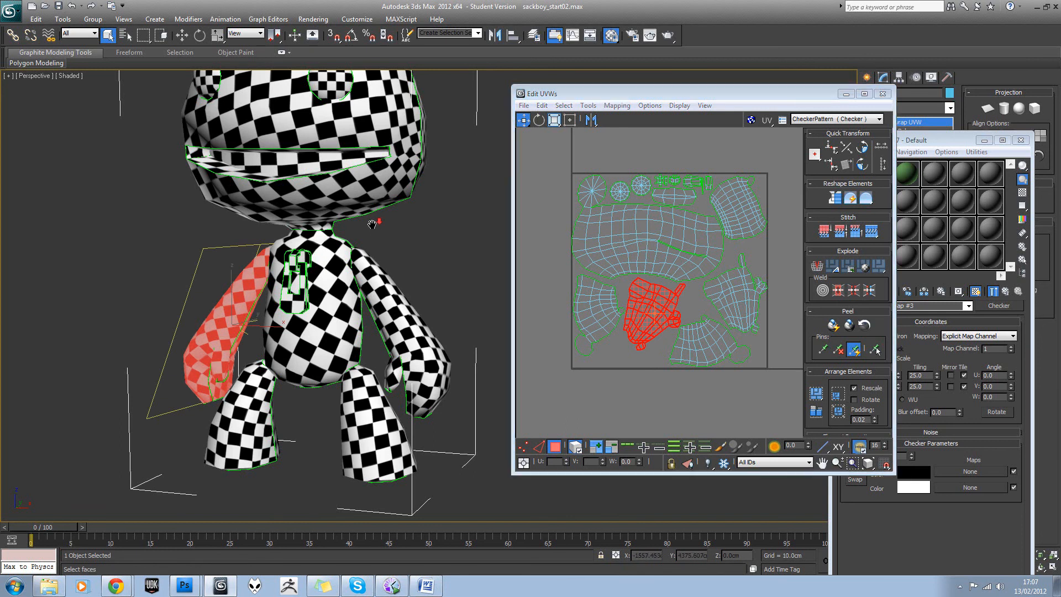
scroll(374, 222, down, 4)
alt+middle_drag(456, 252, 429, 260)
click(434, 262)
scroll(682, 279, down, 2)
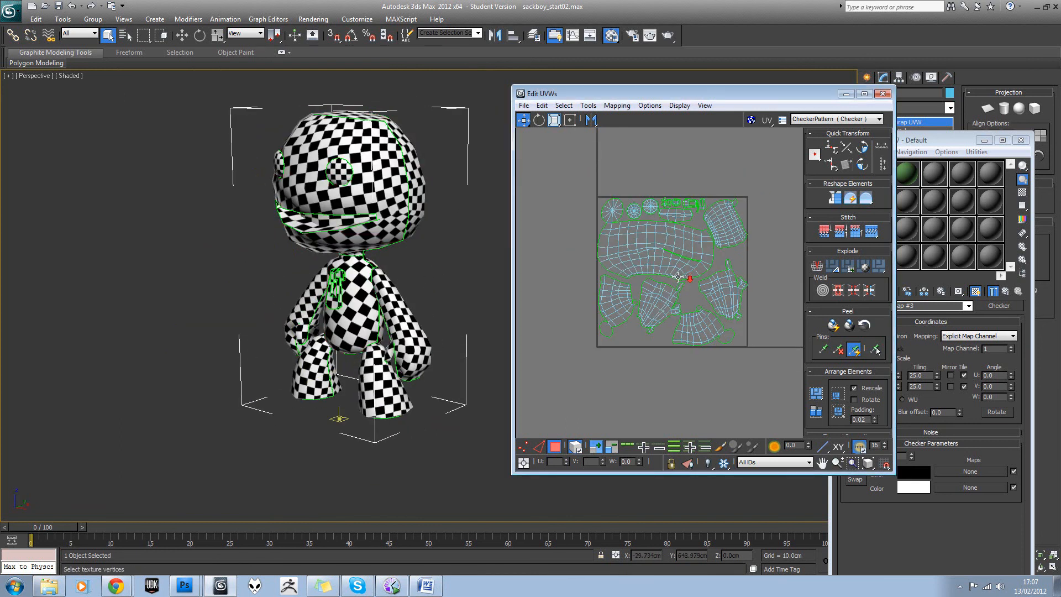
scroll(687, 278, up, 2)
mouse_move(439, 238)
alt+middle_down()
mouse_move(455, 238)
mouse_move(419, 238)
alt+middle_up()
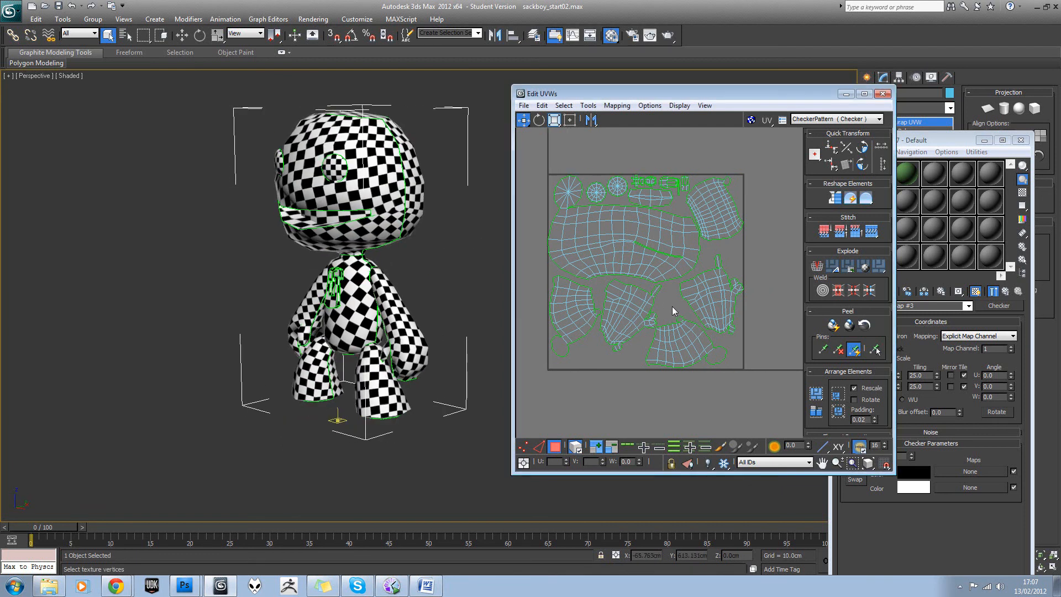
scroll(672, 306, down, 1)
scroll(724, 276, up, 1)
scroll(724, 276, up, 2)
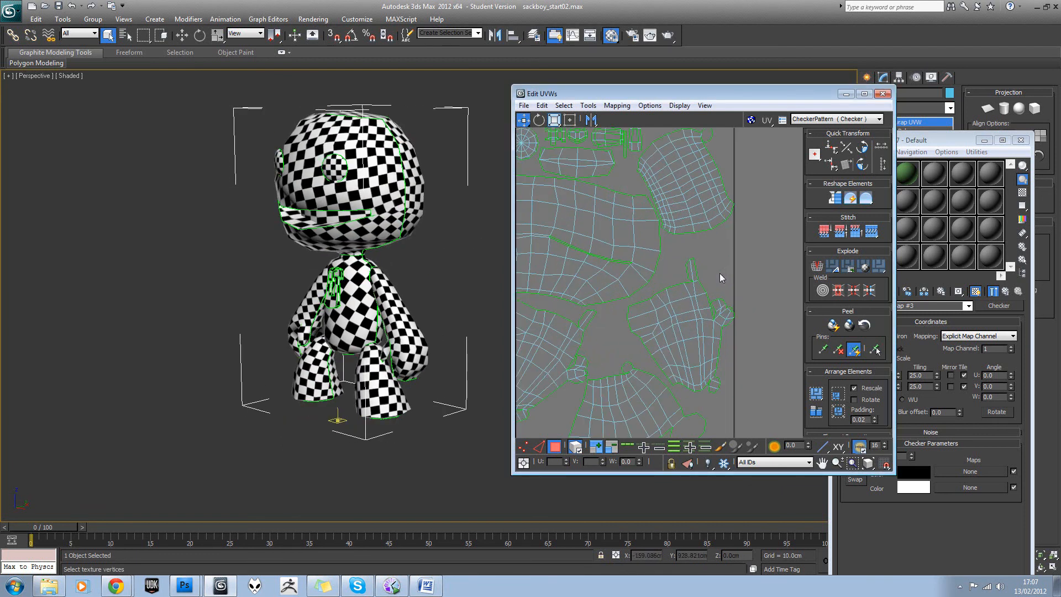
scroll(719, 273, down, 3)
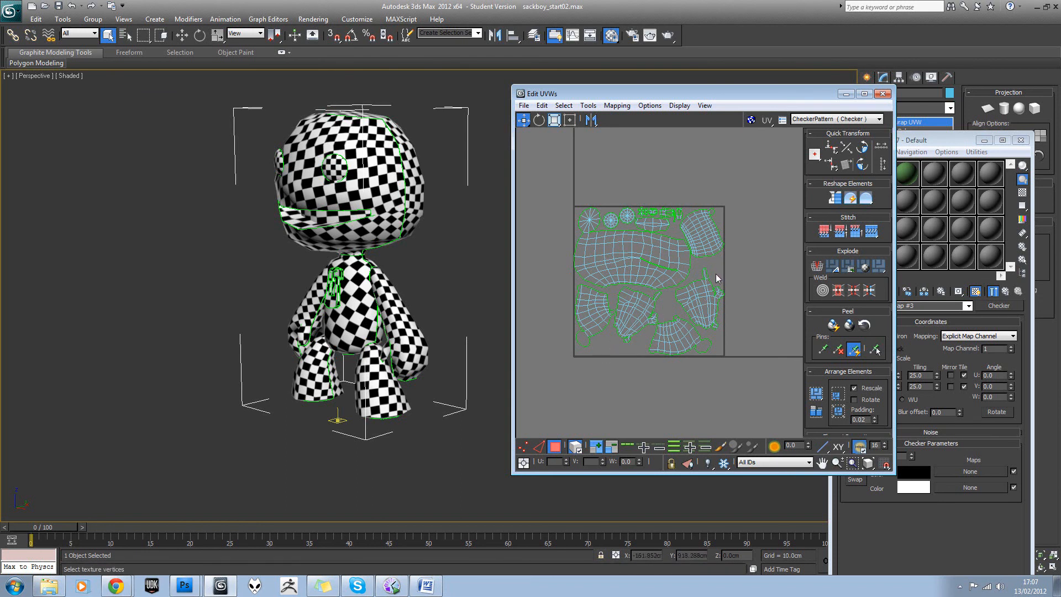
- Move the torso island's outermost vertex inward so that it lies inside the UV square's right edge
scroll(717, 278, up, 5)
scroll(690, 251, up, 5)
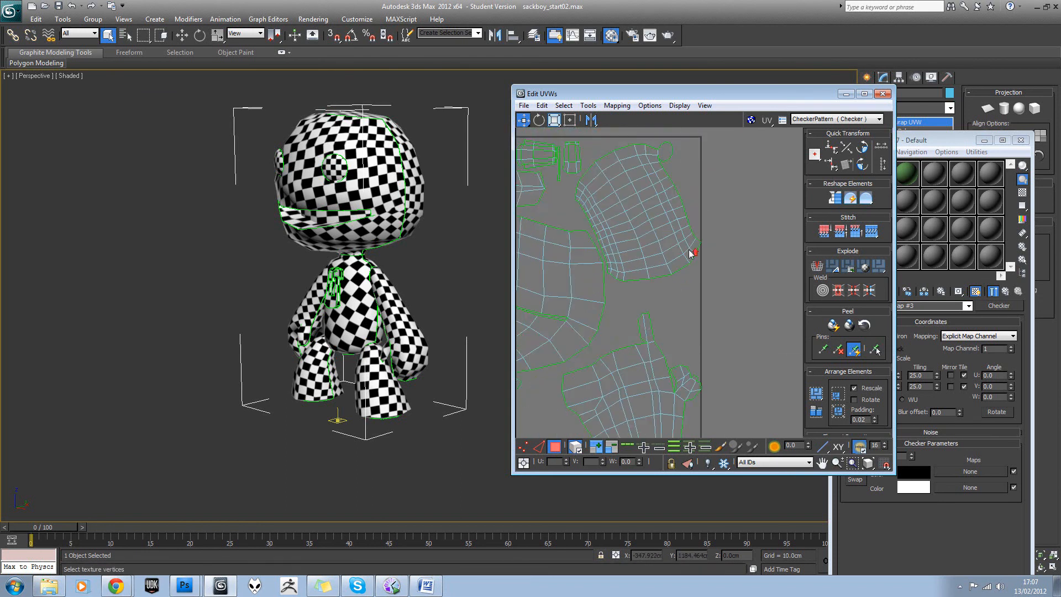
scroll(738, 231, down, 5)
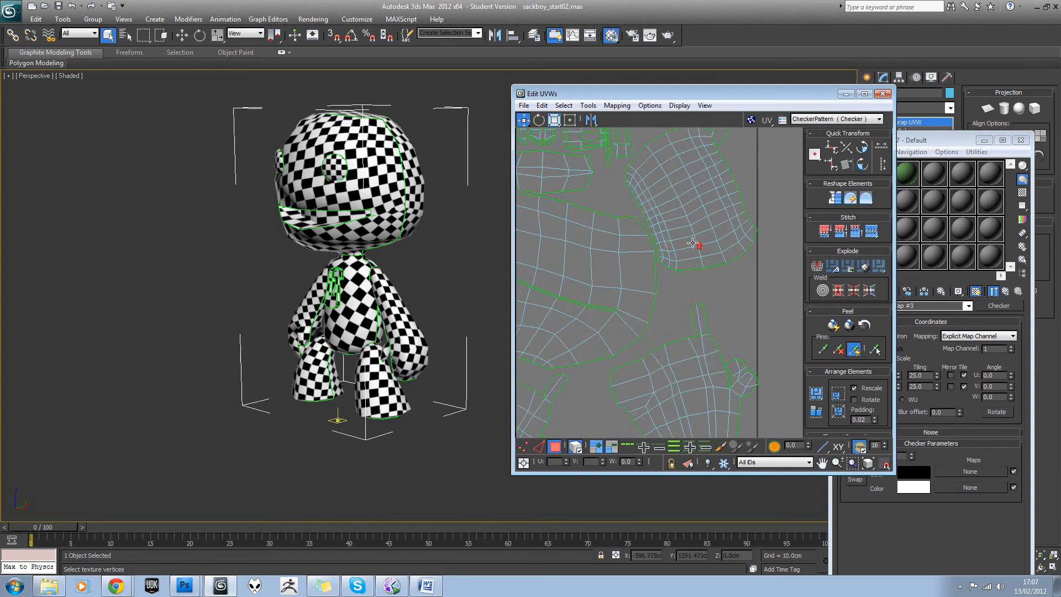
scroll(718, 232, up, 3)
middle_drag(719, 231, 700, 280)
scroll(665, 251, up, 4)
scroll(700, 280, up, 4)
key(1)
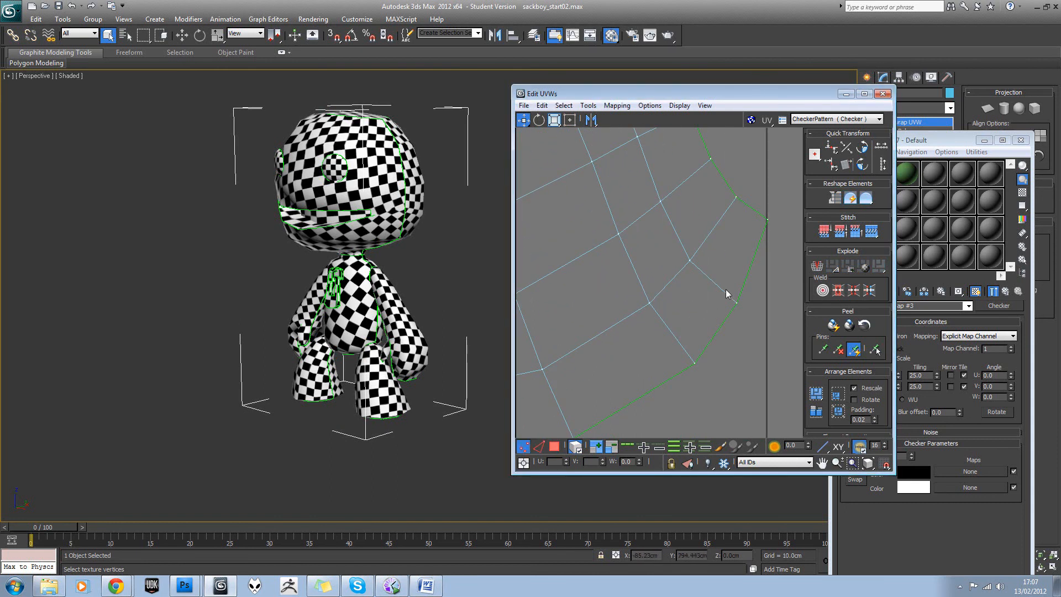
drag(788, 217, 763, 223)
scroll(743, 238, down, 6)
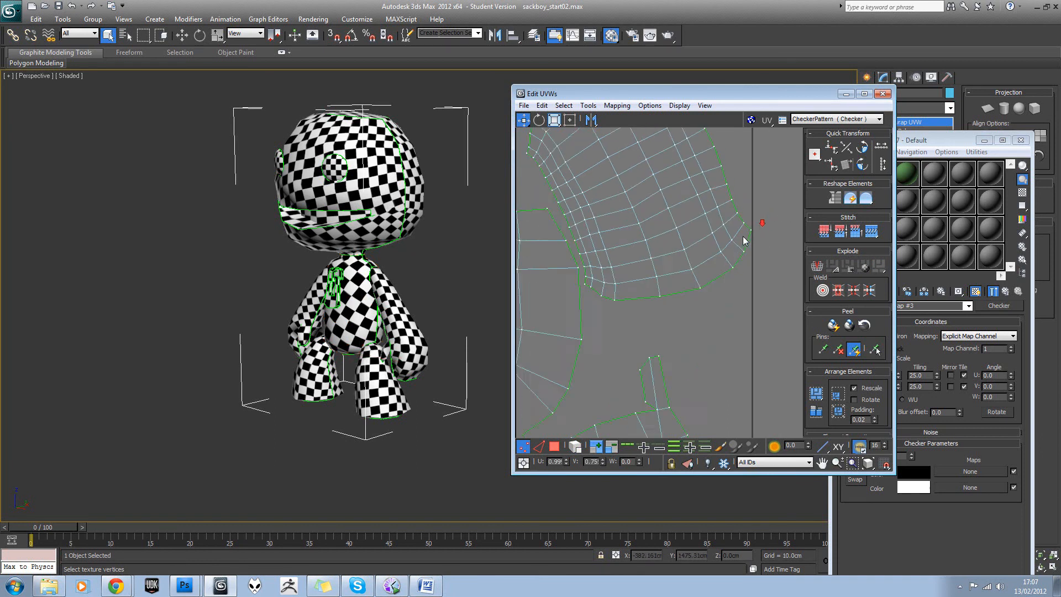
scroll(678, 298, down, 2)
middle_drag(671, 295, 708, 275)
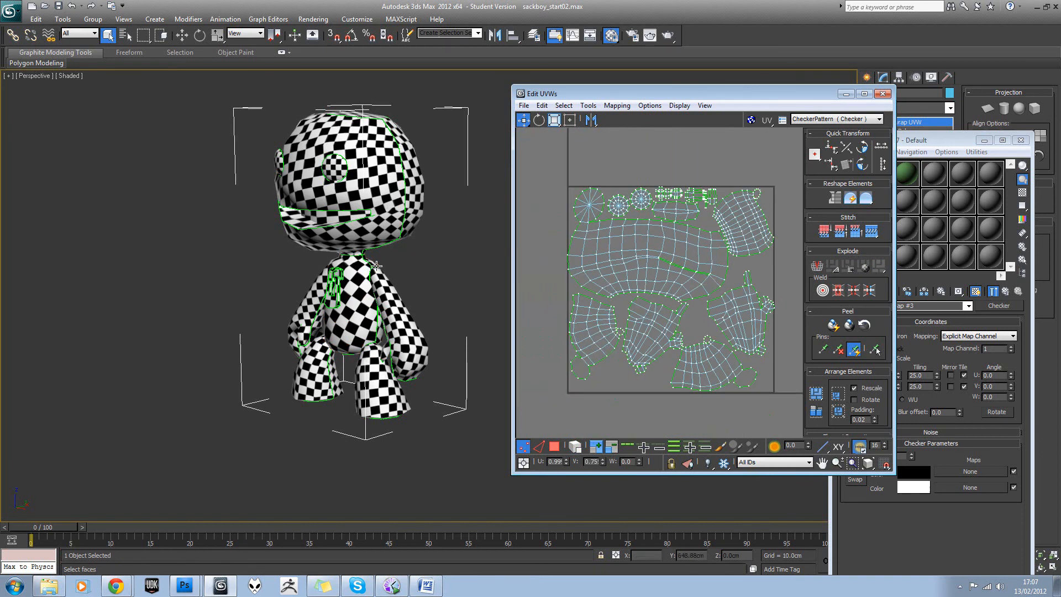
middle_click(446, 273)
alt+middle_drag(445, 271, 430, 253)
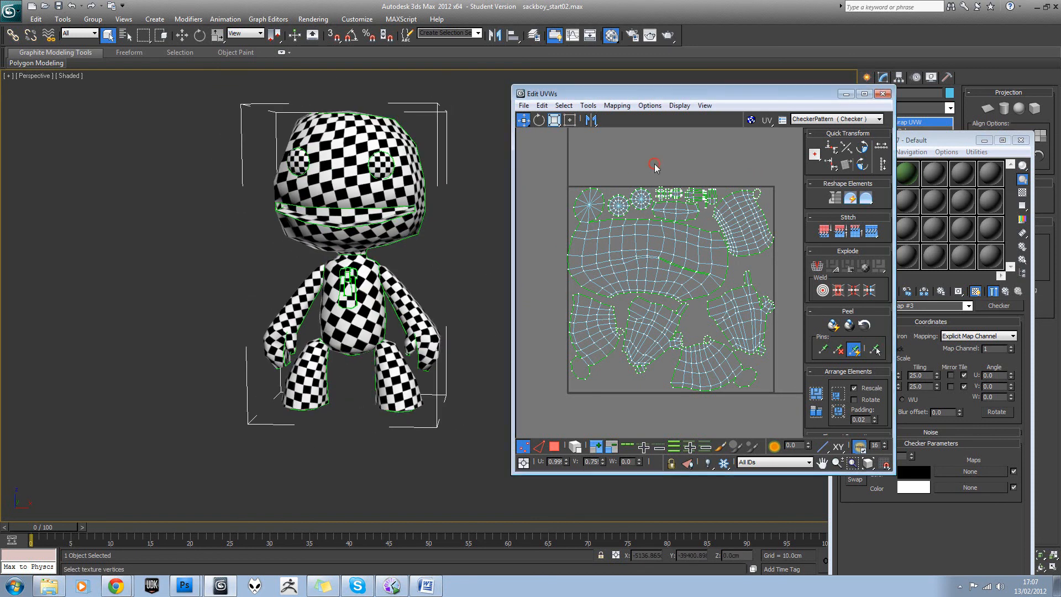
- Render the UVW template at 1024 by 1024 with the fill mode set to Solid
click(588, 105)
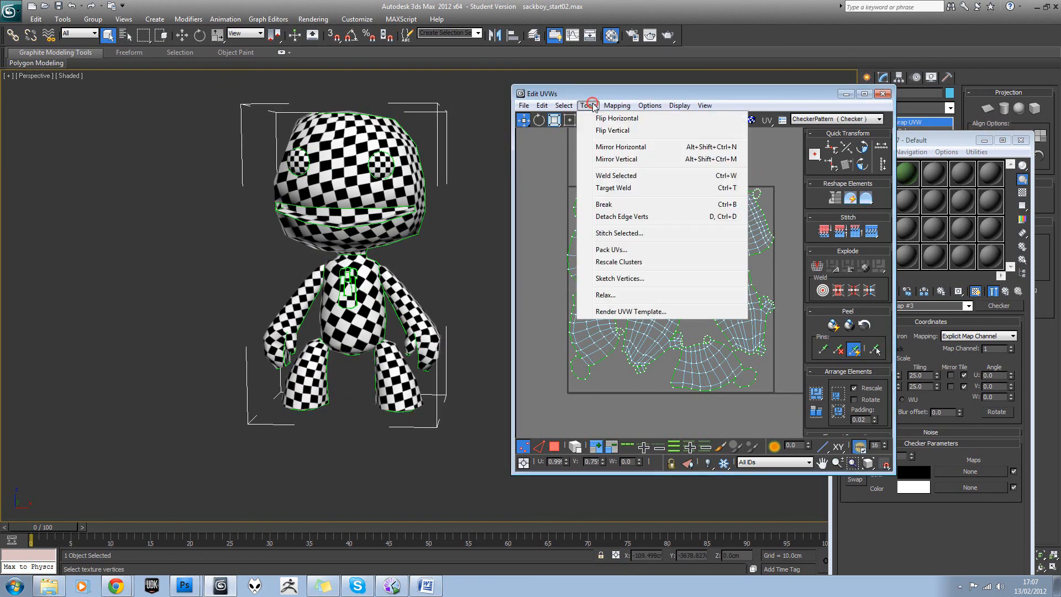
click(619, 313)
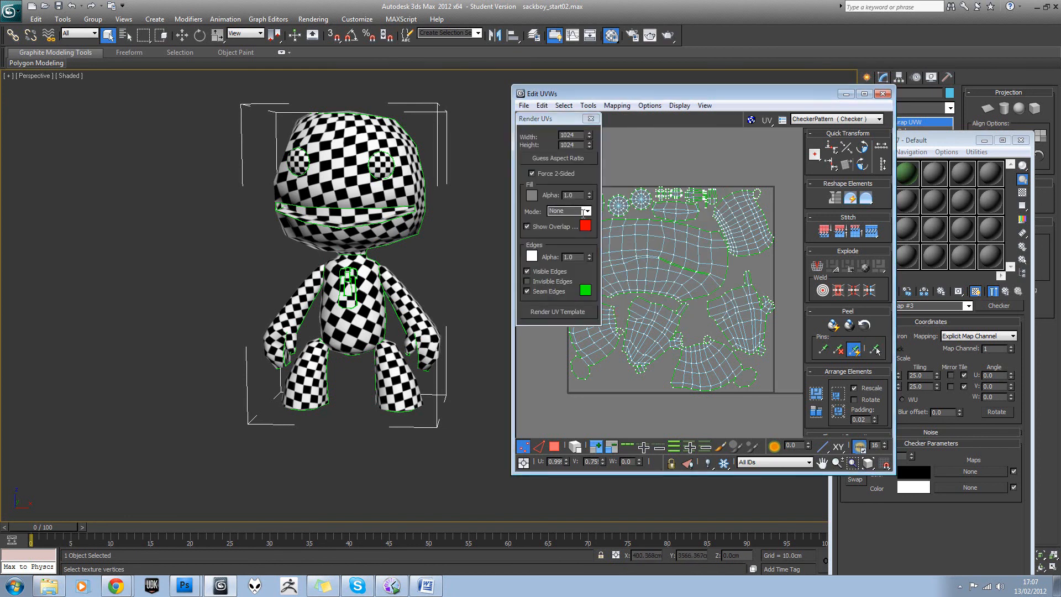
click(584, 212)
click(587, 213)
click(568, 230)
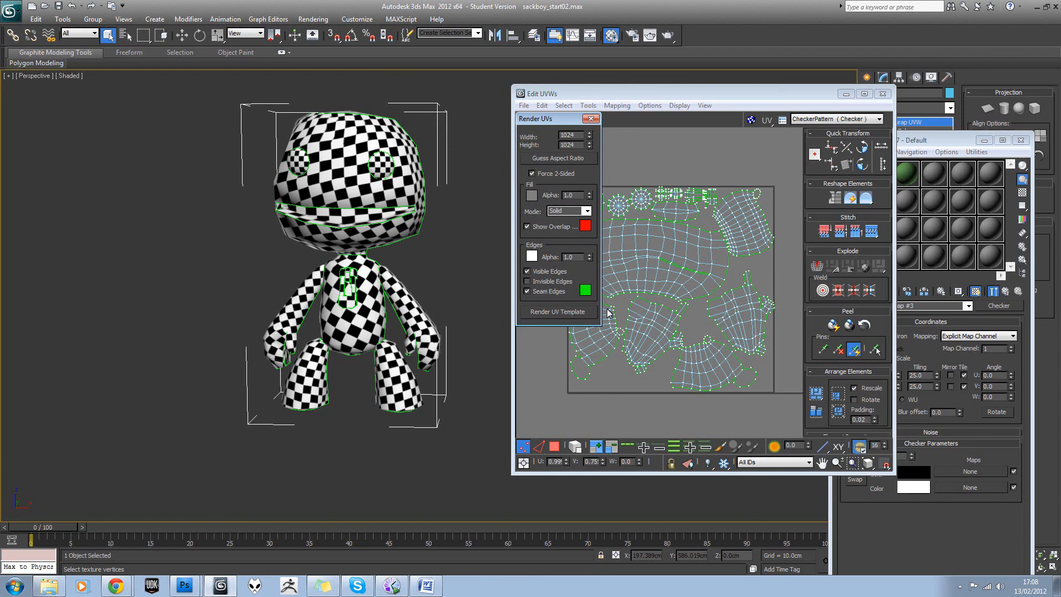
click(574, 312)
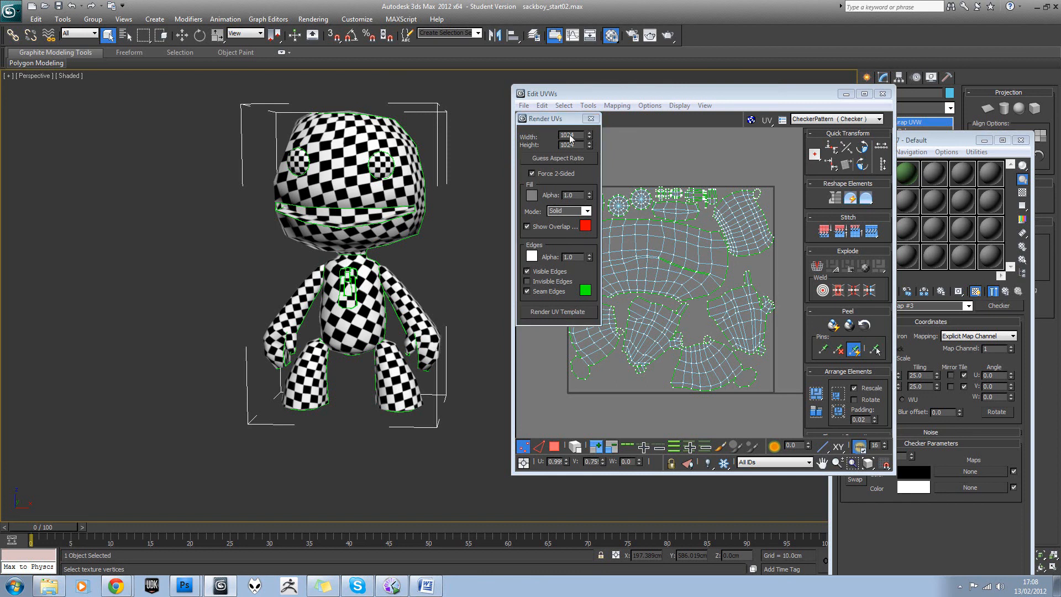
- Review the whole rendered UV template for overlaps and close both the render and its settings
drag(809, 12, 489, 34)
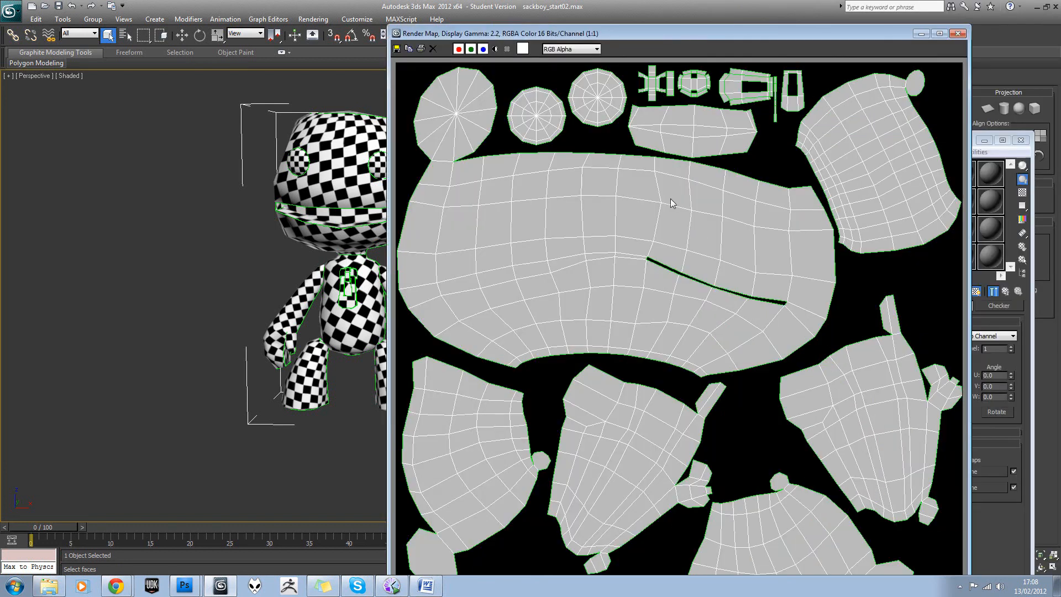
scroll(662, 194, down, 1)
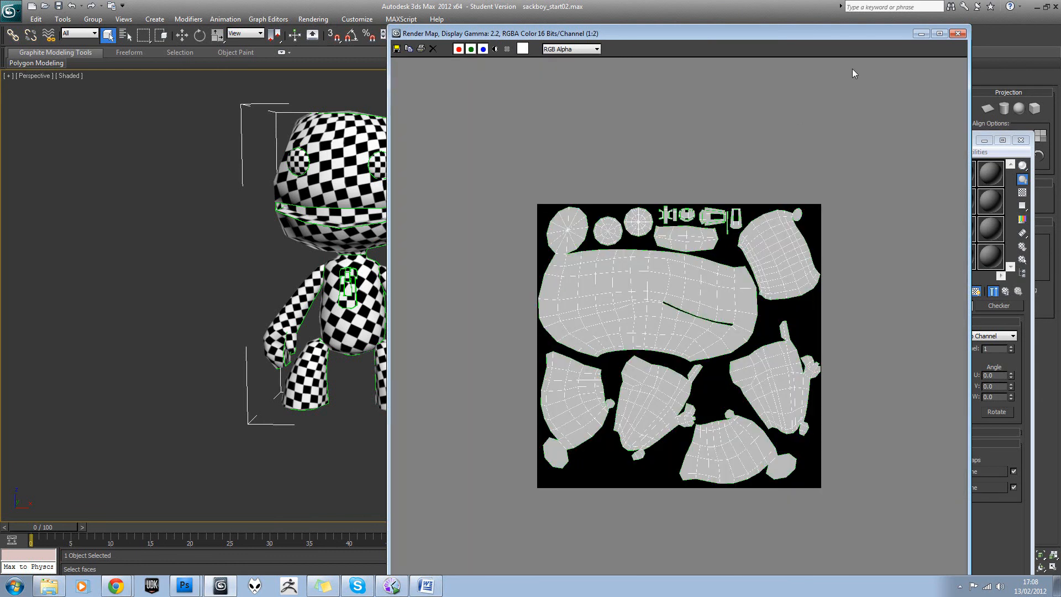
click(958, 33)
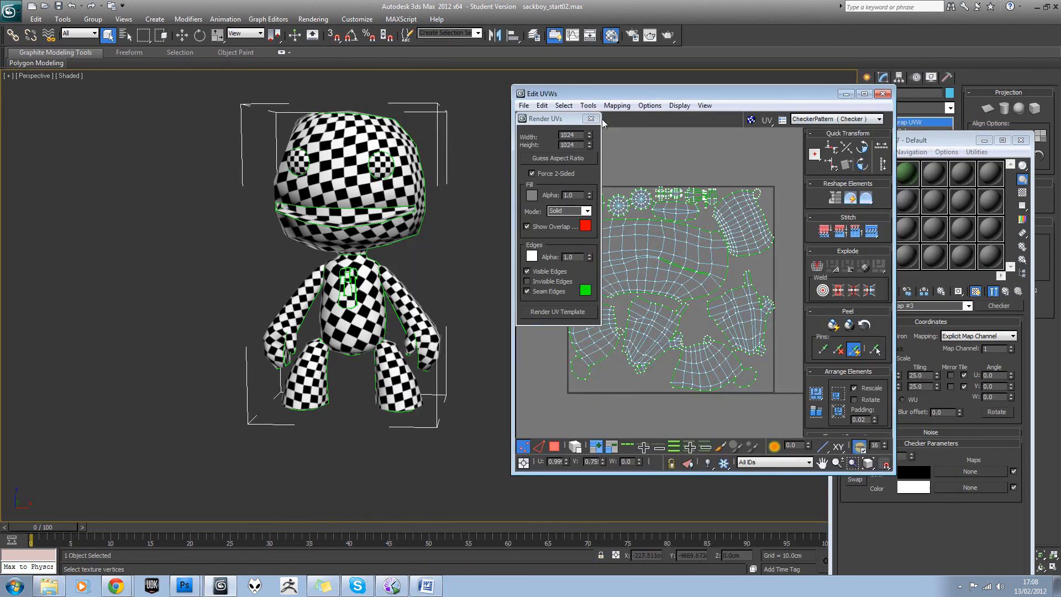
click(590, 118)
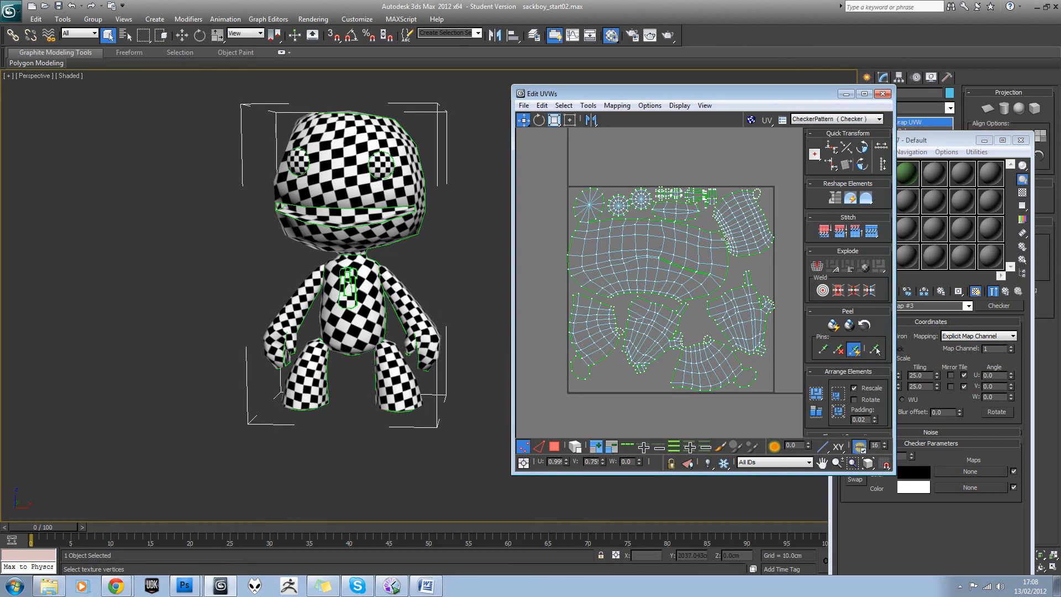
- Switch to polygon selection with whole-element selection enabled and select the lower-middle arm's UV island
click(554, 446)
scroll(621, 332, up, 3)
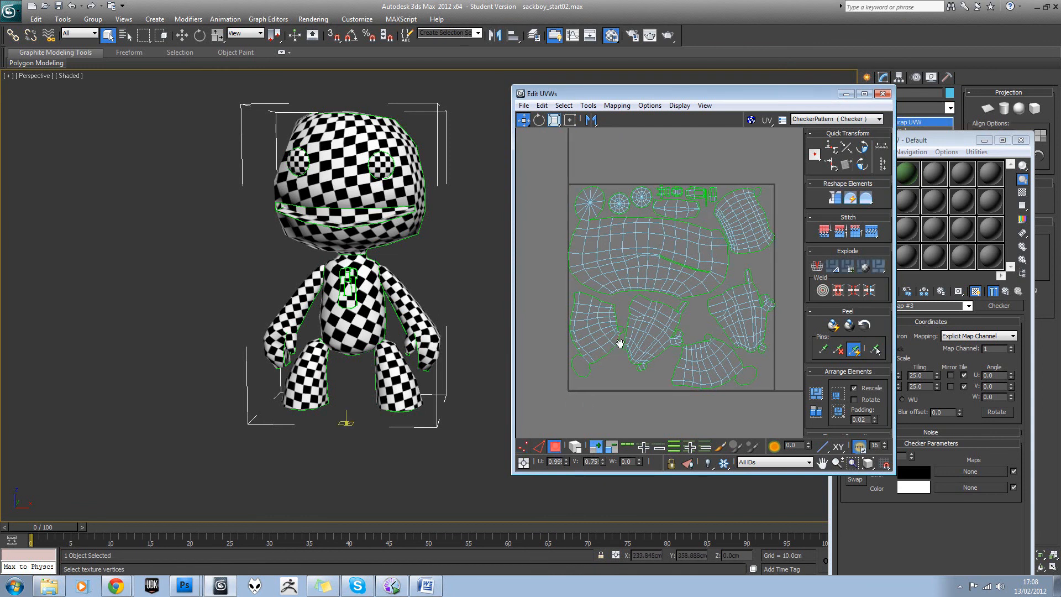
click(641, 320)
middle_drag(642, 321, 592, 330)
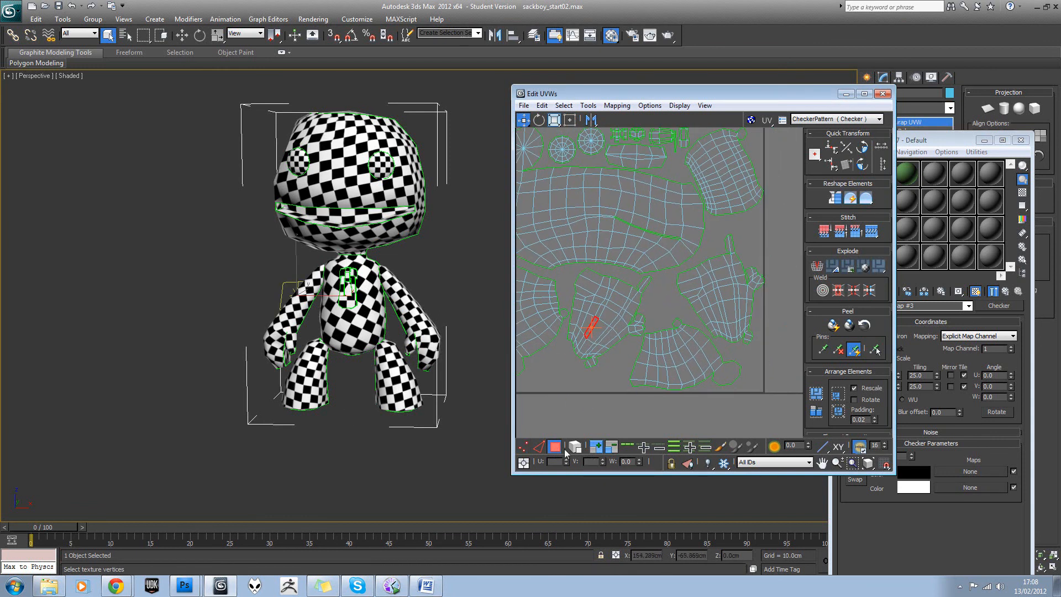
click(580, 449)
click(626, 327)
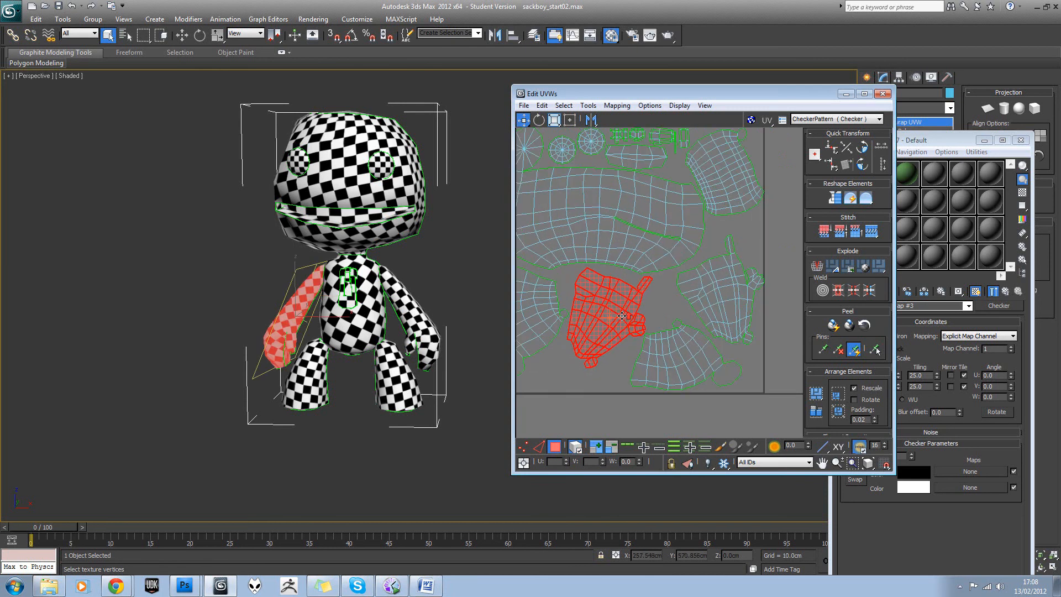
- Select the two arm UV islands alternately to compare their shapes and the matching arms on the model
click(727, 288)
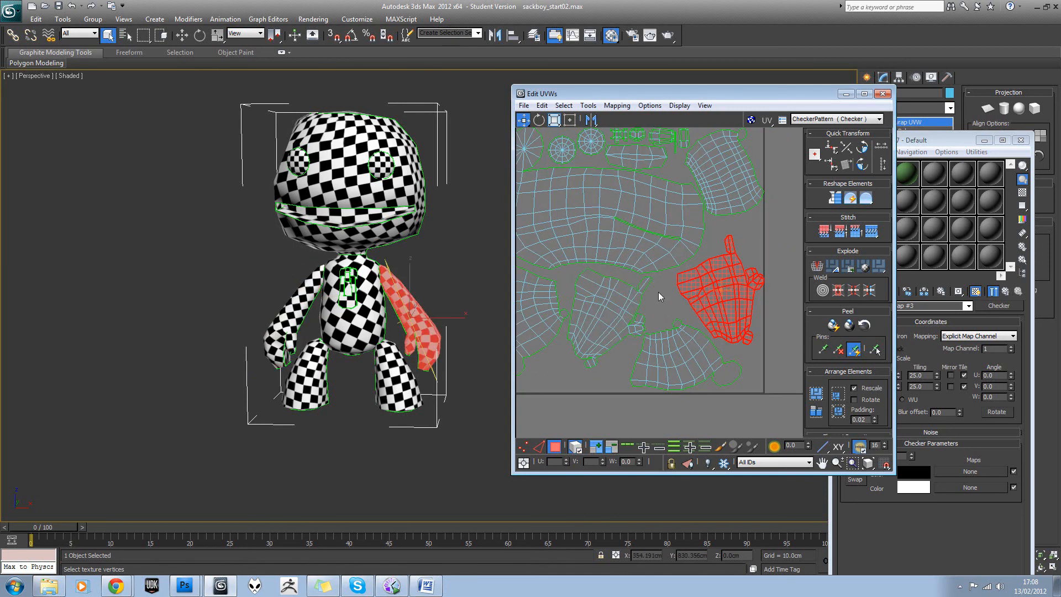
scroll(662, 297, down, 2)
click(665, 299)
click(625, 296)
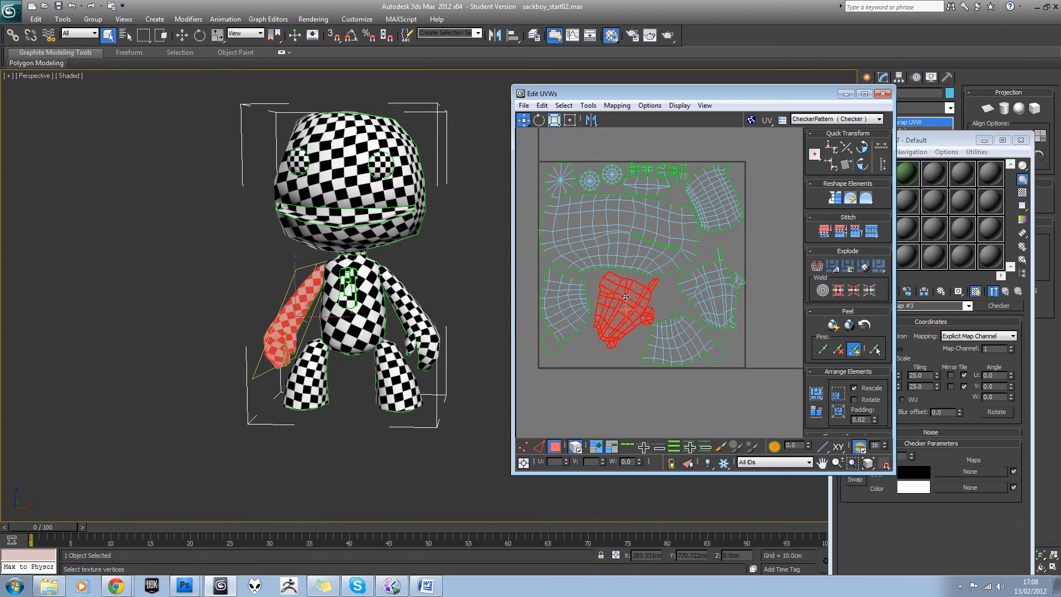
click(700, 291)
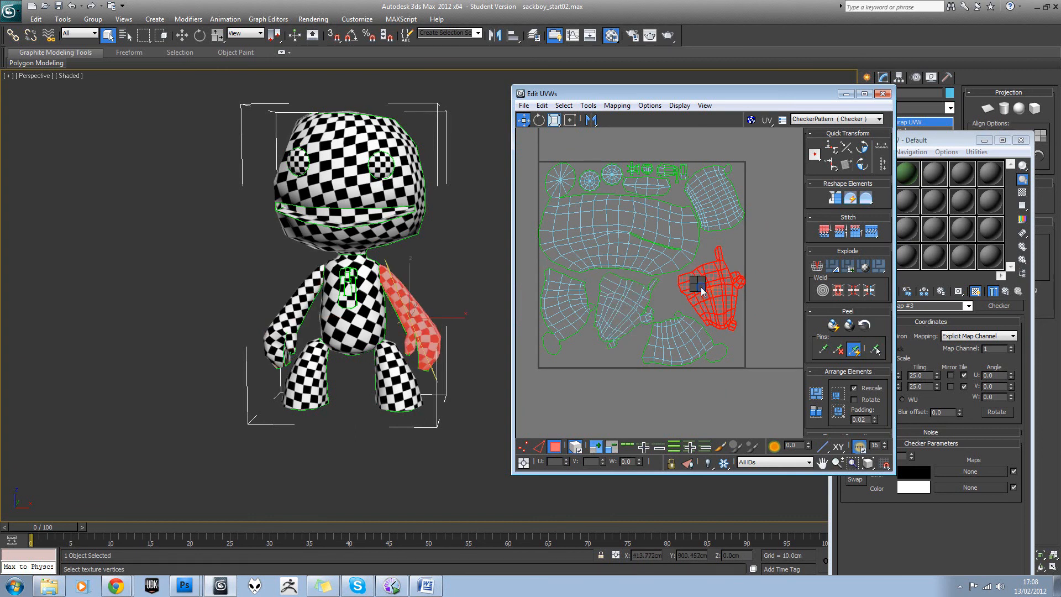
- Try stacking the lower-middle arm's UV island over the opposite arm's island, inspect the overlap, and undo the move
click(641, 291)
click(628, 236)
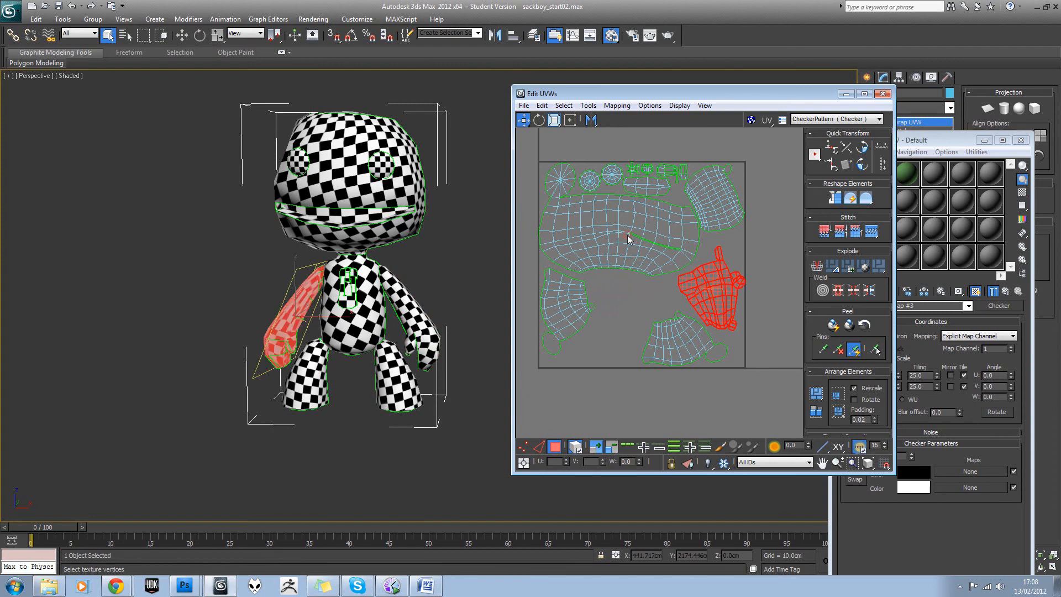
middle_drag(691, 269, 684, 273)
scroll(684, 276, up, 4)
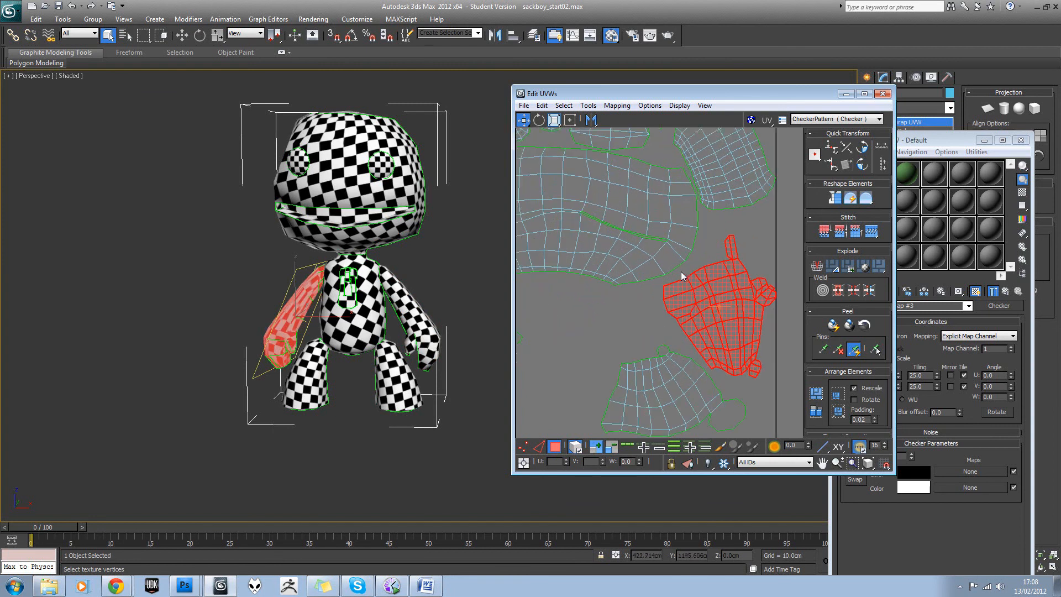
scroll(628, 307, down, 2)
scroll(628, 307, up, 1)
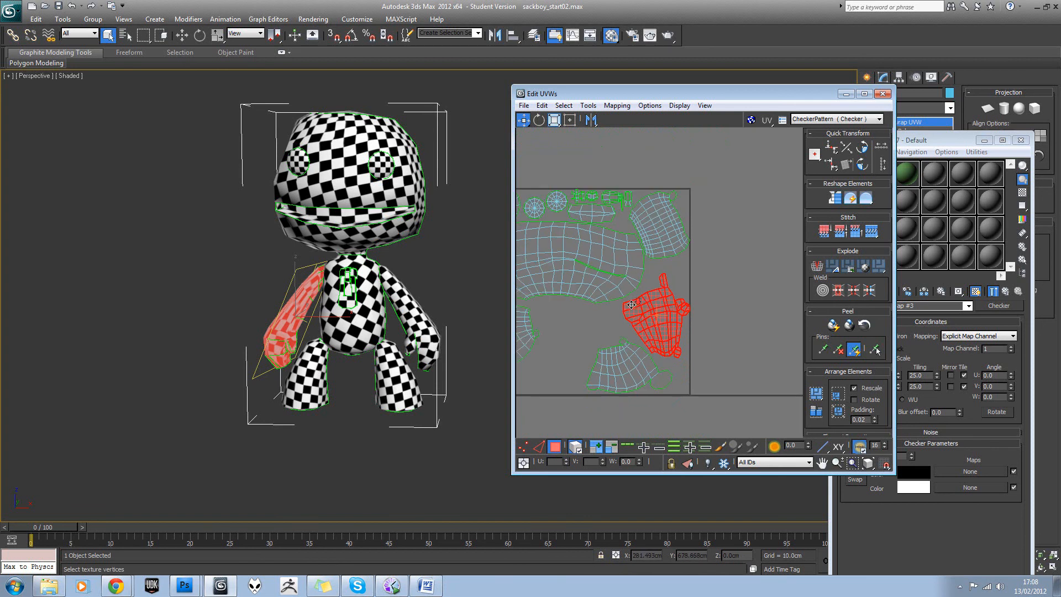
scroll(621, 303, up, 2)
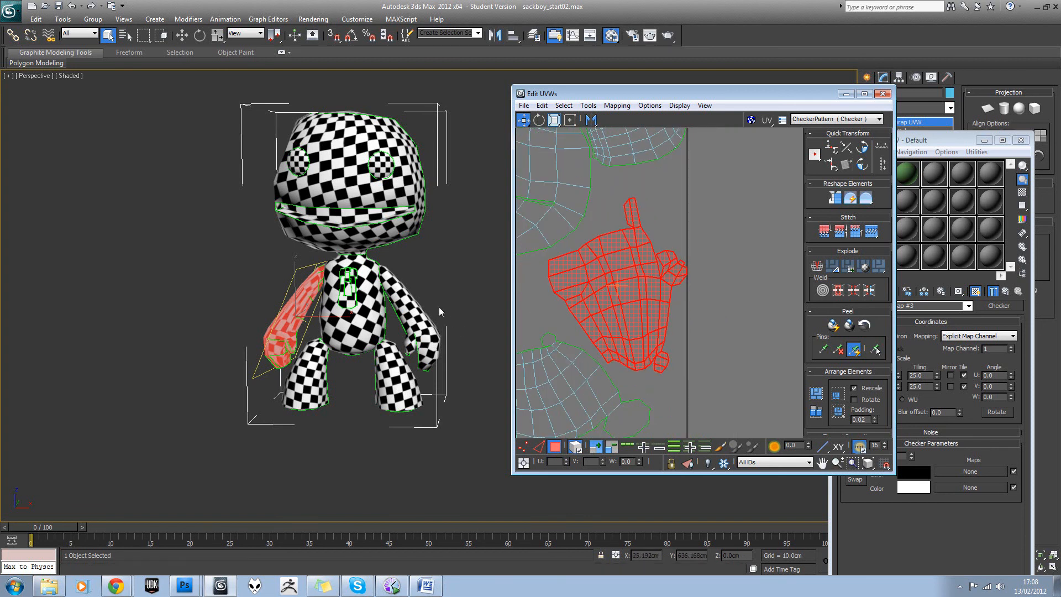
scroll(654, 300, down, 4)
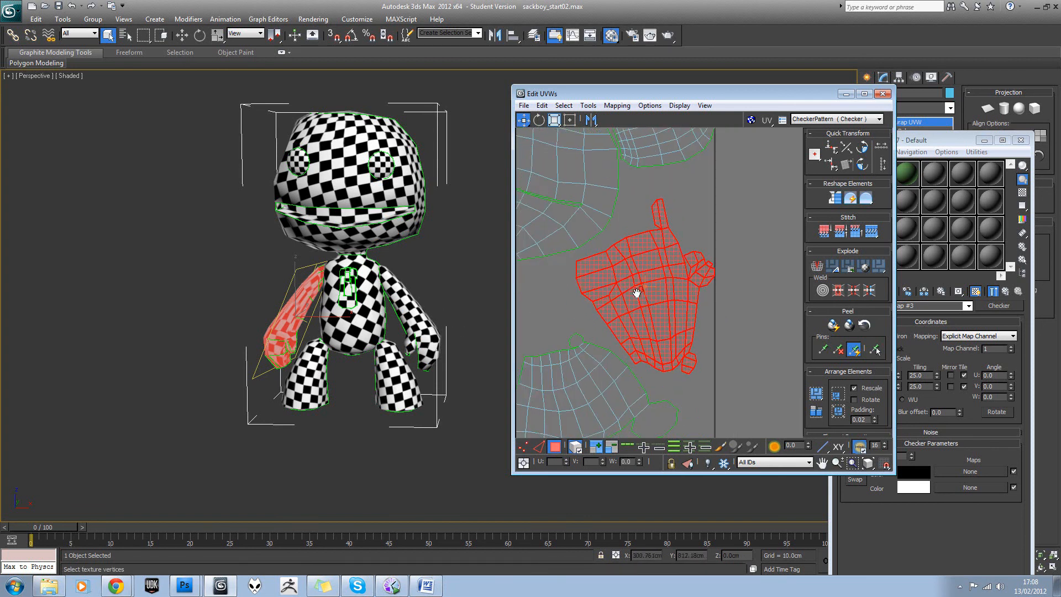
click(654, 300)
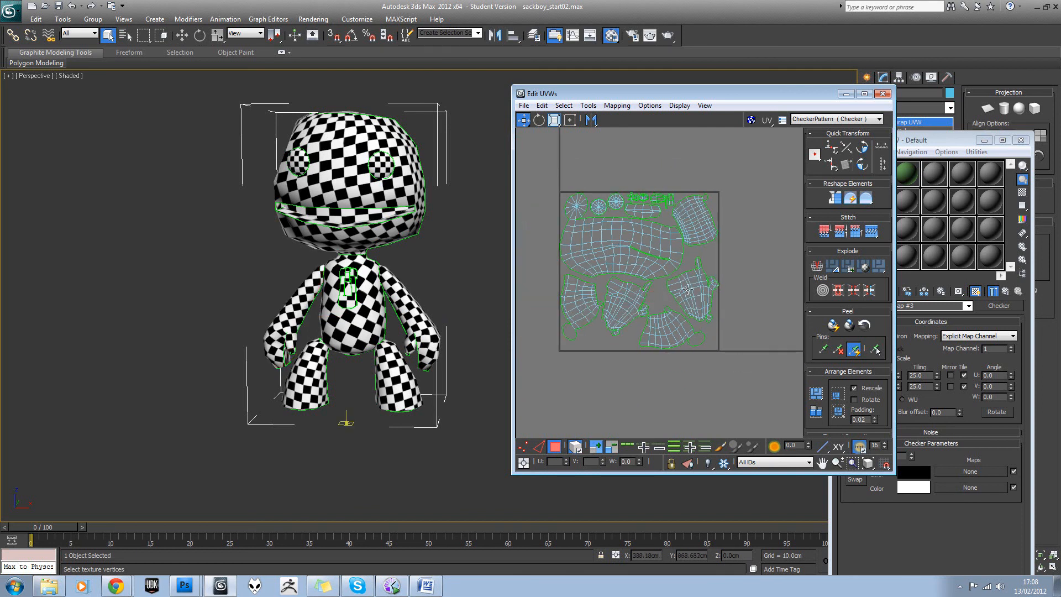
scroll(407, 273, up, 5)
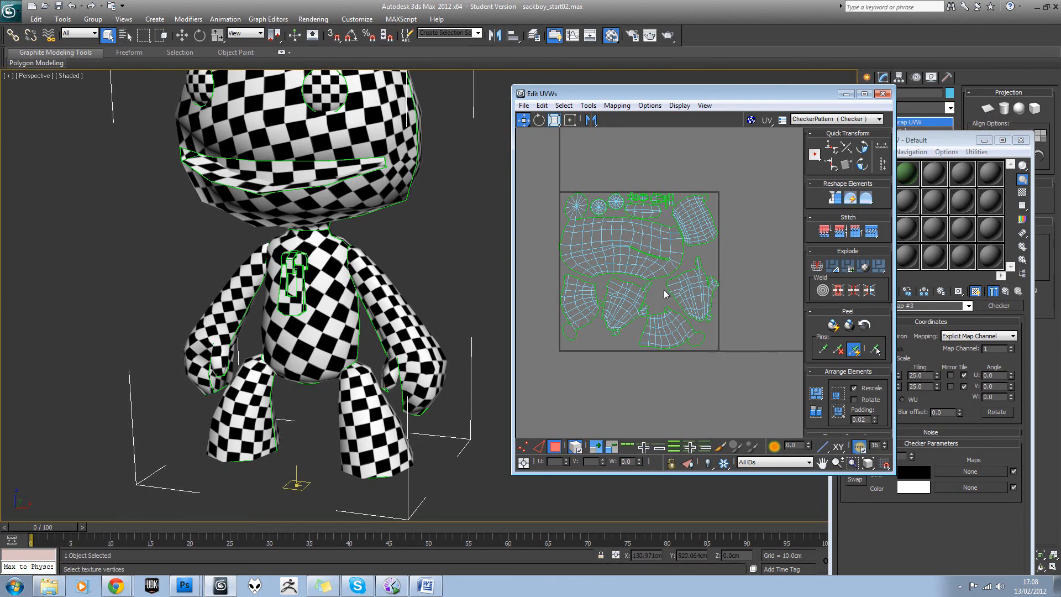
scroll(671, 275, down, 1)
scroll(671, 274, up, 1)
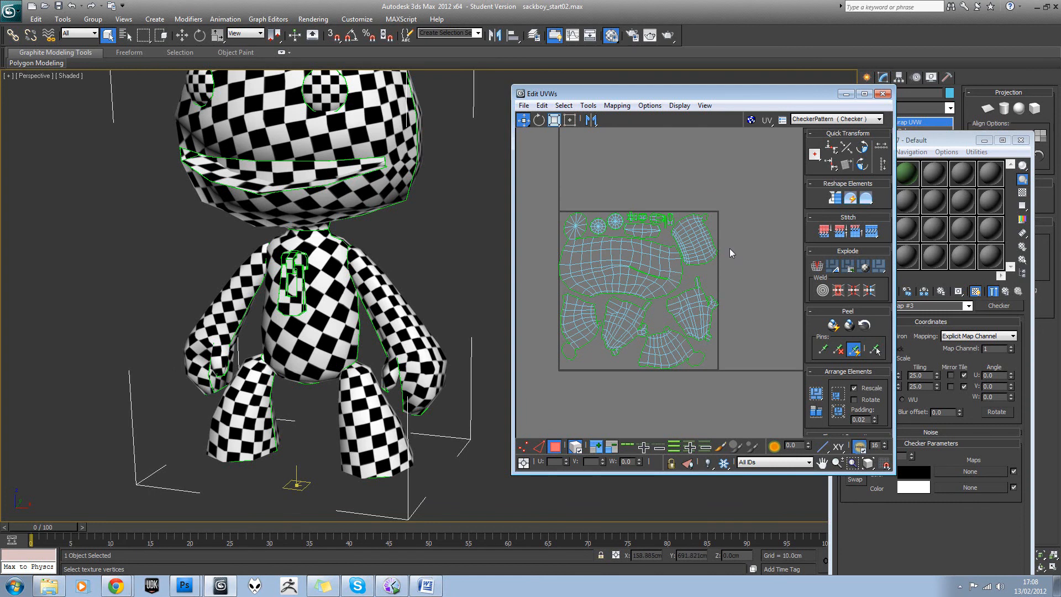